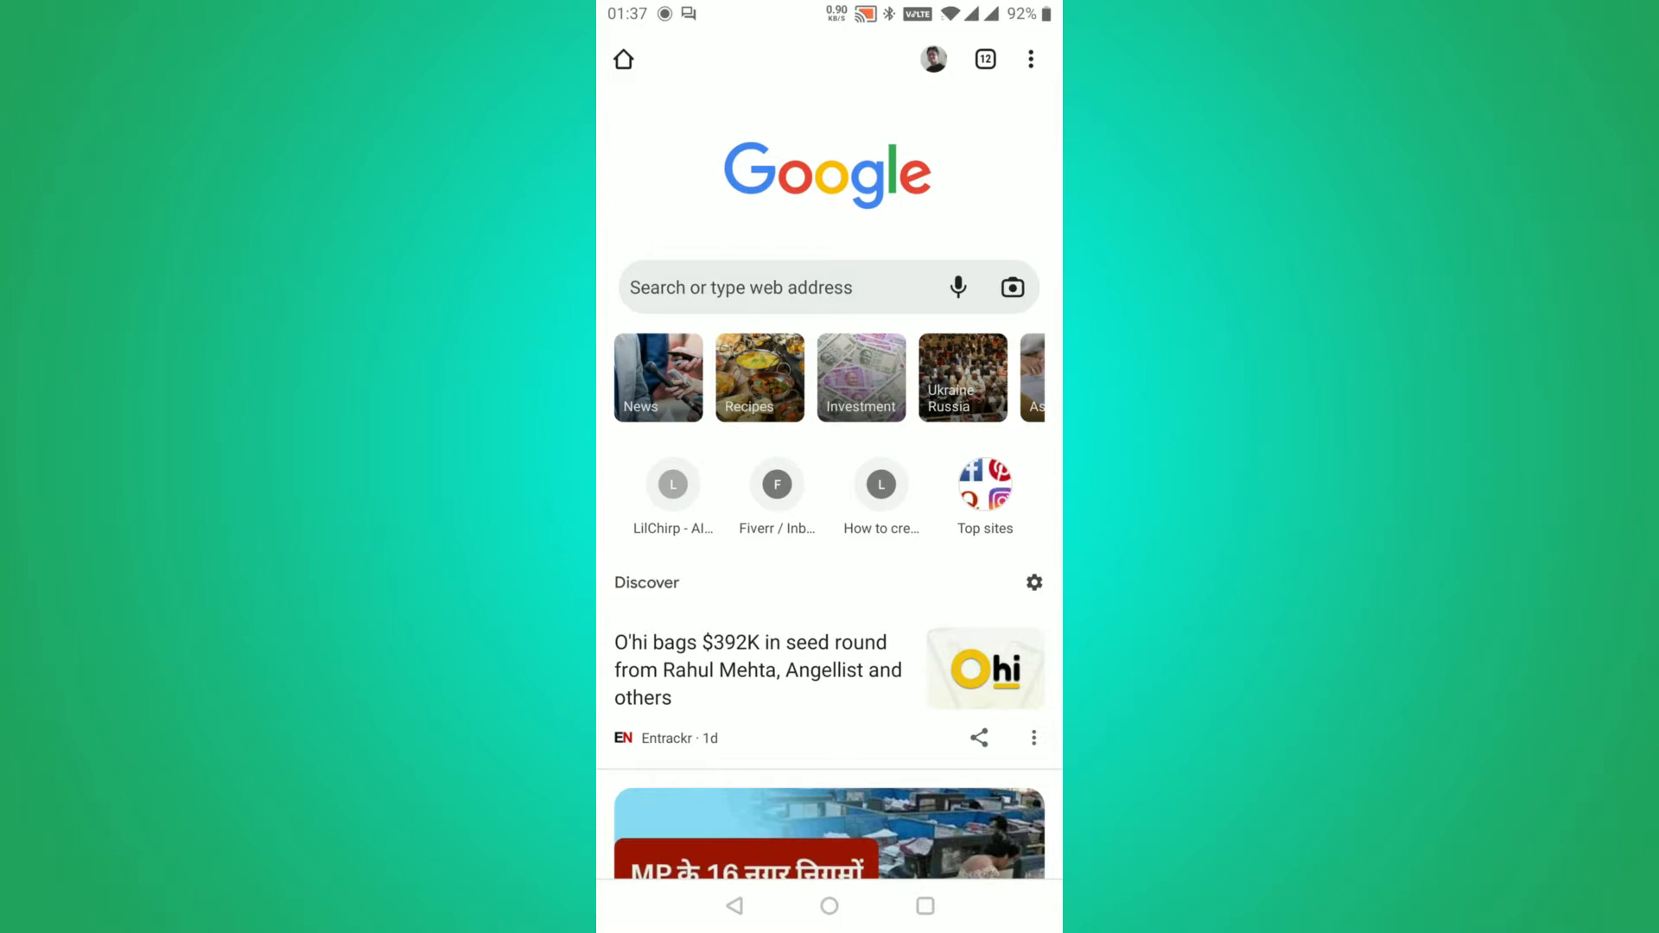
# Search Chrome for 'axlewebtech' and scroll down to the AxleWeb Technologies Pvt Ltd business panel
pyautogui.click(742, 287)
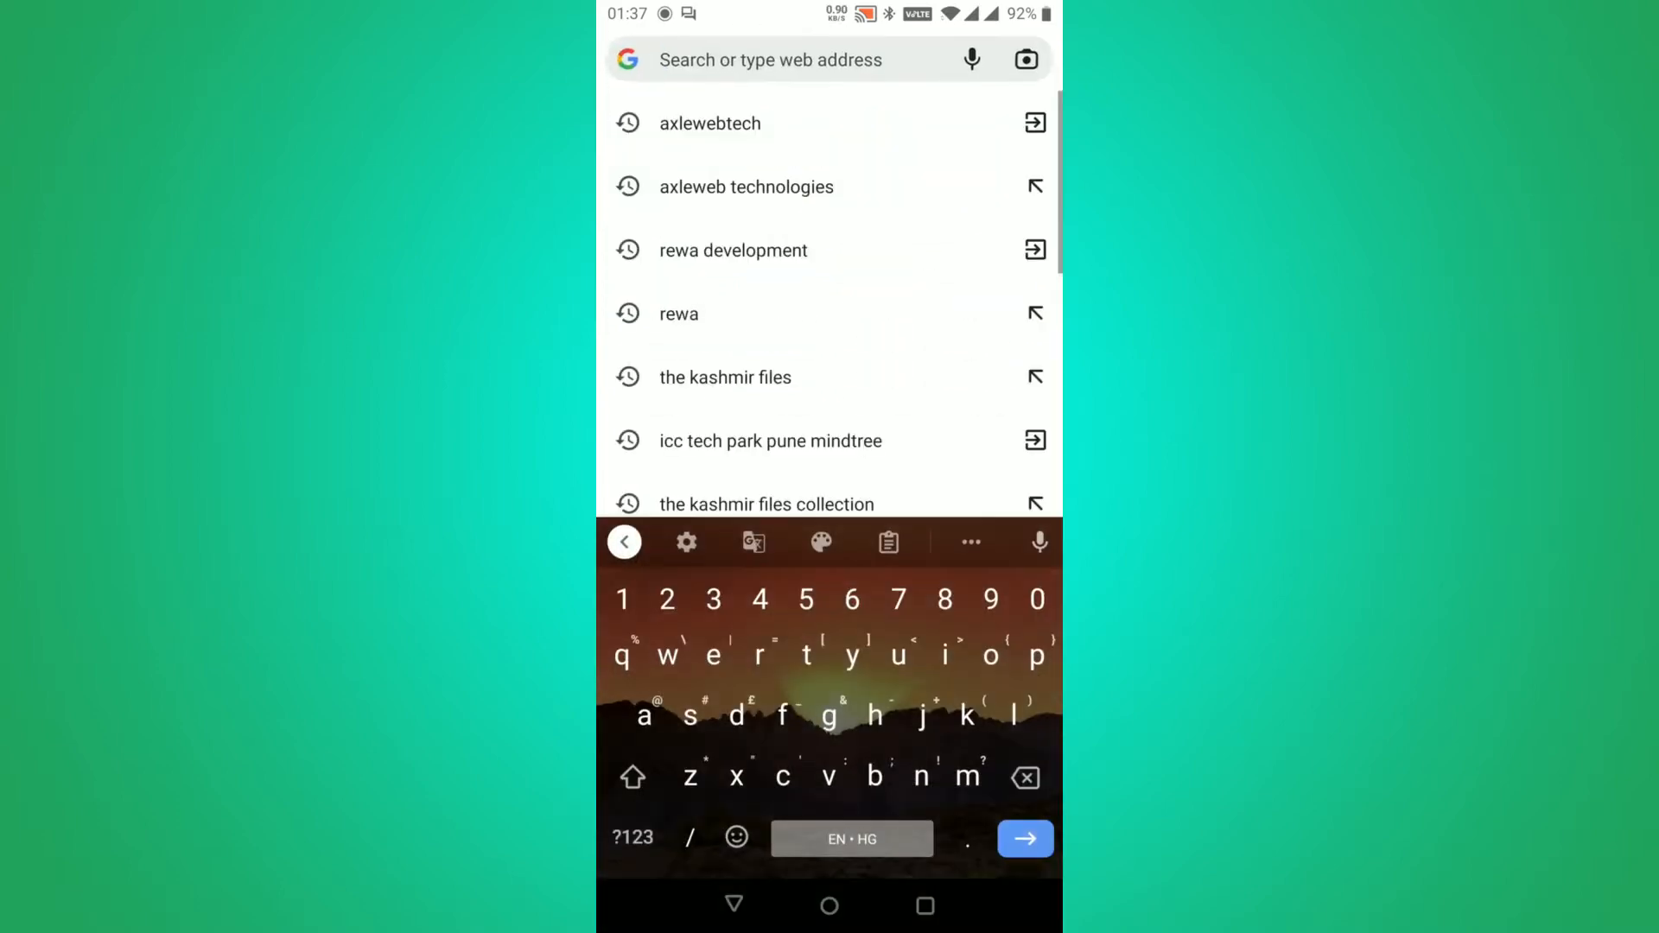
pyautogui.click(740, 122)
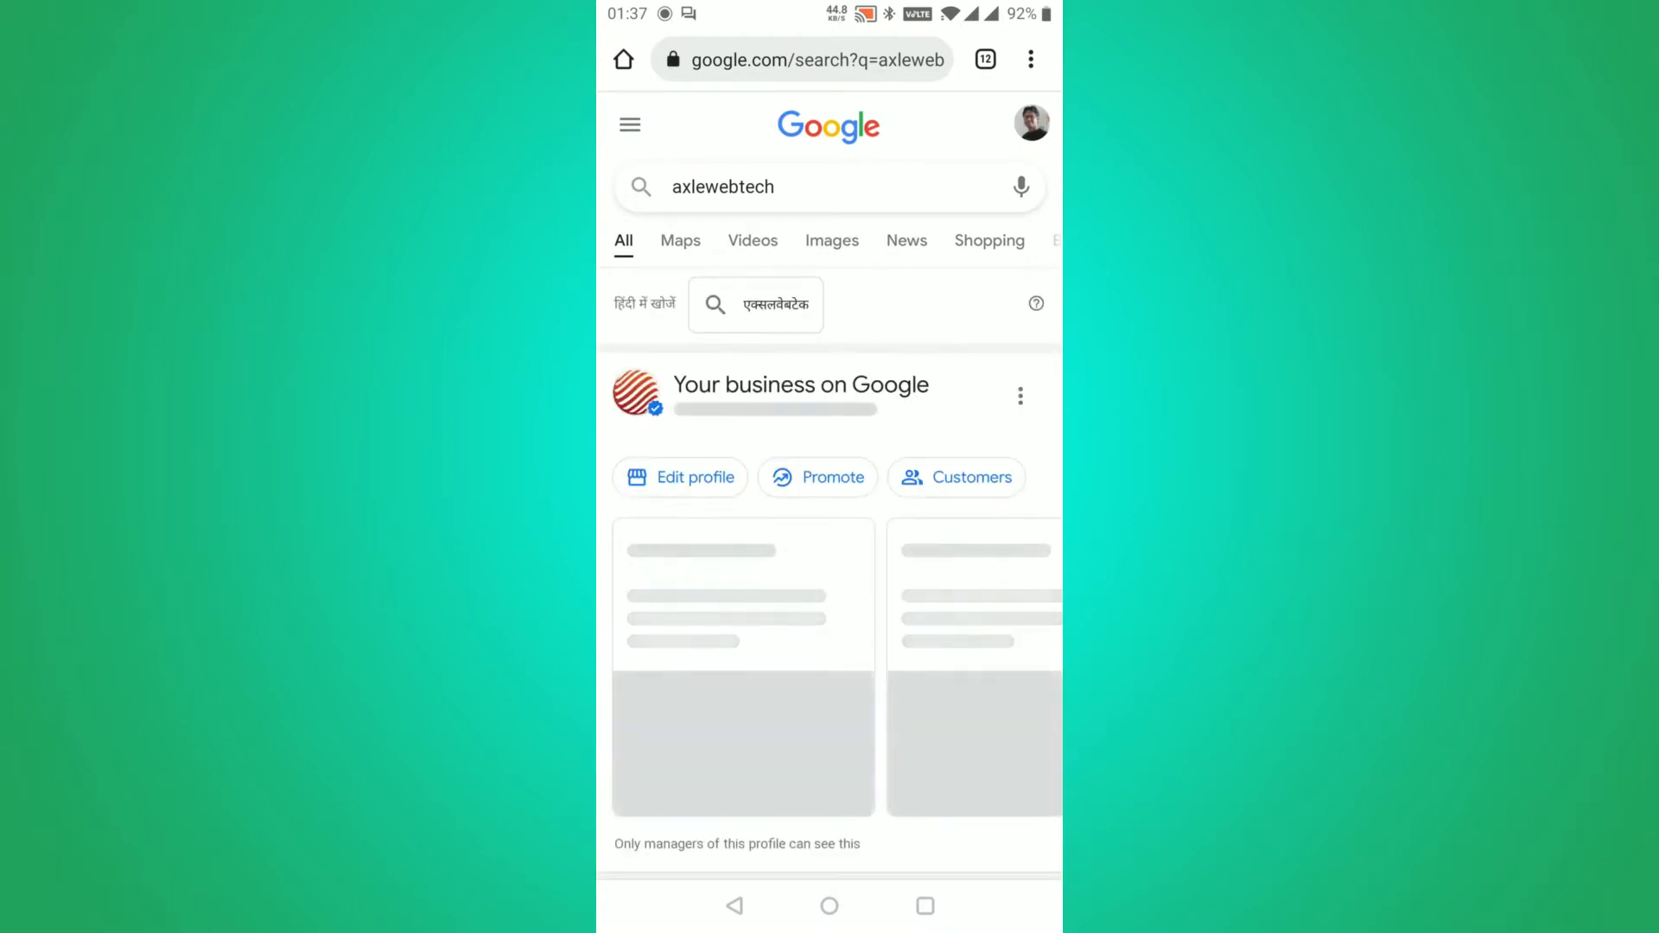
pyautogui.scroll(-5, 829, 484)
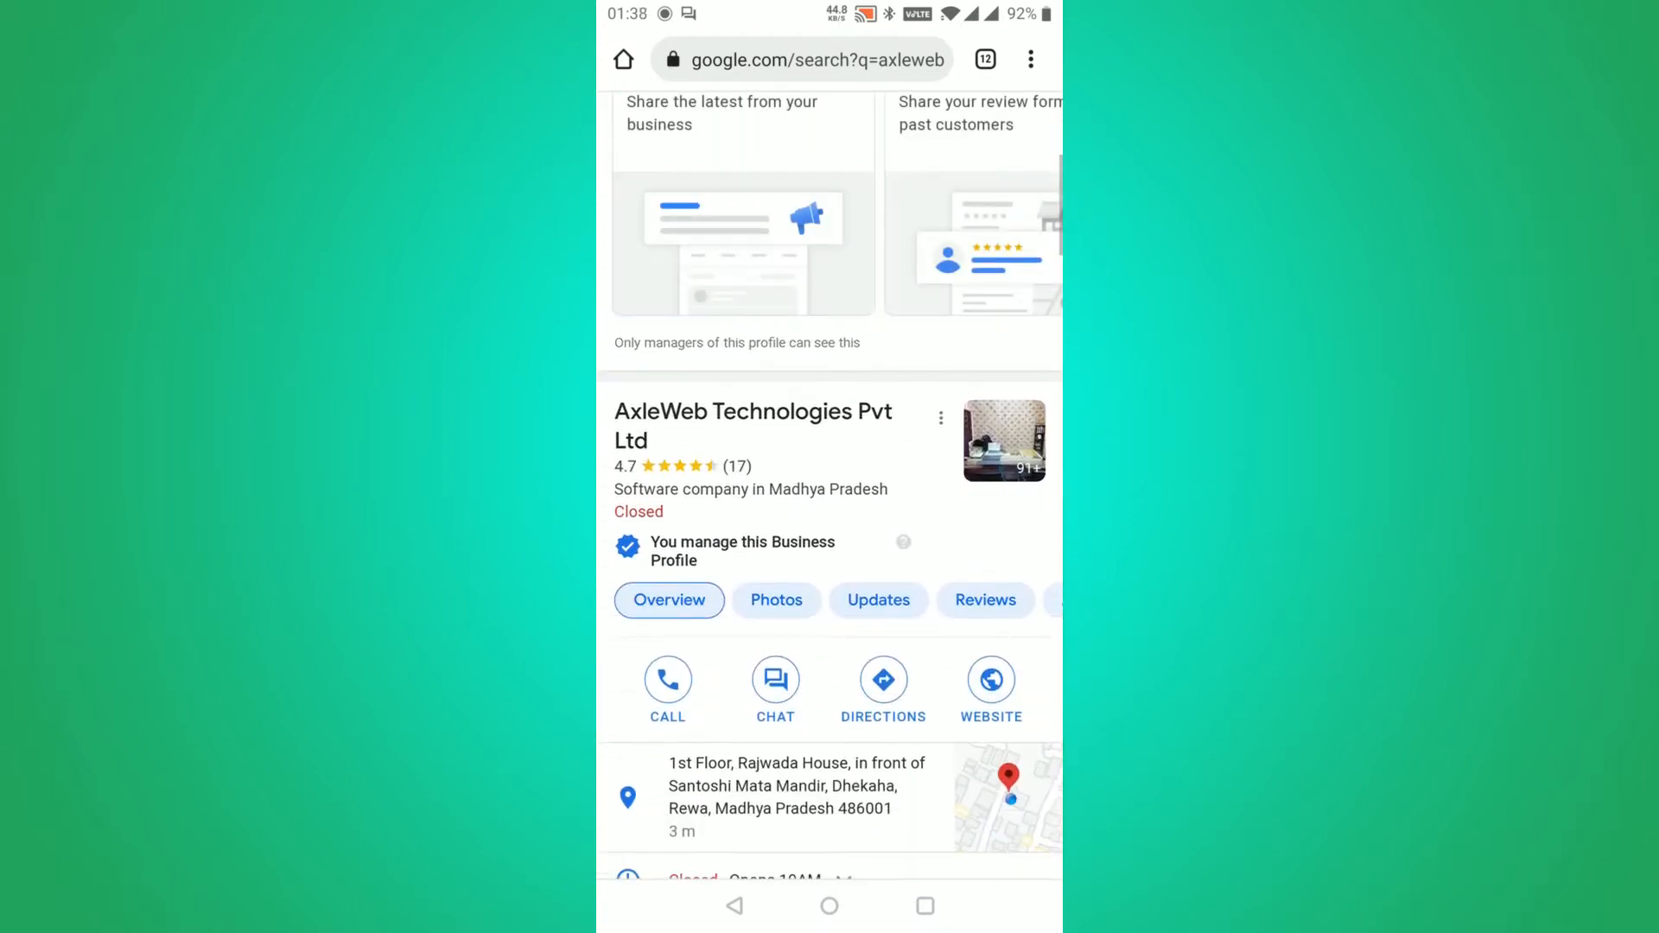
pyautogui.scroll(-2, 829, 484)
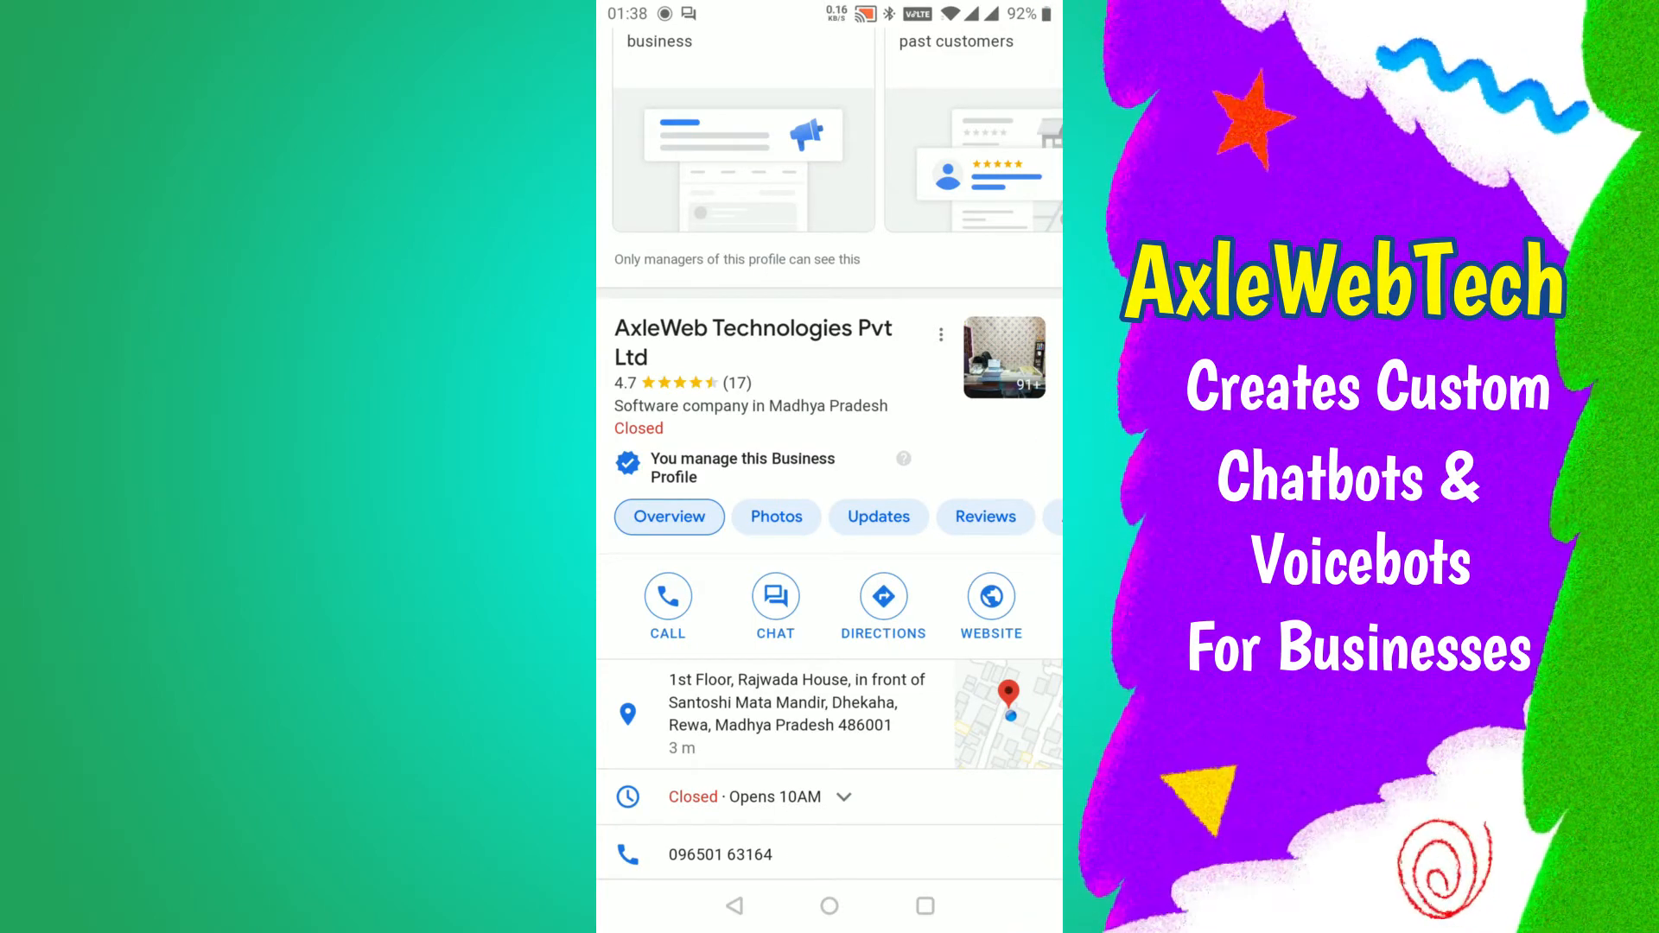
# Start a chat with AWT Agent from the business panel, close it, then reopen it
pyautogui.click(775, 597)
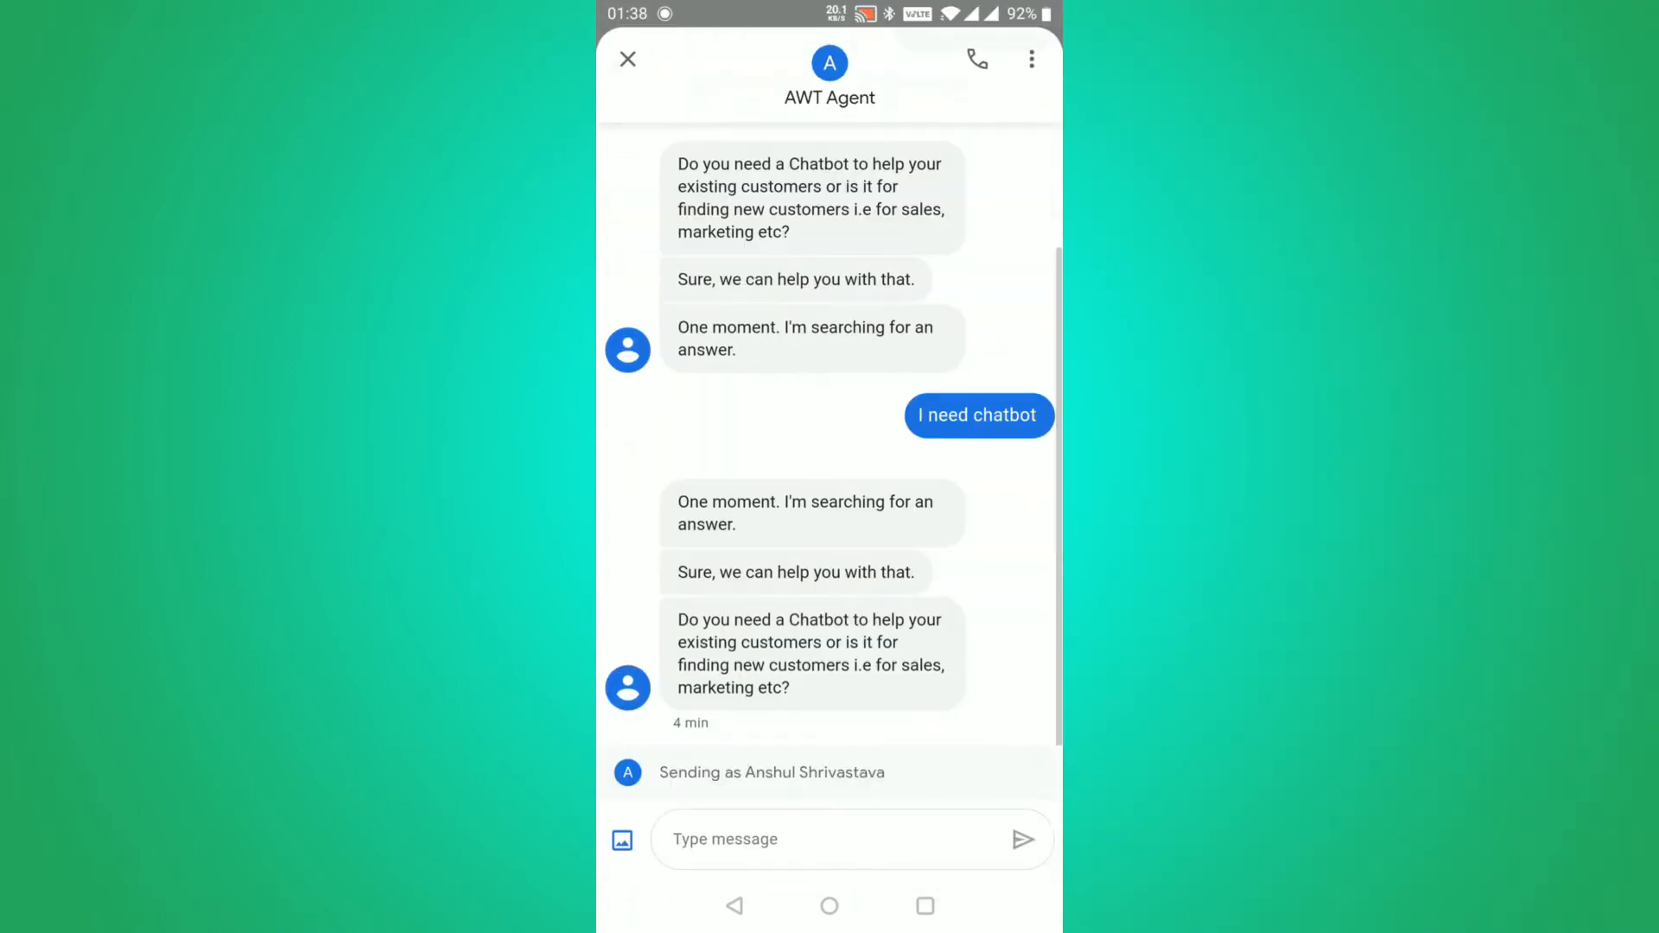
pyautogui.click(628, 59)
pyautogui.click(775, 597)
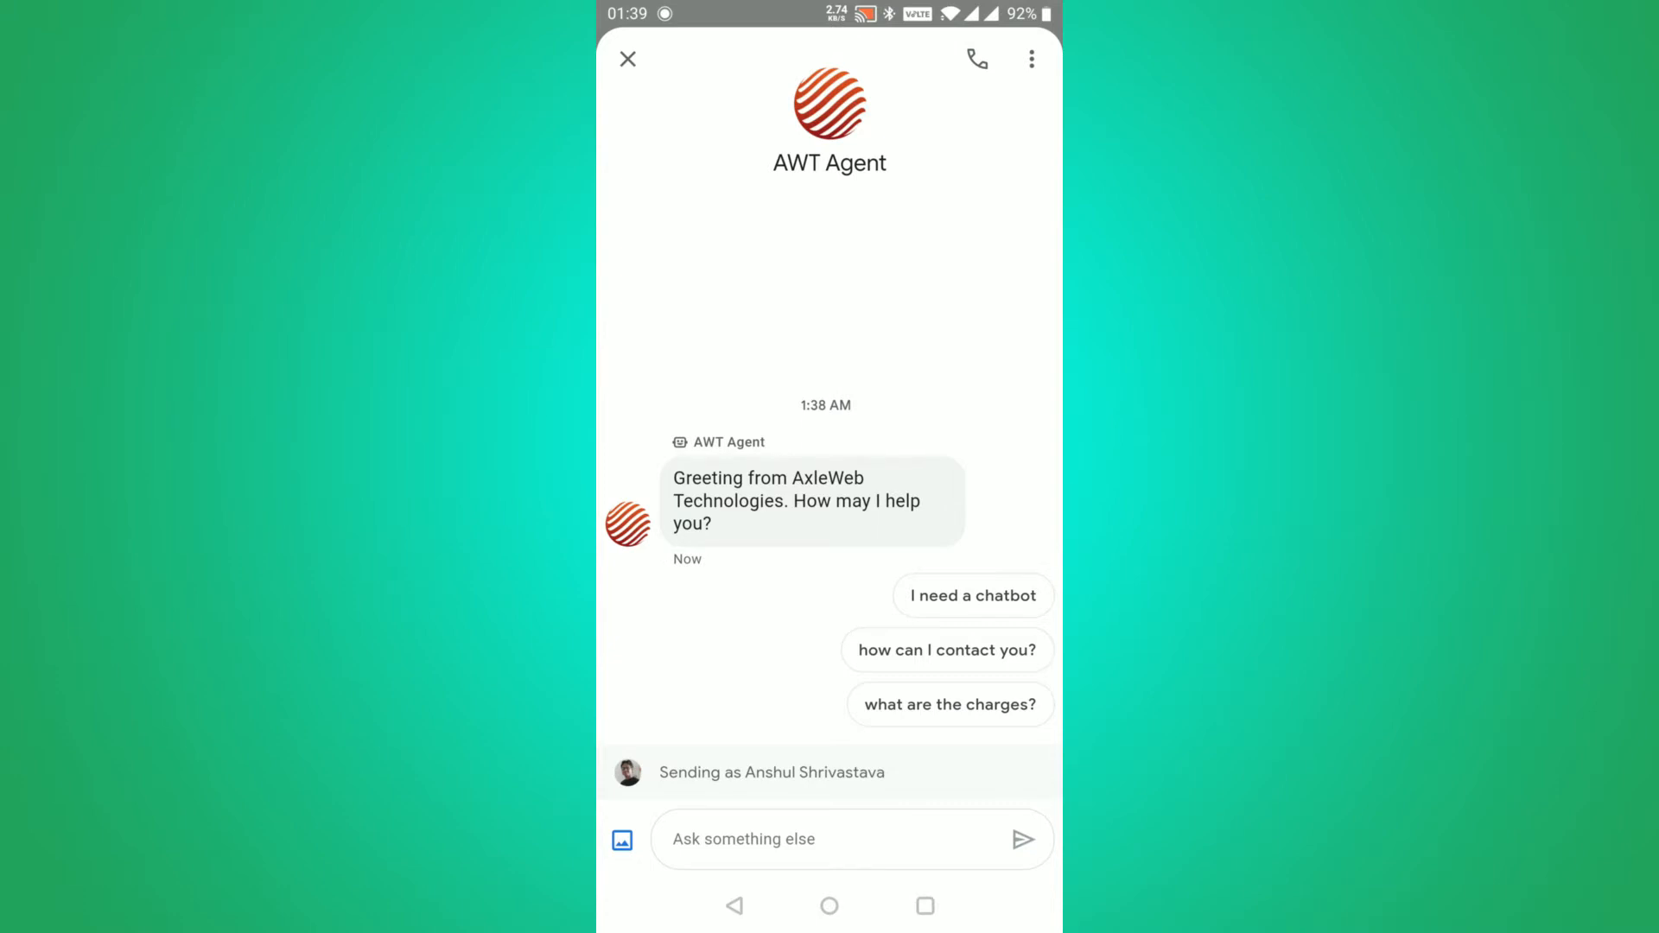
# Send AWT Agent the suggested reply 'I need a chatbot'
pyautogui.click(973, 596)
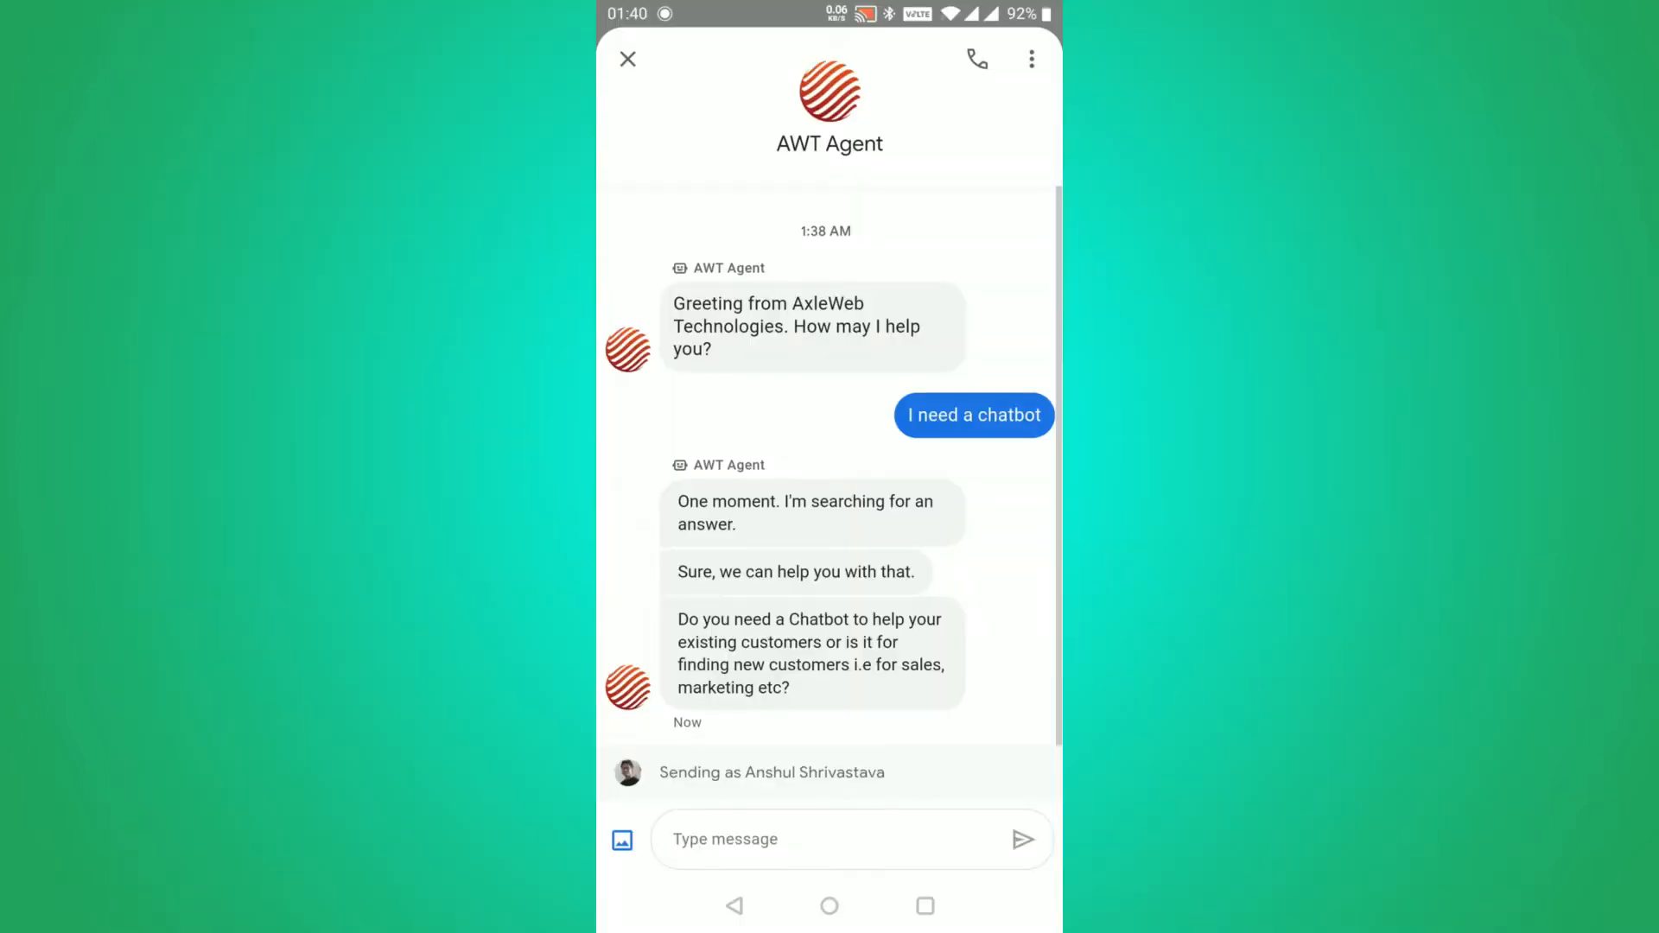
# Launch Google Maps, search 'axl', and chat from the AxleWeb Technologies Pvt Ltd listing
pyautogui.click(830, 906)
pyautogui.click(741, 102)
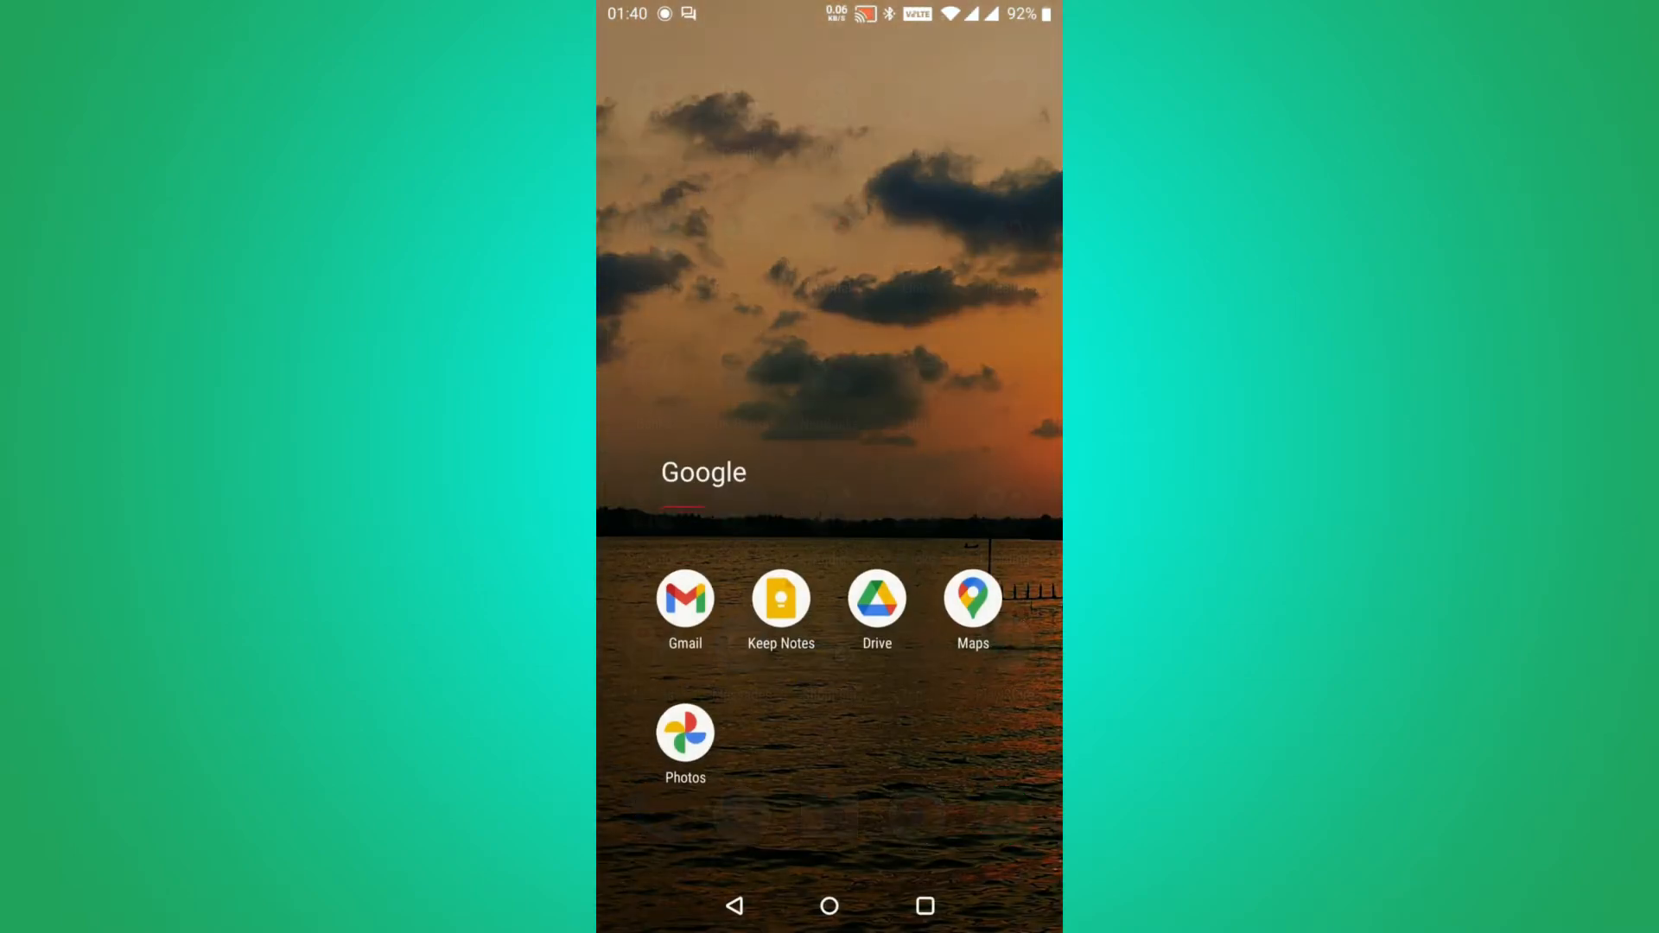
pyautogui.click(970, 596)
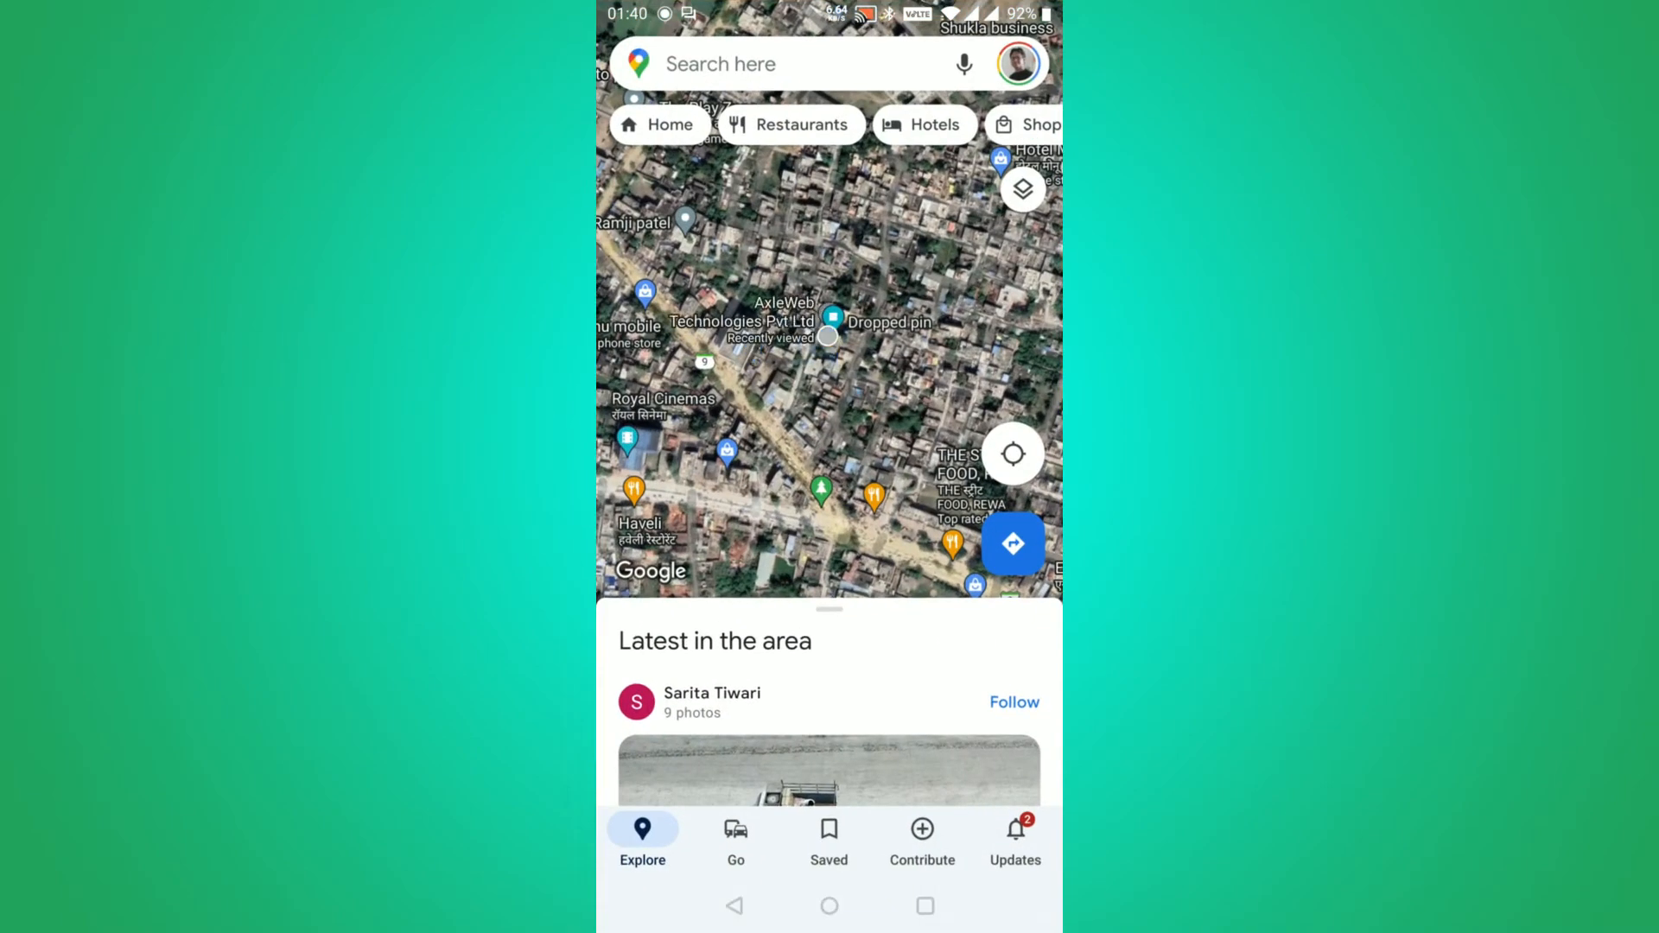
pyautogui.click(790, 64)
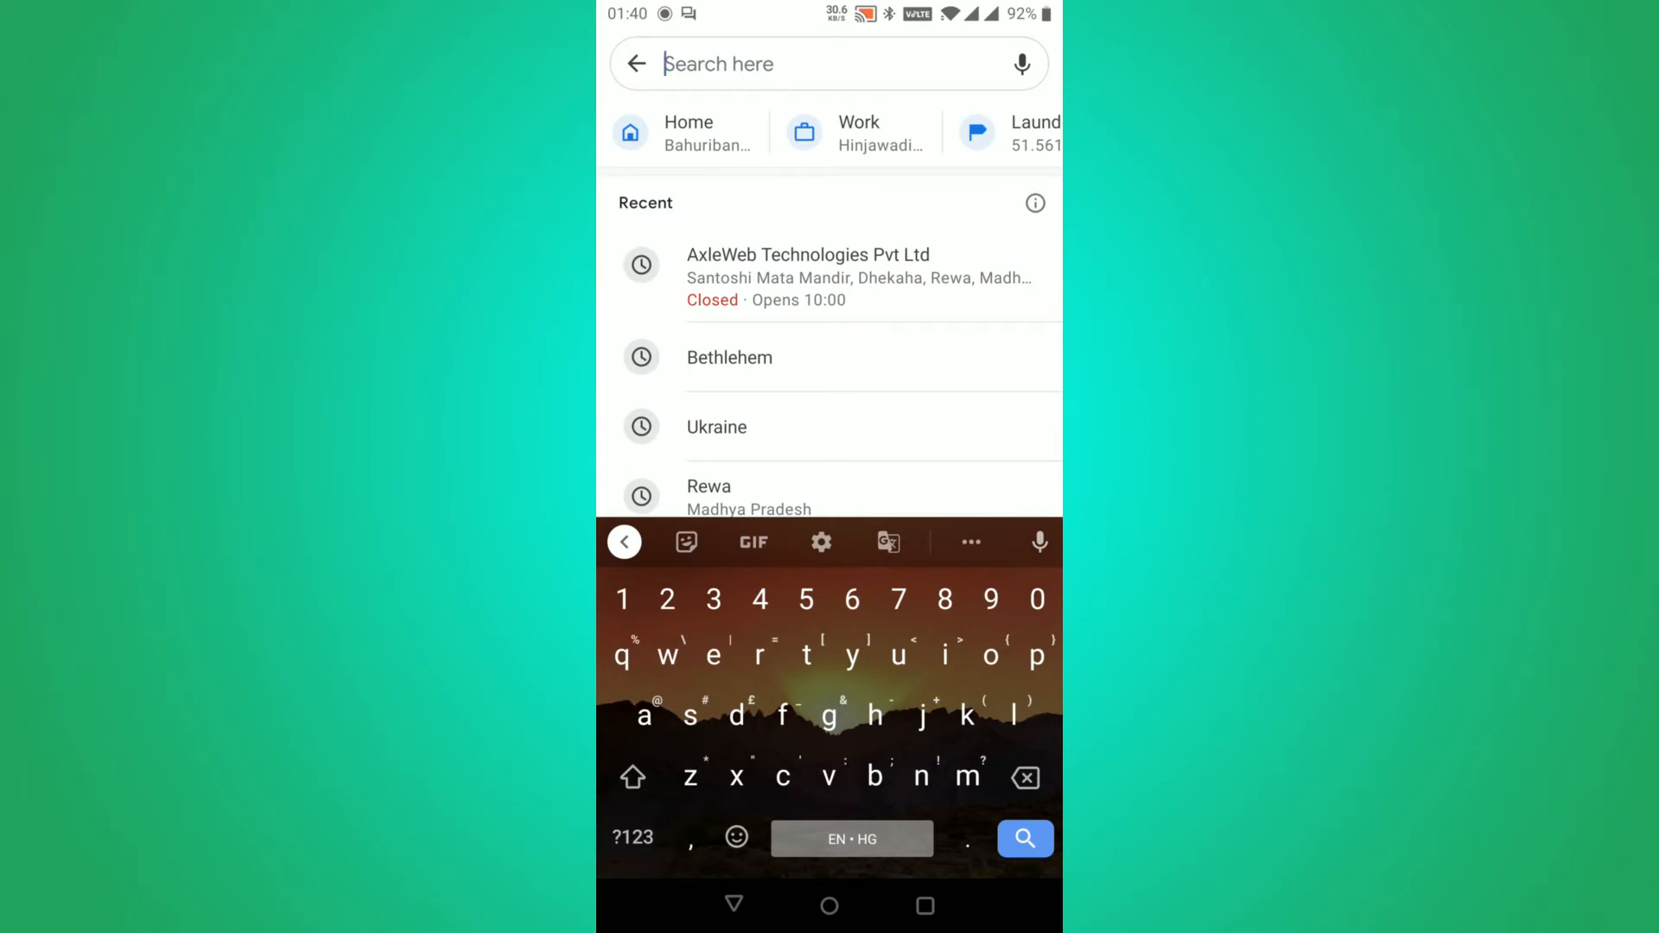
pyautogui.write('axl')
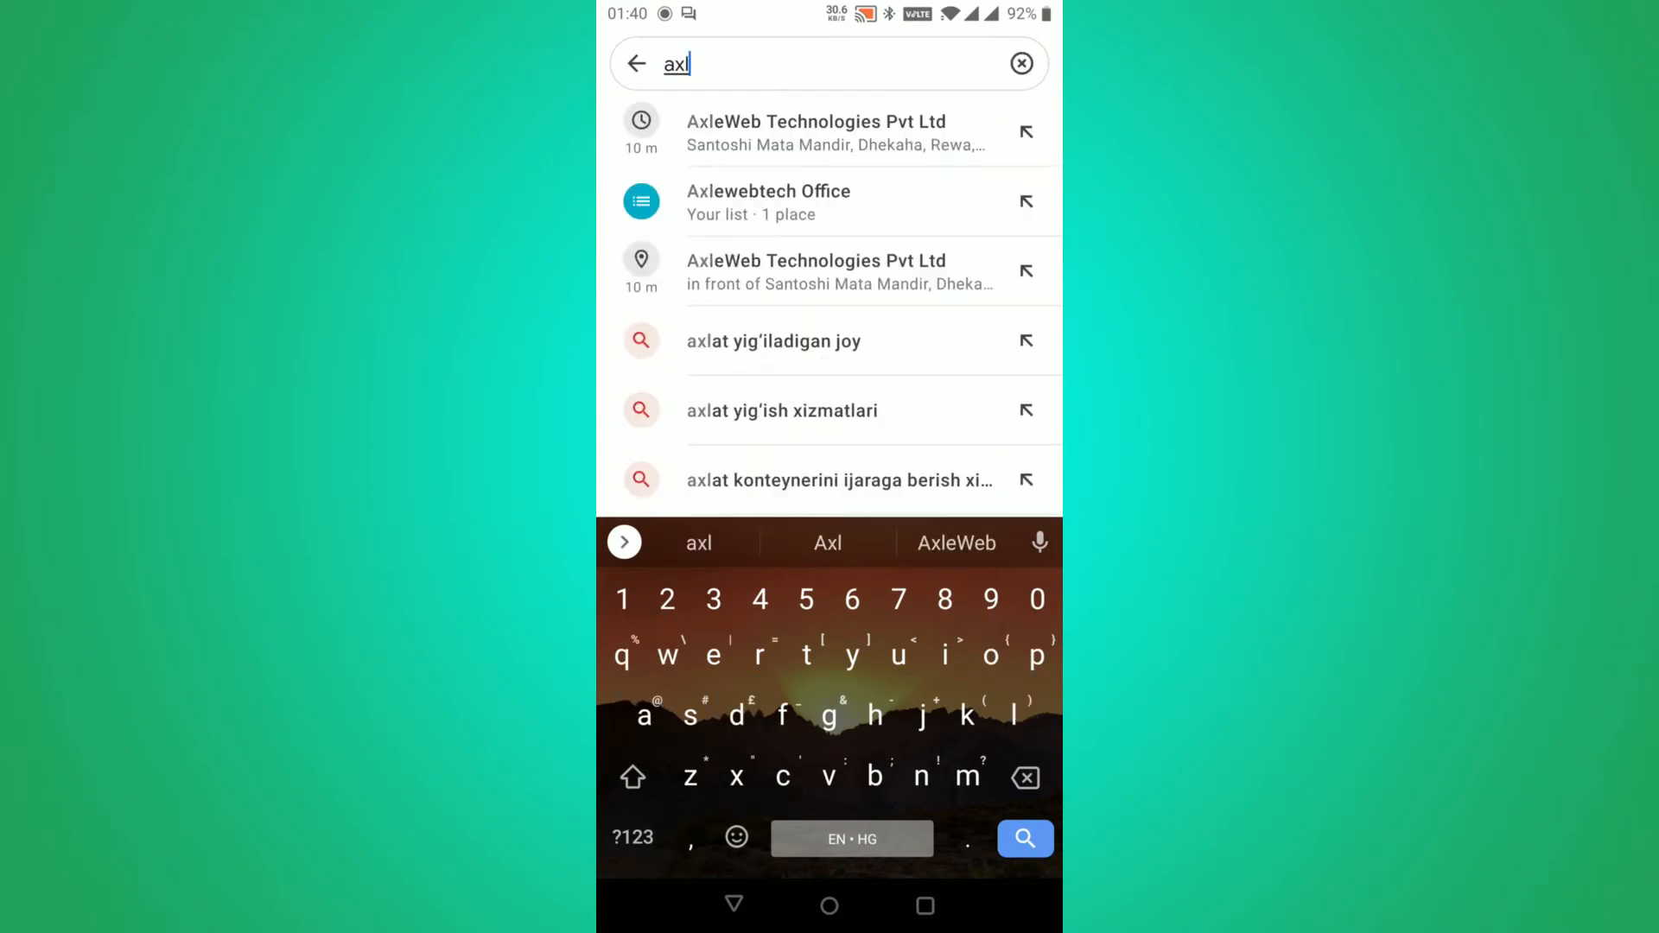
pyautogui.click(817, 132)
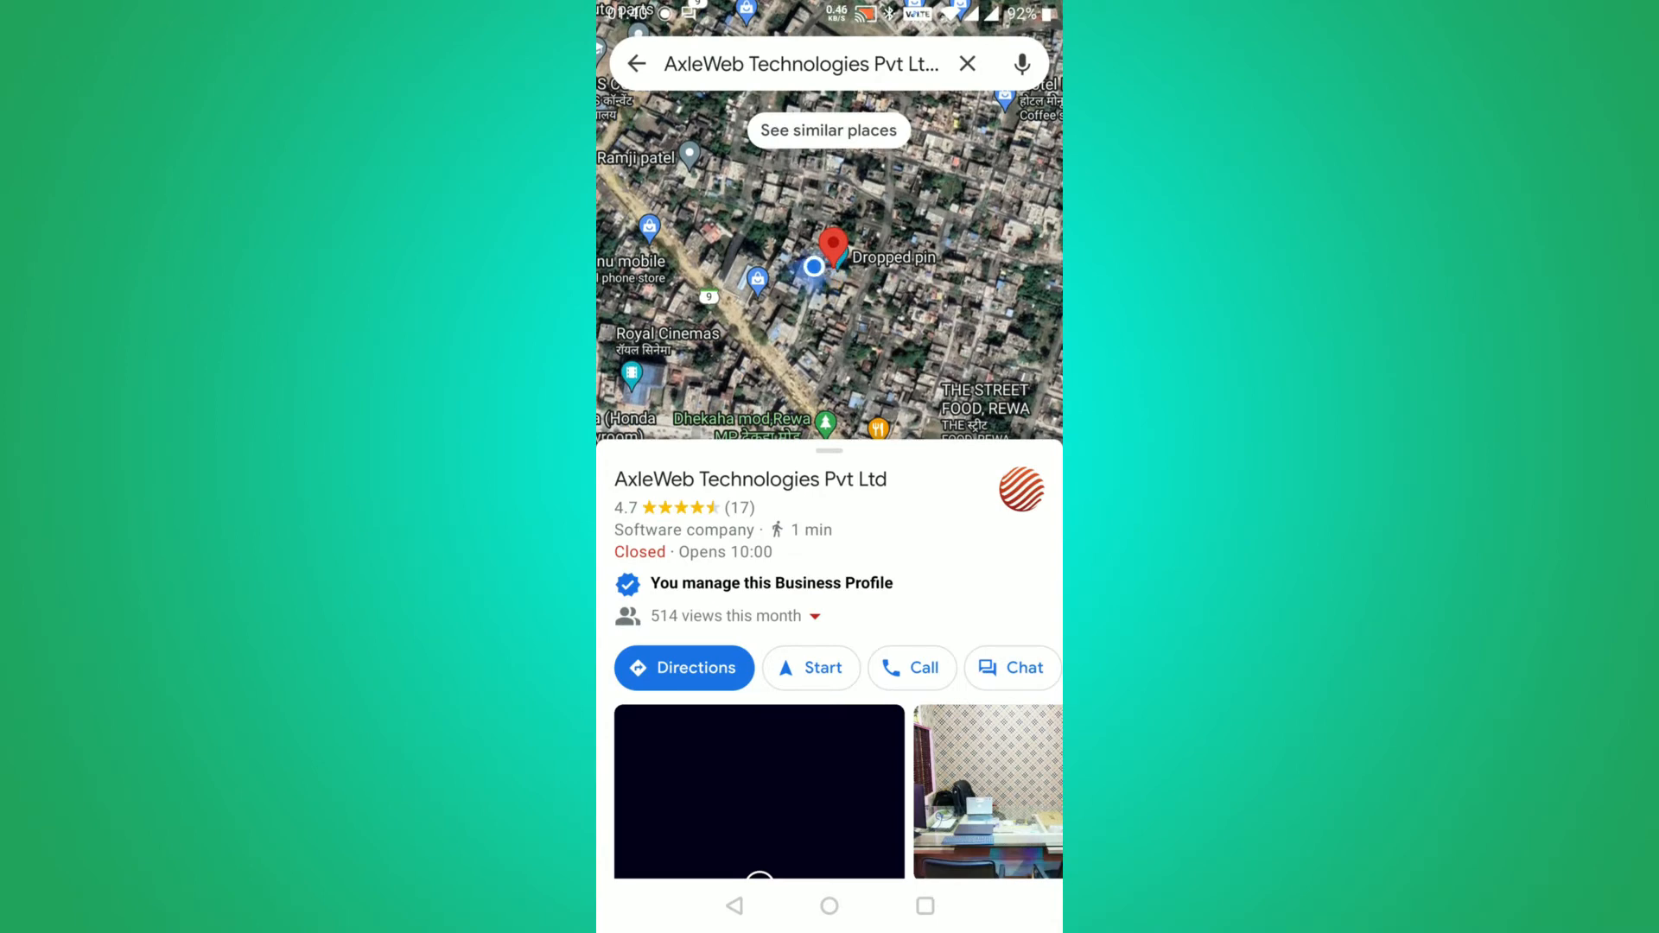
pyautogui.click(1012, 667)
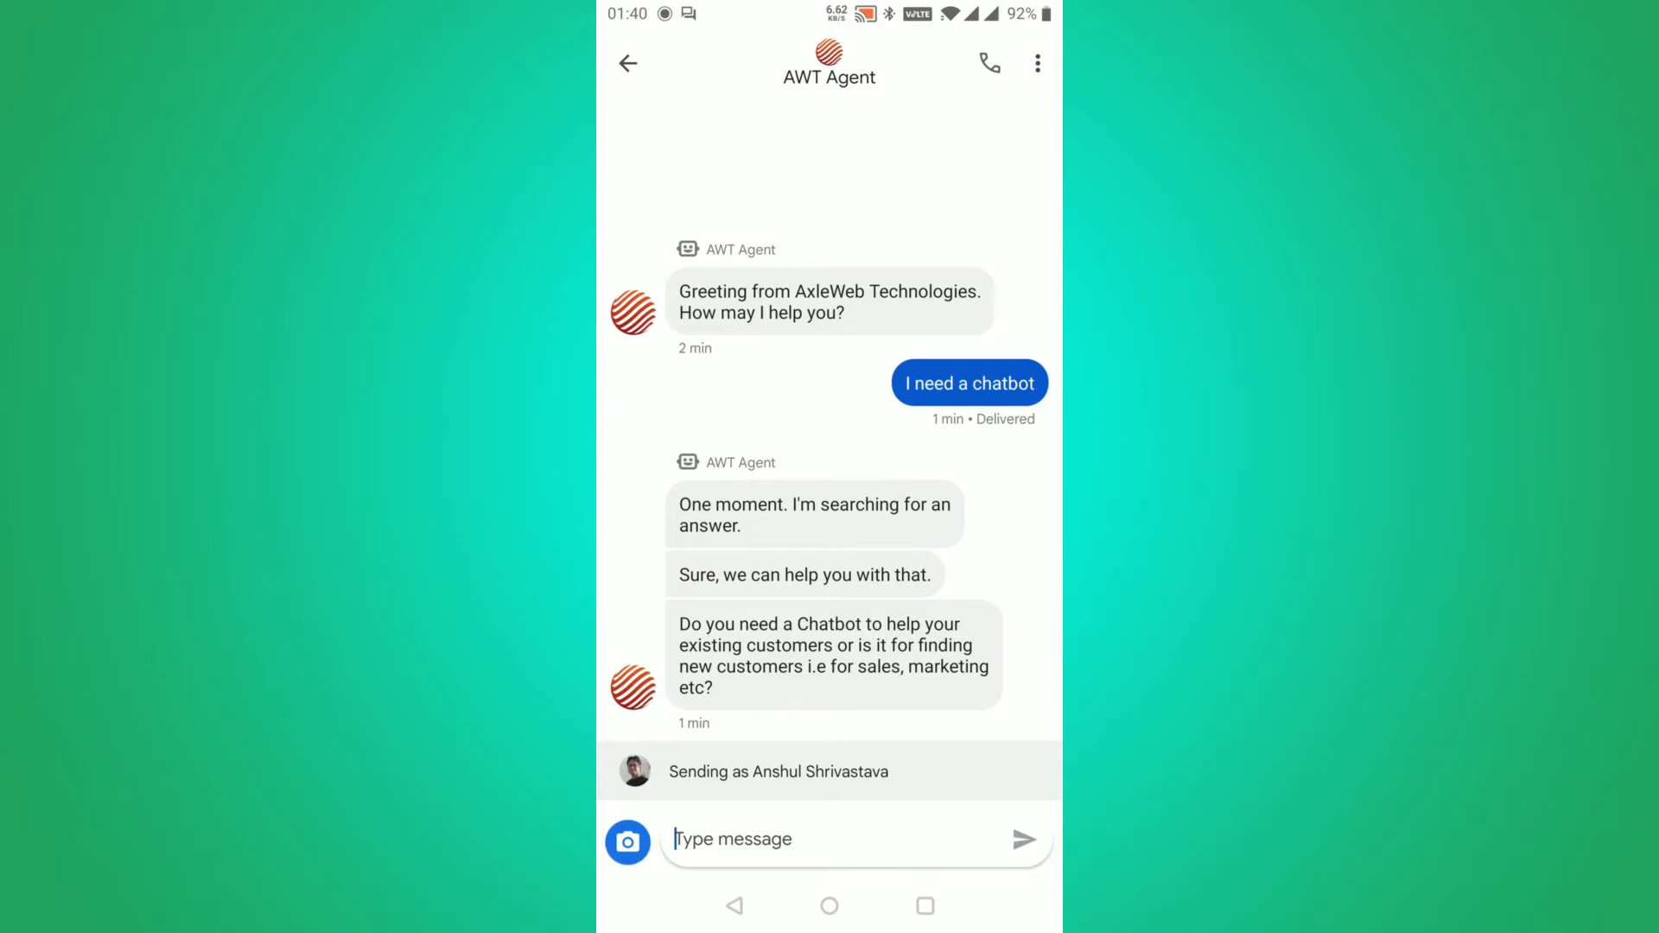
# Type and send the message 'I need whatsapp chatbot' to AWT Agent
pyautogui.click(829, 839)
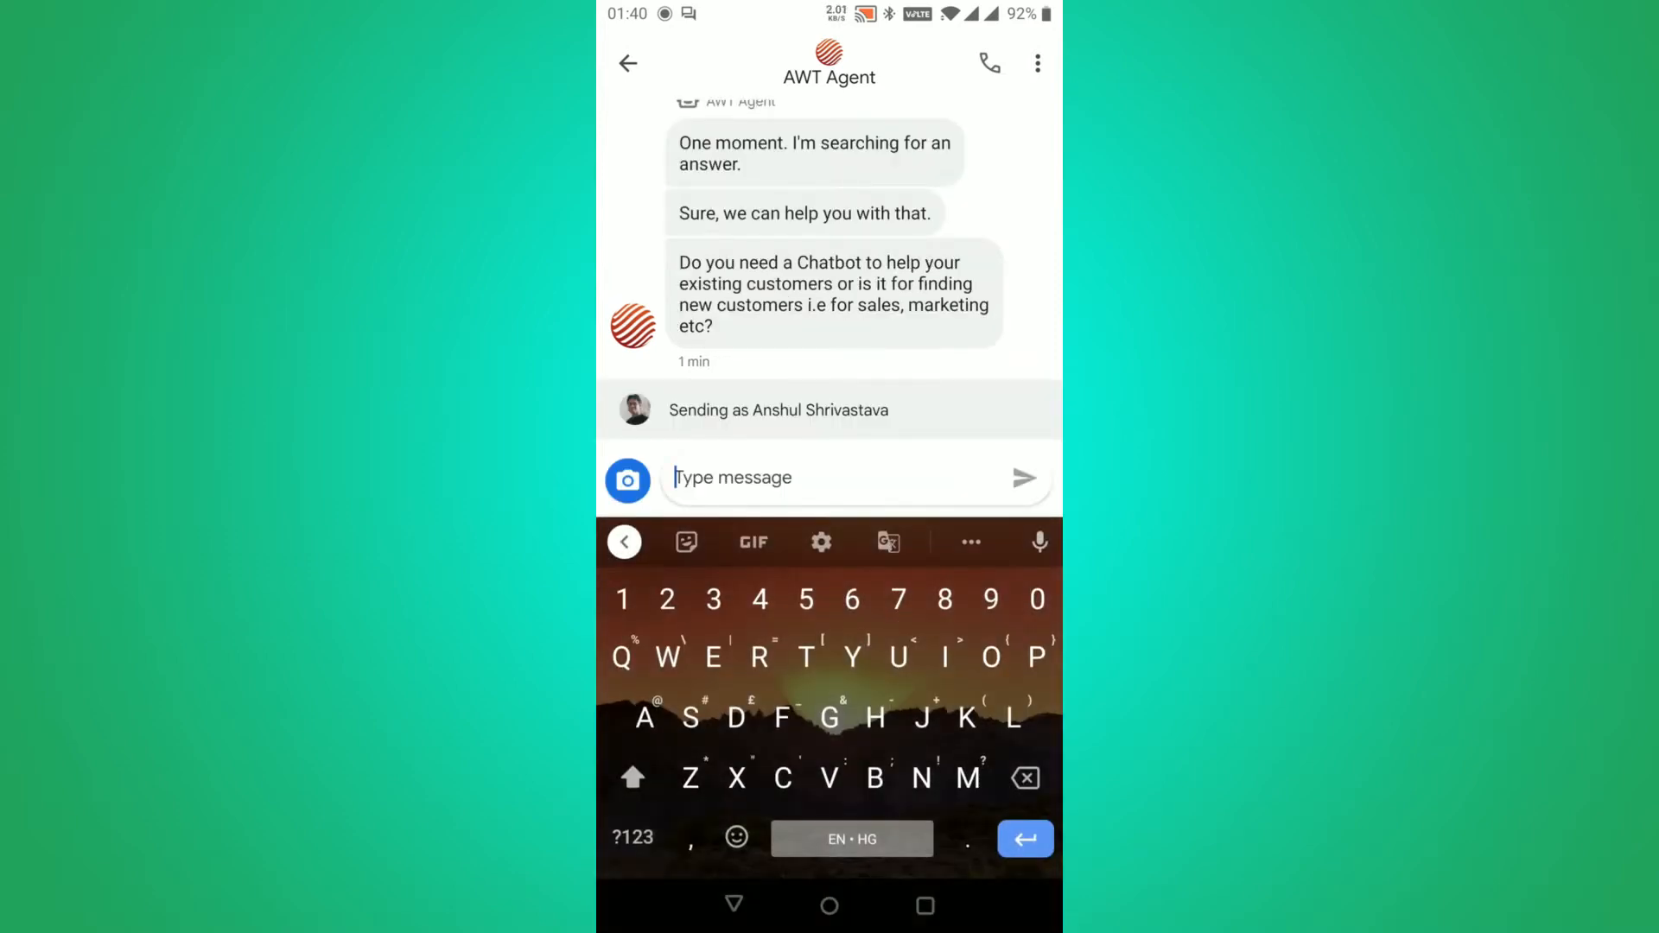
pyautogui.write('I need ')
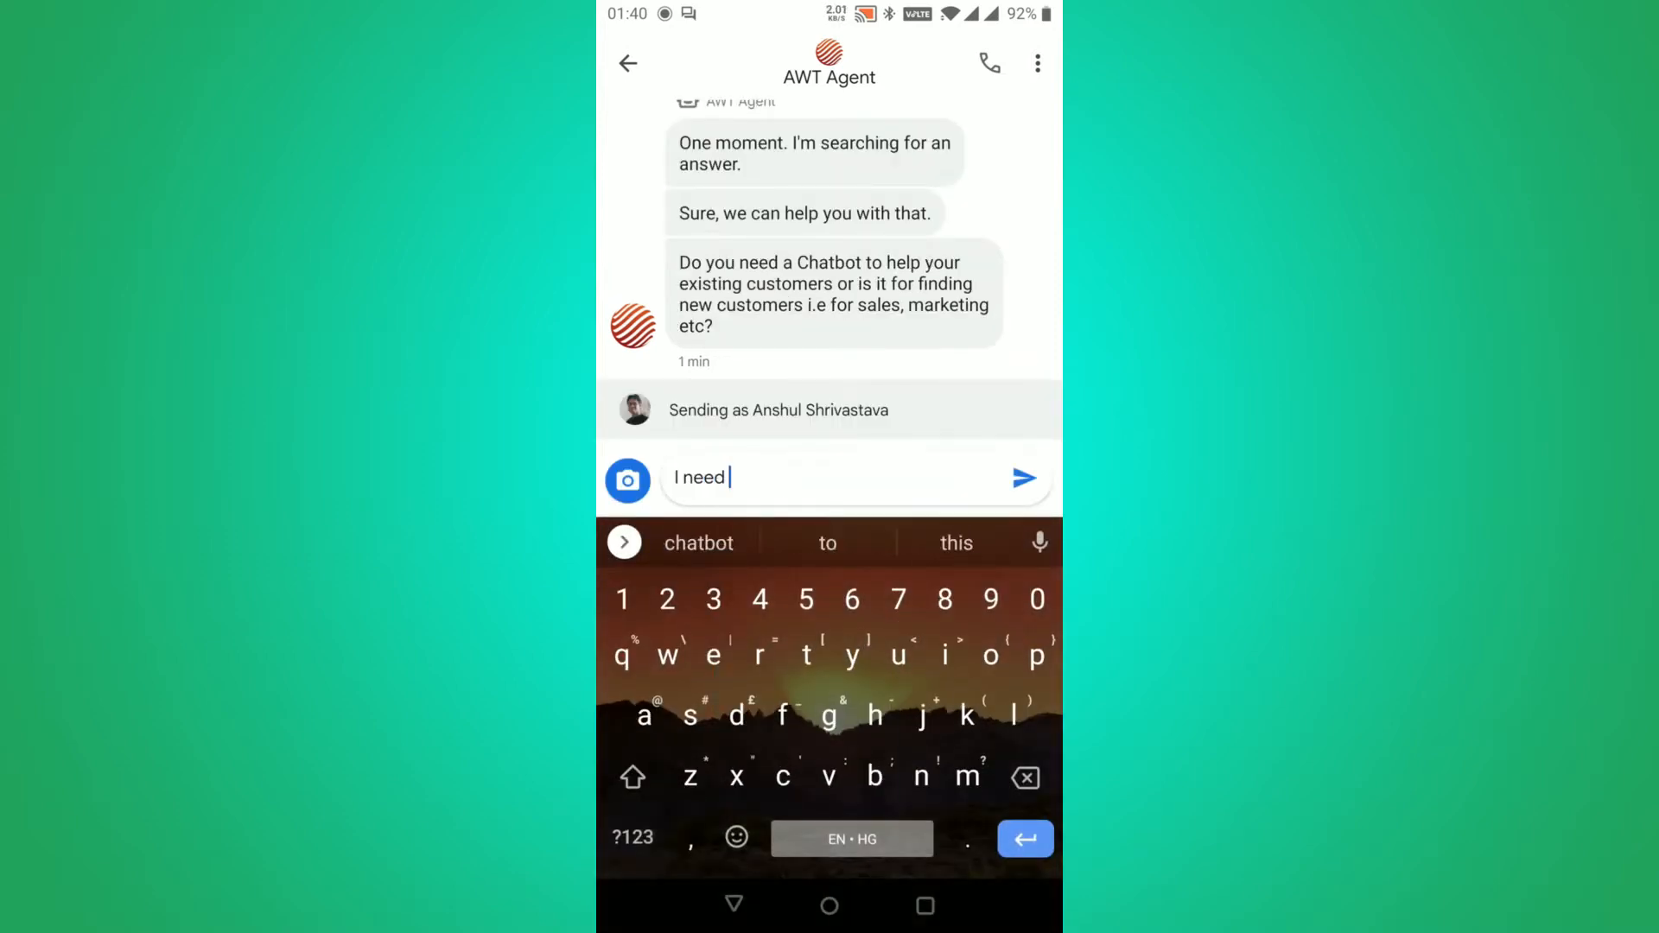
pyautogui.write('whatsa')
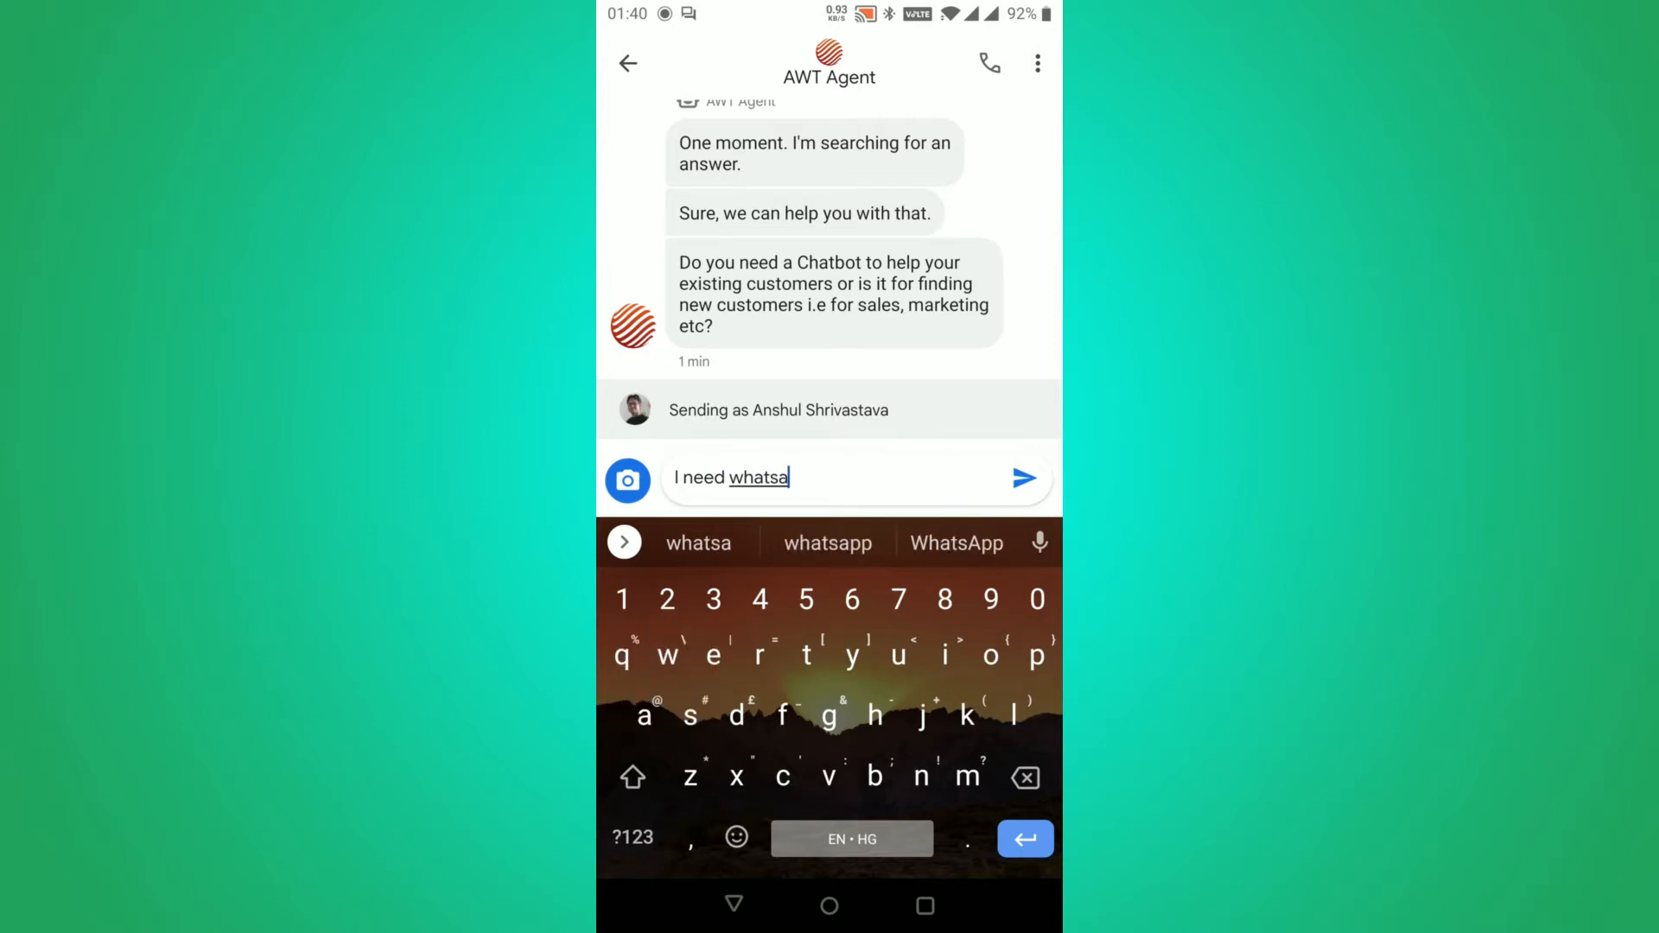
pyautogui.write('pp ch')
pyautogui.write('atbot')
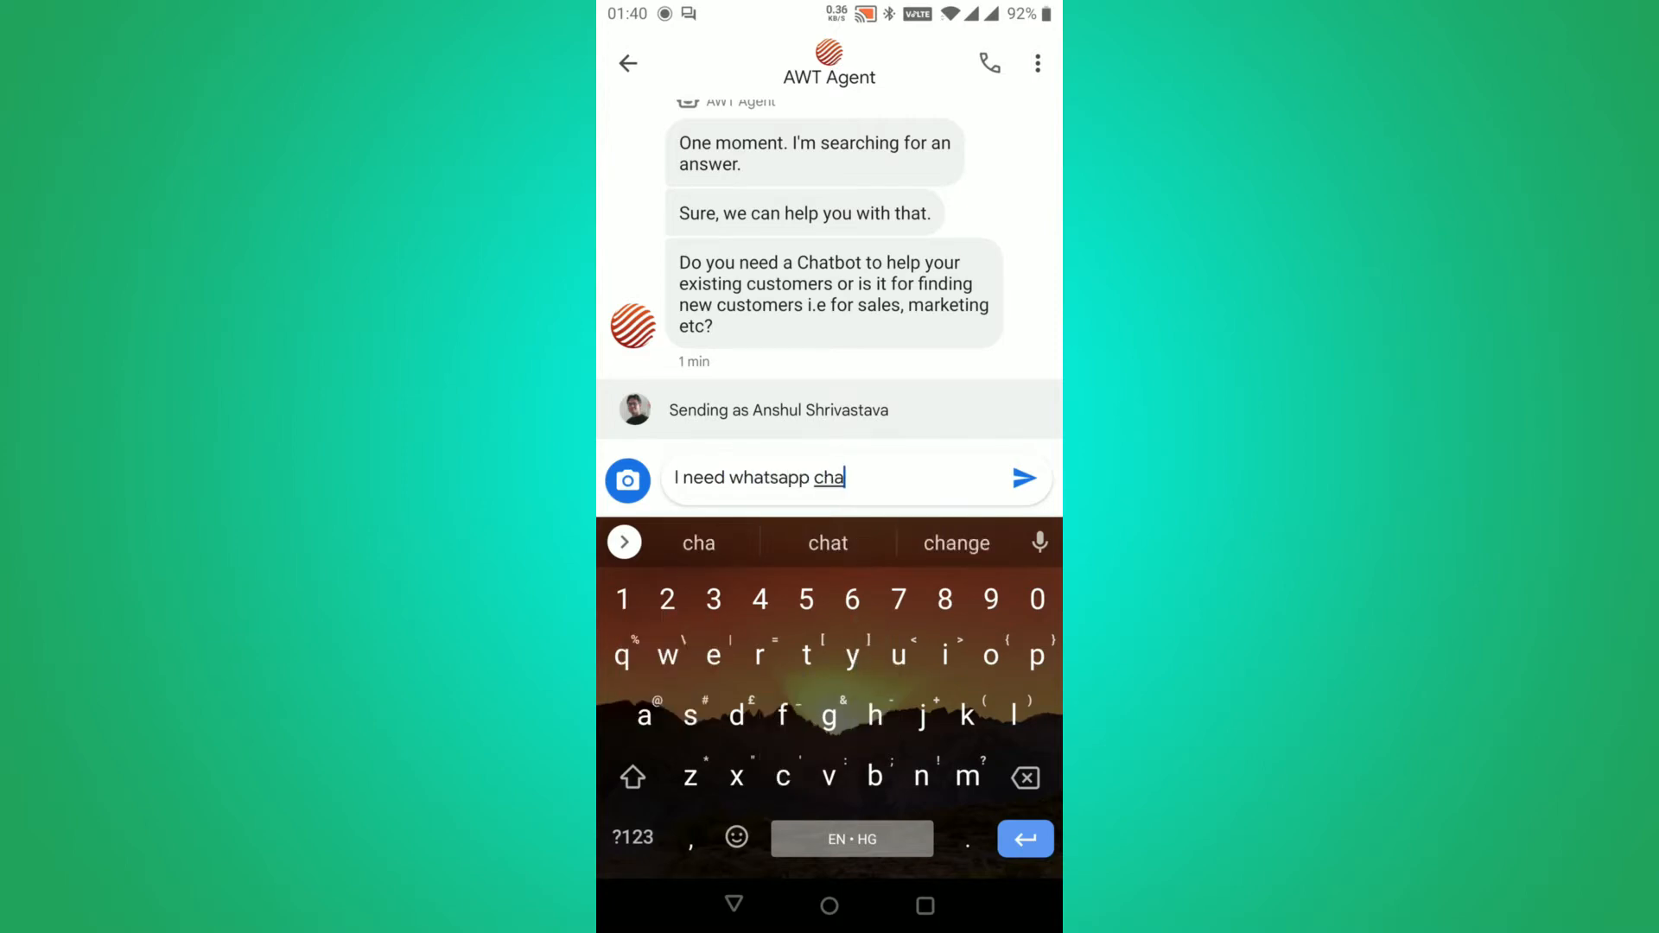
pyautogui.click(1023, 478)
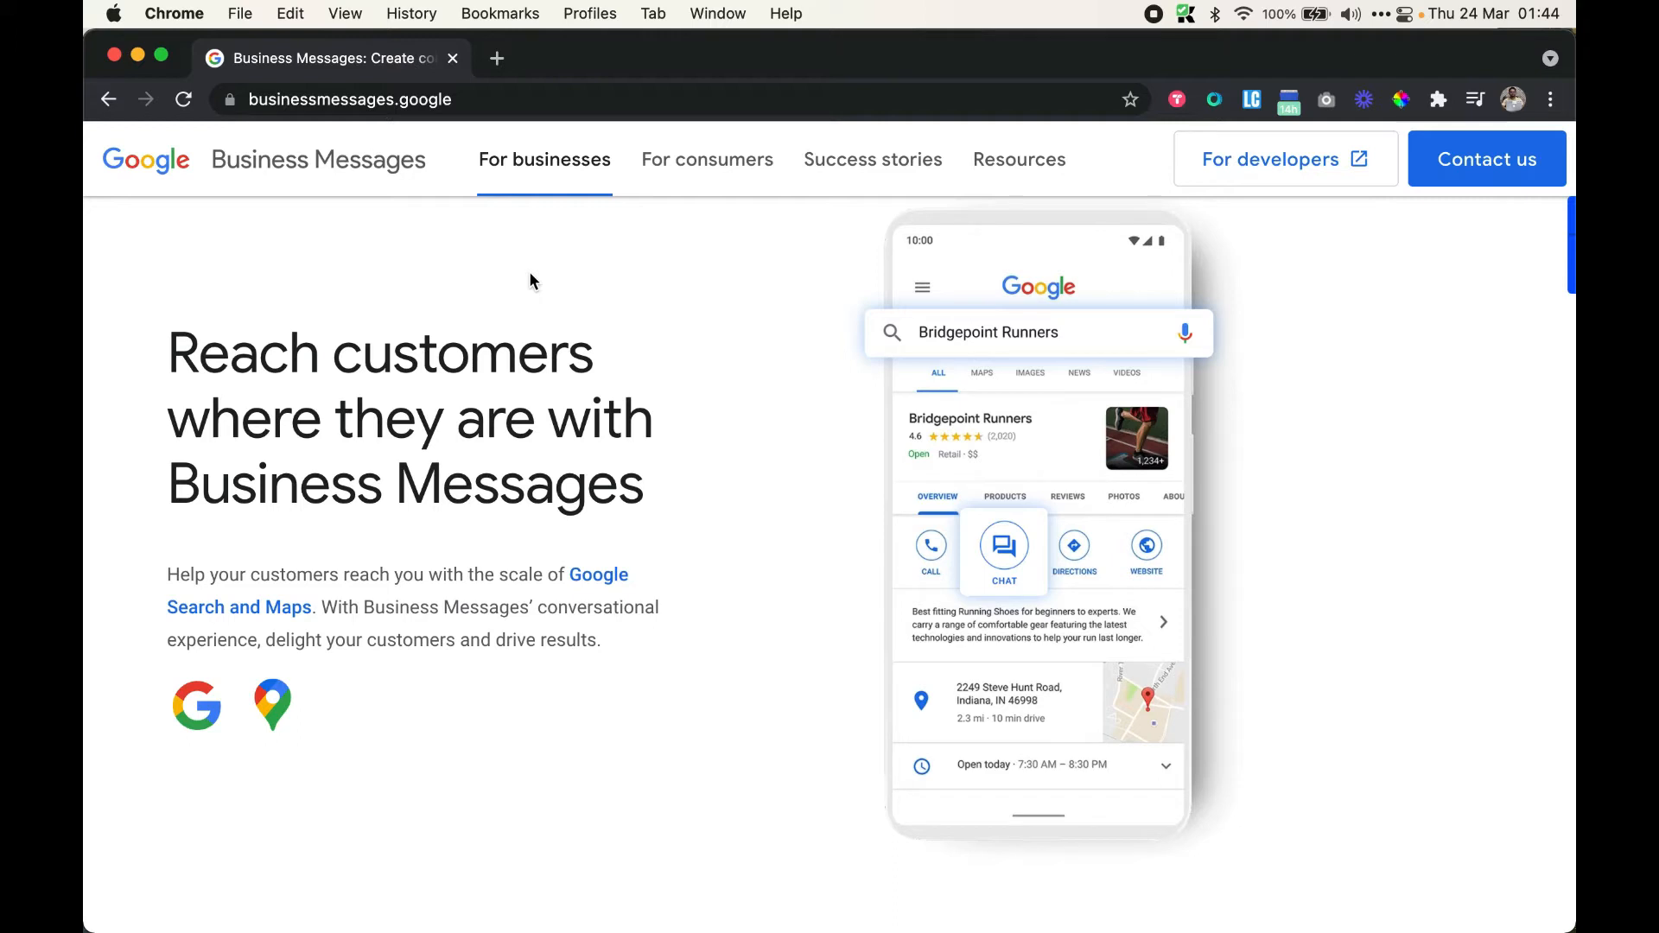
# Look over the Resources links and site address, then open the Business Messages 'For consumers' page
pyautogui.click(1019, 159)
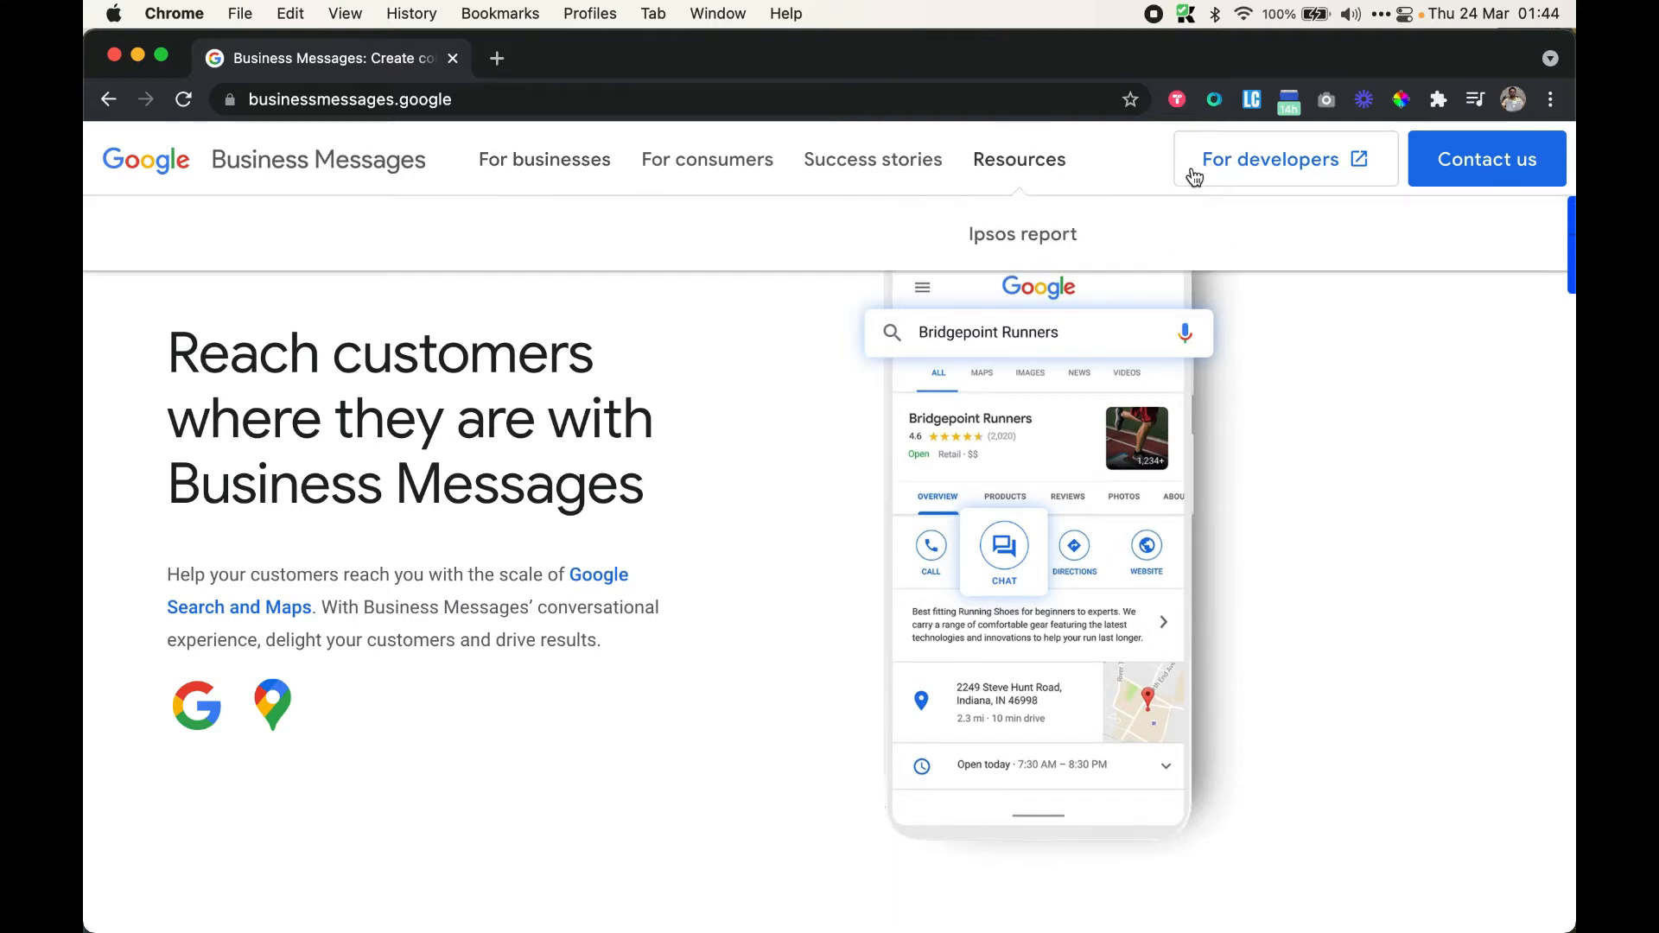
pyautogui.click(490, 100)
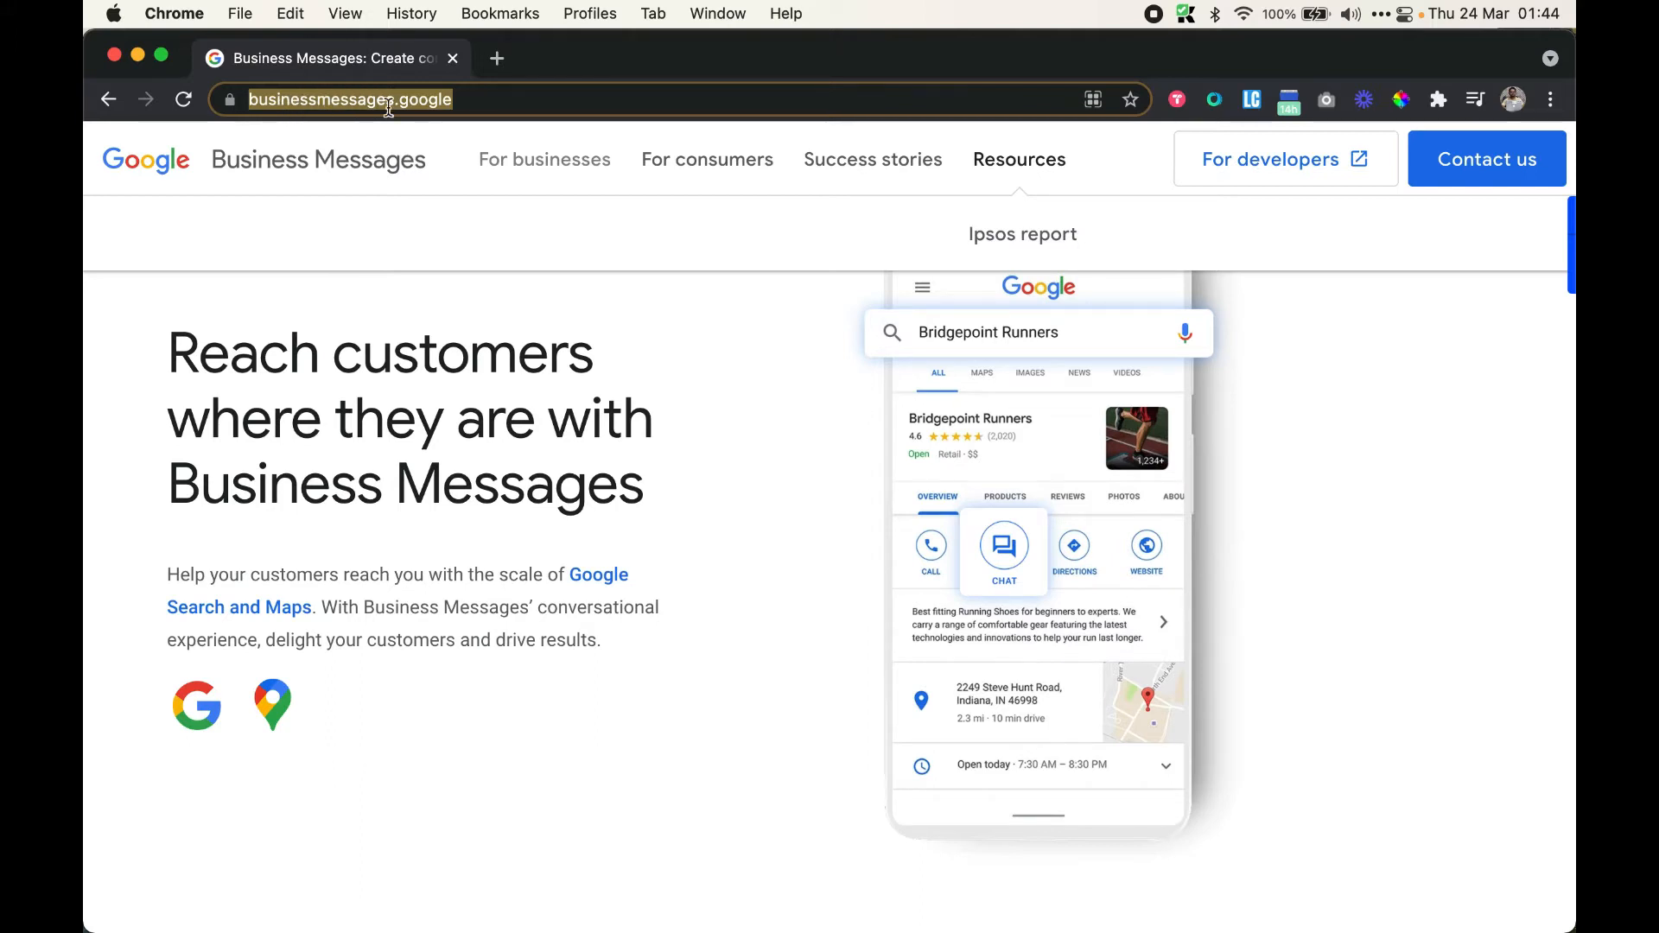
pyautogui.click(708, 368)
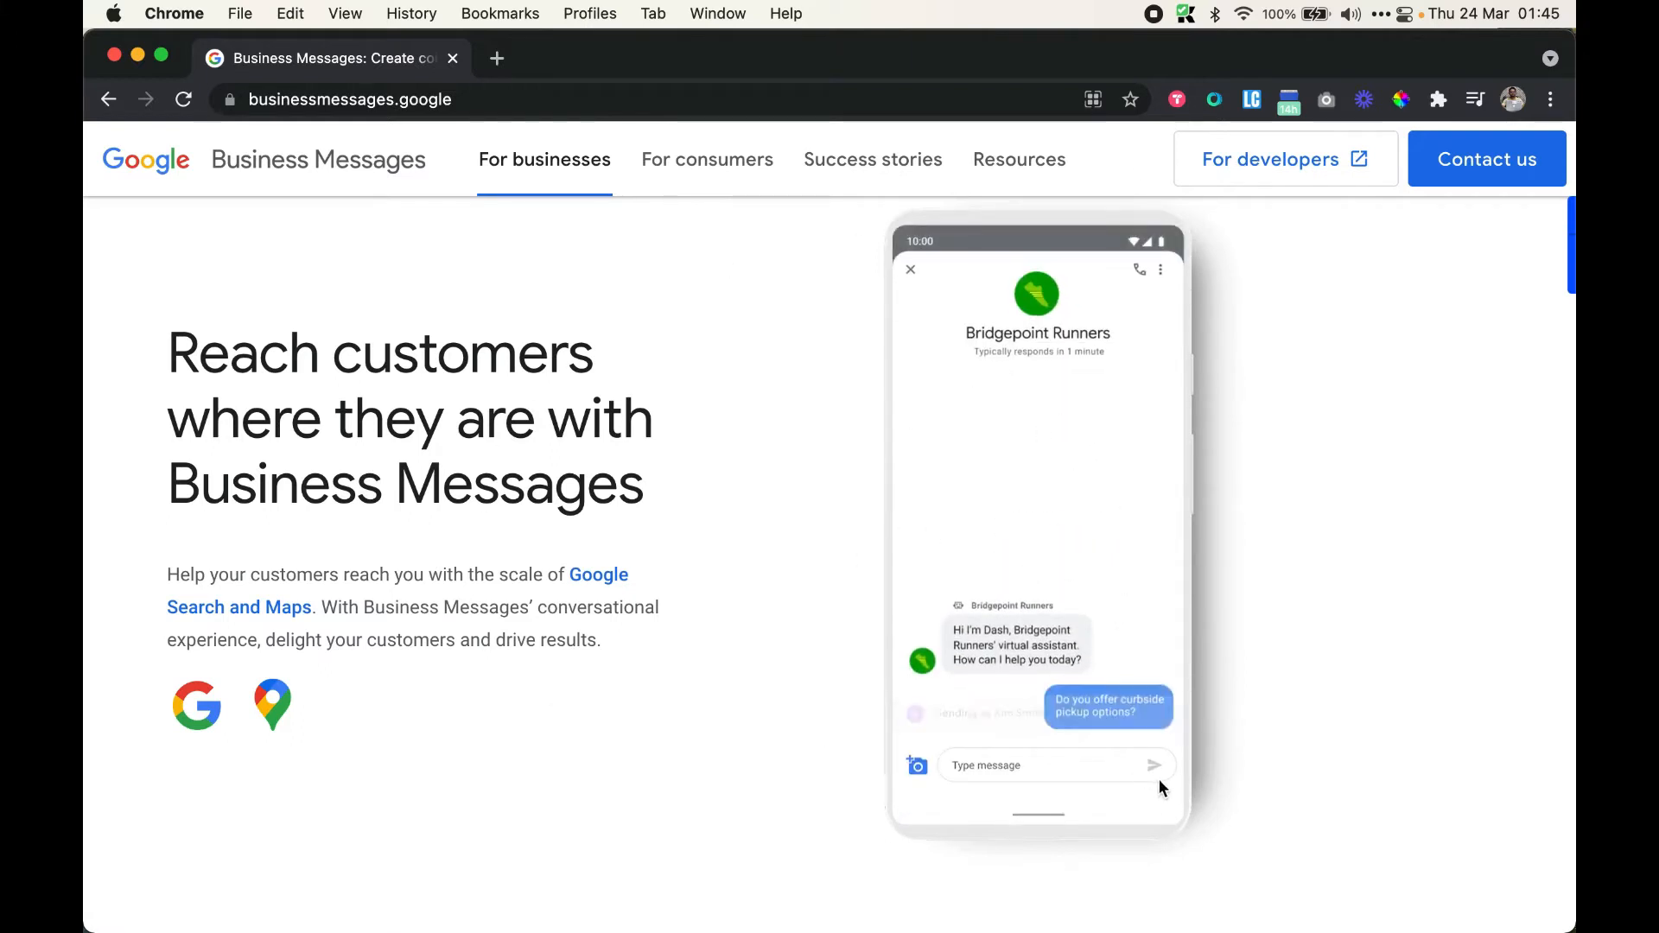
pyautogui.scroll(-3, 1330, 501)
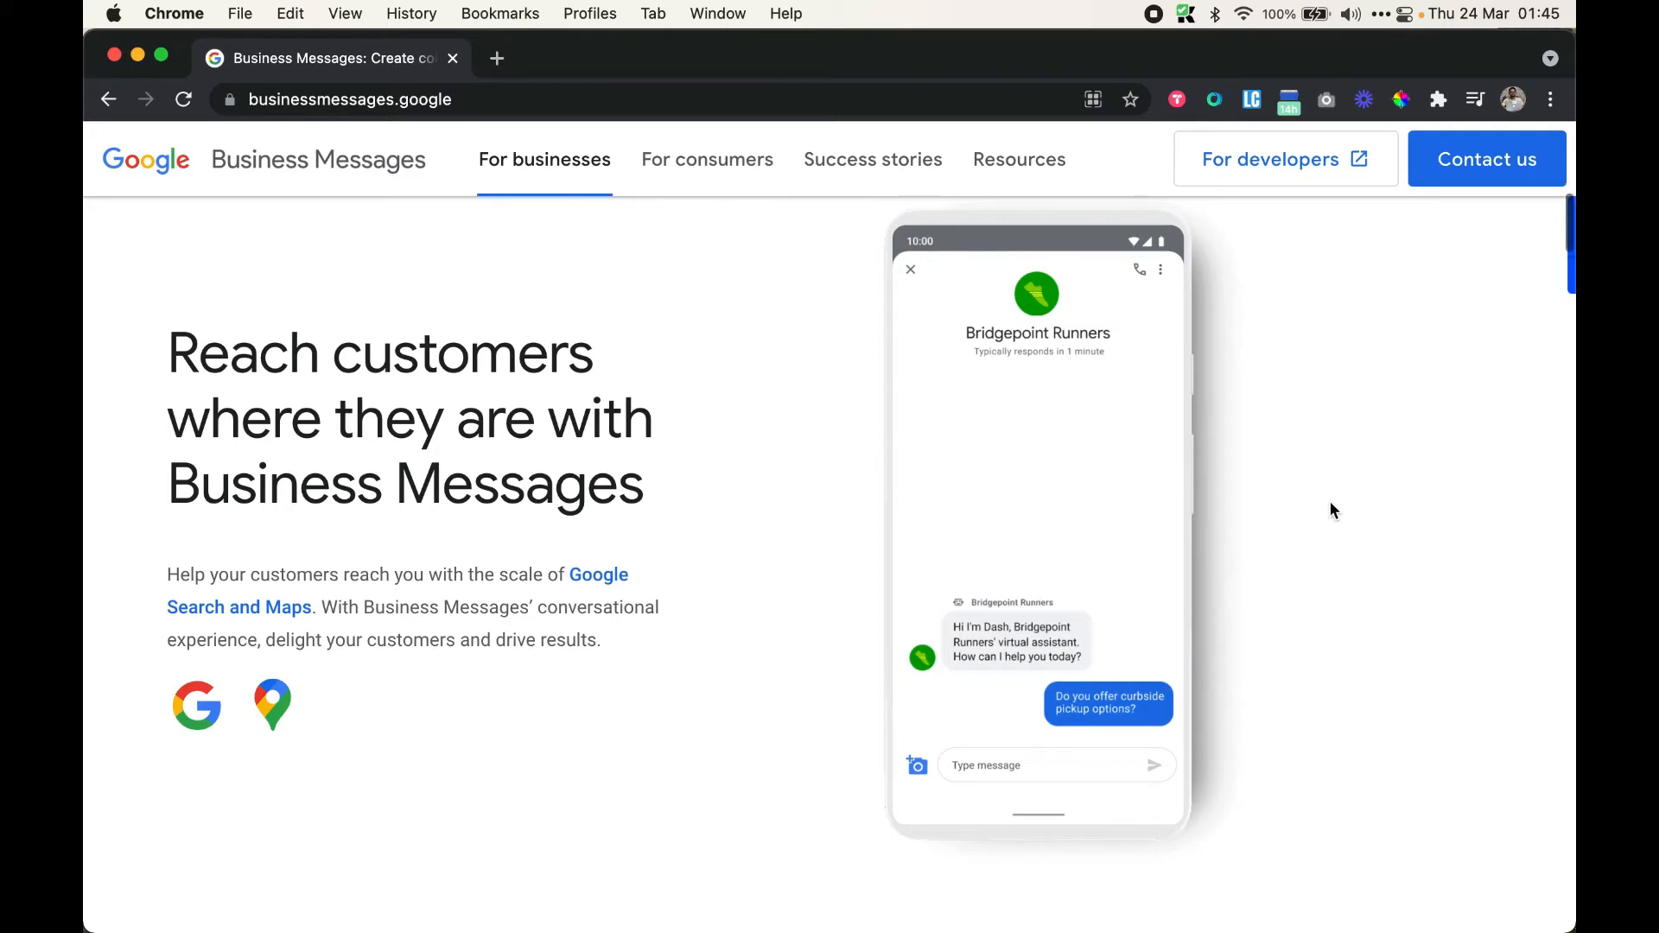
pyautogui.click(731, 164)
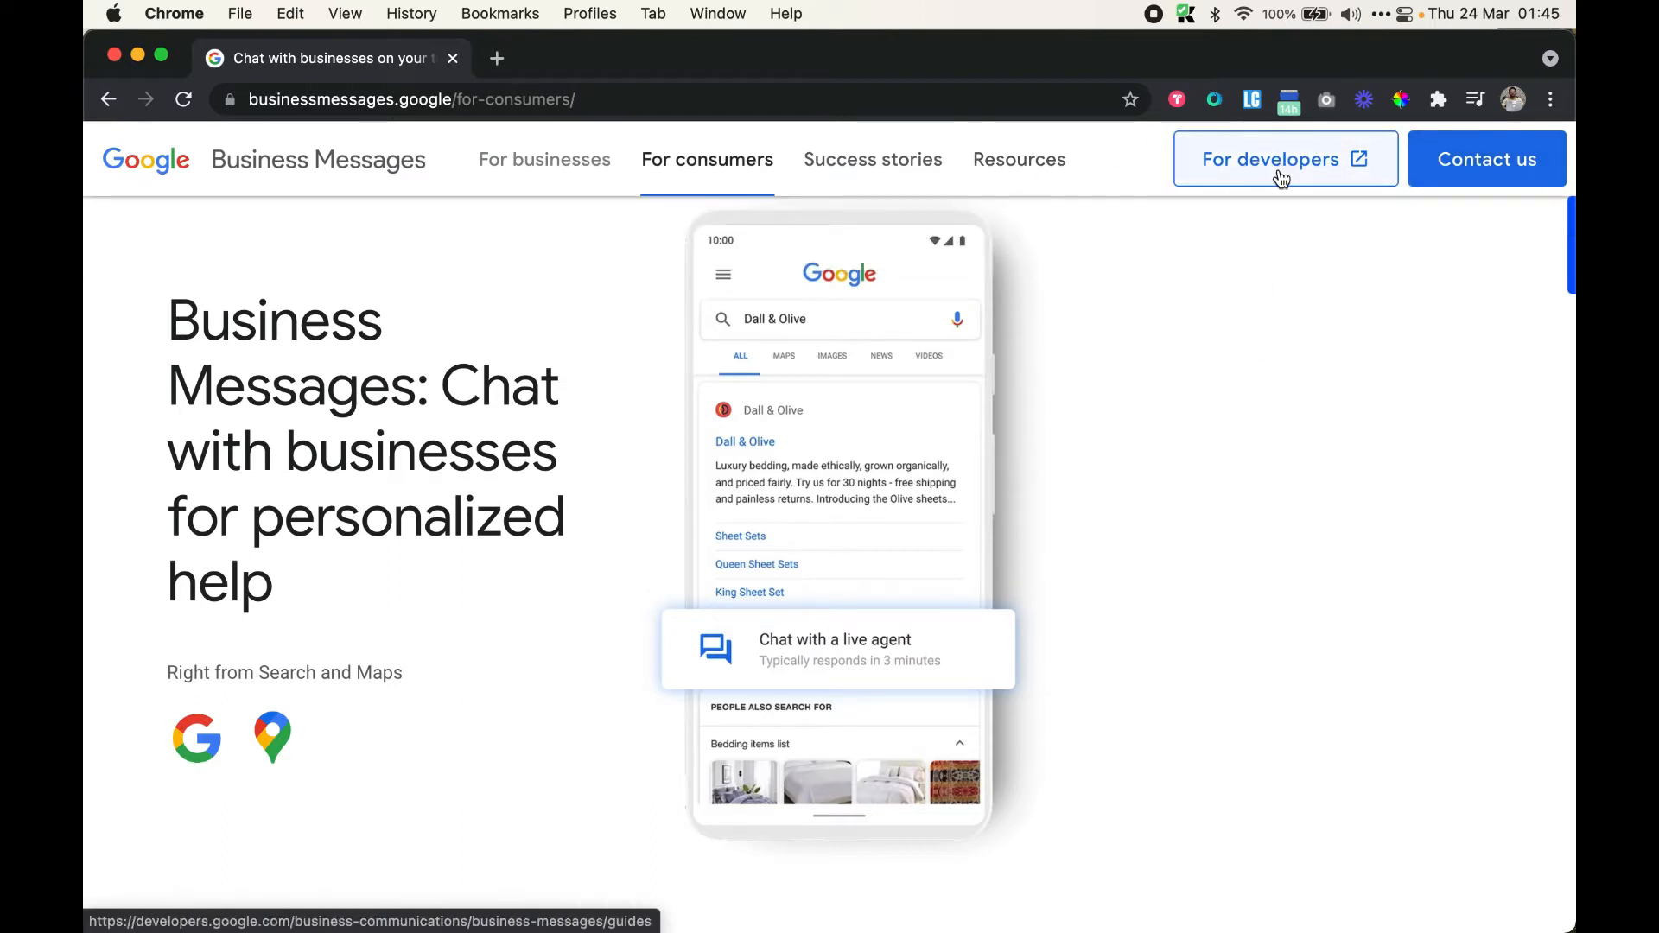
# Open the 'For developers' docs in a new tab and continue via 'Go to console'
pyautogui.click(1237, 174)
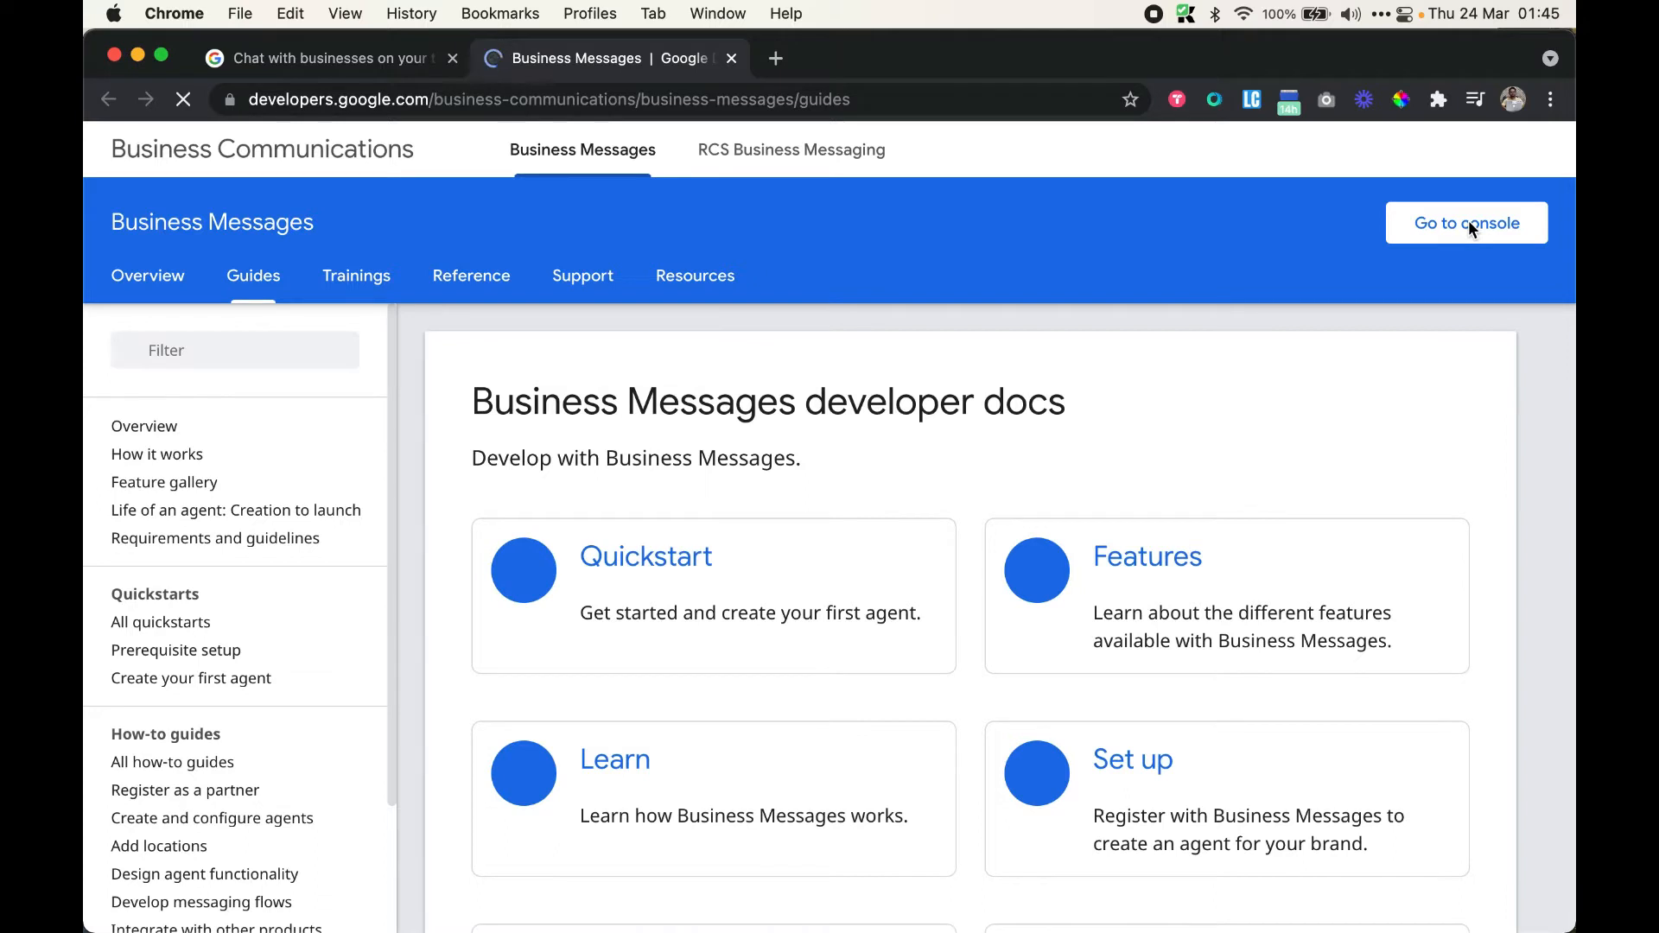
pyautogui.click(1448, 231)
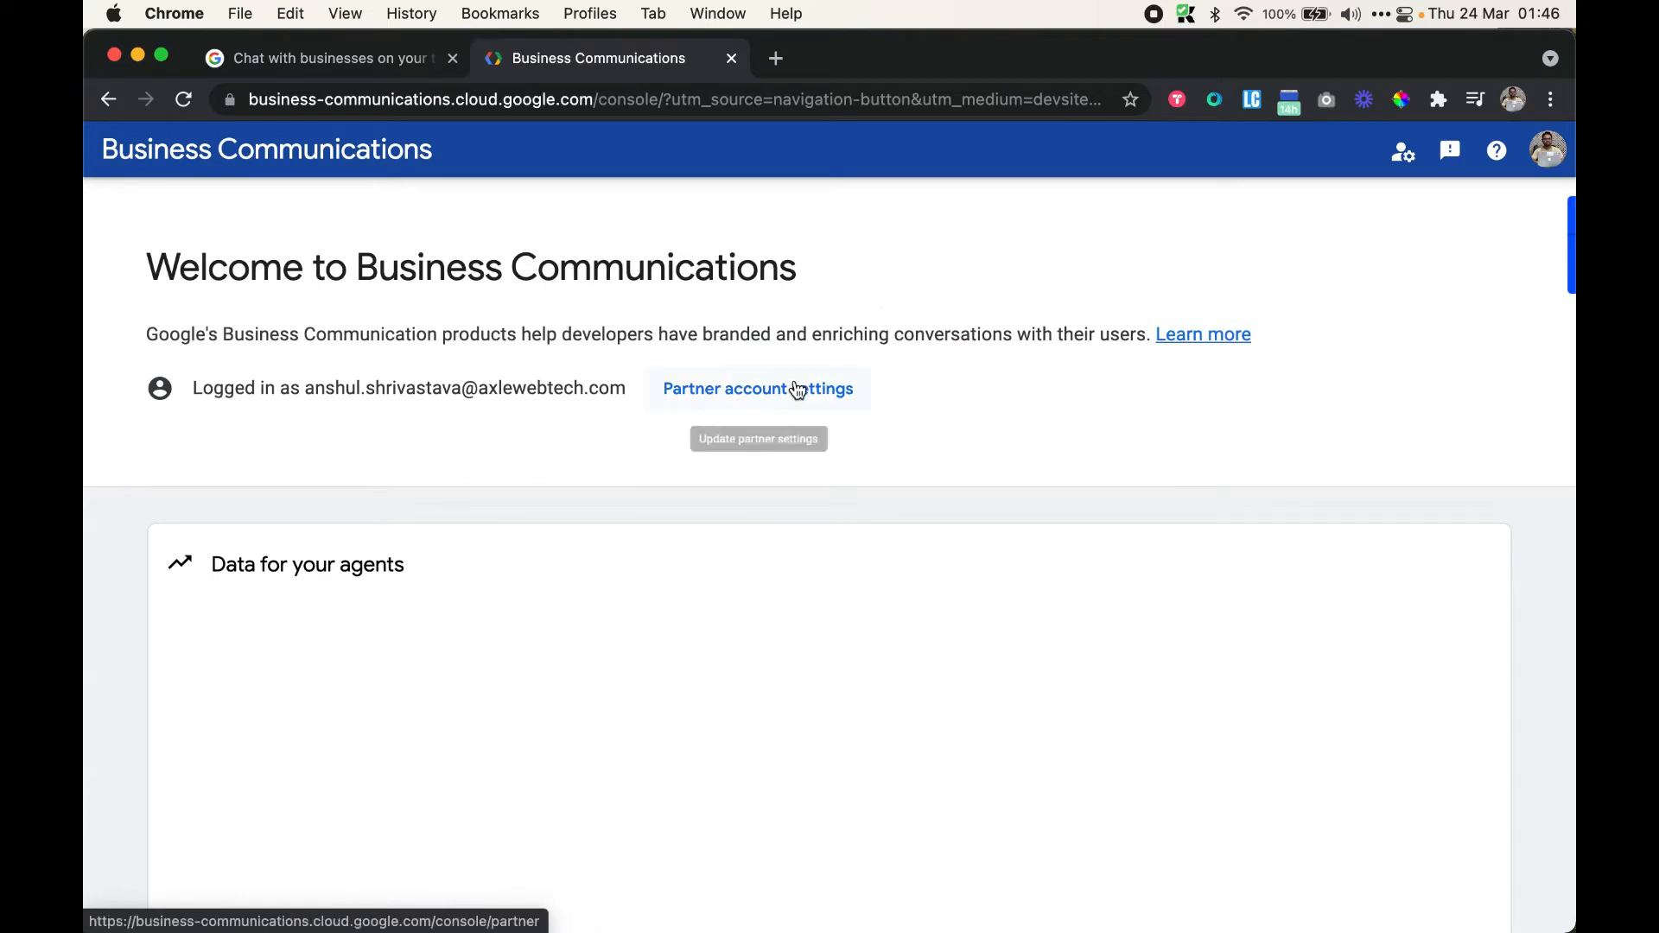
# Scroll through the partner account settings, then switch to the Brands page
pyautogui.click(739, 398)
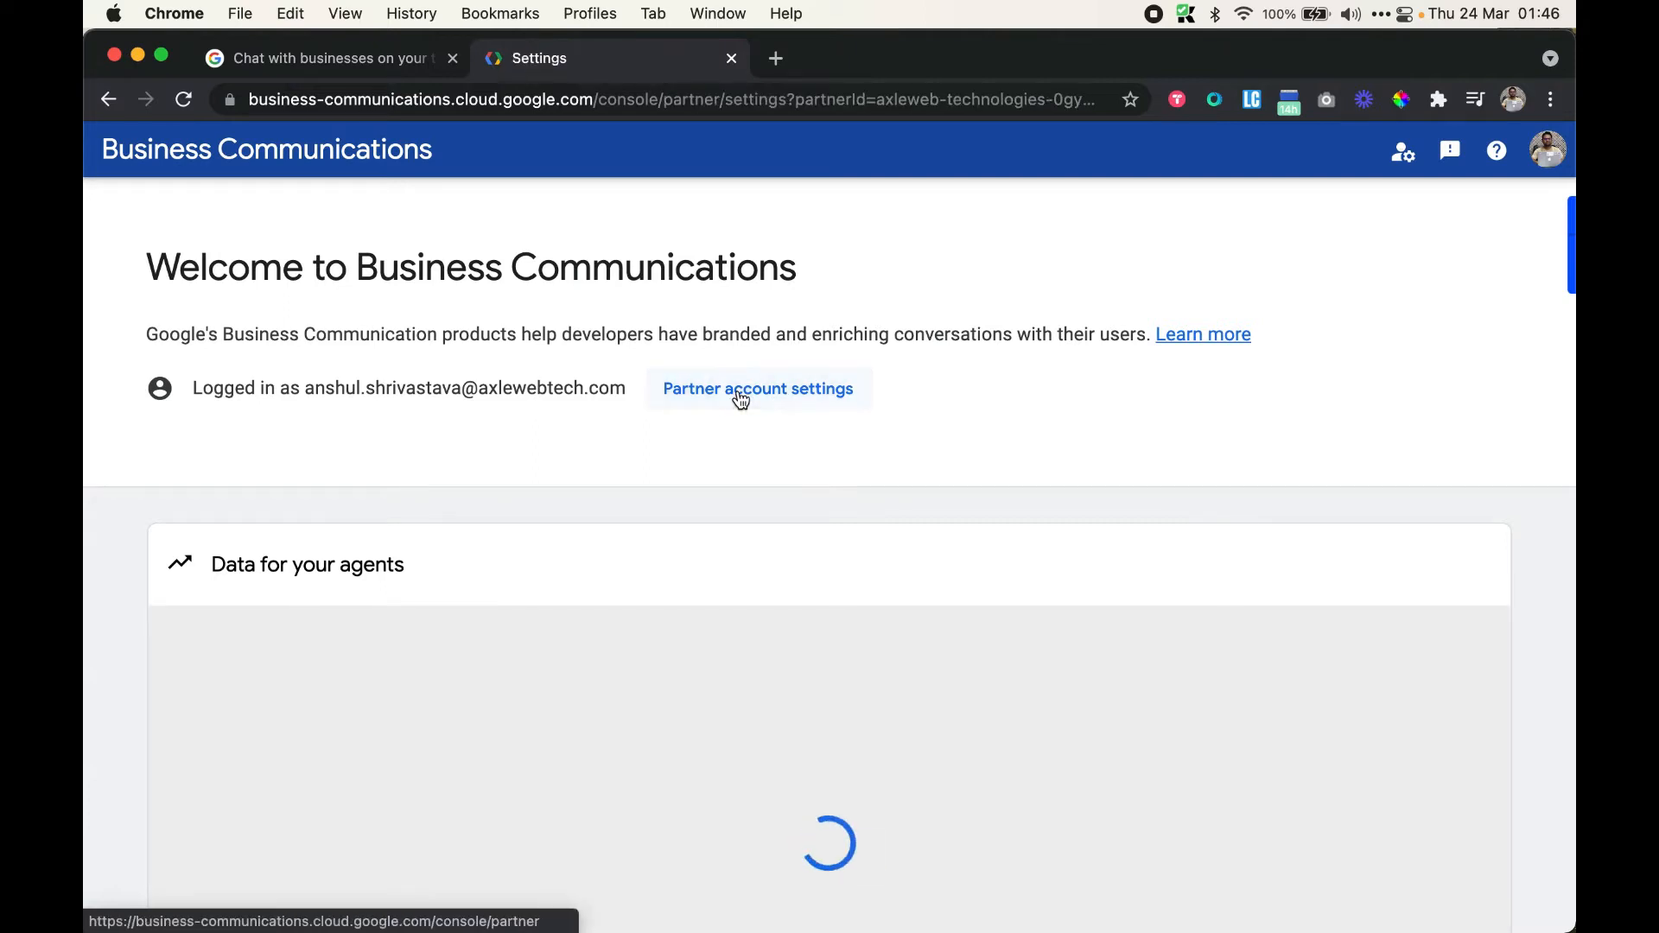
pyautogui.scroll(-5, 986, 540)
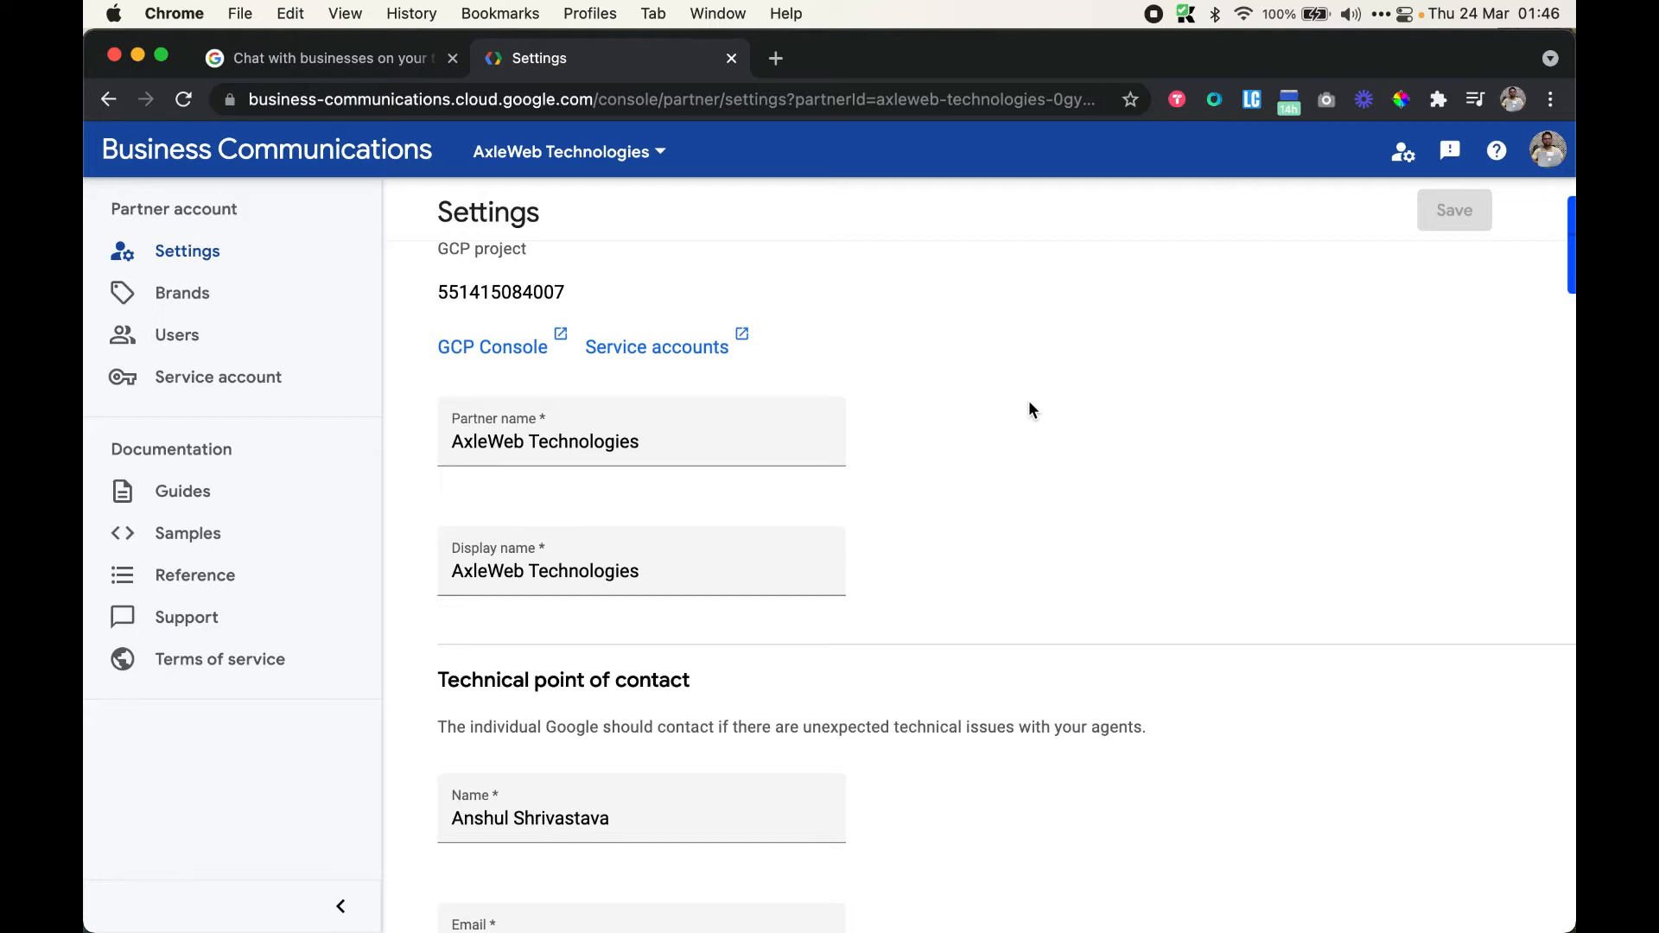
pyautogui.scroll(-5, 1029, 404)
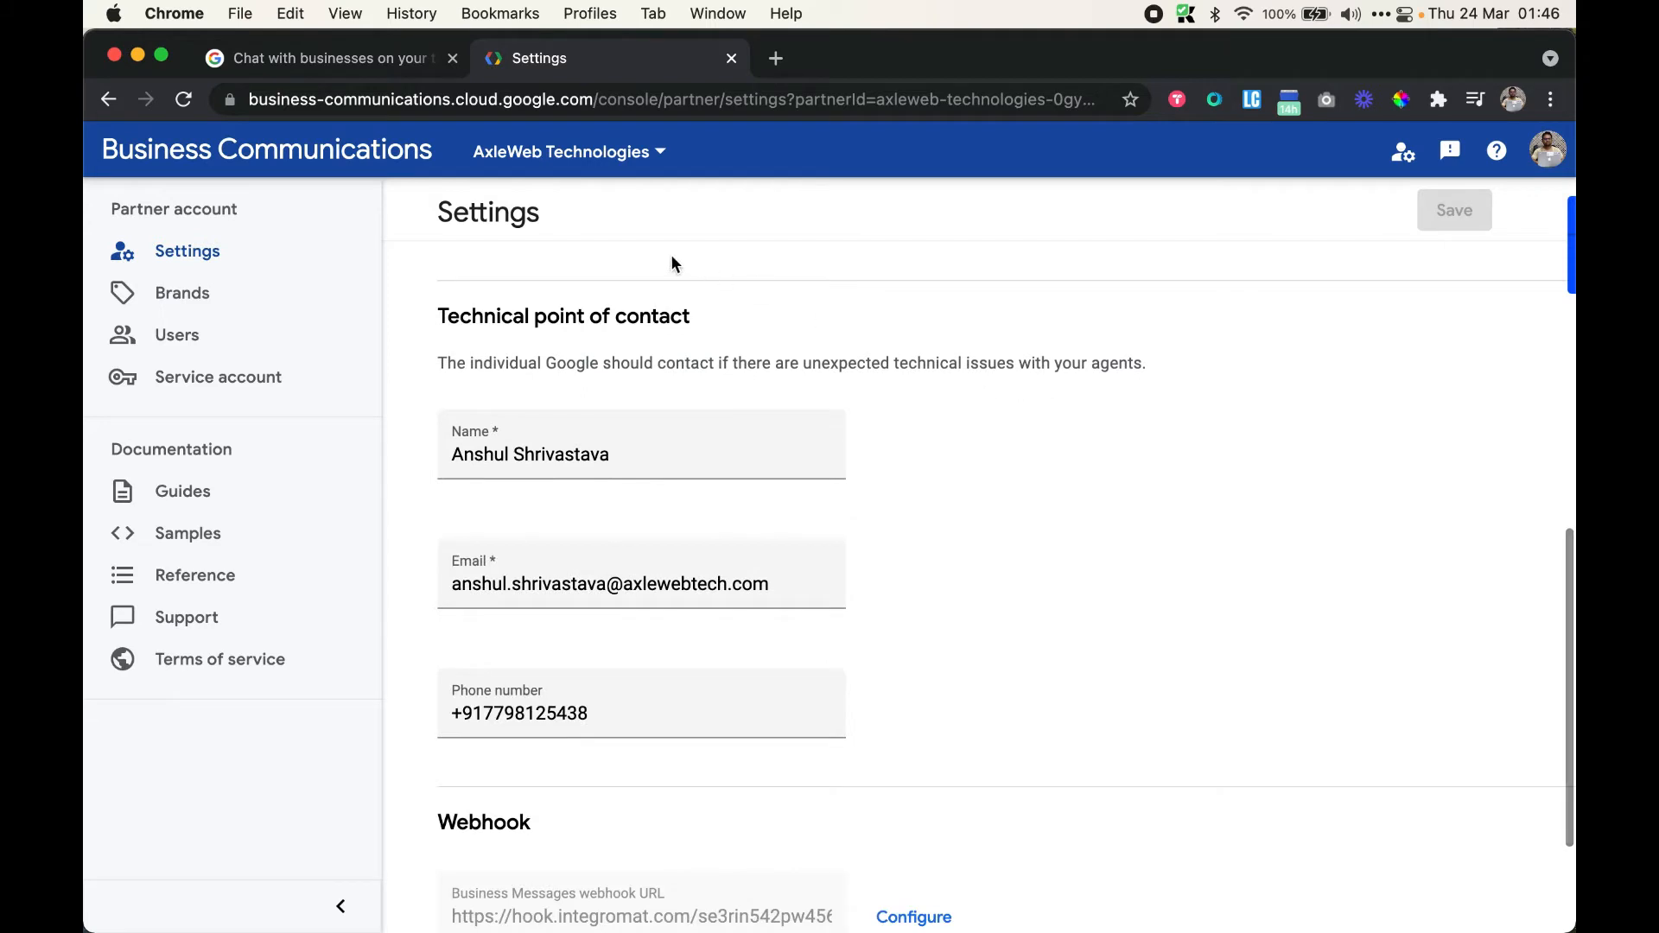
pyautogui.scroll(-2, 1120, 553)
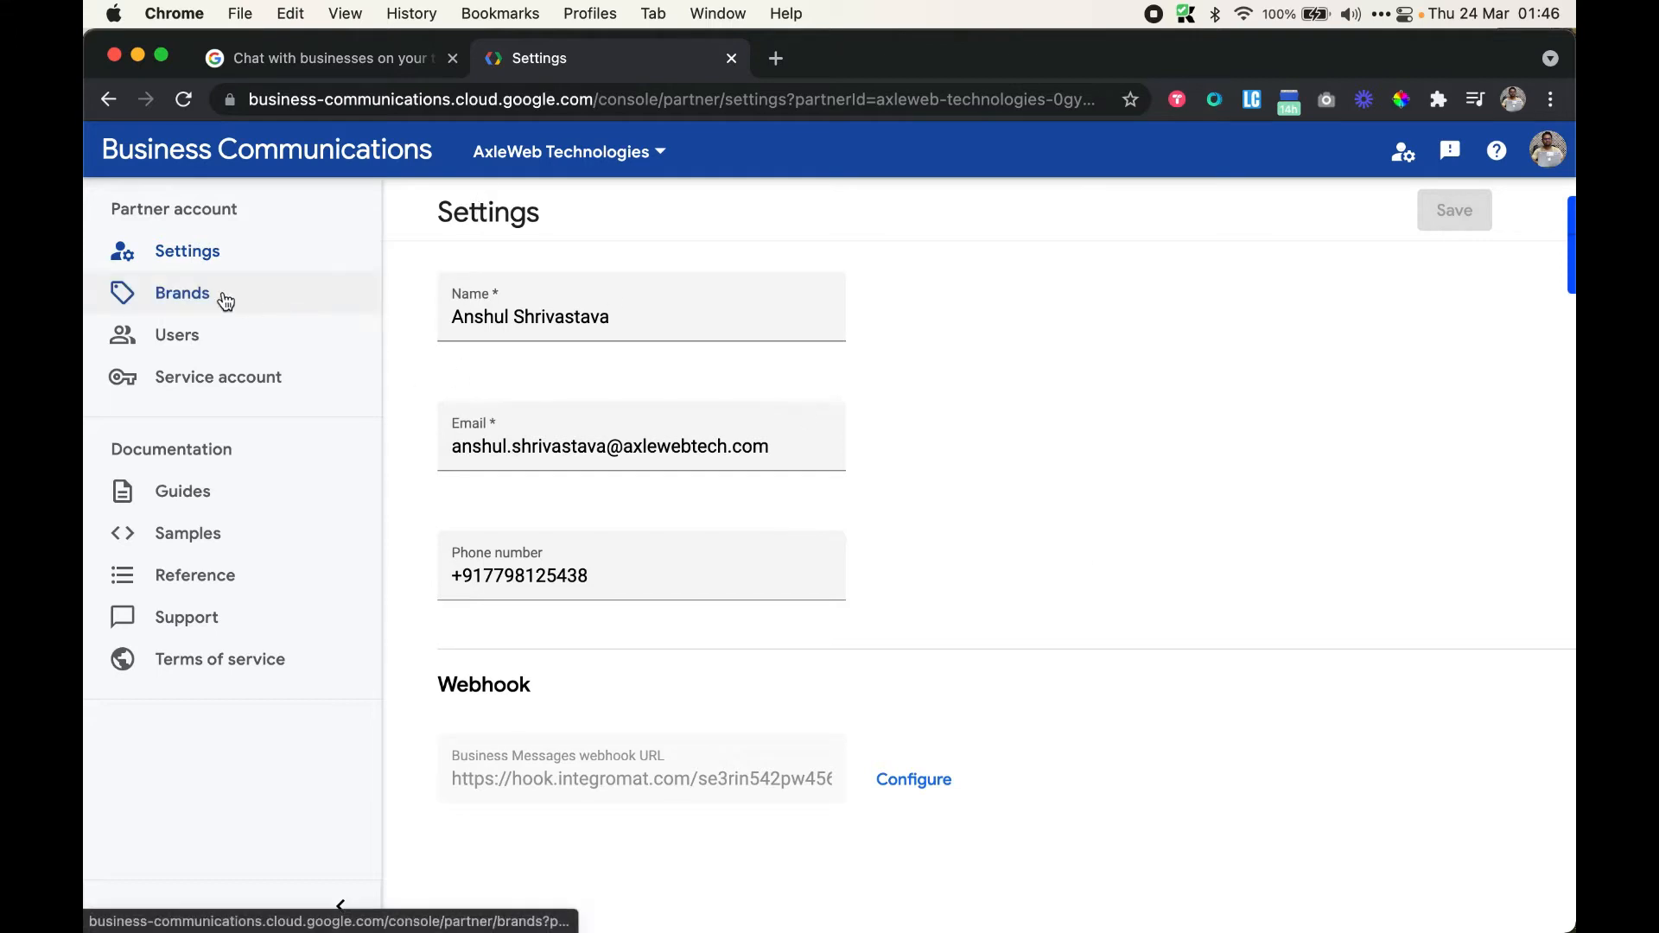
pyautogui.click(178, 301)
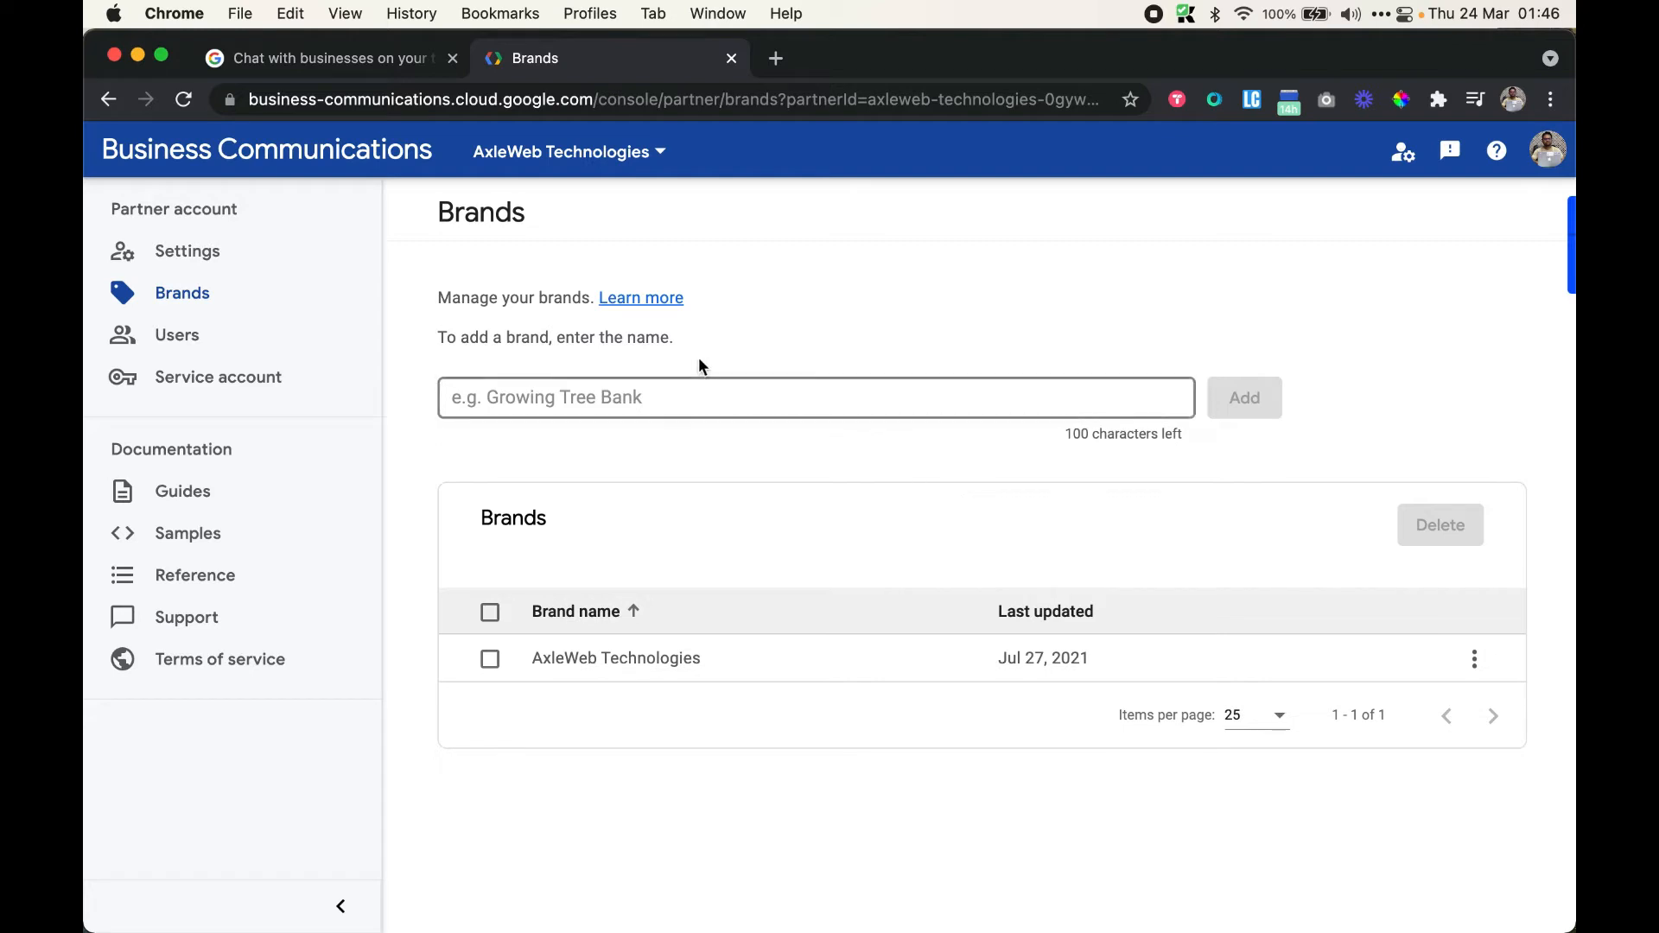
# Add a brand named 'lemontree hotels', then open and close its options menu unchanged
pyautogui.click(671, 399)
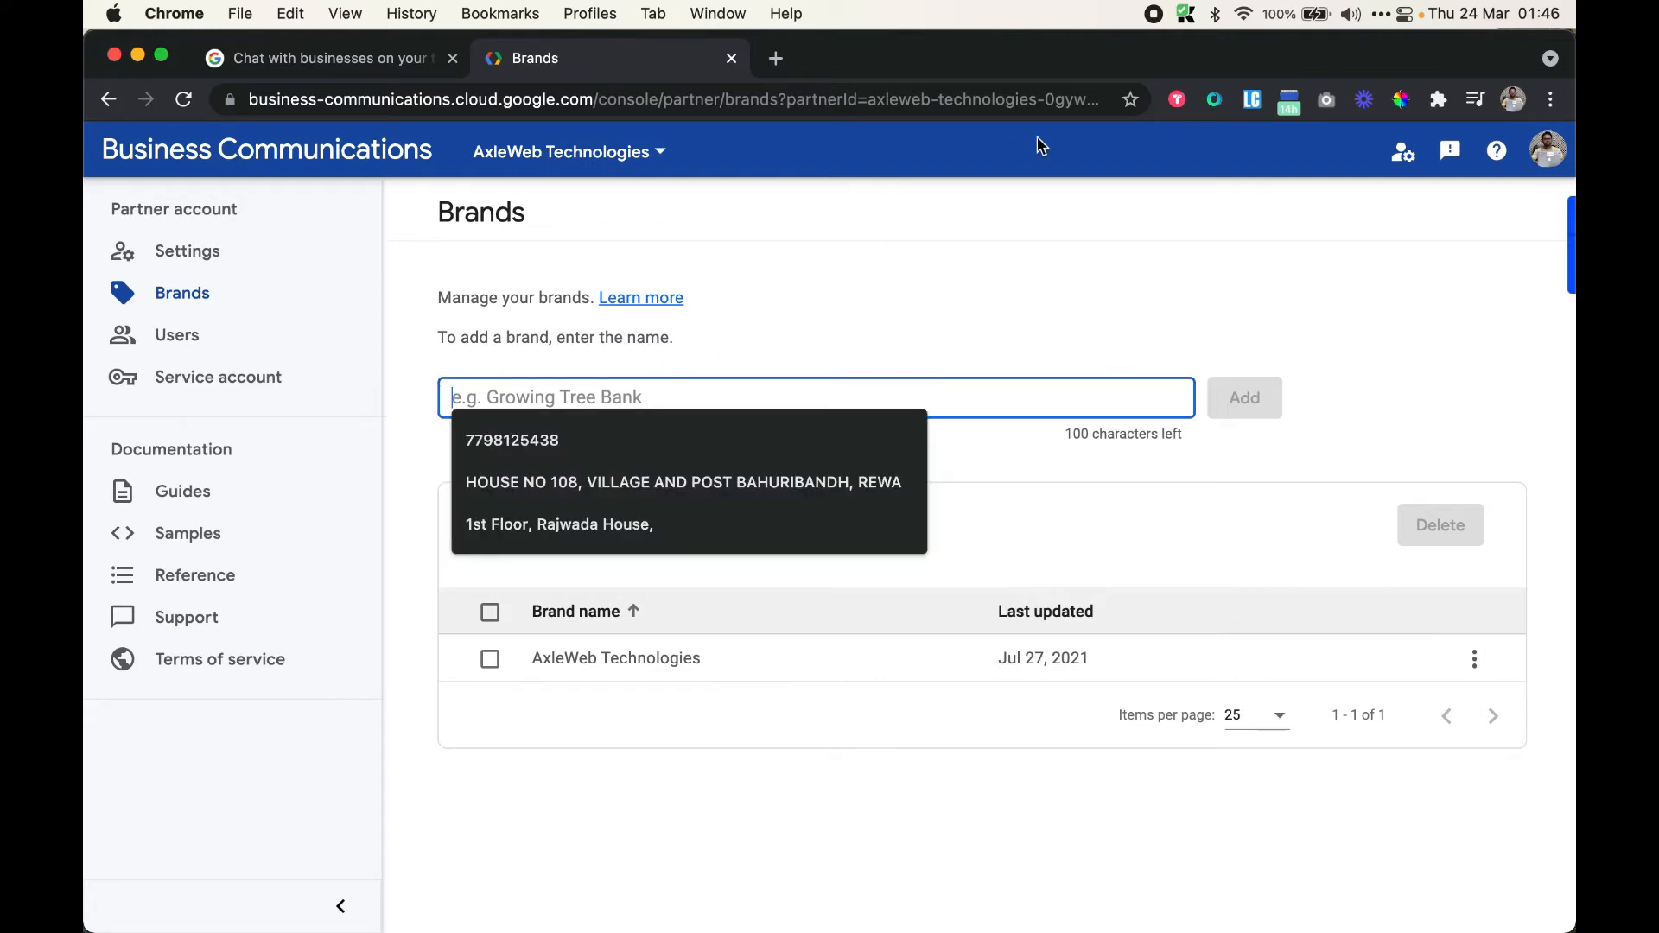
pyautogui.write('hotel')
pyautogui.hotkey('alt', 'BackSpace')
pyautogui.write('lemon')
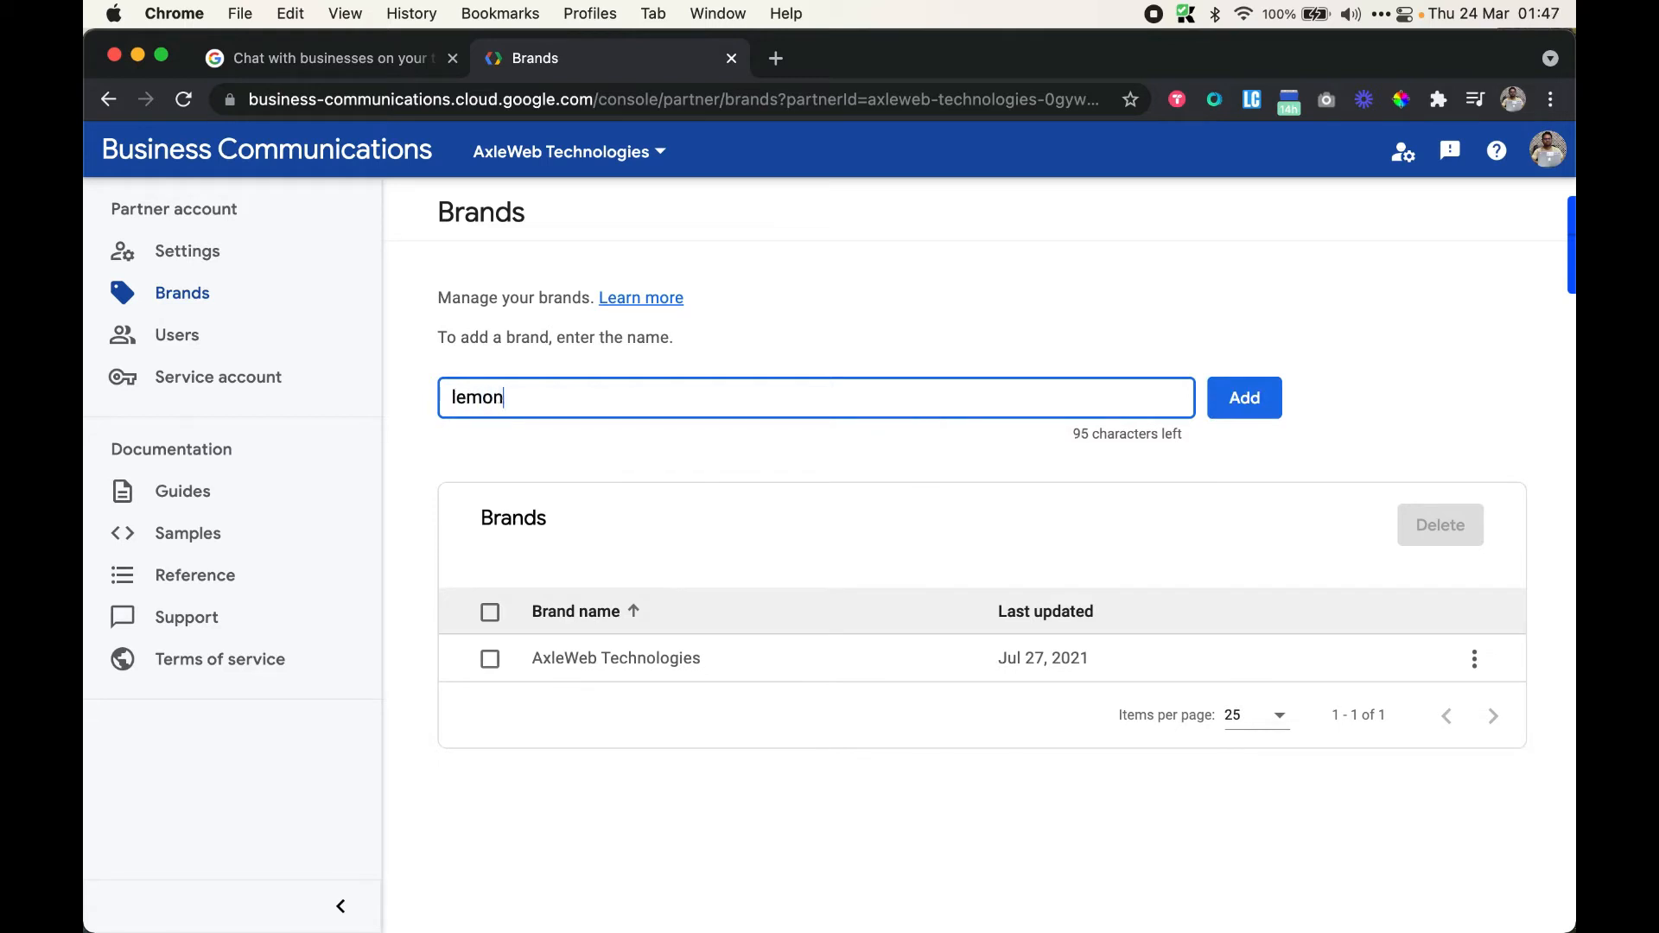
pyautogui.write('tree hotels')
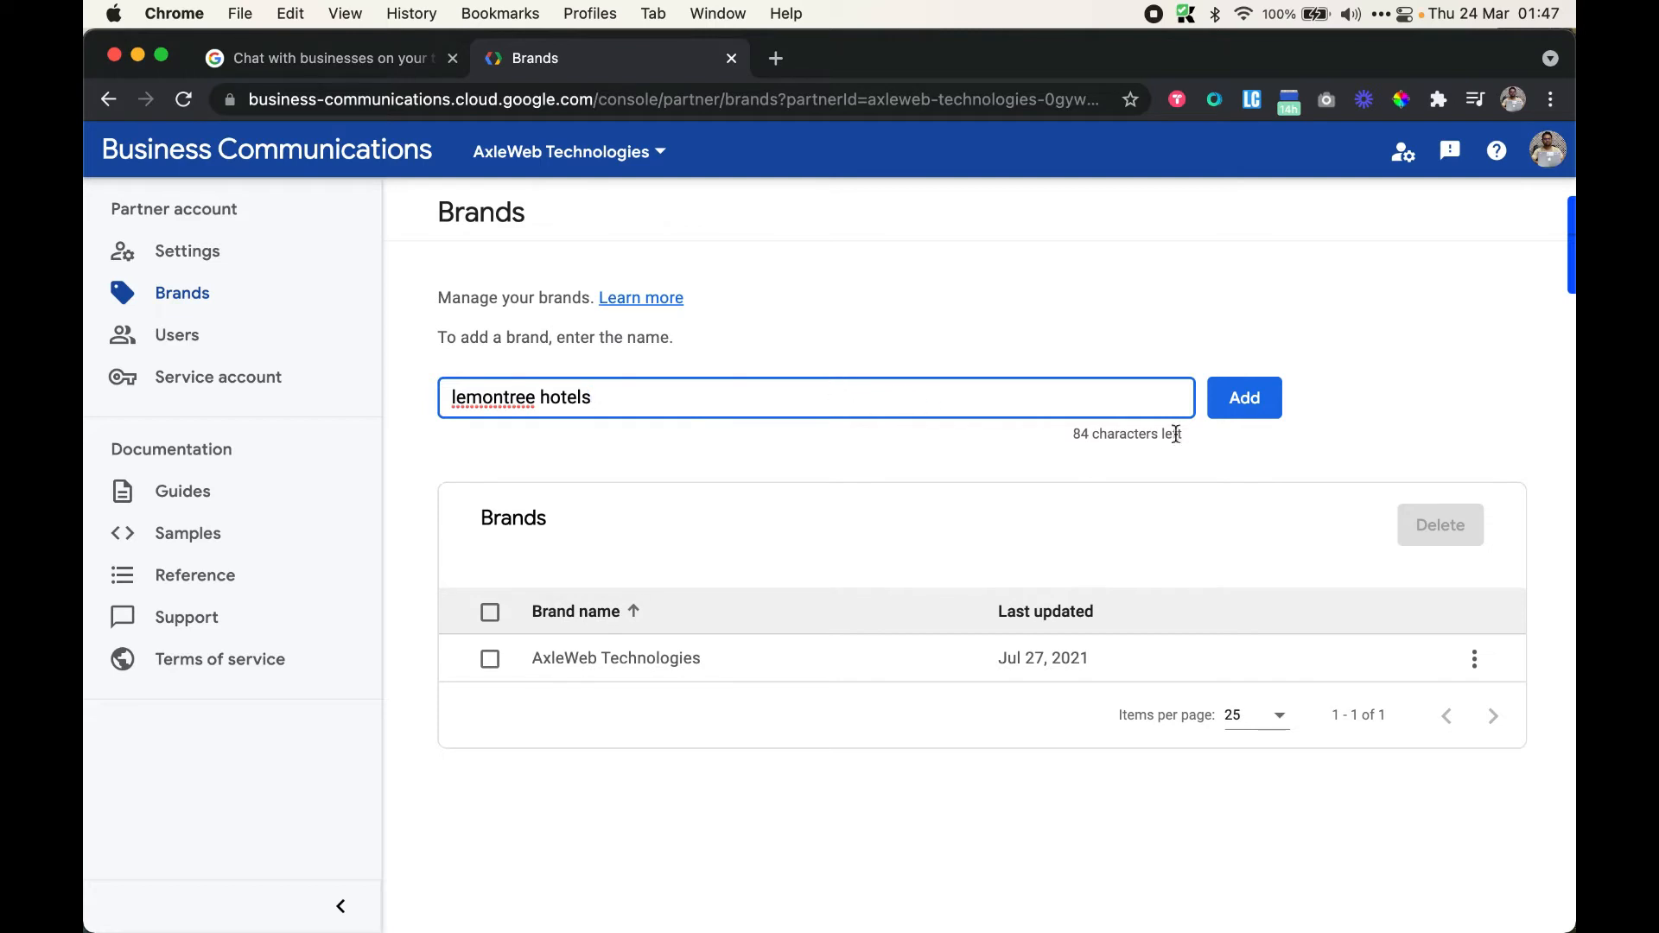
pyautogui.click(1251, 396)
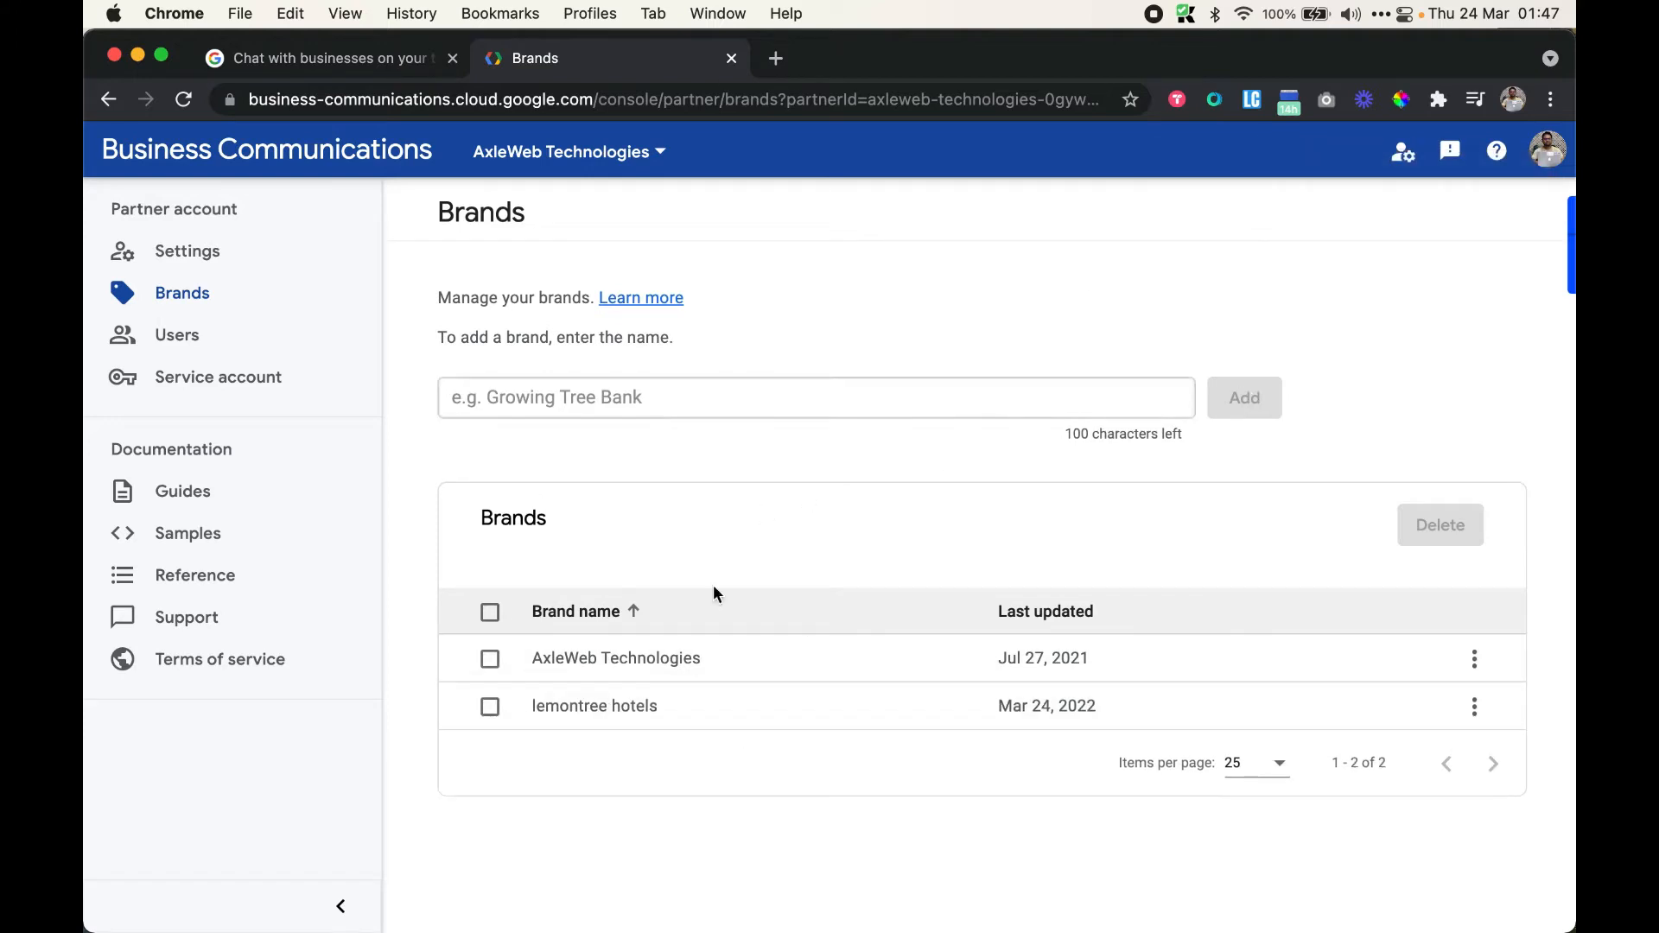
pyautogui.click(1474, 707)
pyautogui.click(822, 869)
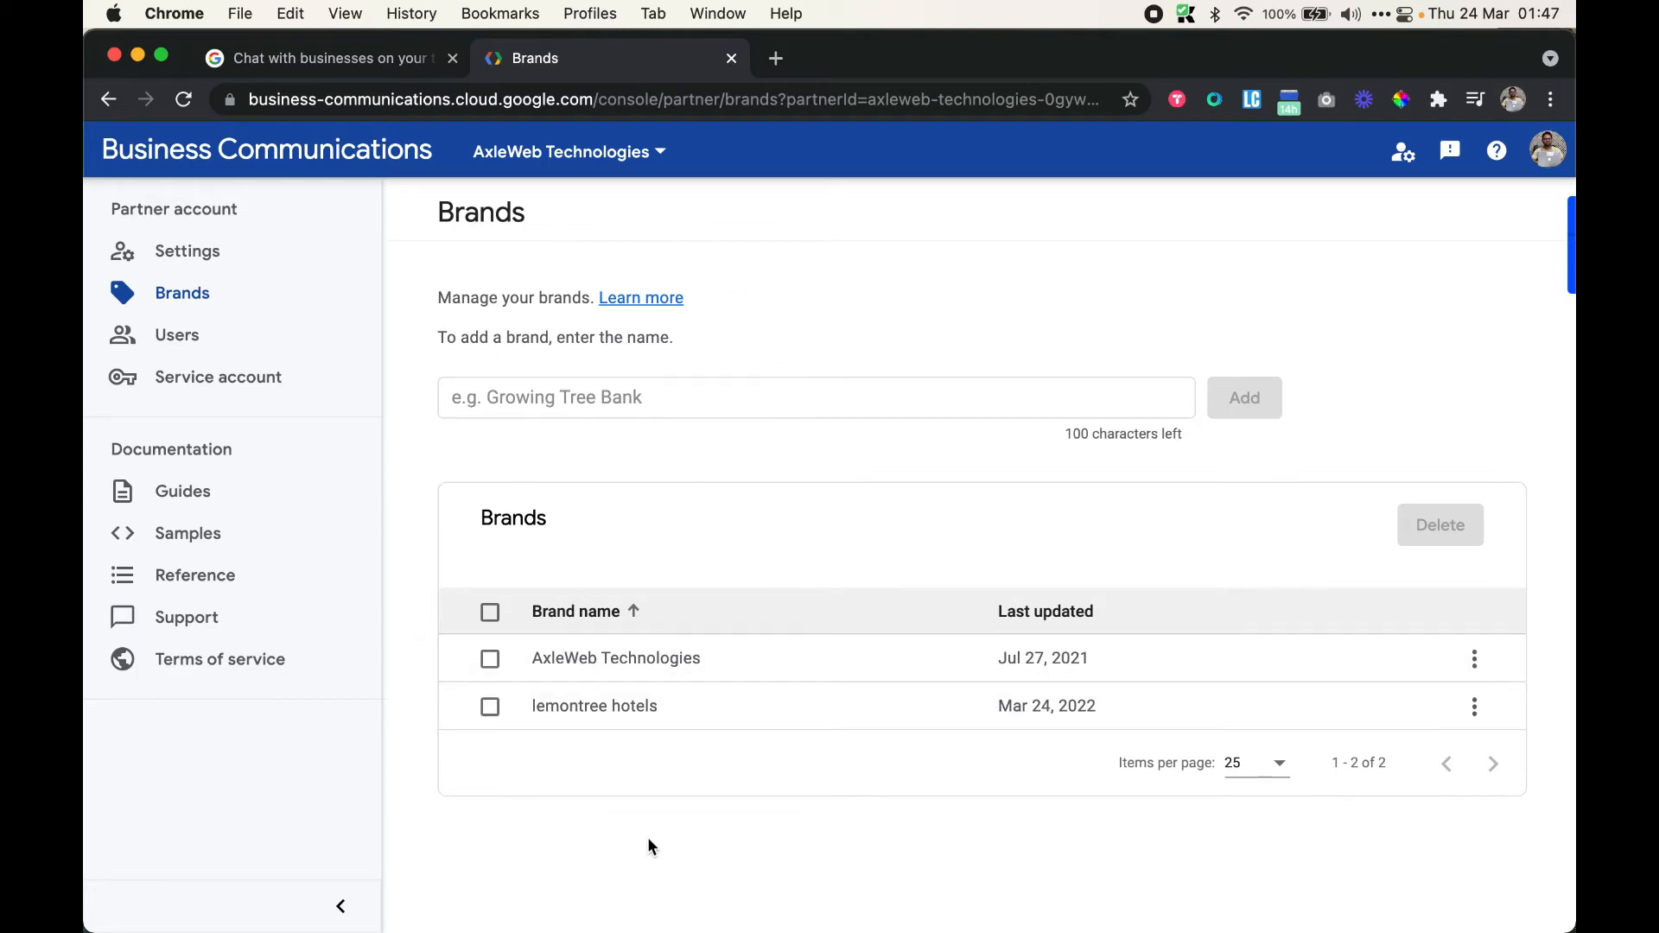
# Go back to the Business Communications home and scroll down to the AWT Agent card
pyautogui.click(292, 155)
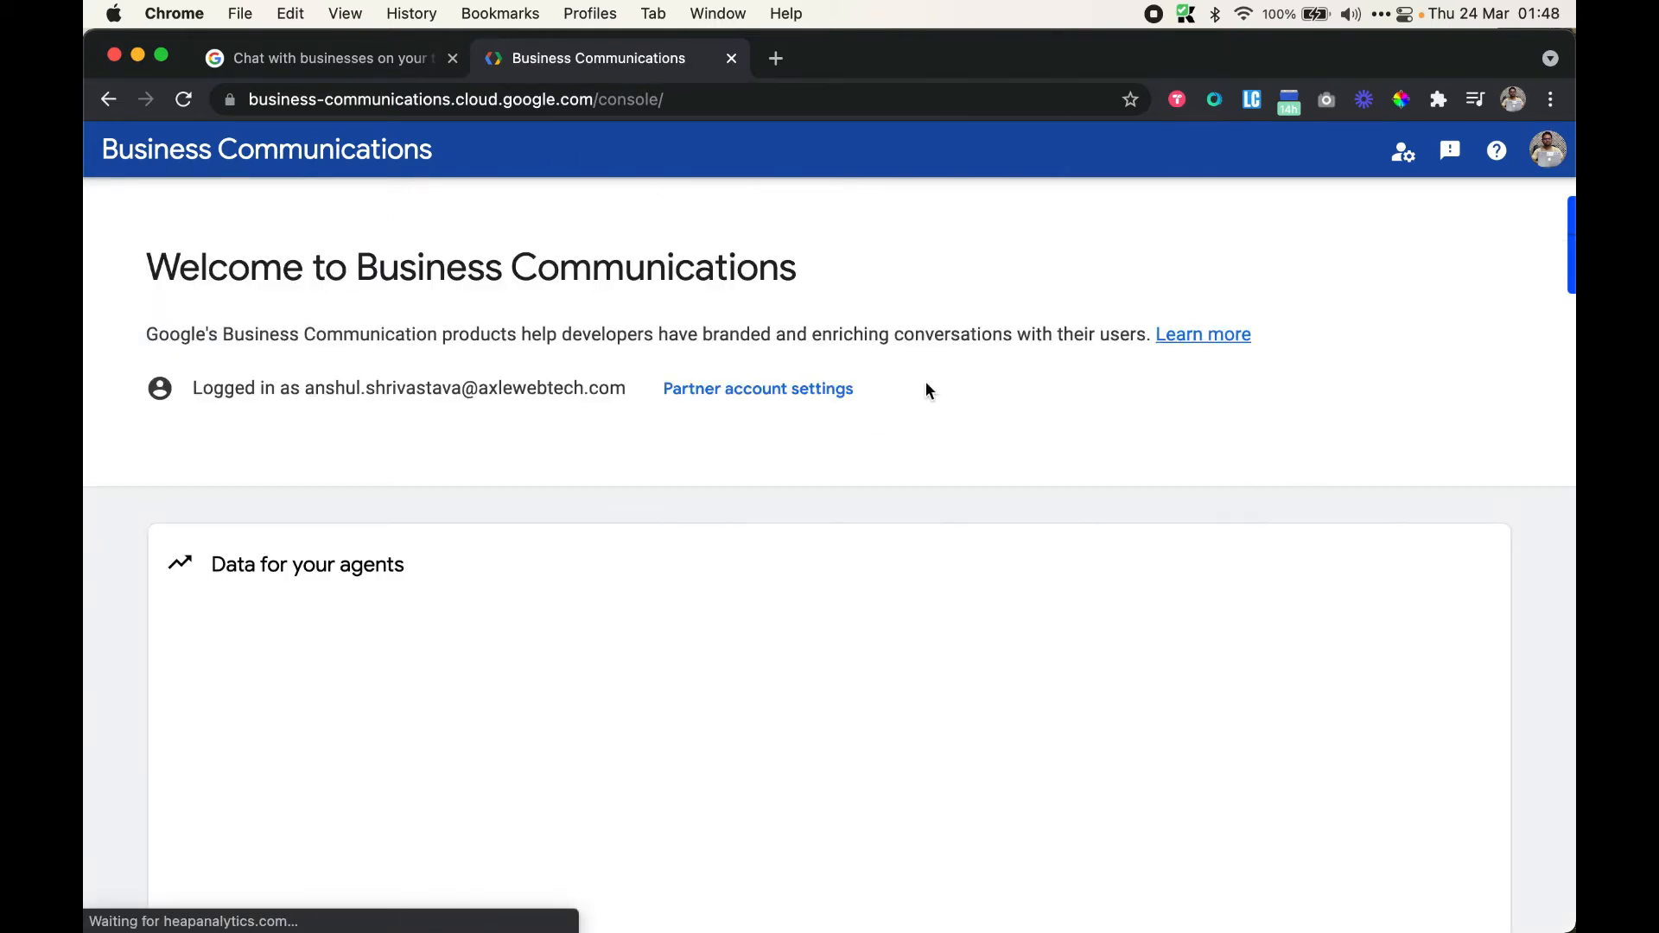
pyautogui.scroll(-10, 1003, 354)
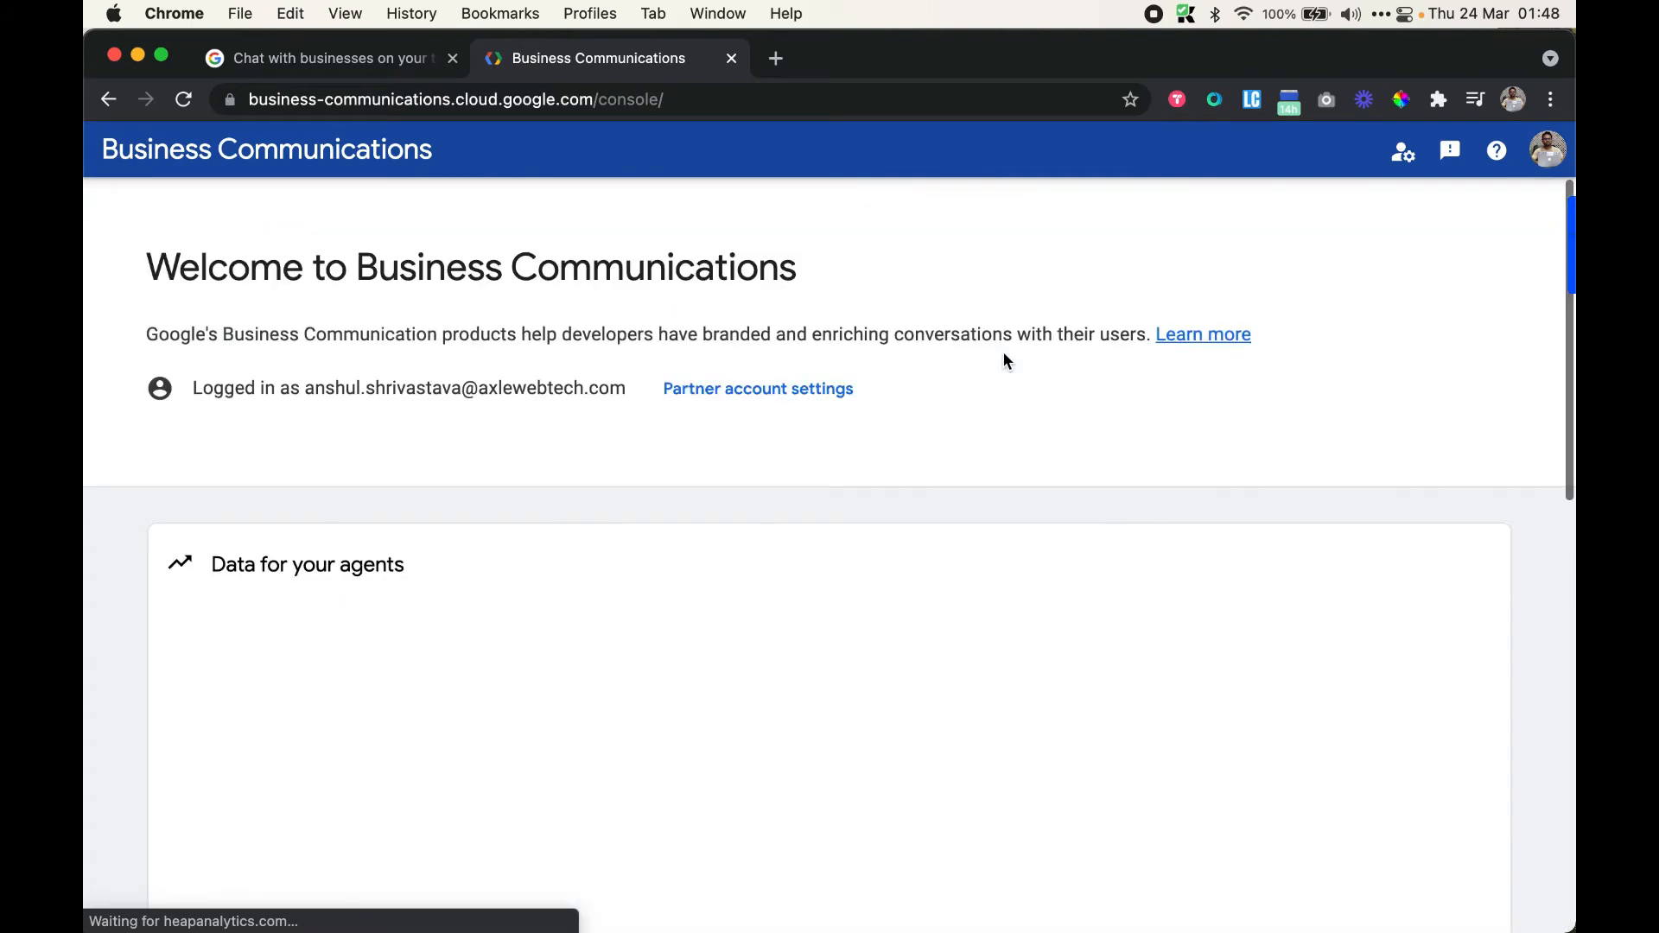
pyautogui.scroll(-6, 1004, 354)
pyautogui.scroll(-3, 994, 355)
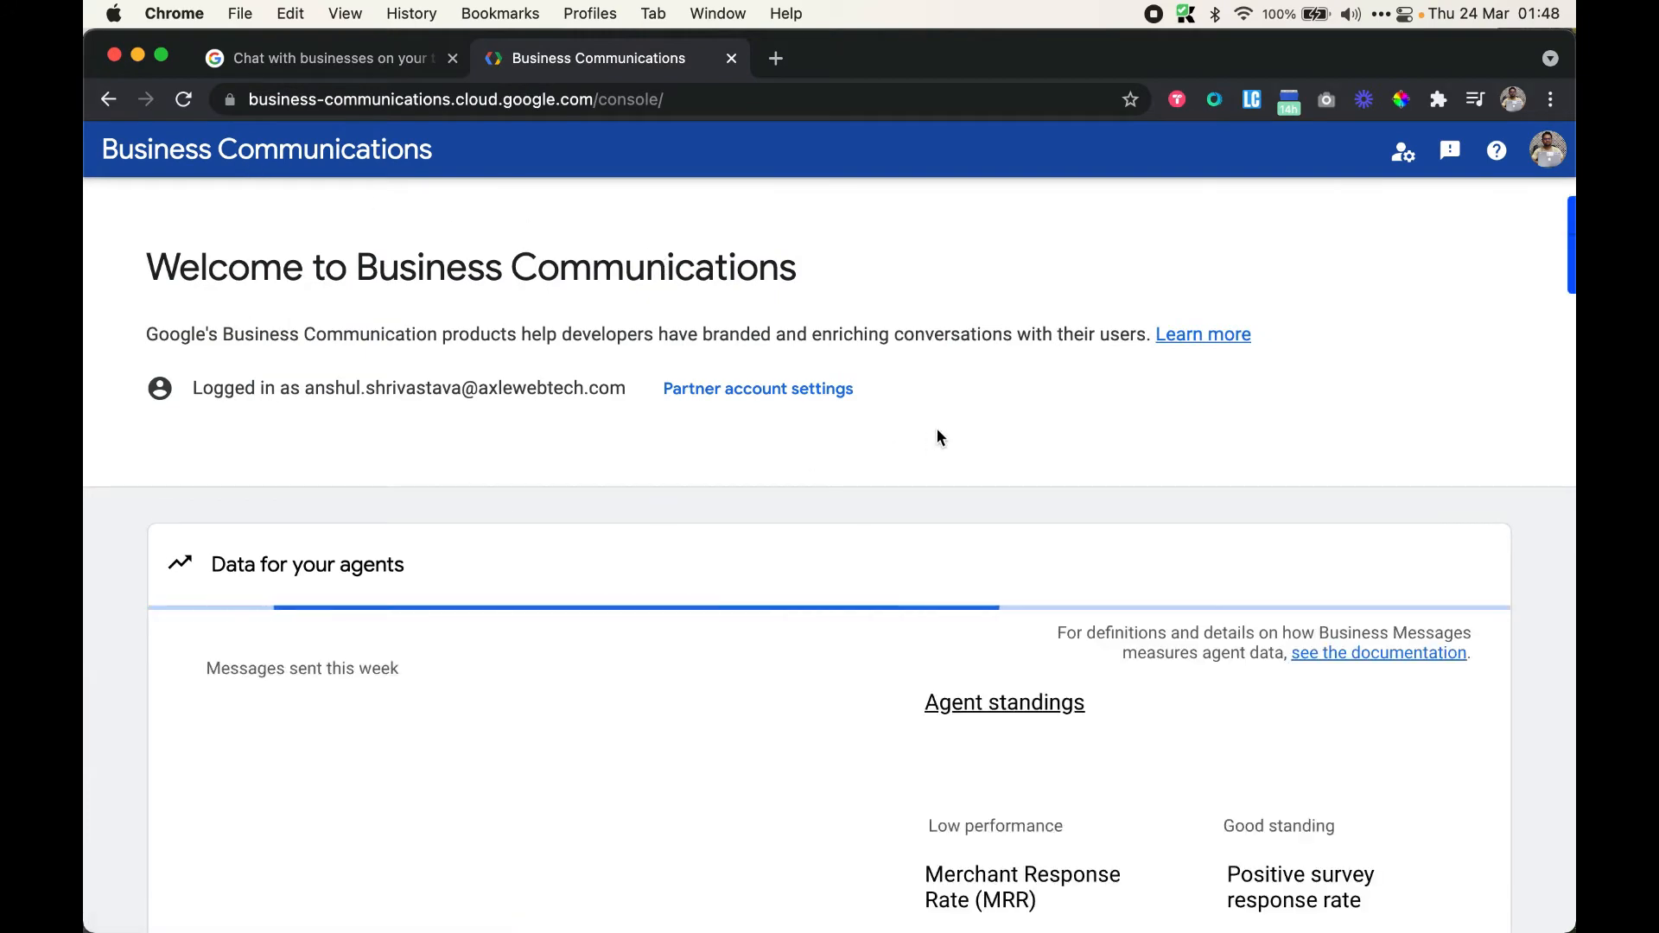
pyautogui.scroll(-3, 937, 429)
pyautogui.scroll(-10, 937, 429)
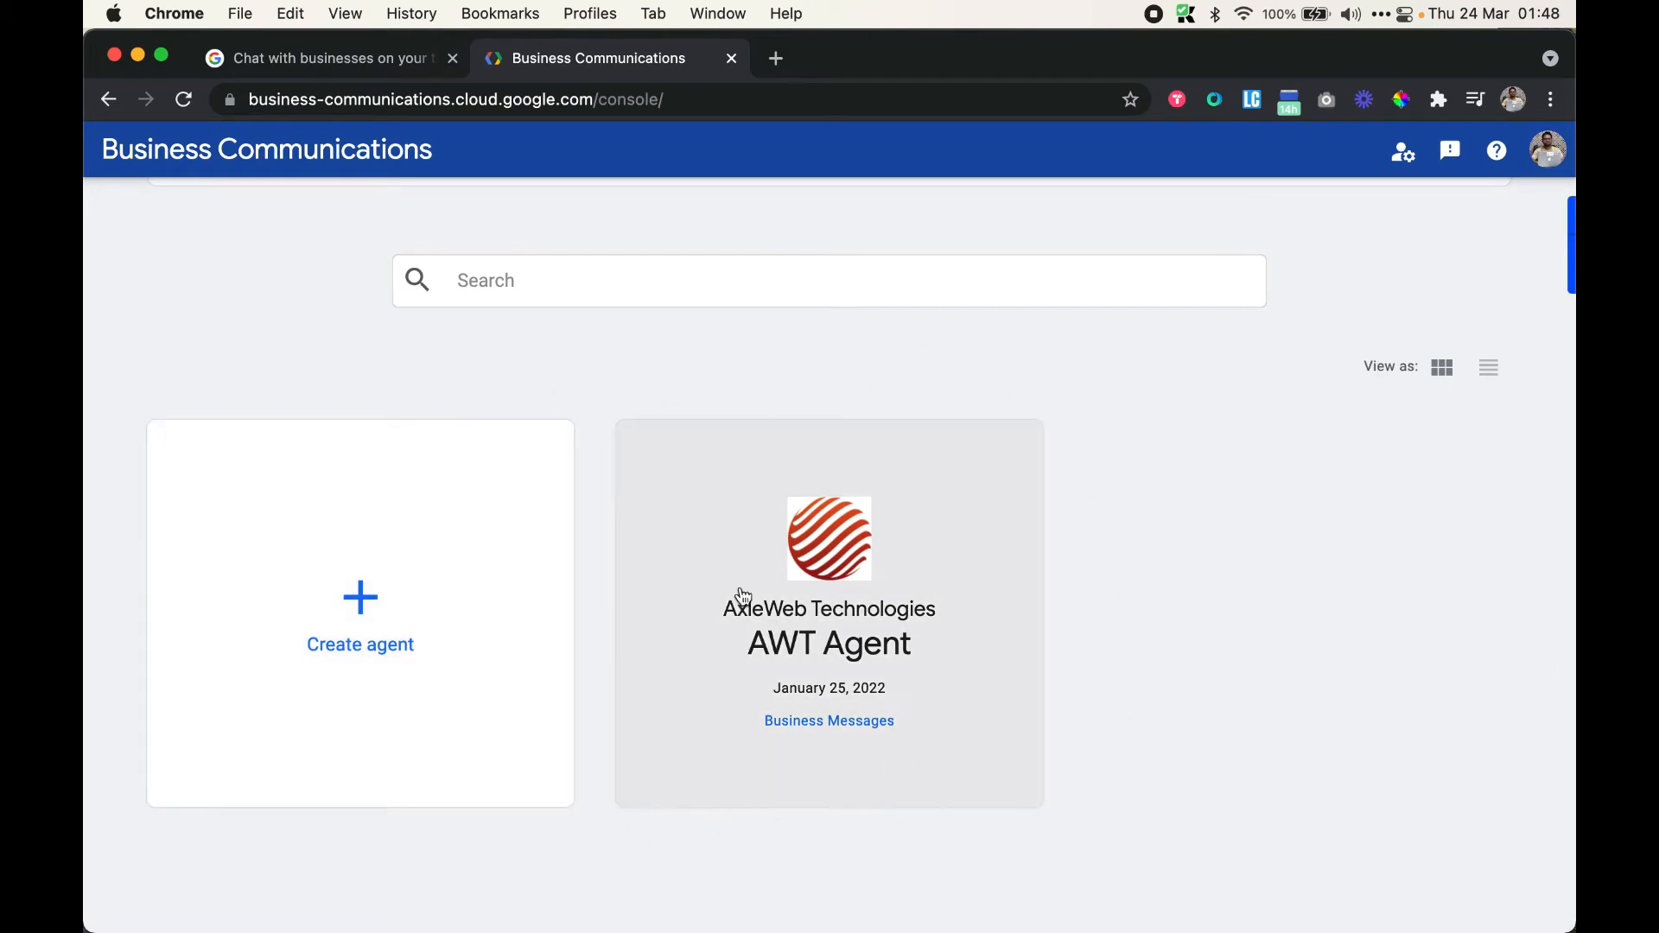
# Start a new agent with brand lemontree hotels and name 'Demo Agent for Lemontree'
pyautogui.click(361, 643)
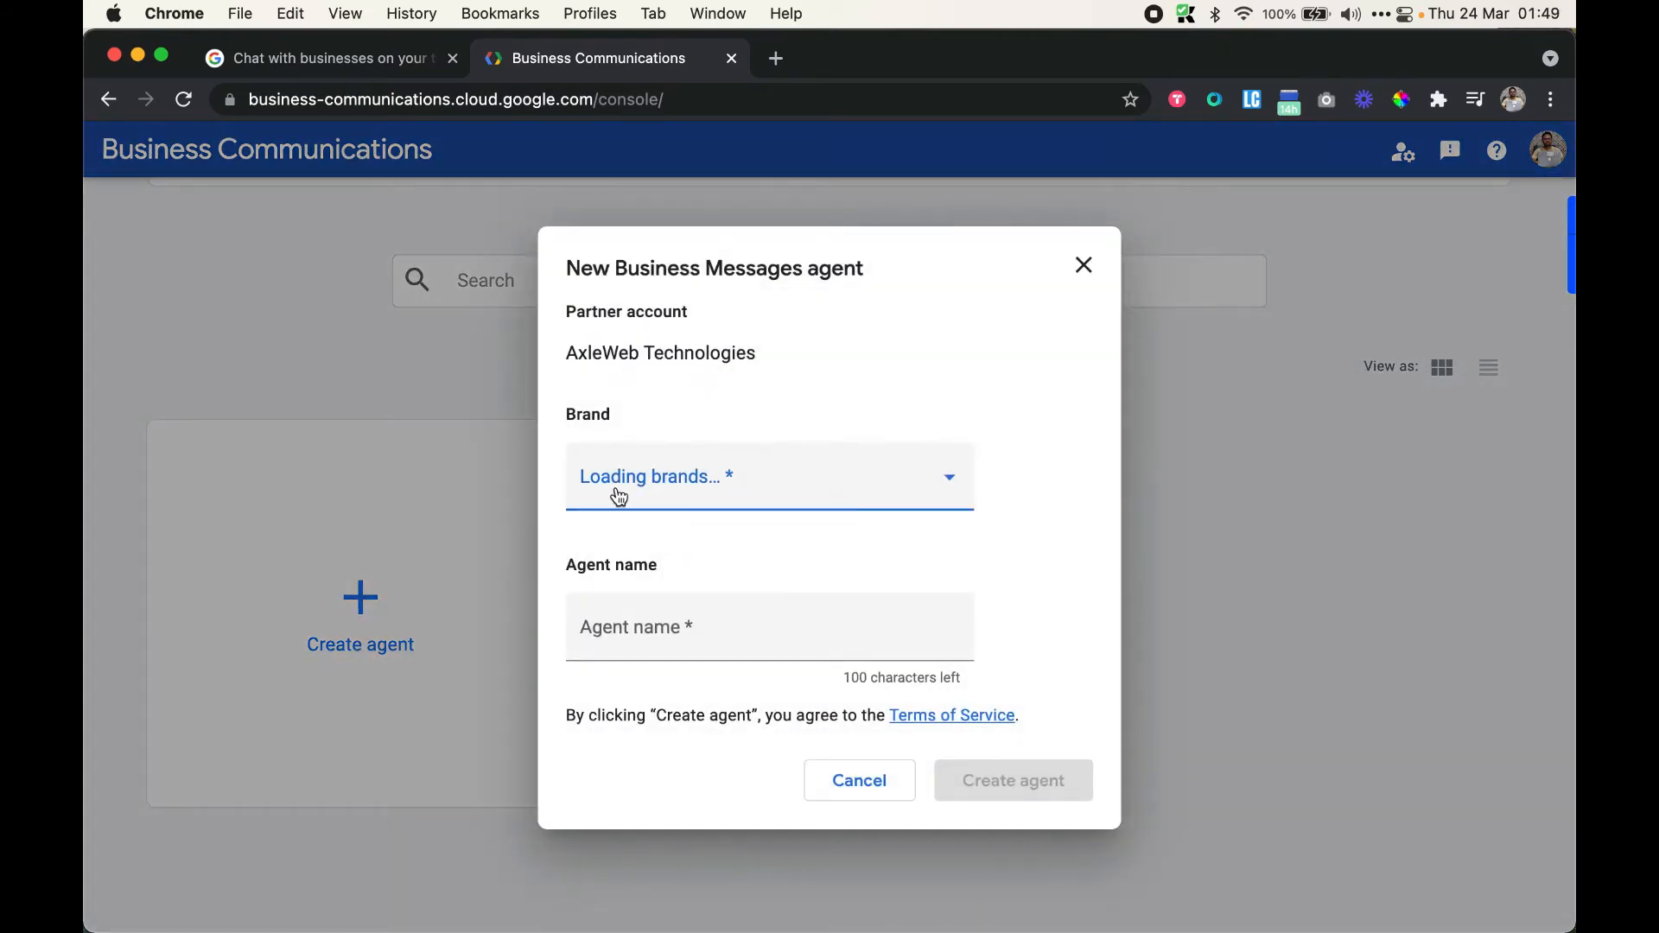
pyautogui.click(925, 493)
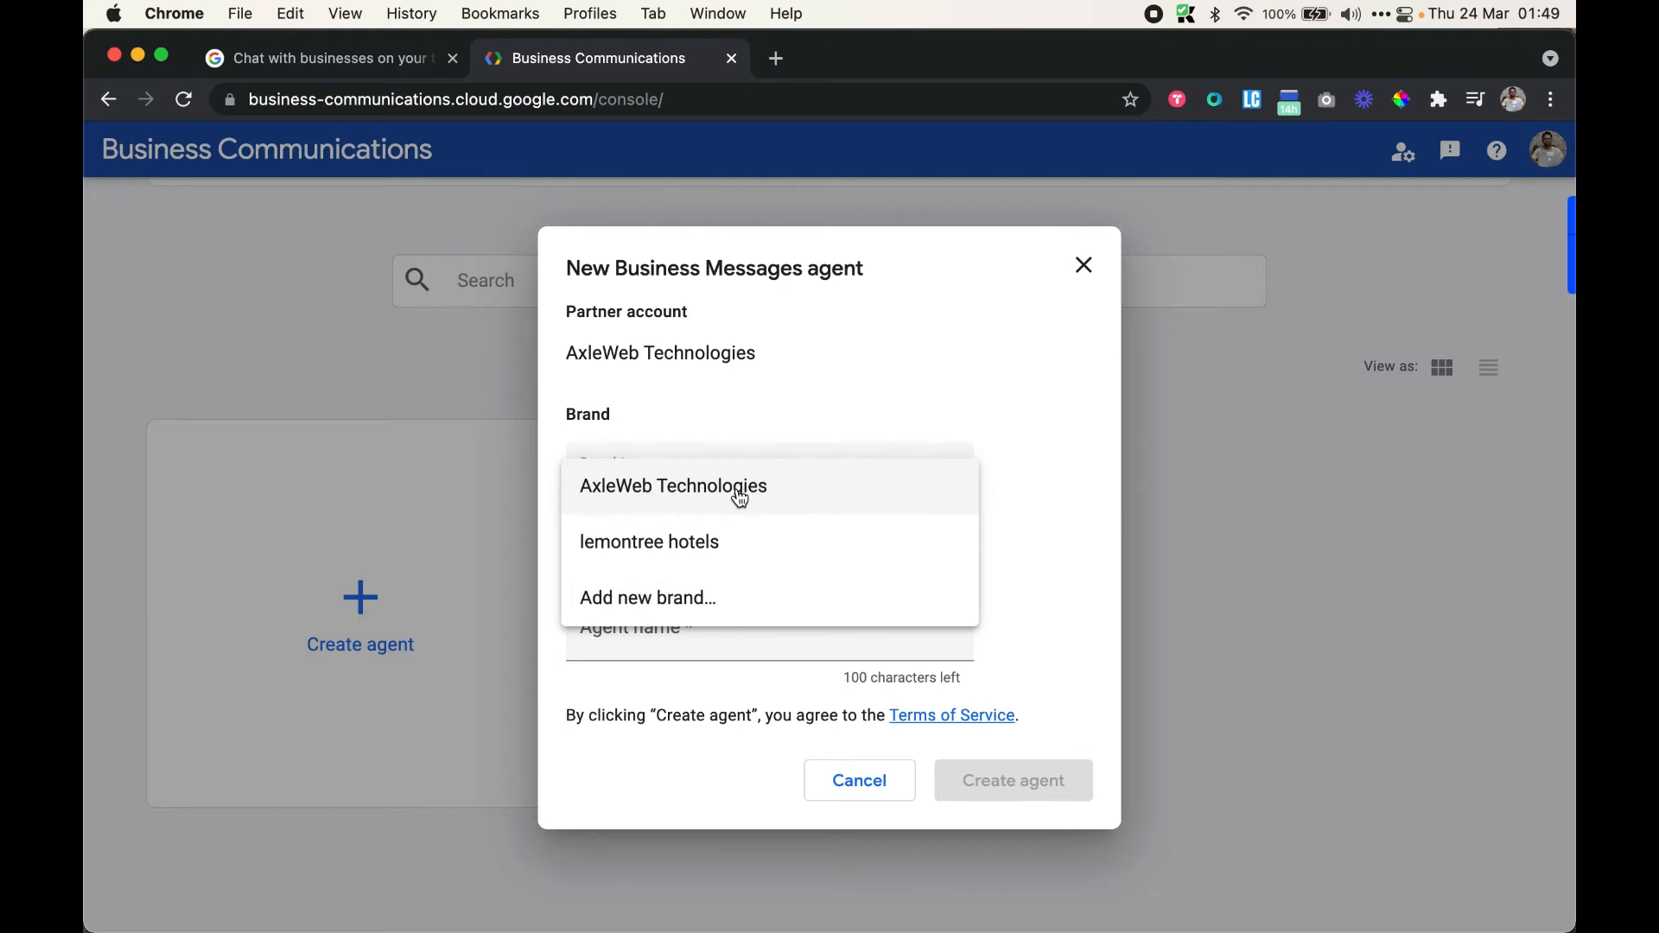
pyautogui.click(713, 541)
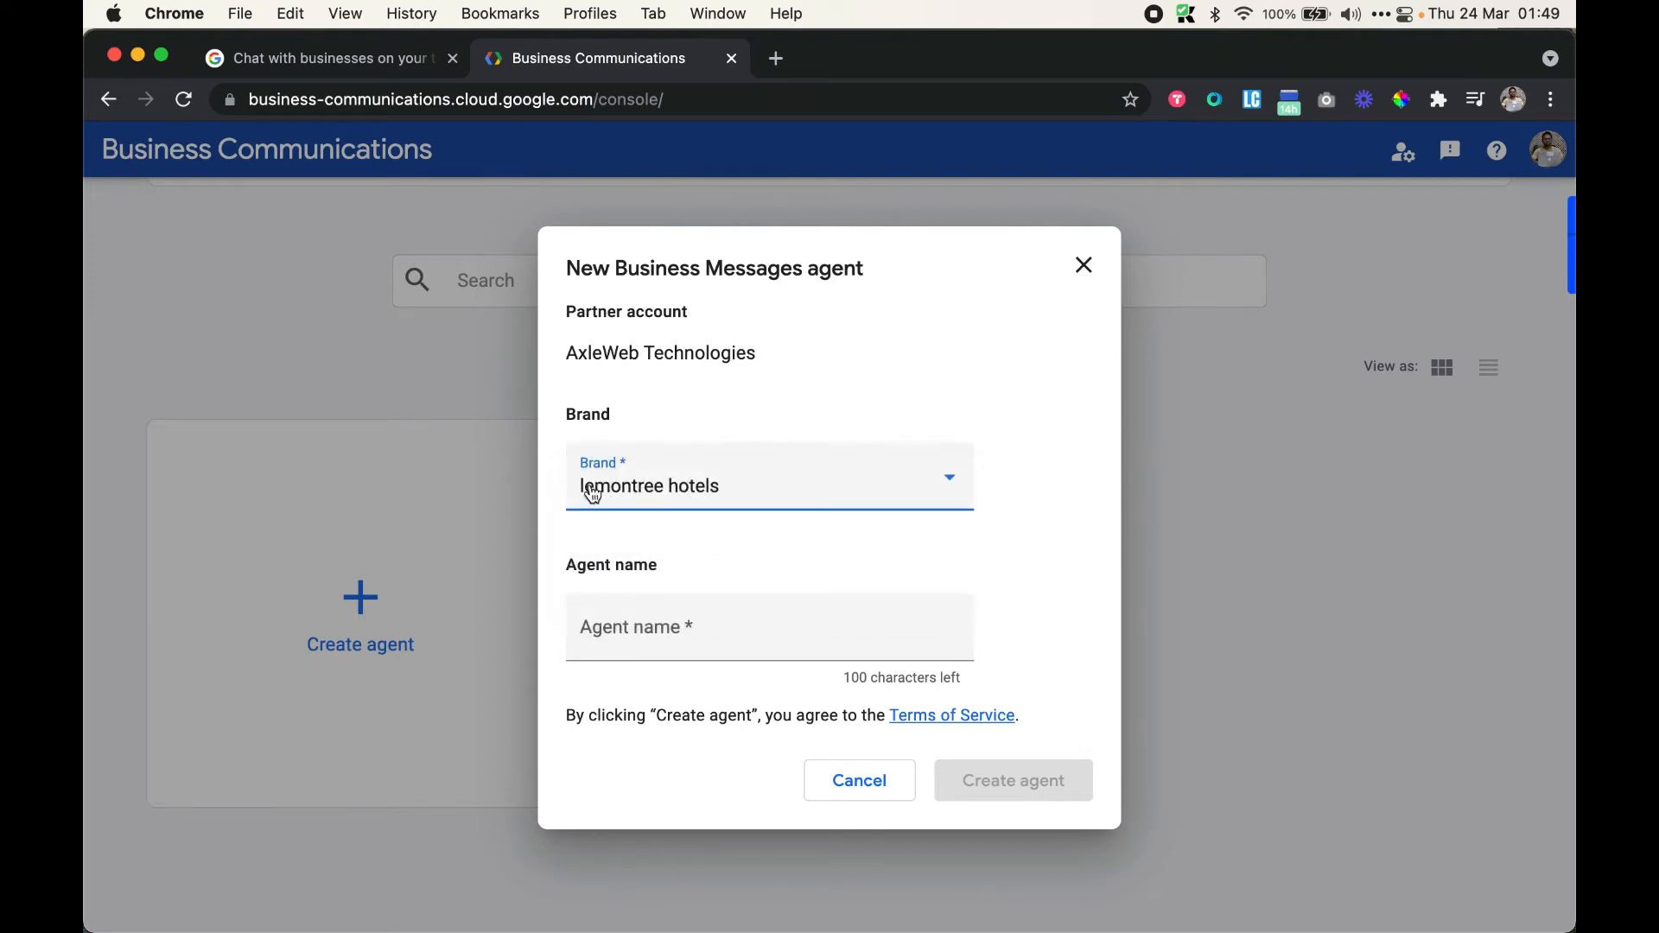
pyautogui.click(704, 631)
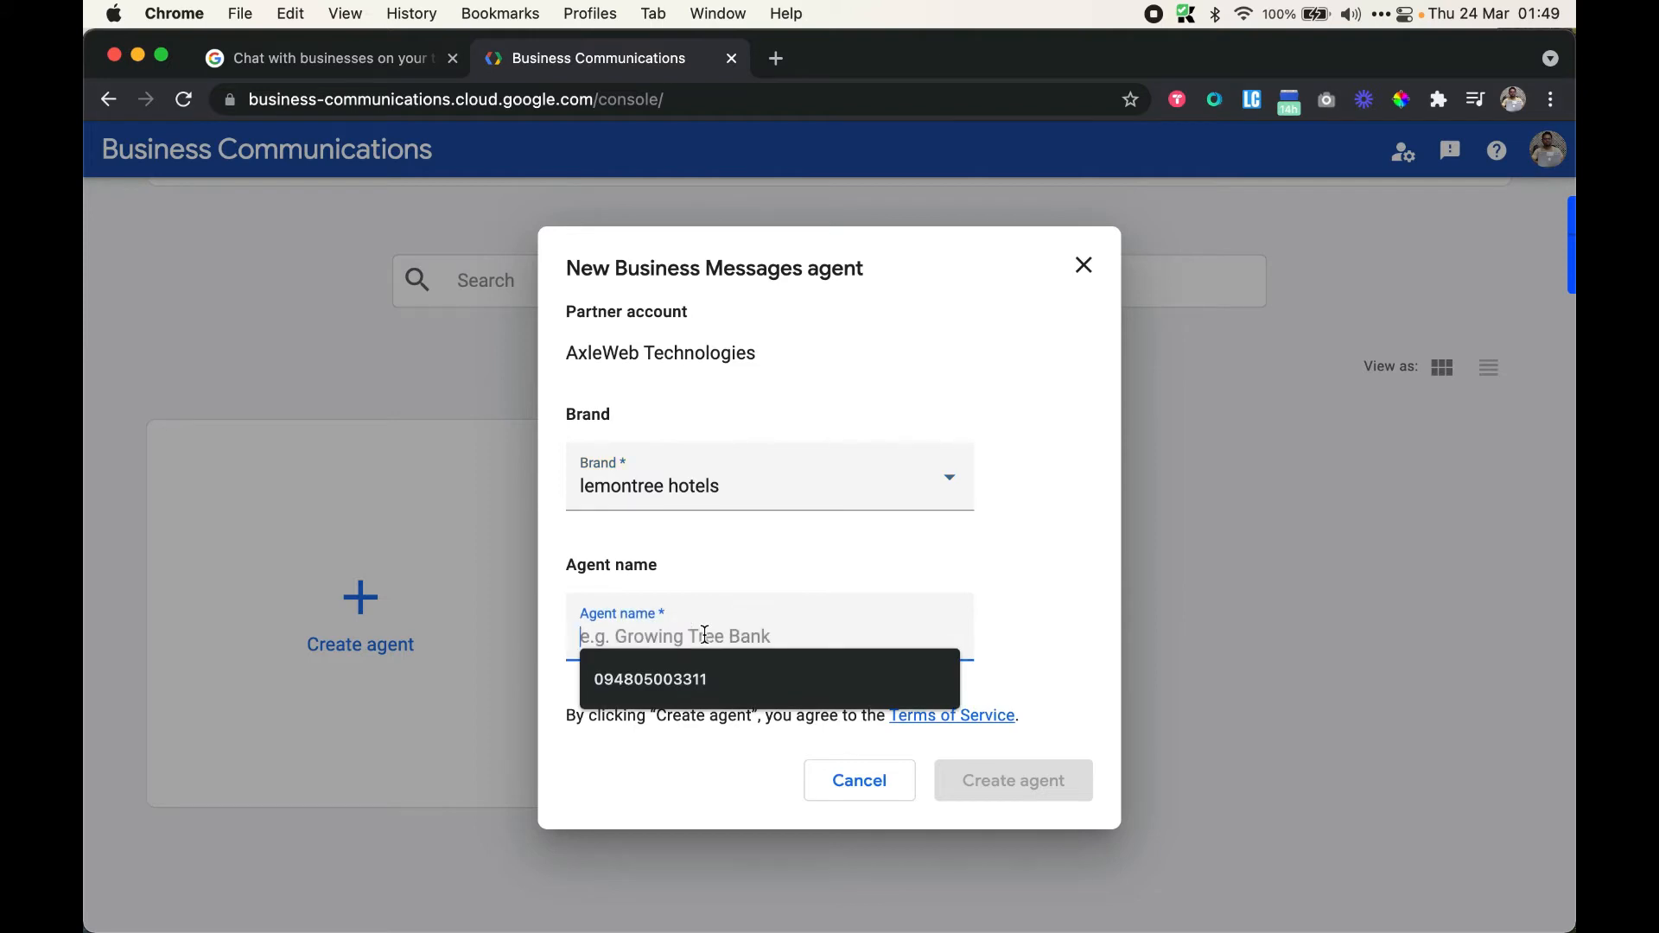
pyautogui.write('Dem')
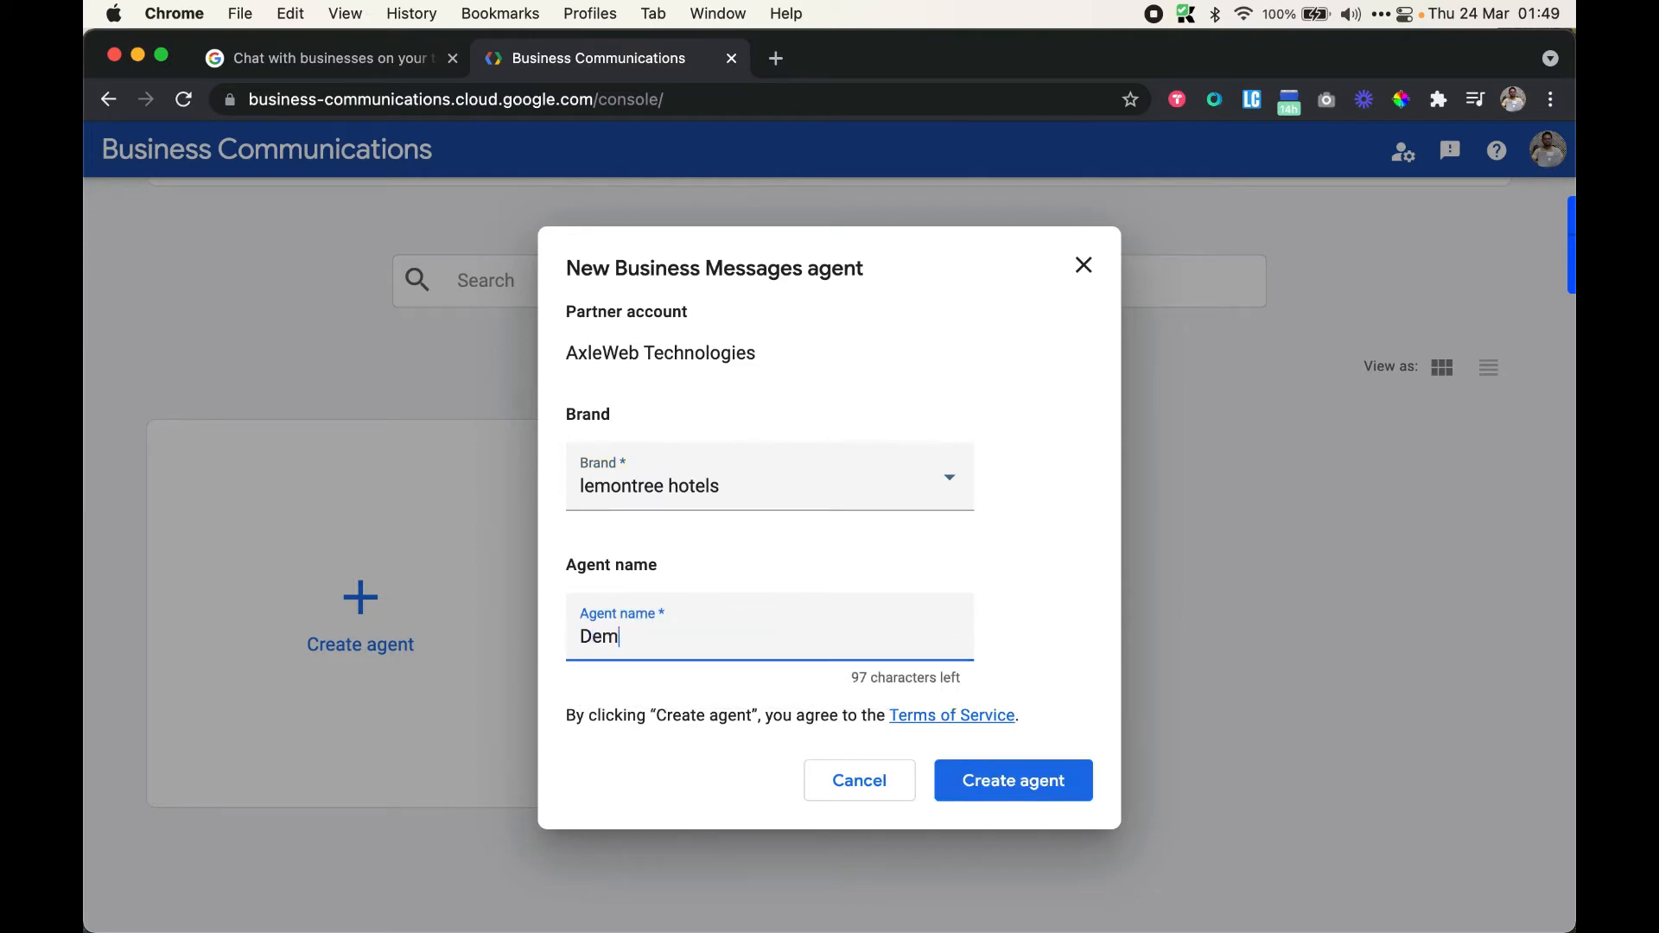
pyautogui.write('o Agent for Lemontree')
pyautogui.click(1035, 523)
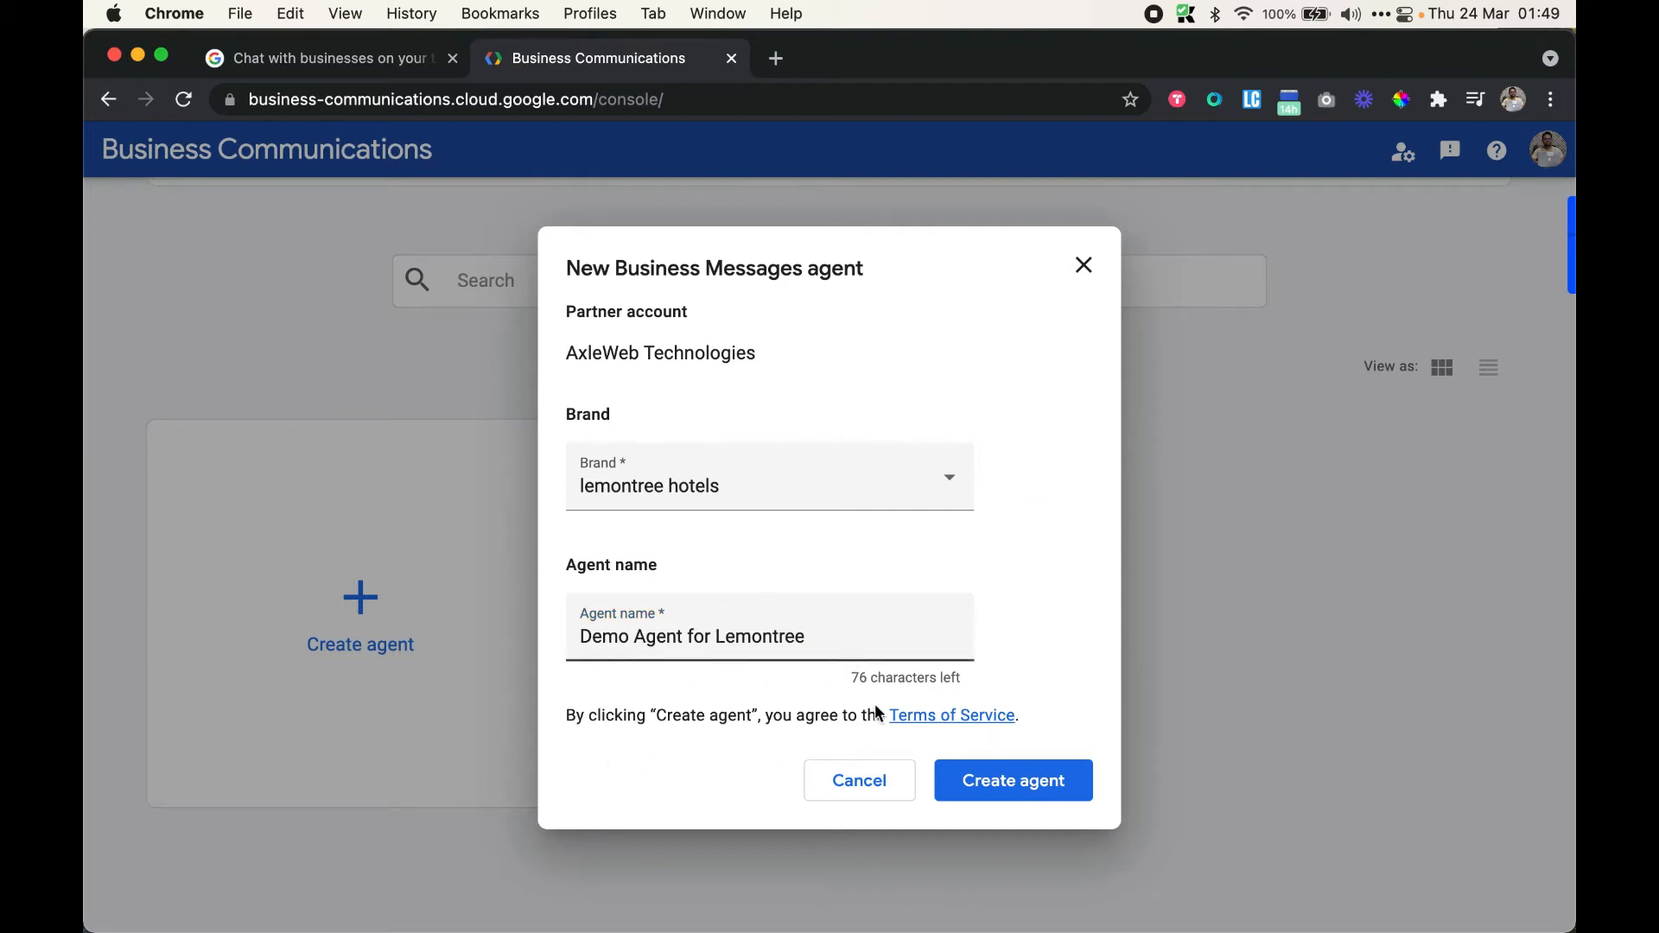
# Create the Demo Agent for Lemontree agent and open its Overview card
pyautogui.click(1037, 790)
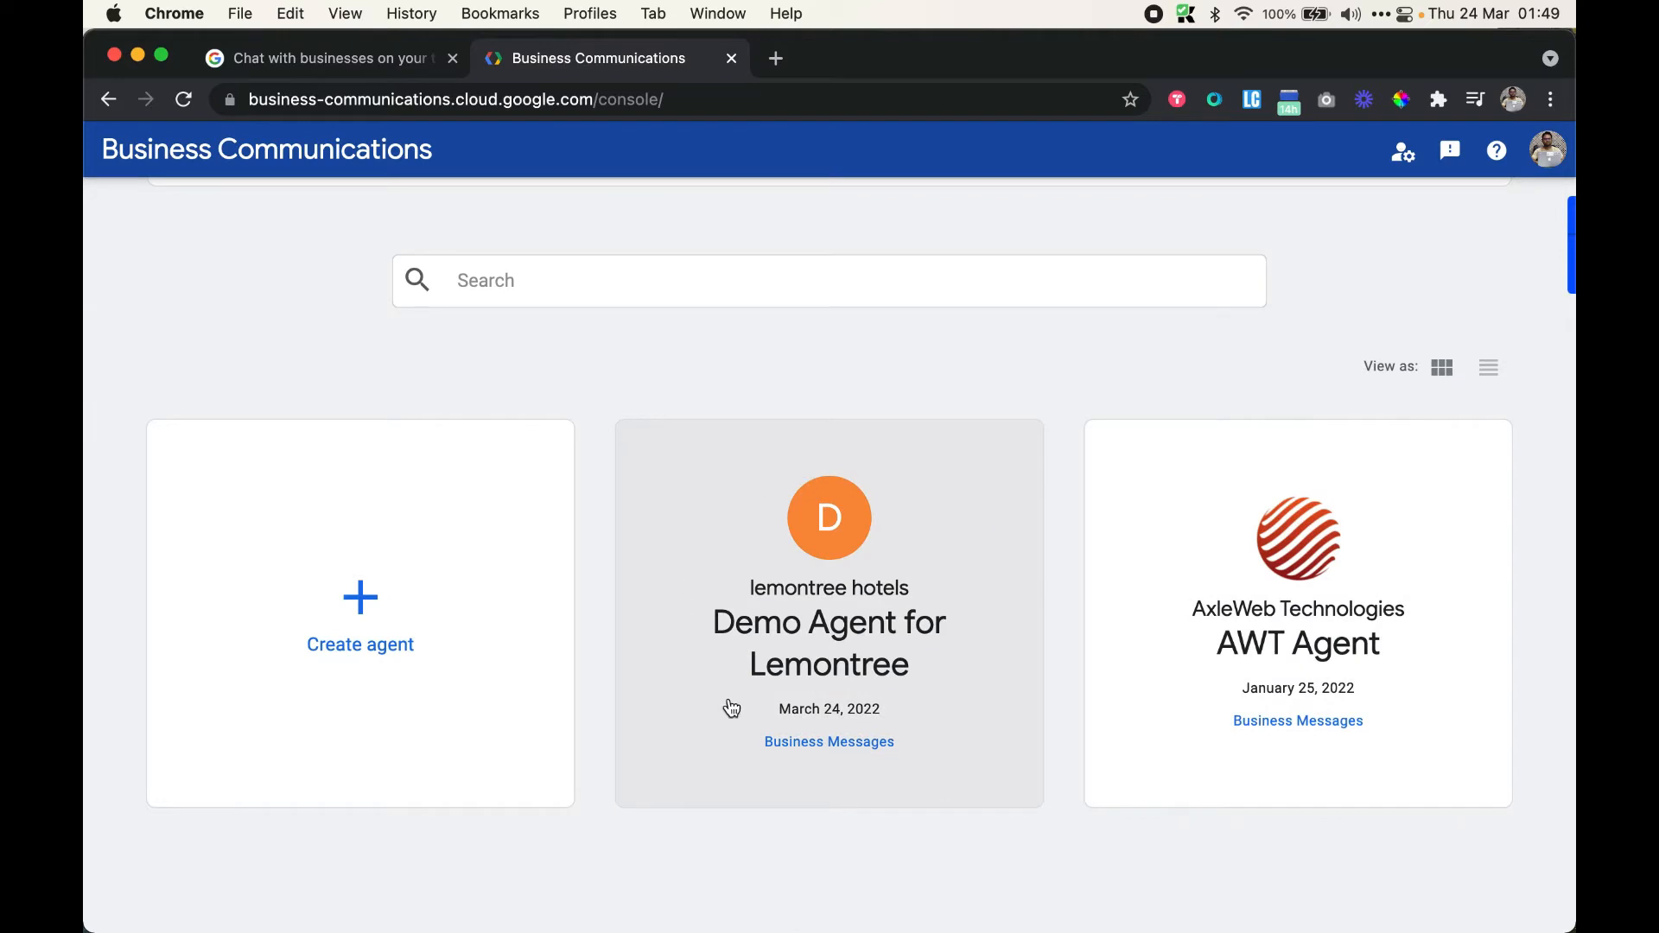
pyautogui.click(692, 671)
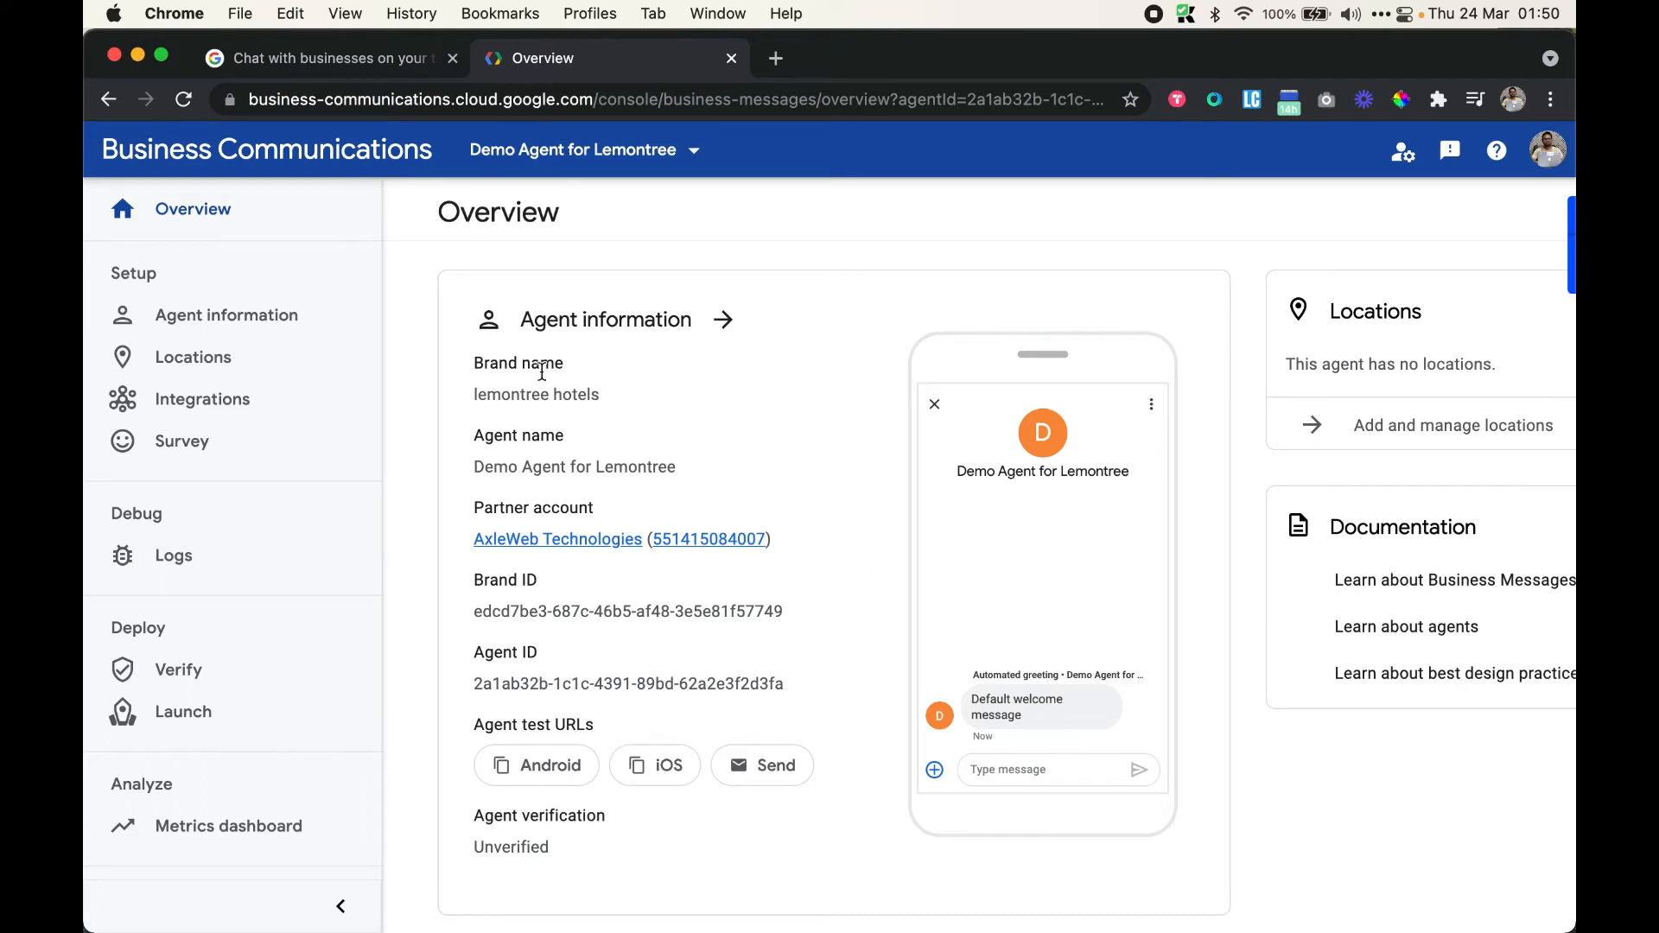
# Open the agent's information settings and enter the agent's phone number
pyautogui.click(251, 318)
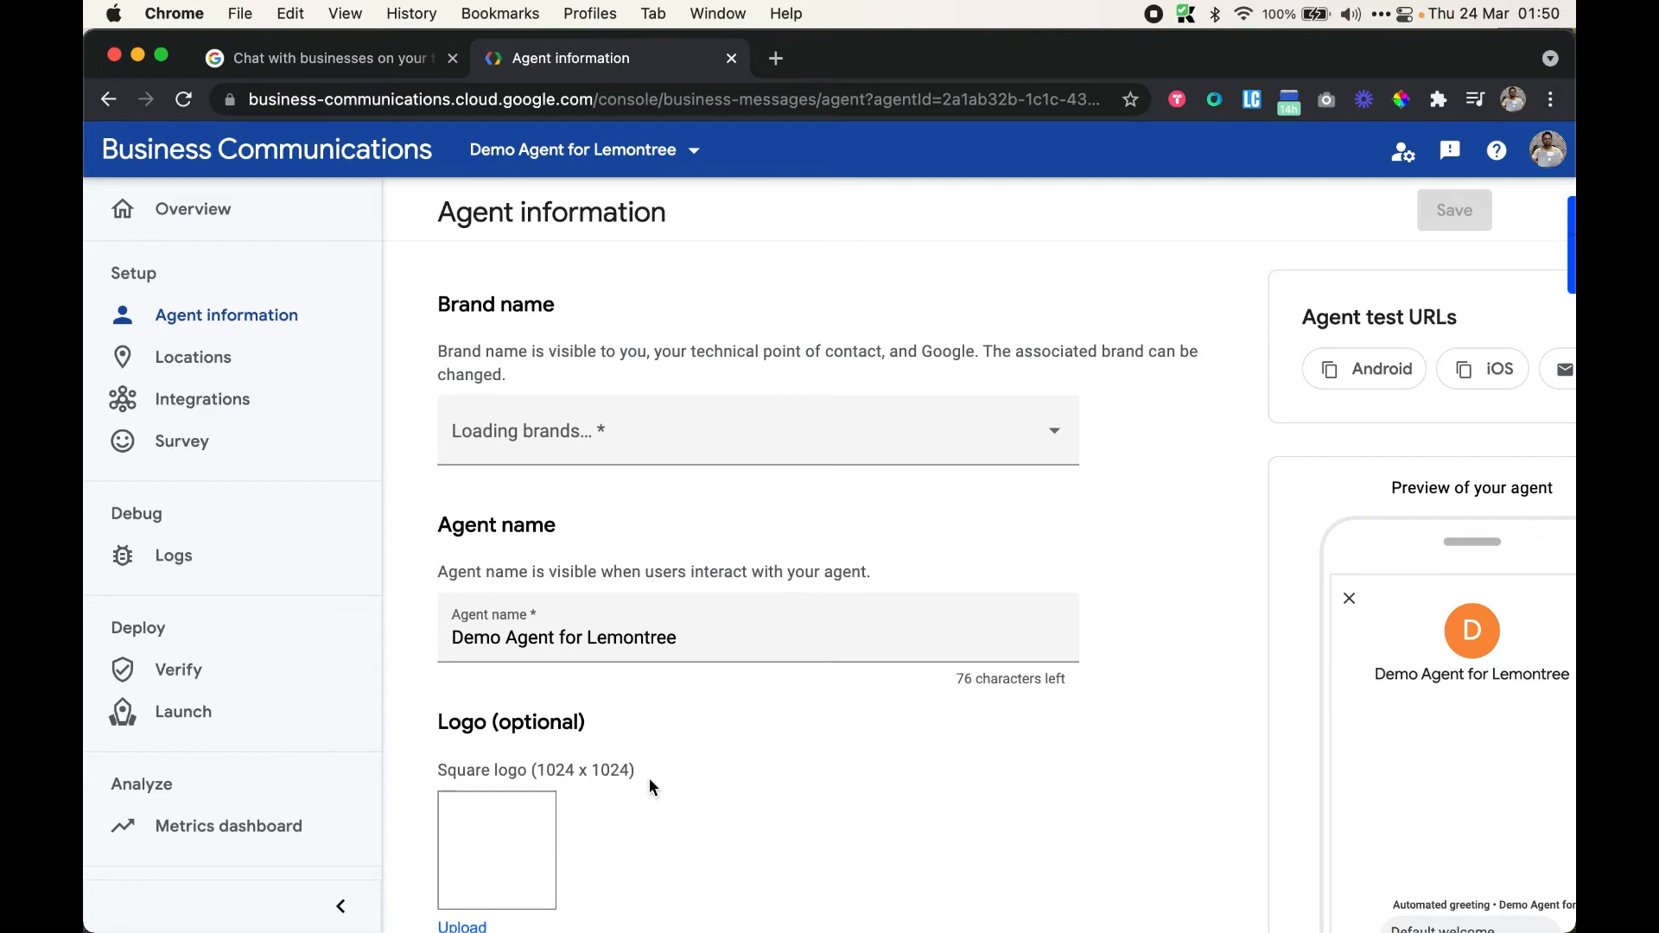
pyautogui.scroll(-3, 650, 782)
pyautogui.scroll(-2, 527, 557)
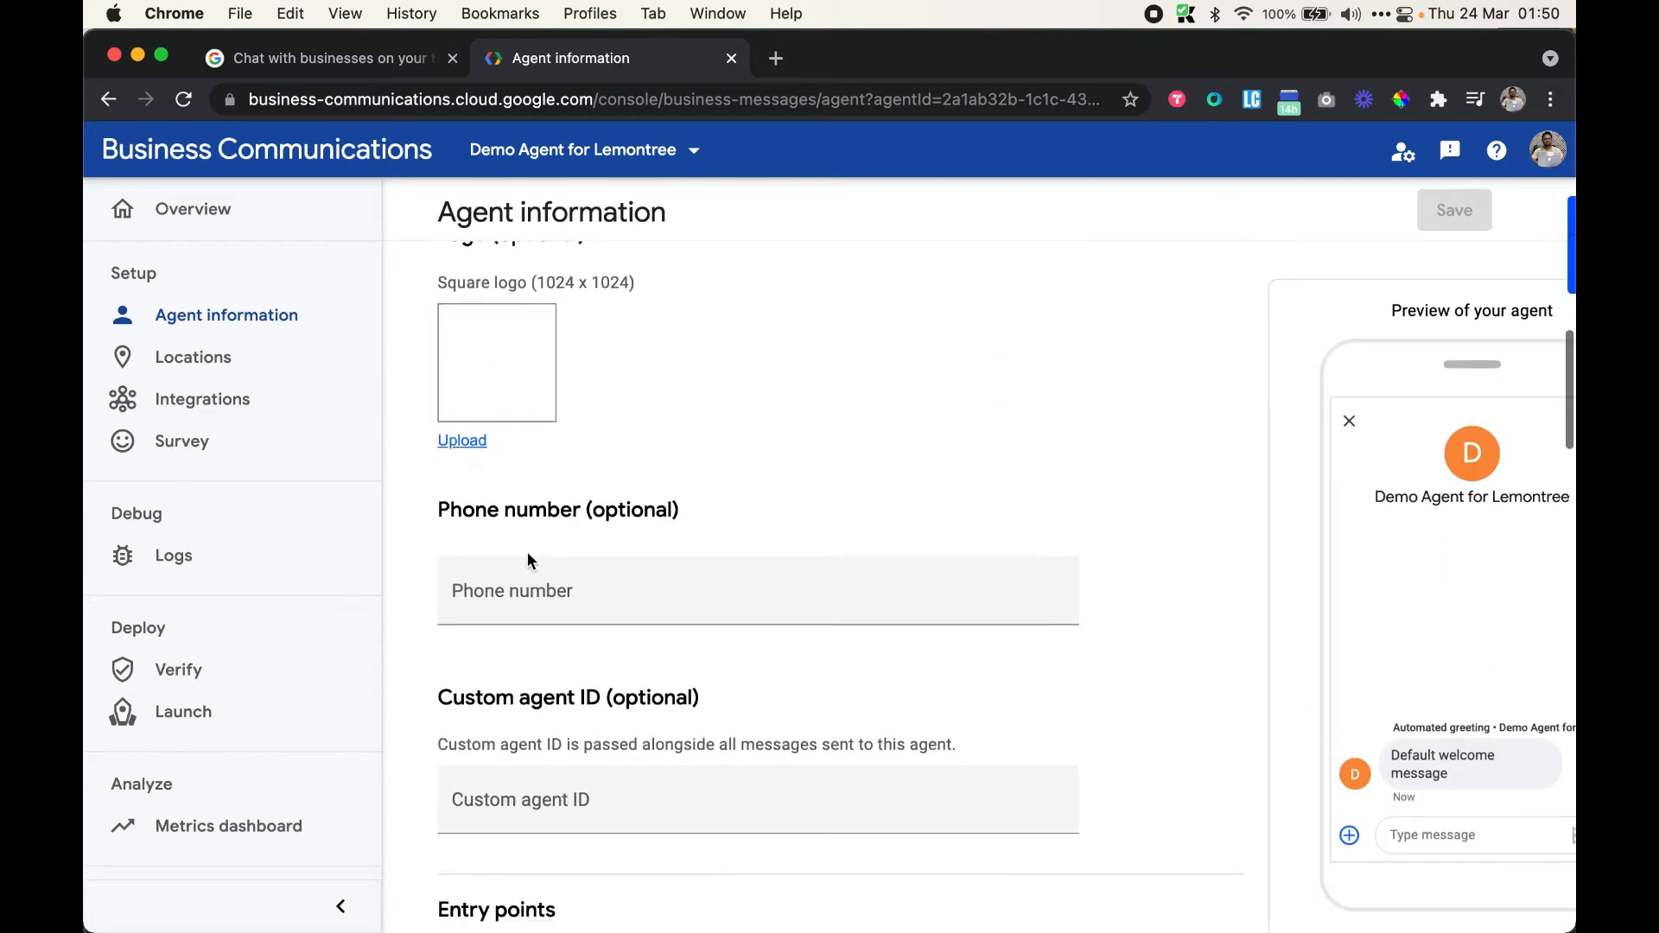
pyautogui.click(541, 602)
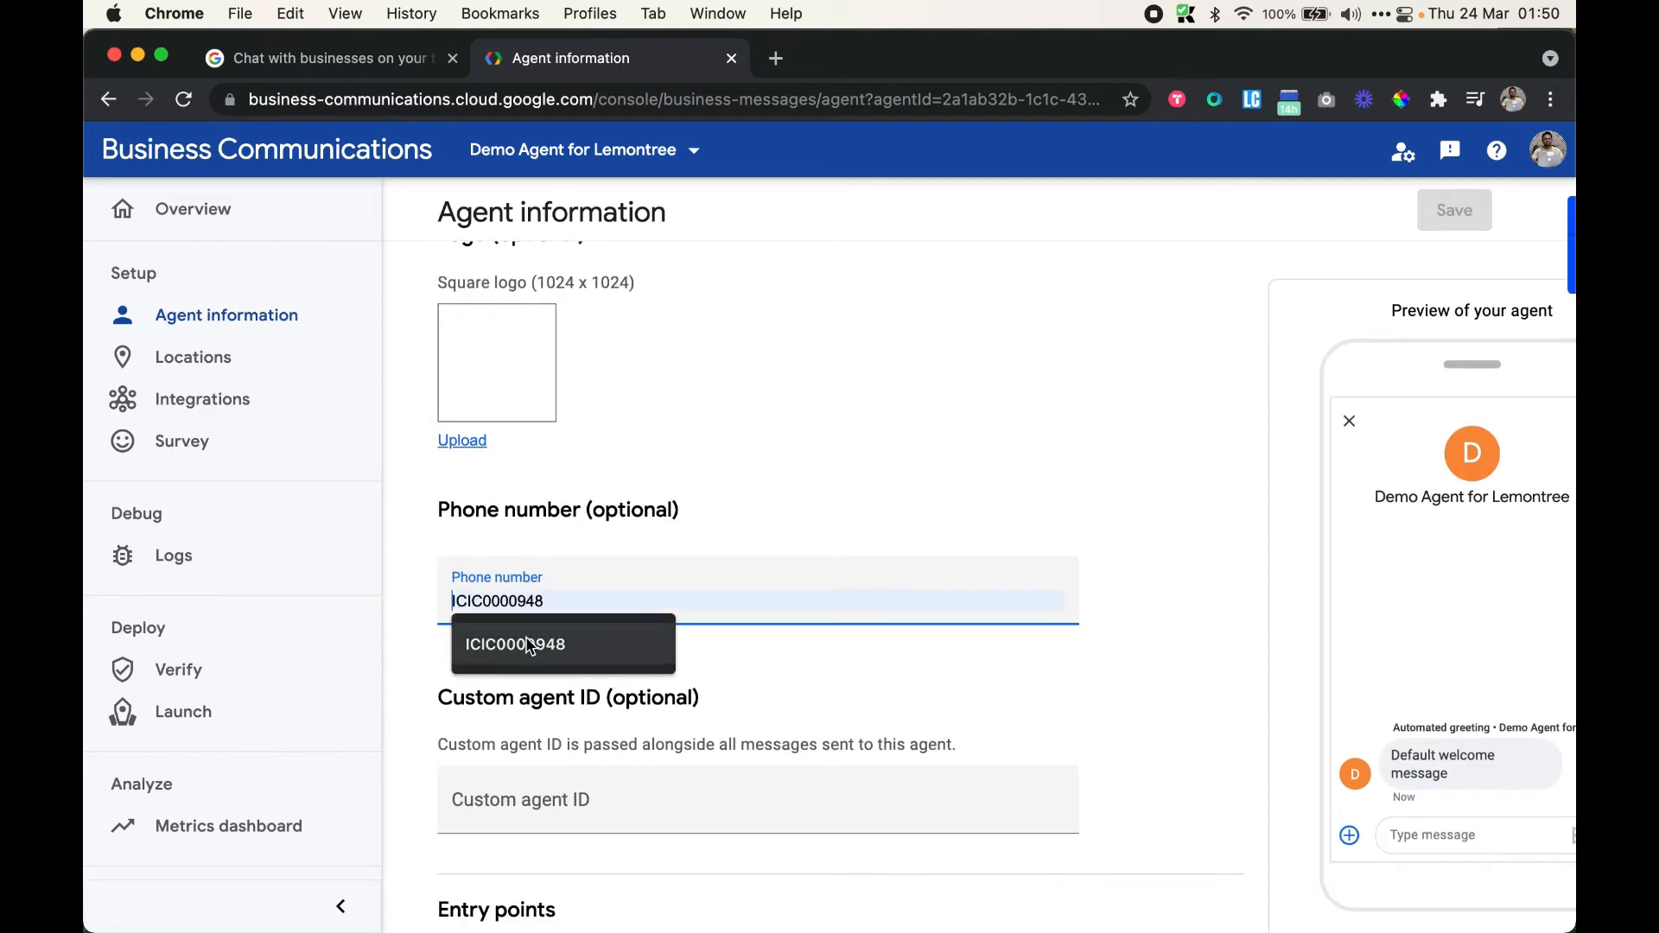
pyautogui.write('8899999')
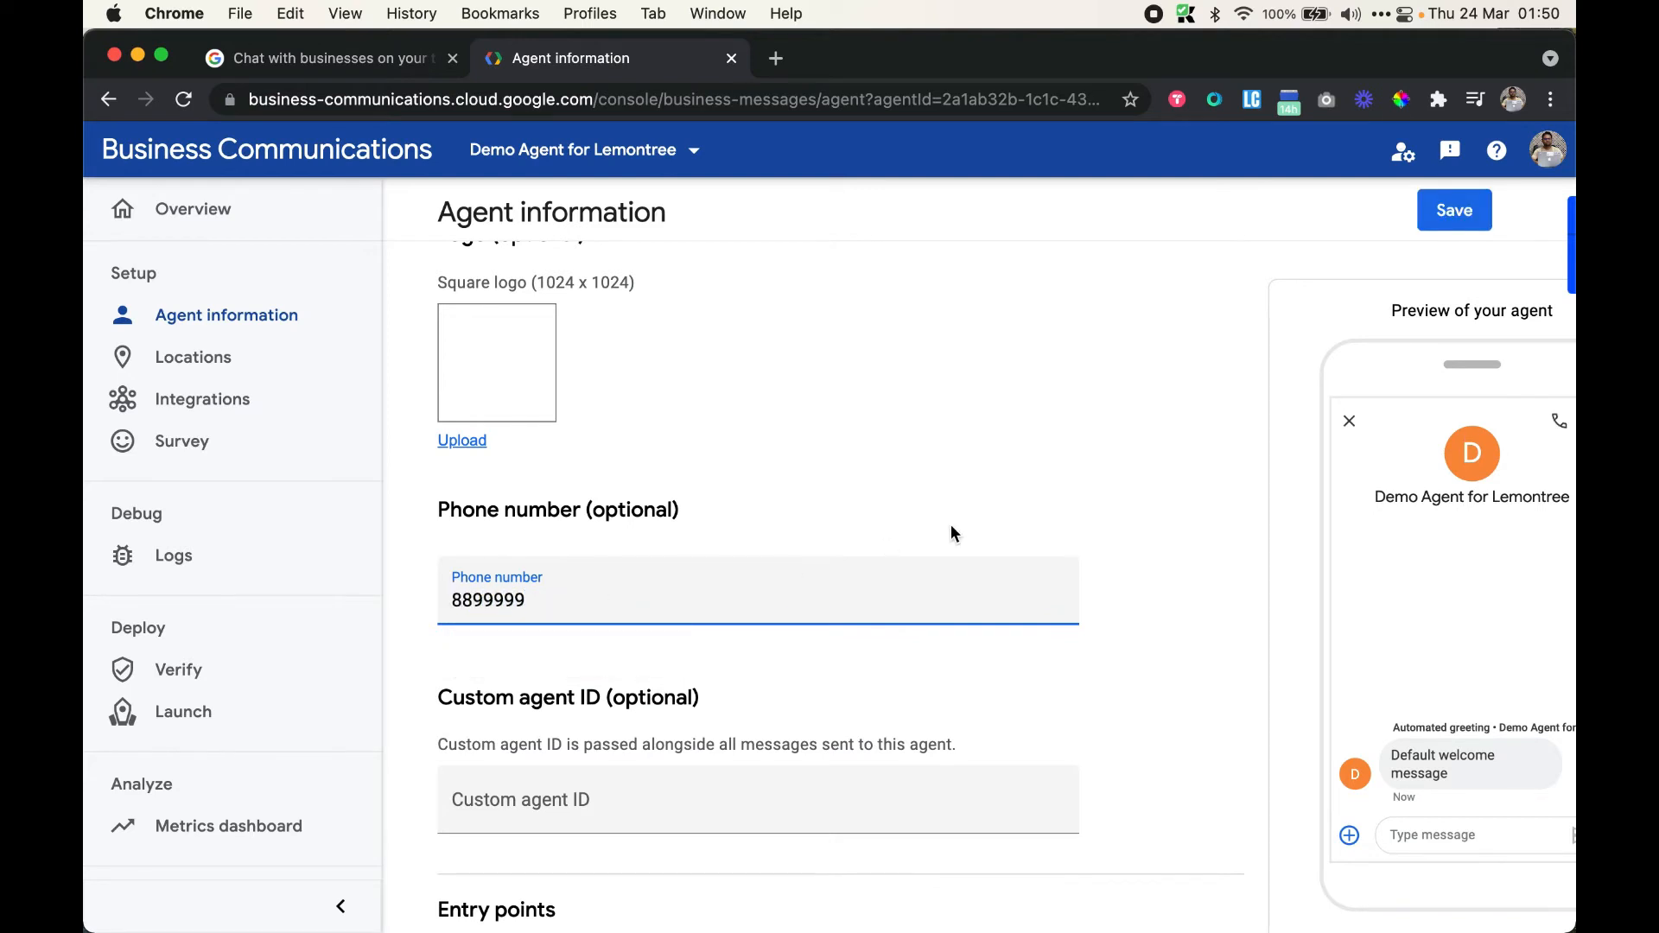
pyautogui.hscroll(5, 953, 533)
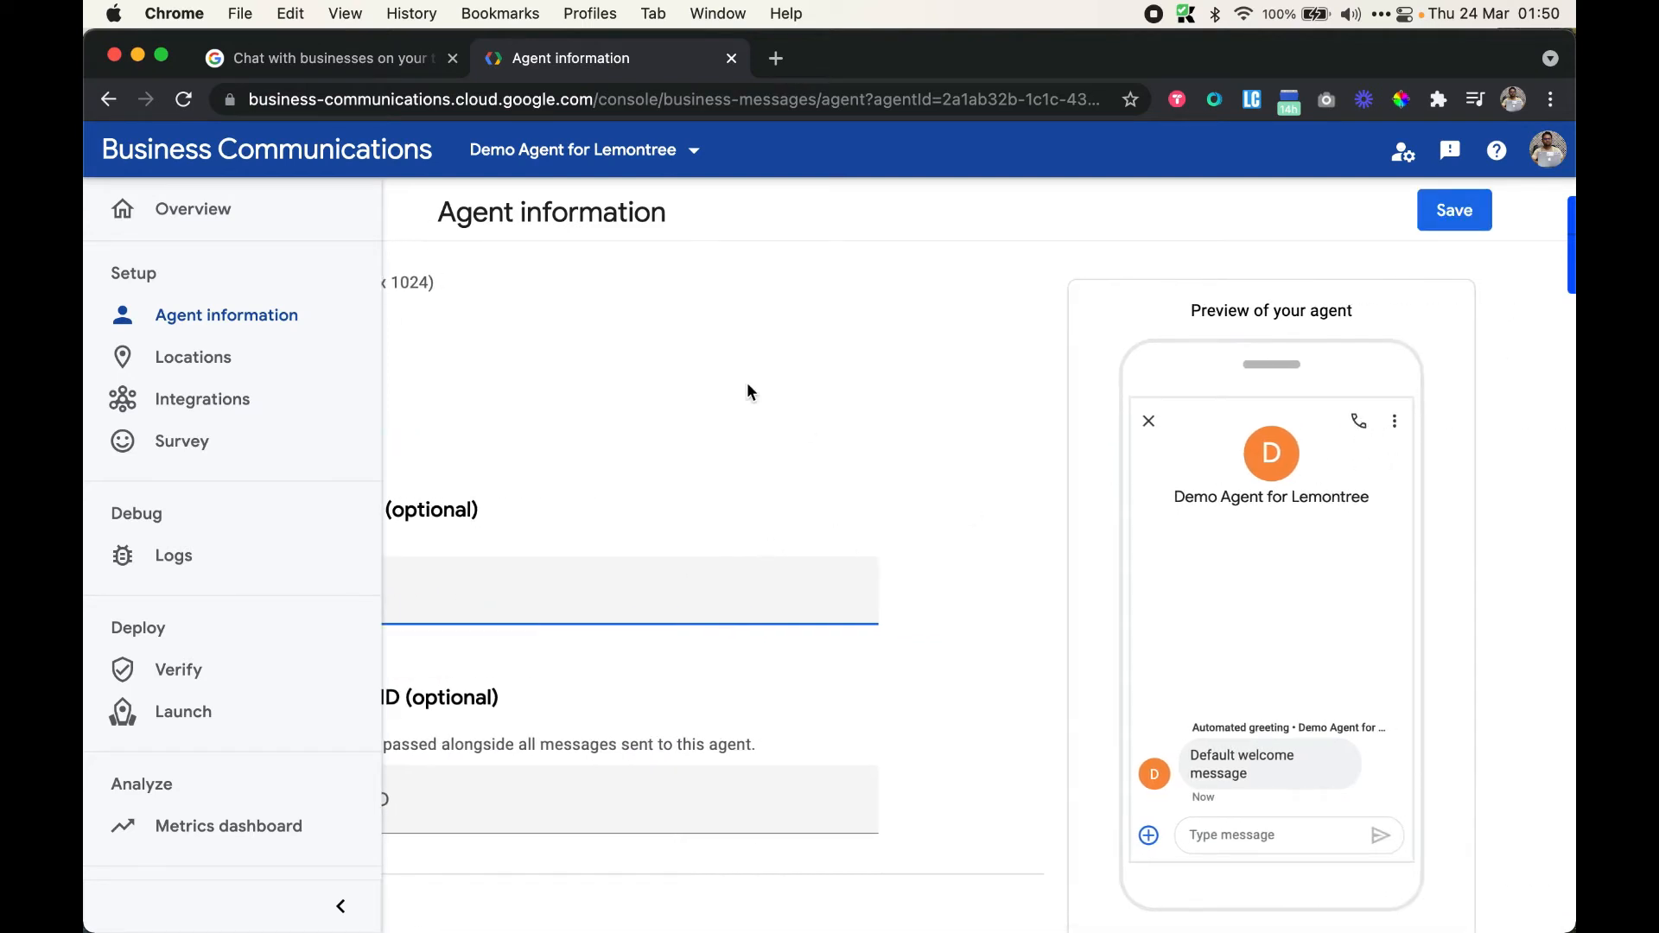
pyautogui.hscroll(-5, 747, 382)
# Move down past the Local and Non-local entry points to the Non-local Domains section
pyautogui.scroll(-4, 746, 463)
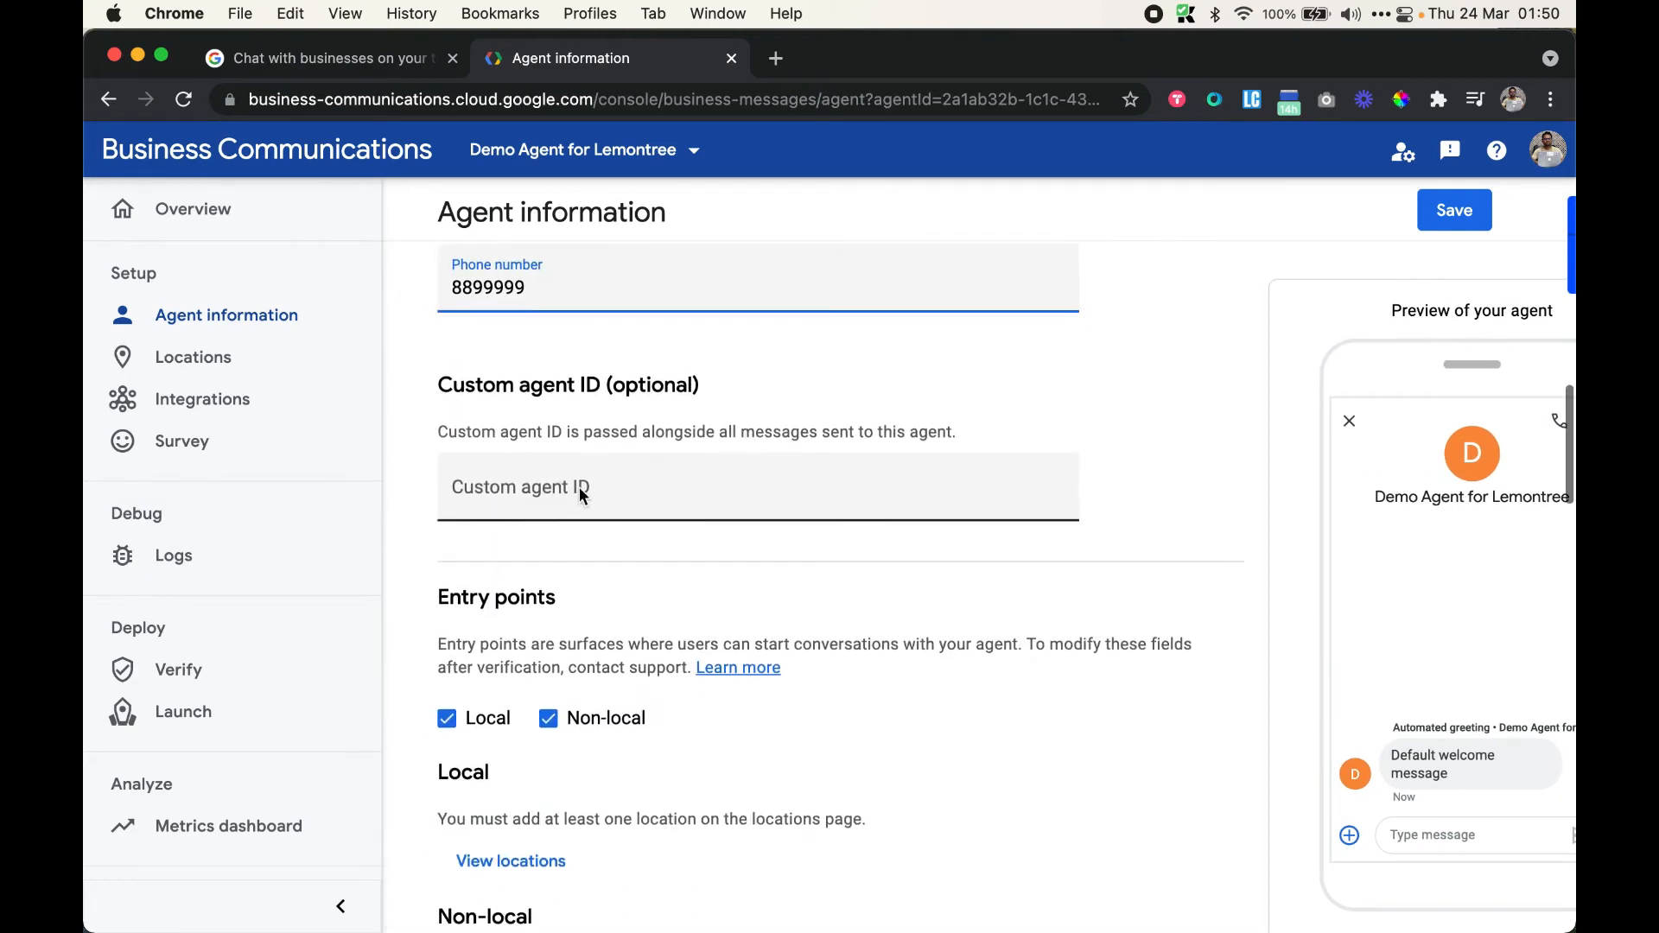
pyautogui.scroll(-5, 579, 488)
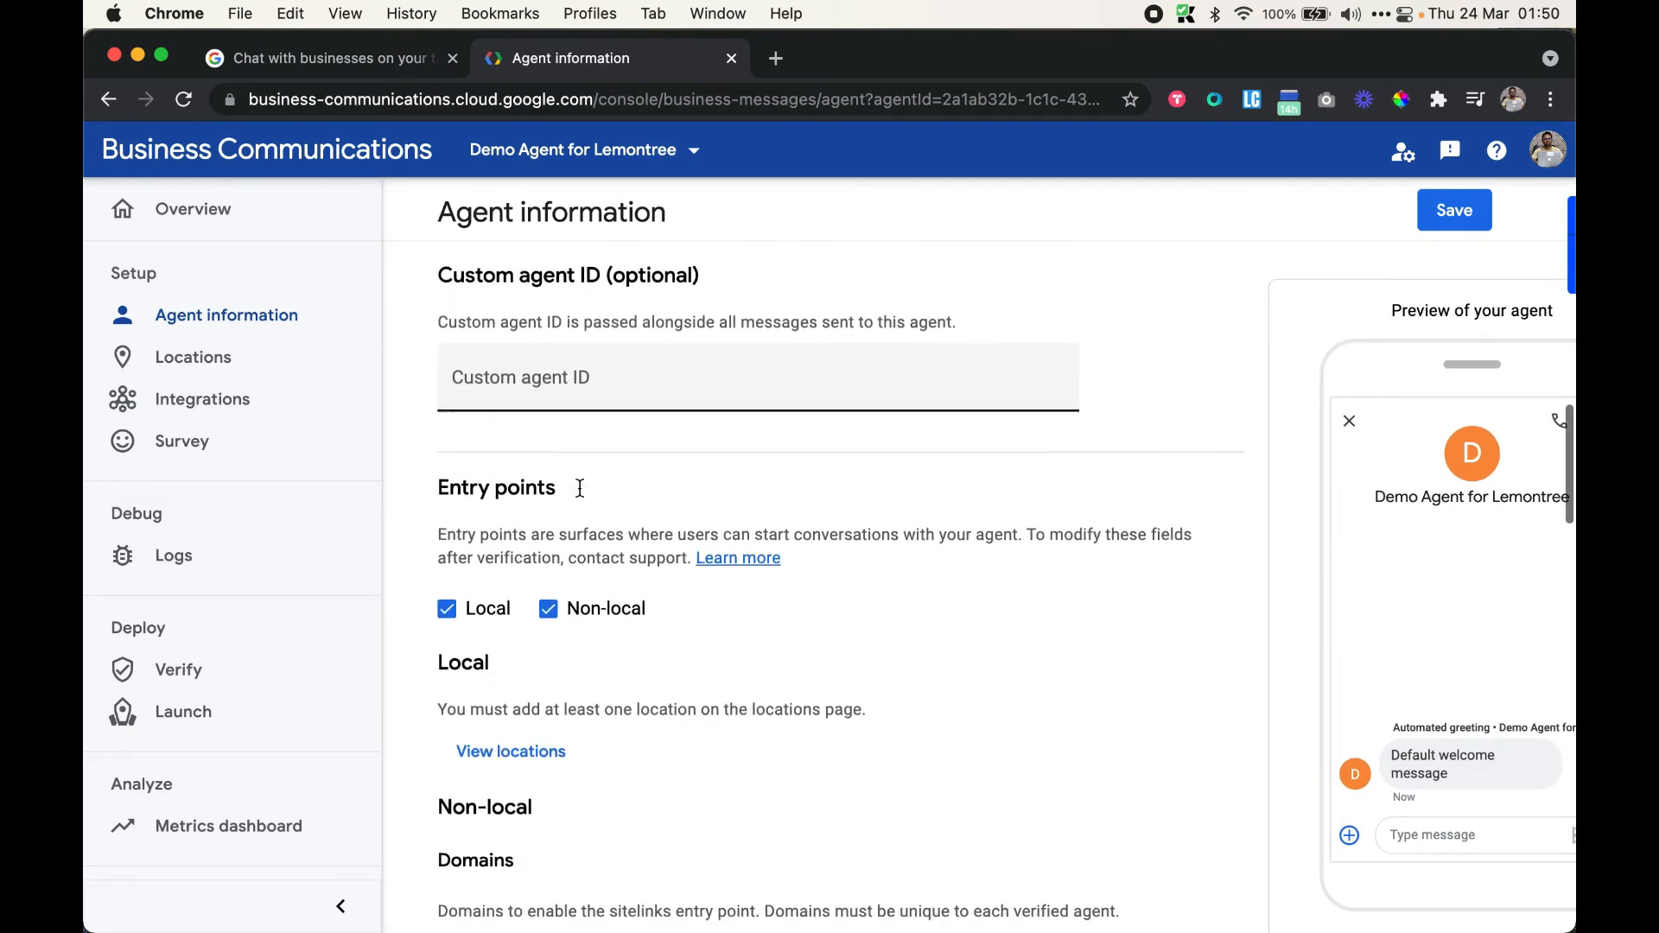
pyautogui.scroll(-2, 580, 488)
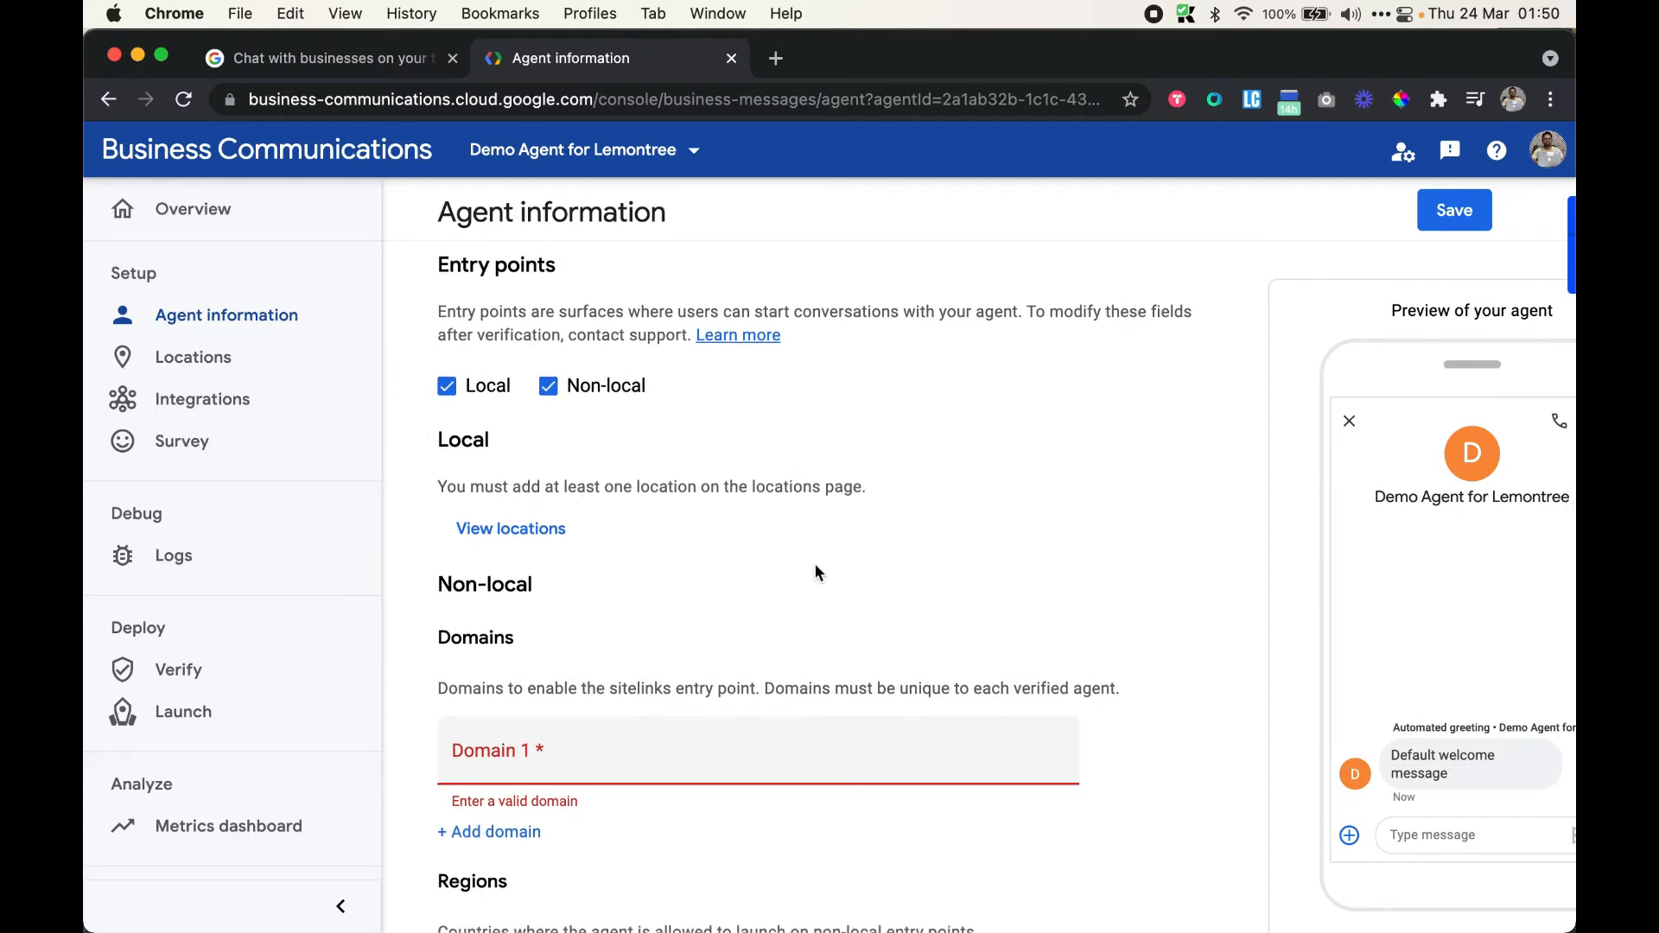
pyautogui.hscroll(3, 1403, 557)
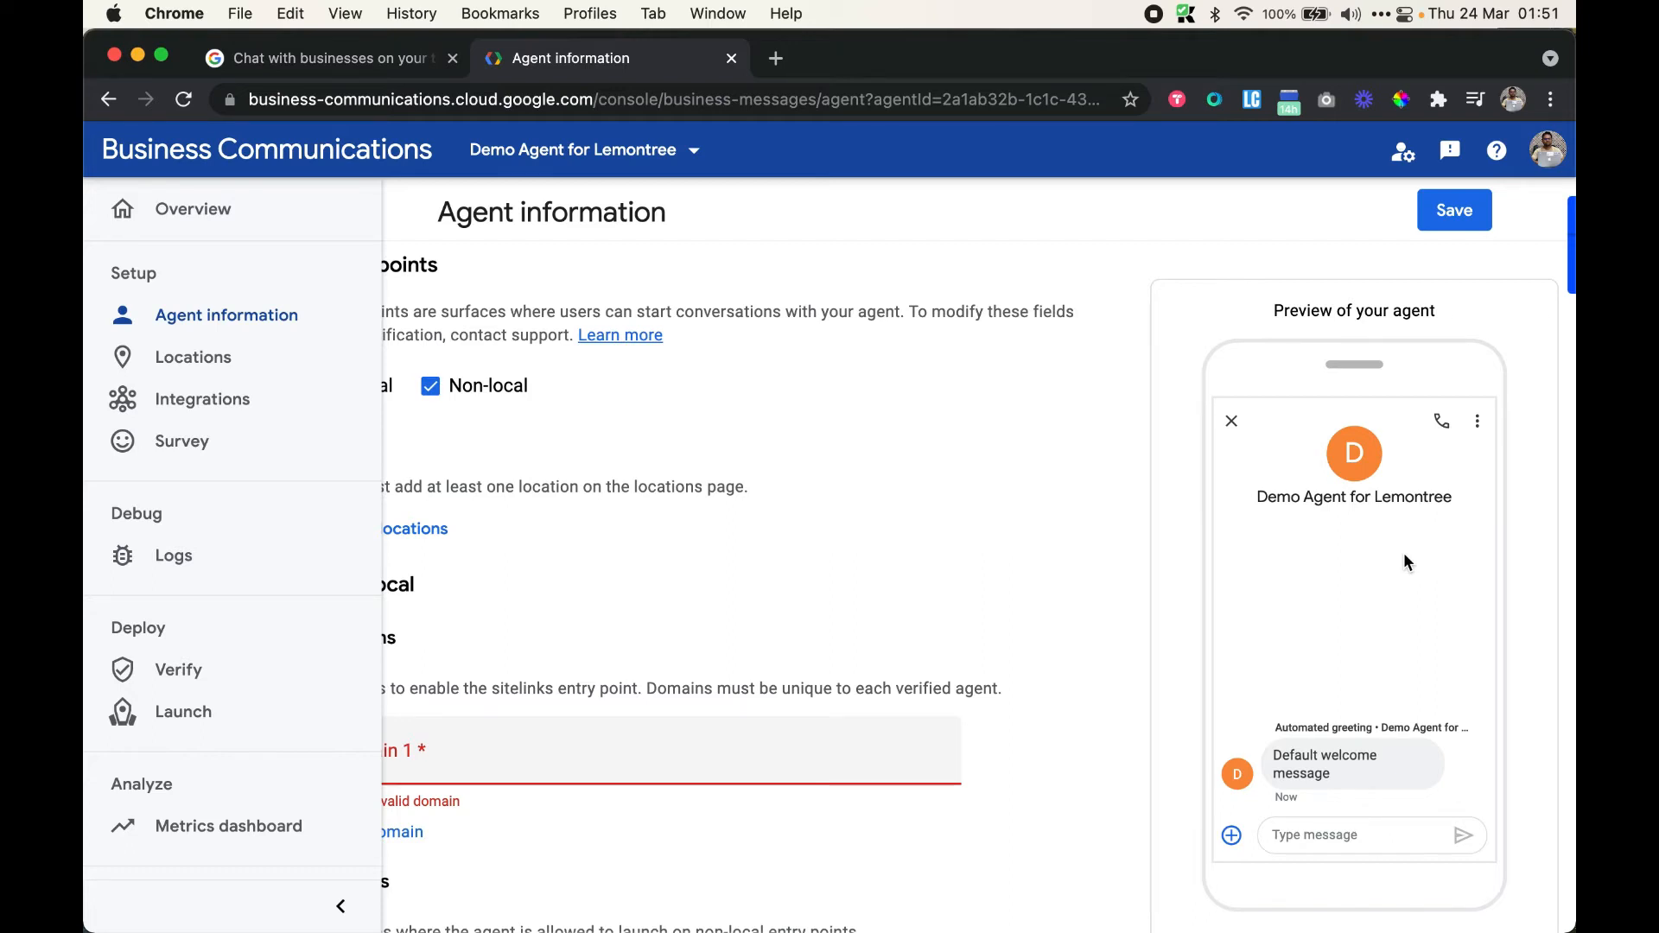
pyautogui.scroll(-3, 1020, 610)
pyautogui.hscroll(-3, 1020, 610)
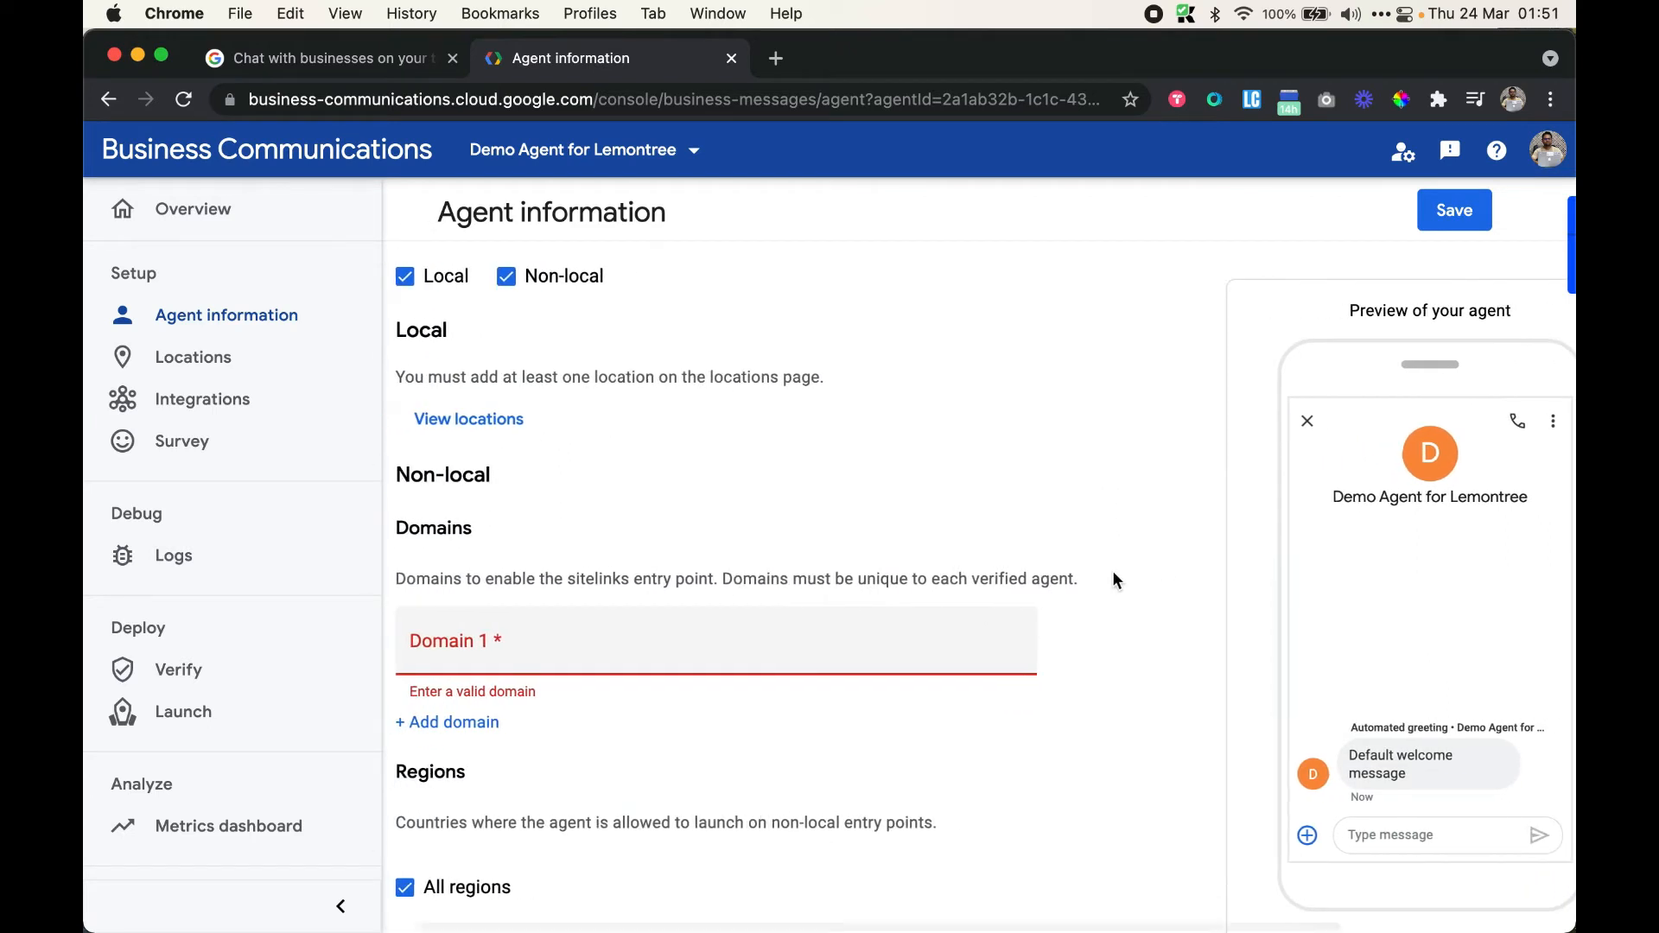
pyautogui.scroll(-3, 1030, 550)
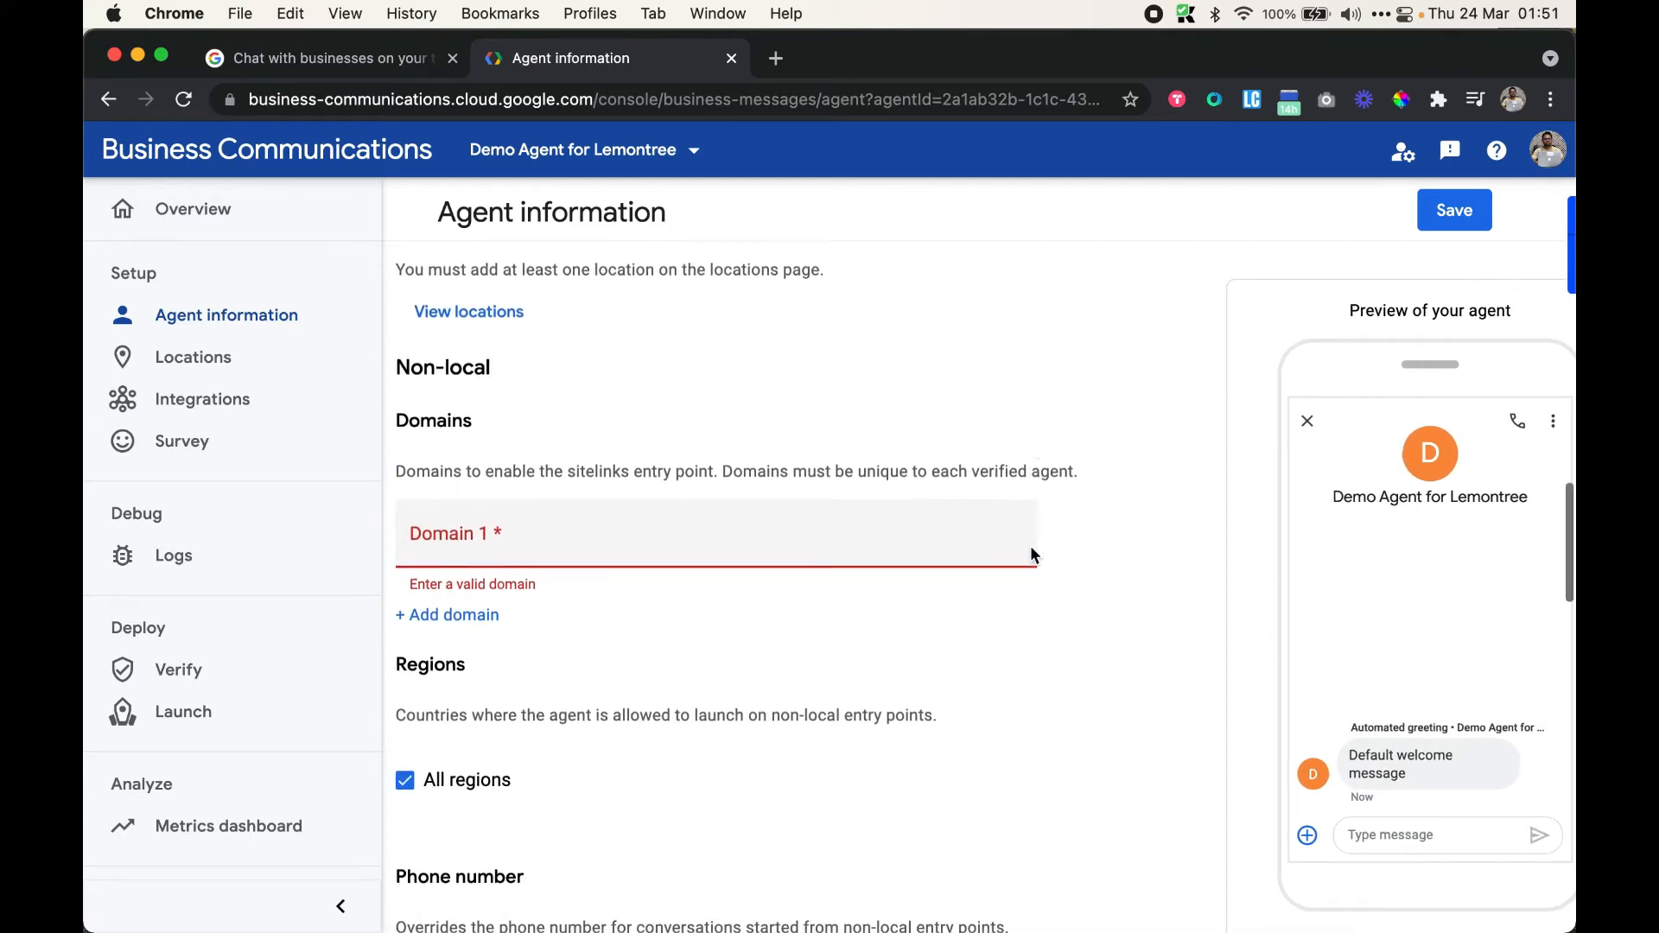
# Leave Domain 1 empty and switch the primary interaction type from Human to Bot
pyautogui.click(630, 488)
pyautogui.click(750, 648)
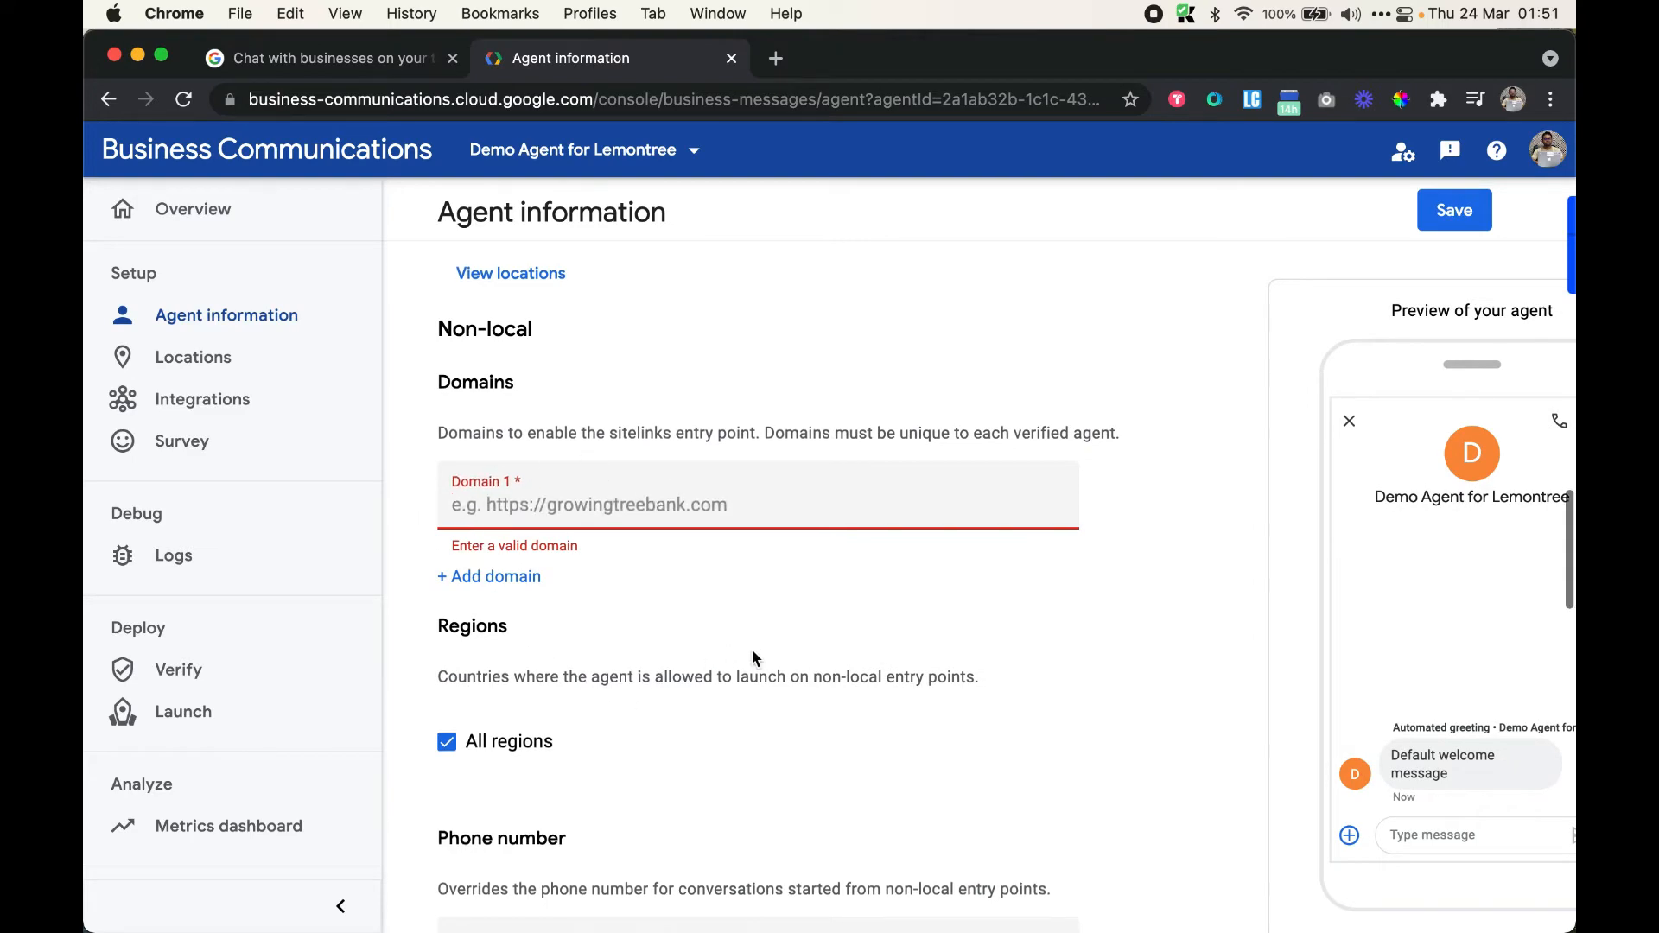
pyautogui.scroll(-5, 750, 648)
pyautogui.scroll(-9, 752, 650)
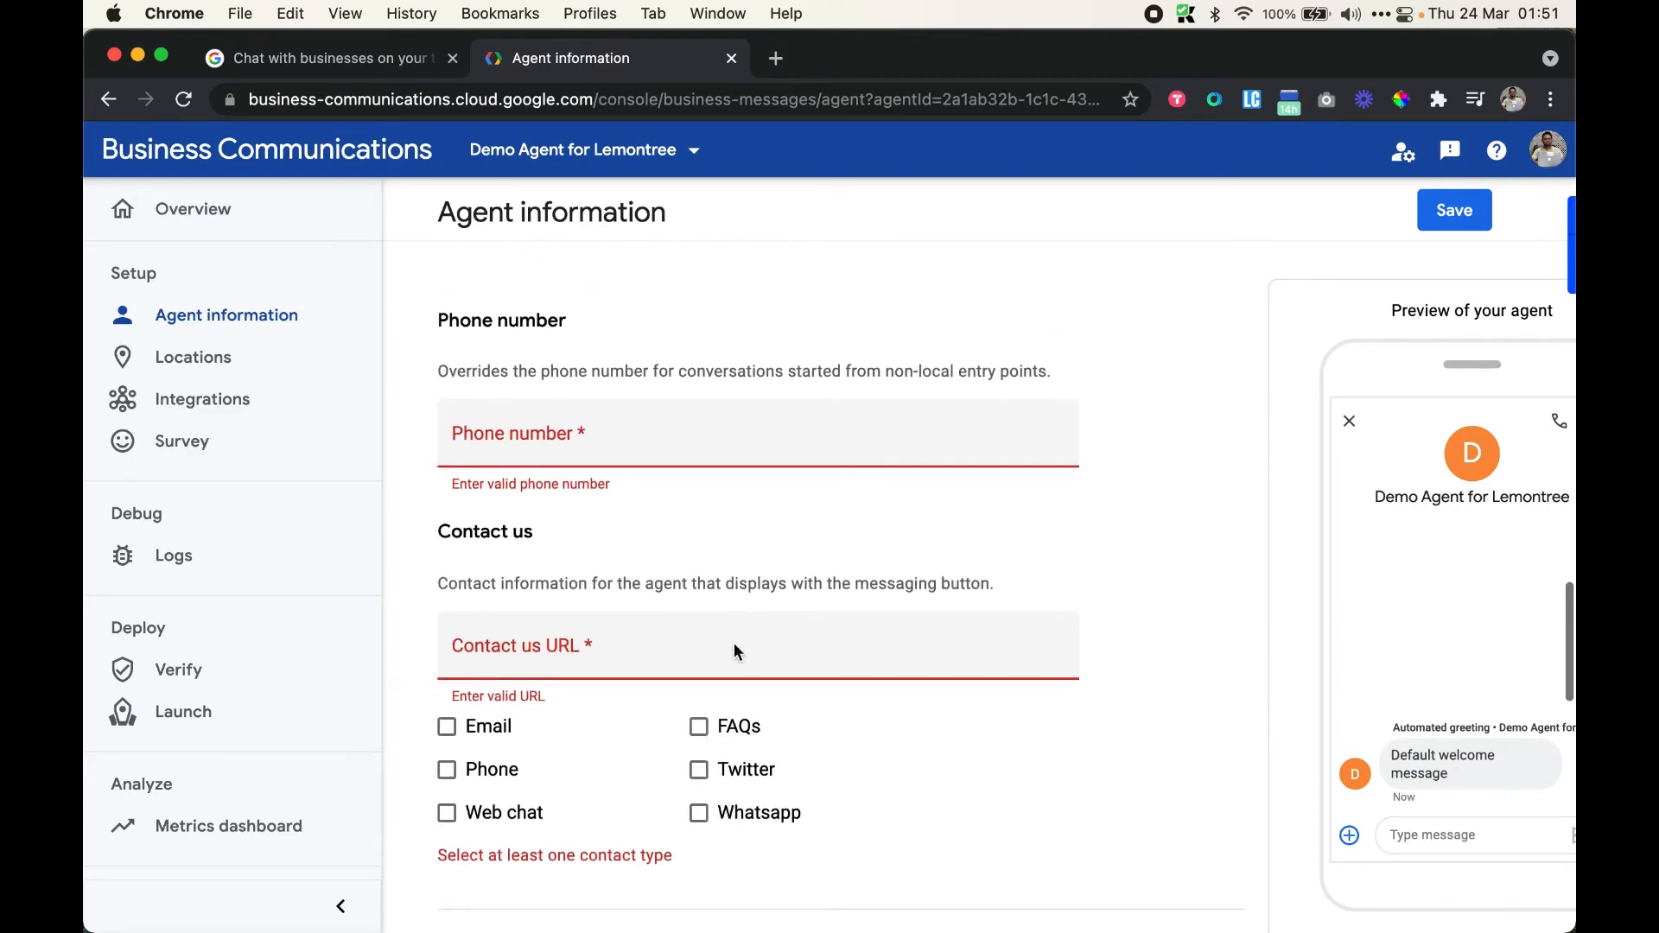
pyautogui.scroll(-13, 651, 682)
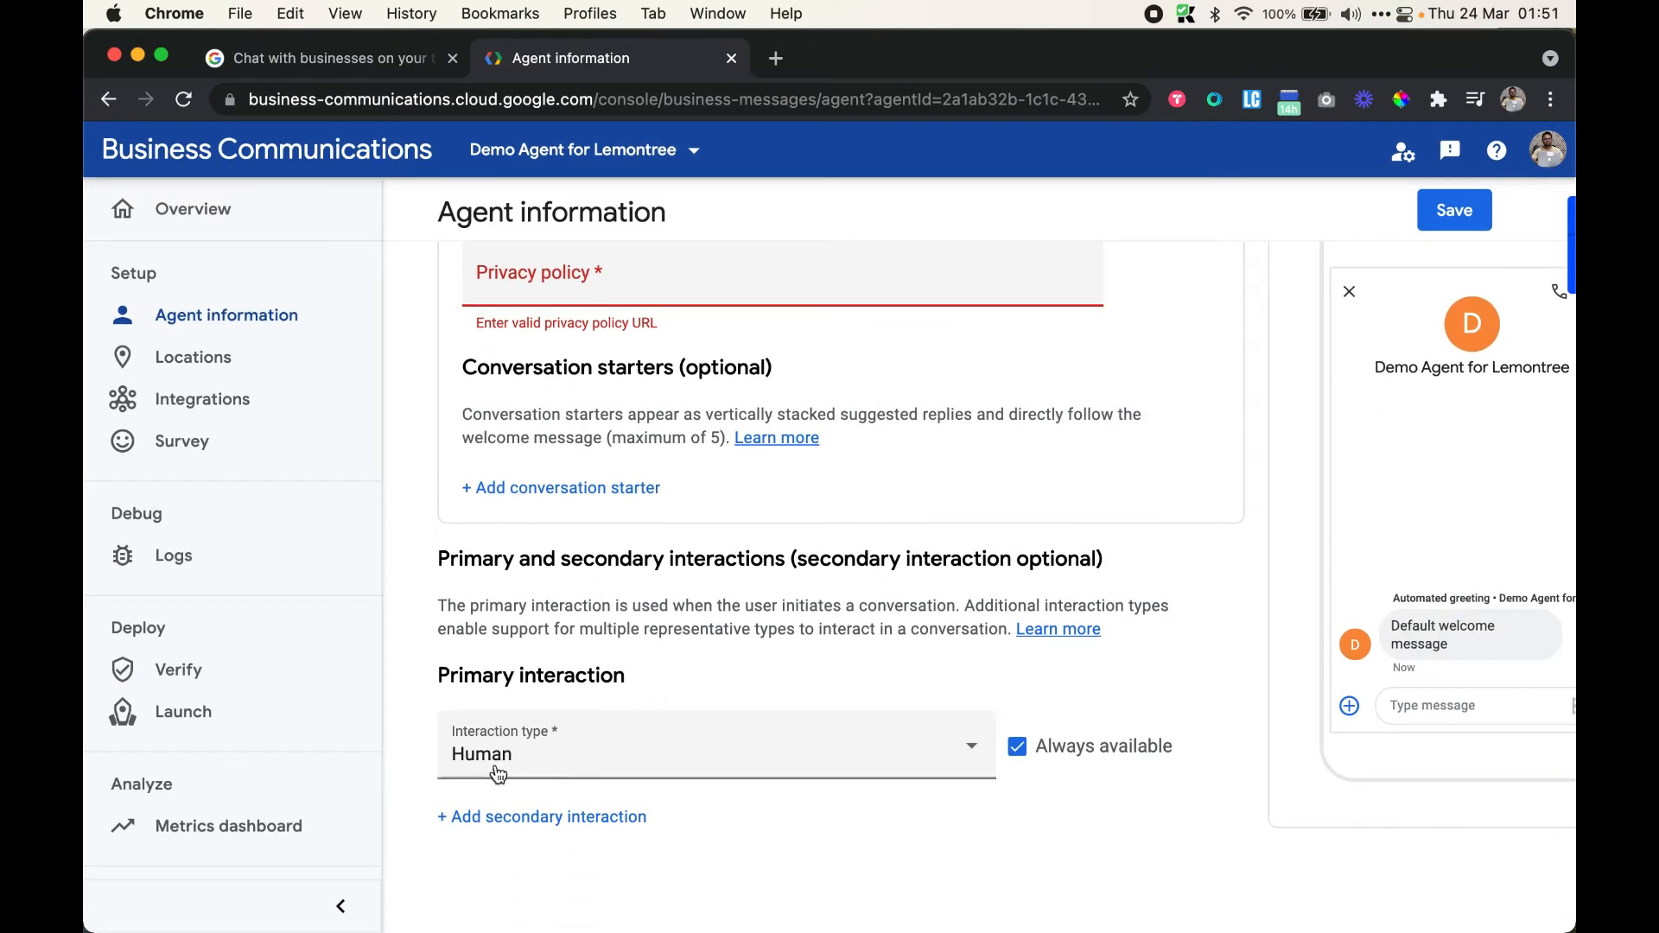
pyautogui.click(591, 760)
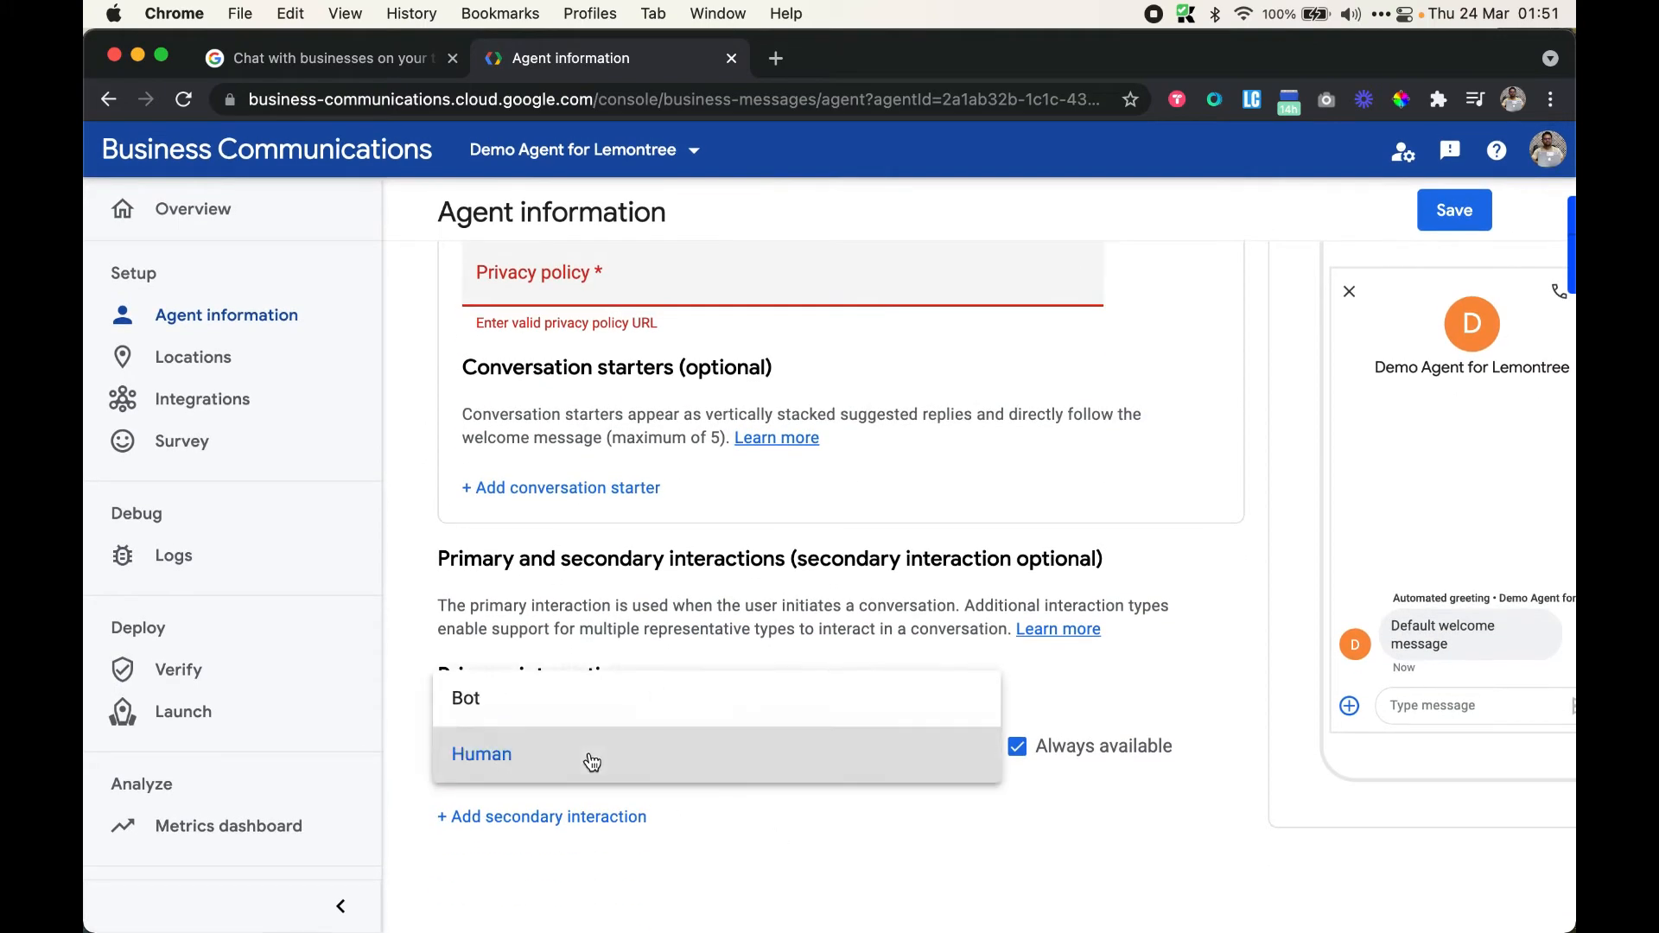
pyautogui.click(854, 625)
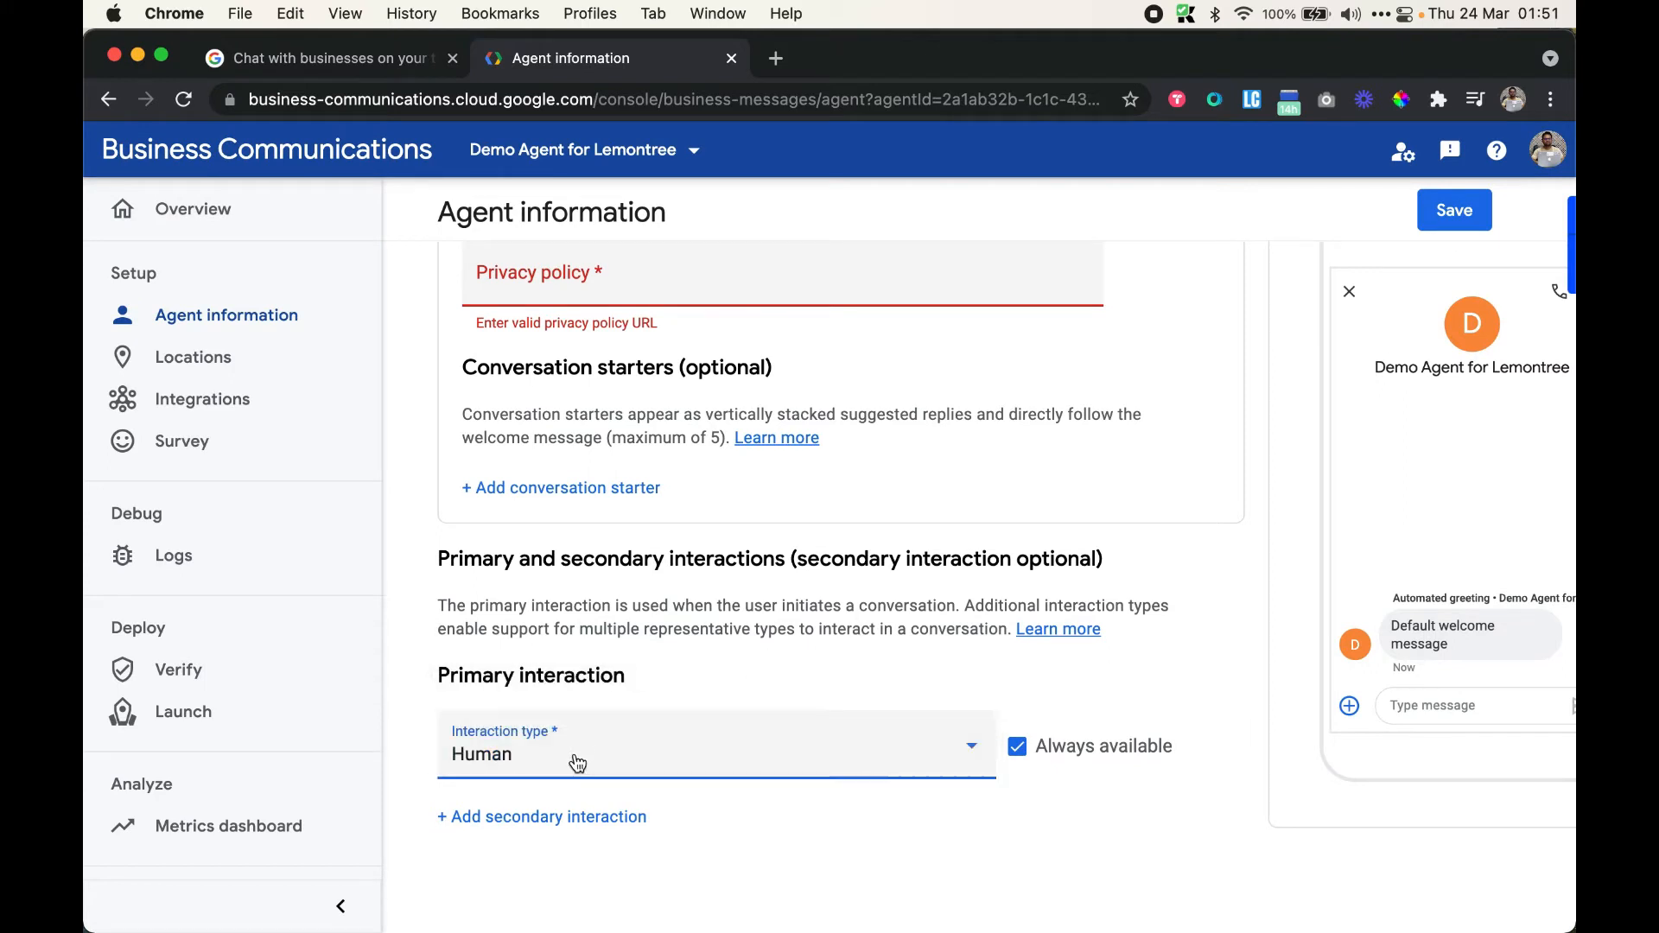
pyautogui.click(583, 743)
pyautogui.click(593, 777)
pyautogui.click(542, 766)
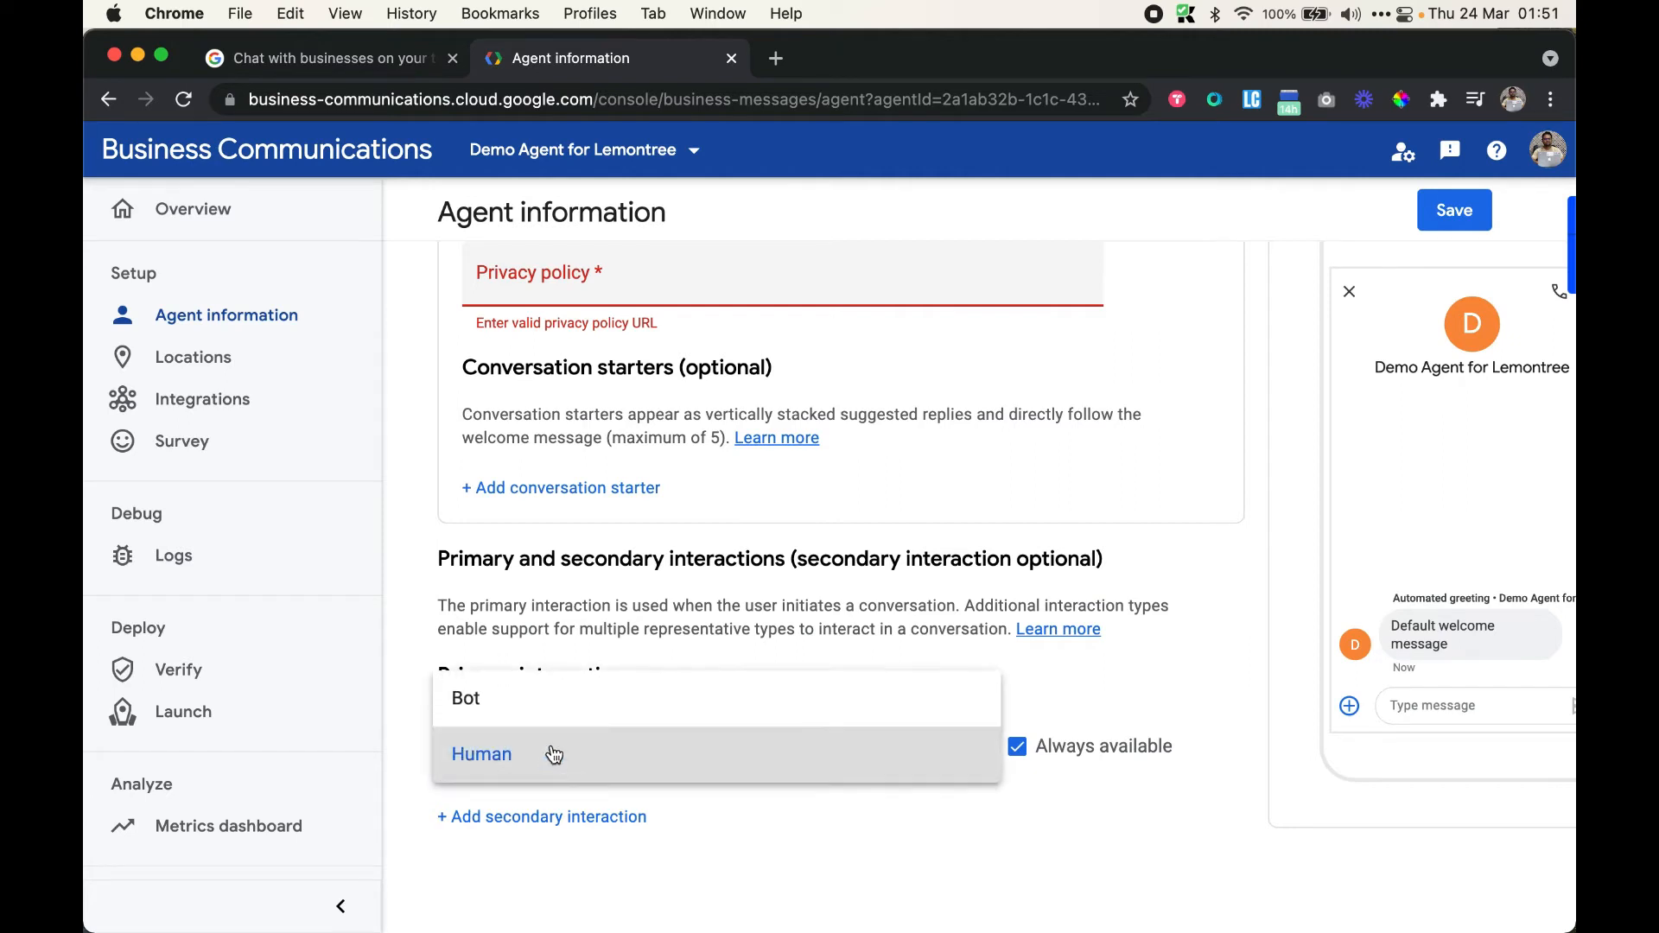
pyautogui.click(557, 717)
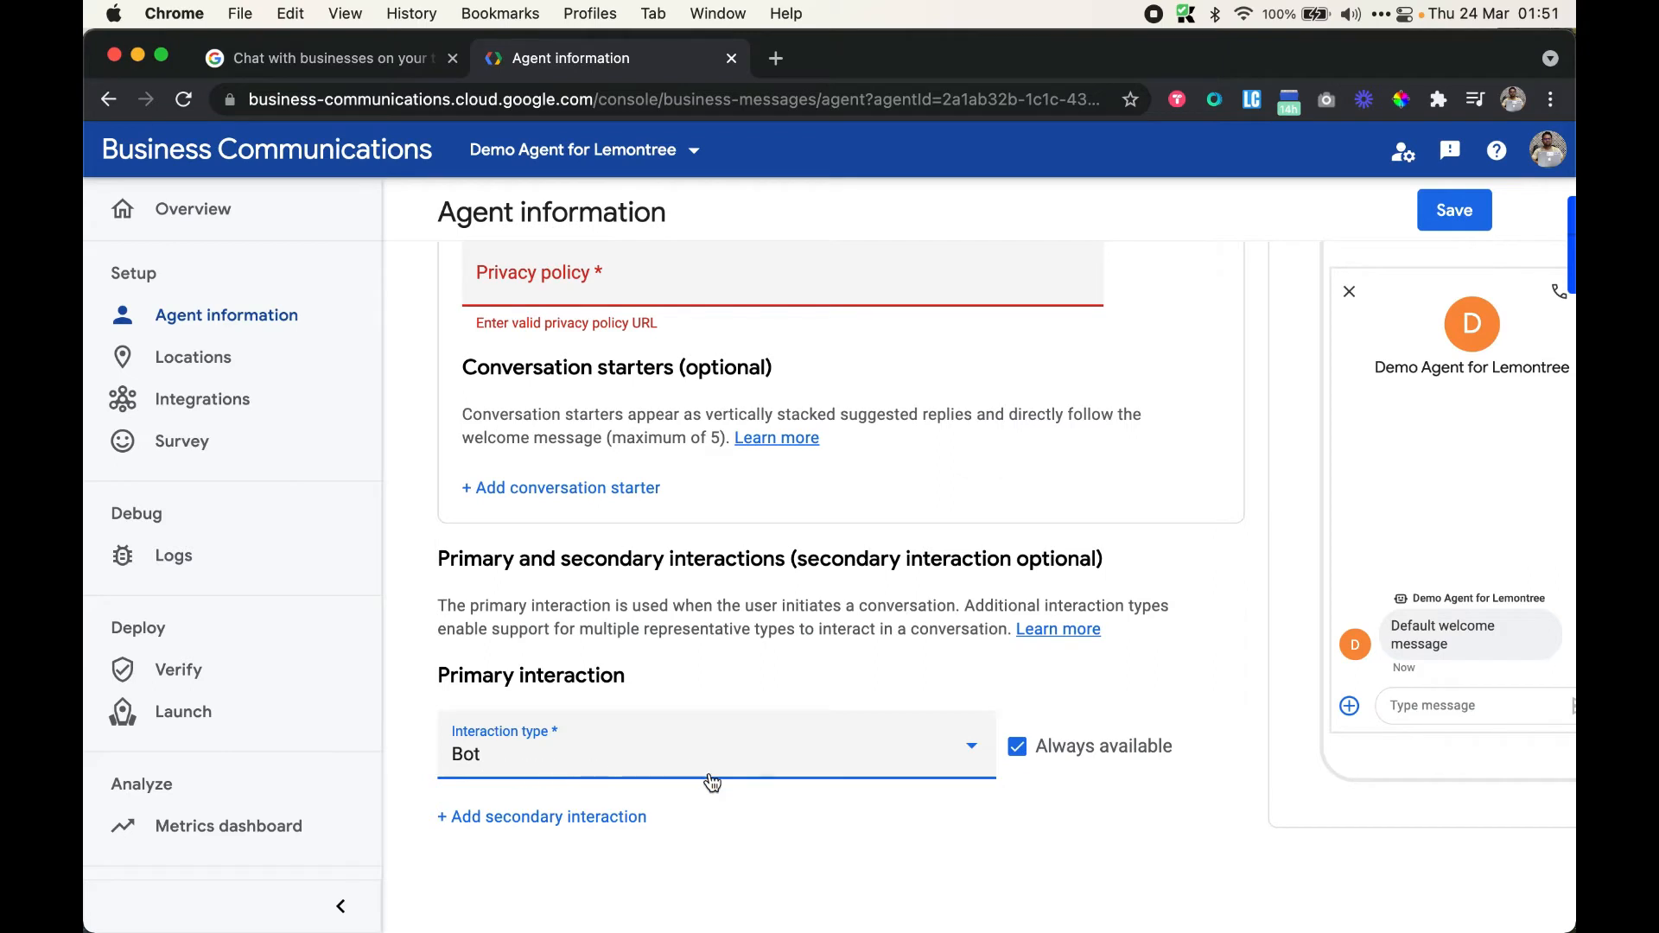
pyautogui.scroll(5, 711, 782)
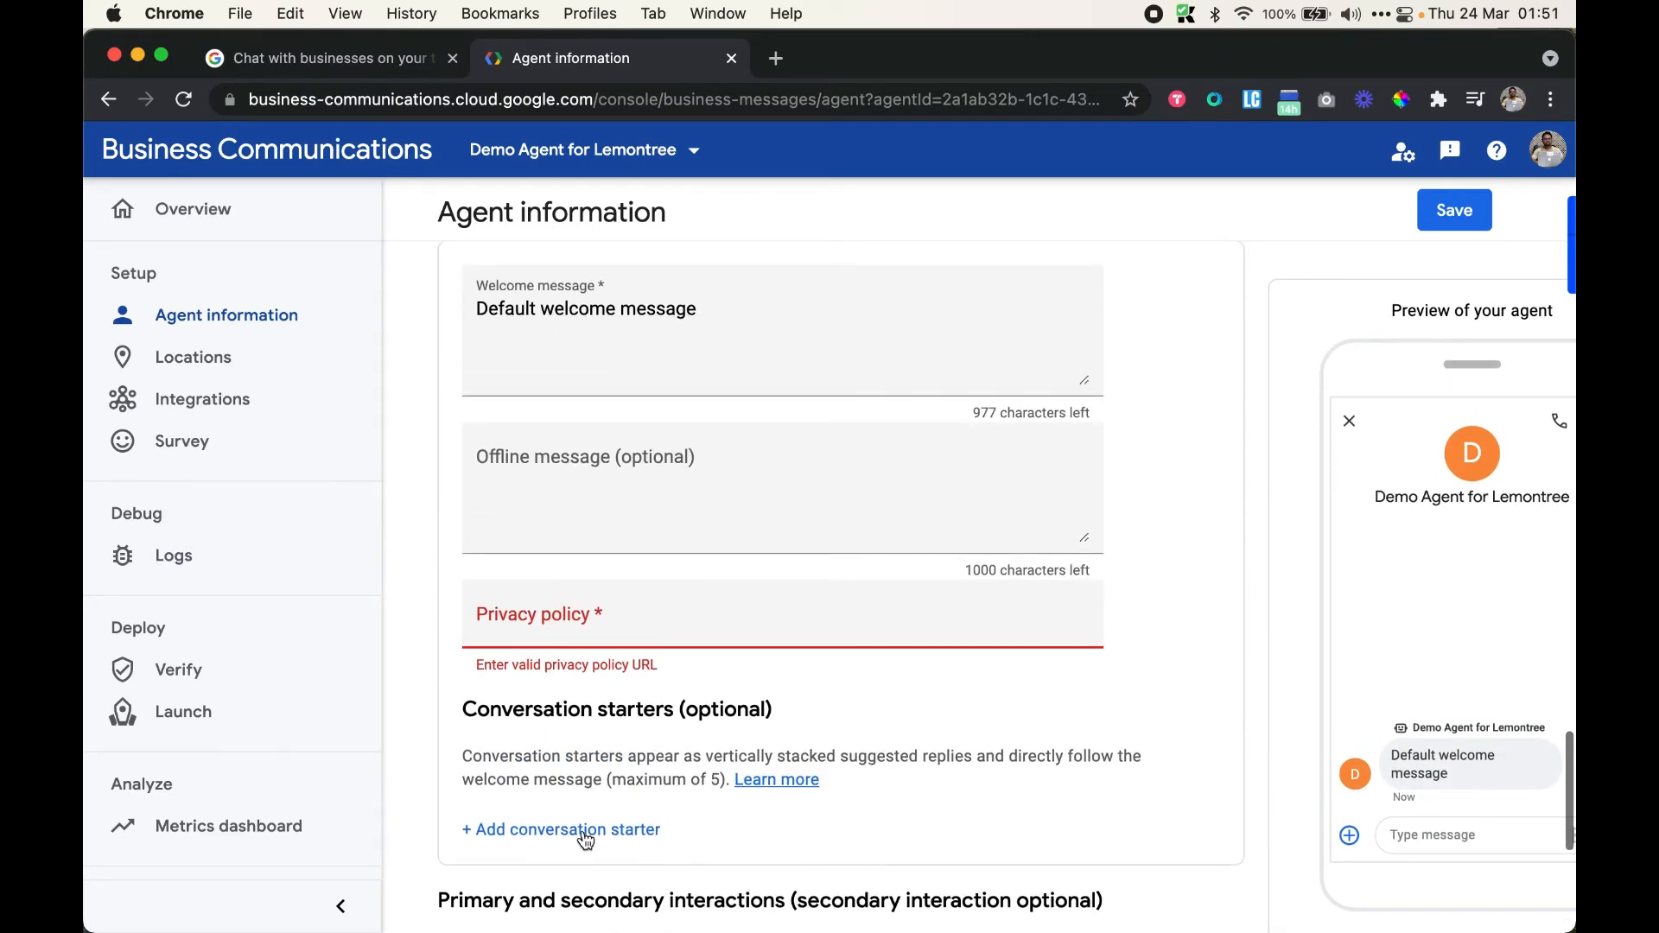
# Add conversation starters 'Need help' and 'What are you timing?'
pyautogui.click(585, 831)
pyautogui.scroll(-4, 650, 665)
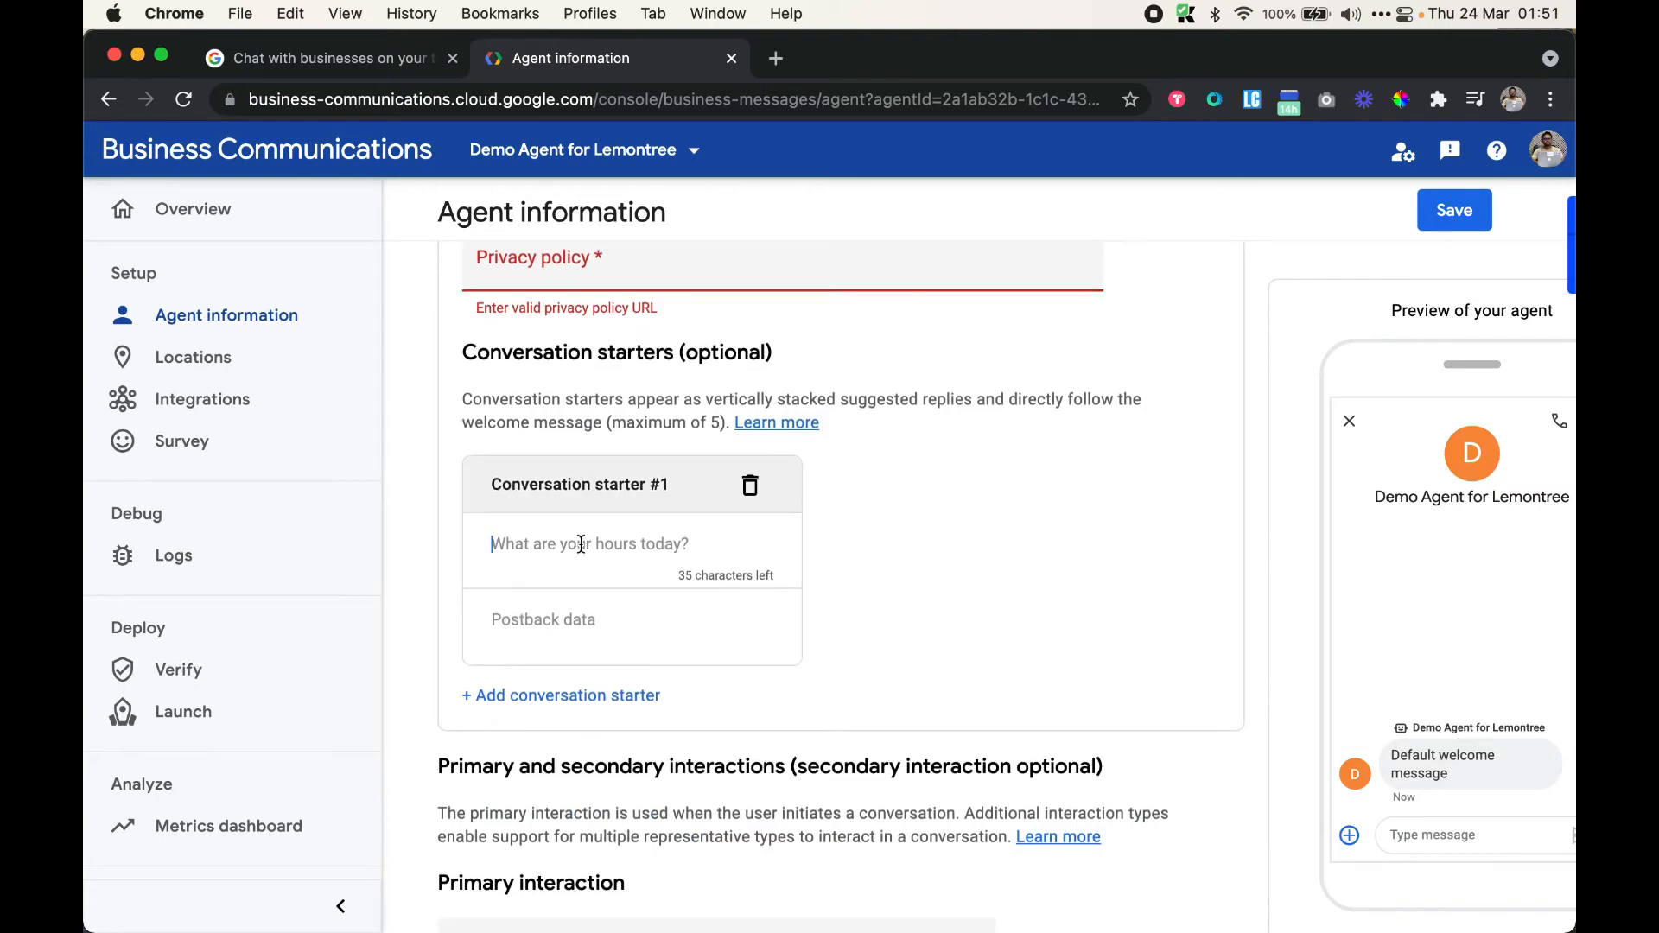
pyautogui.write('Need help')
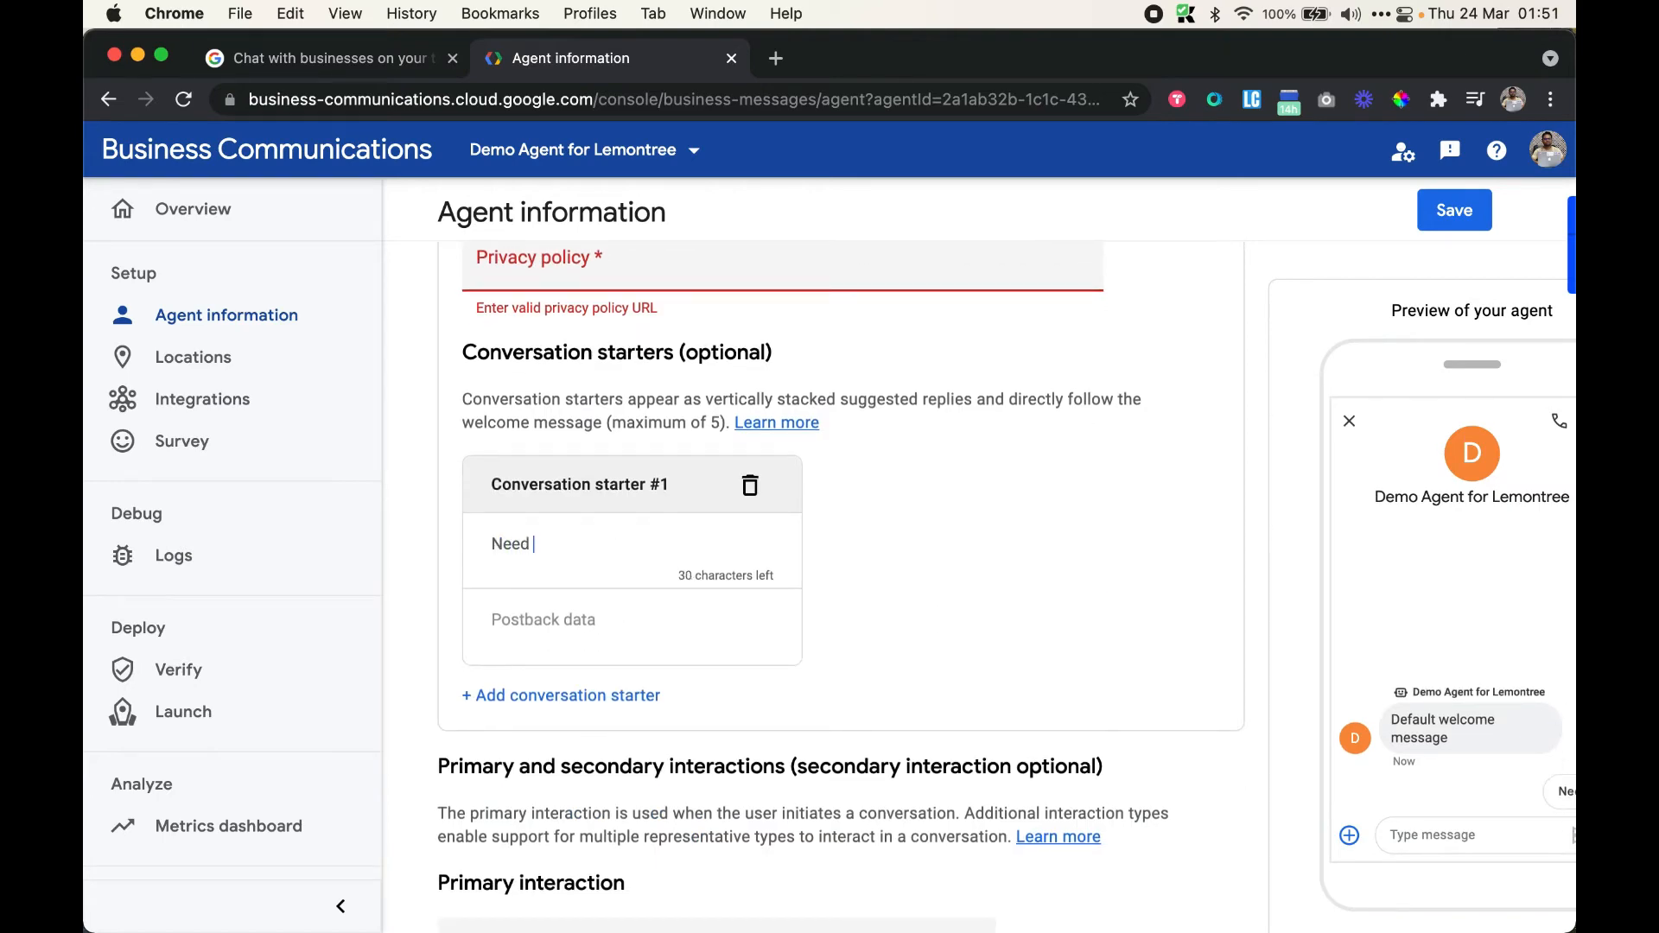
pyautogui.scroll(-2, 560, 617)
pyautogui.click(570, 615)
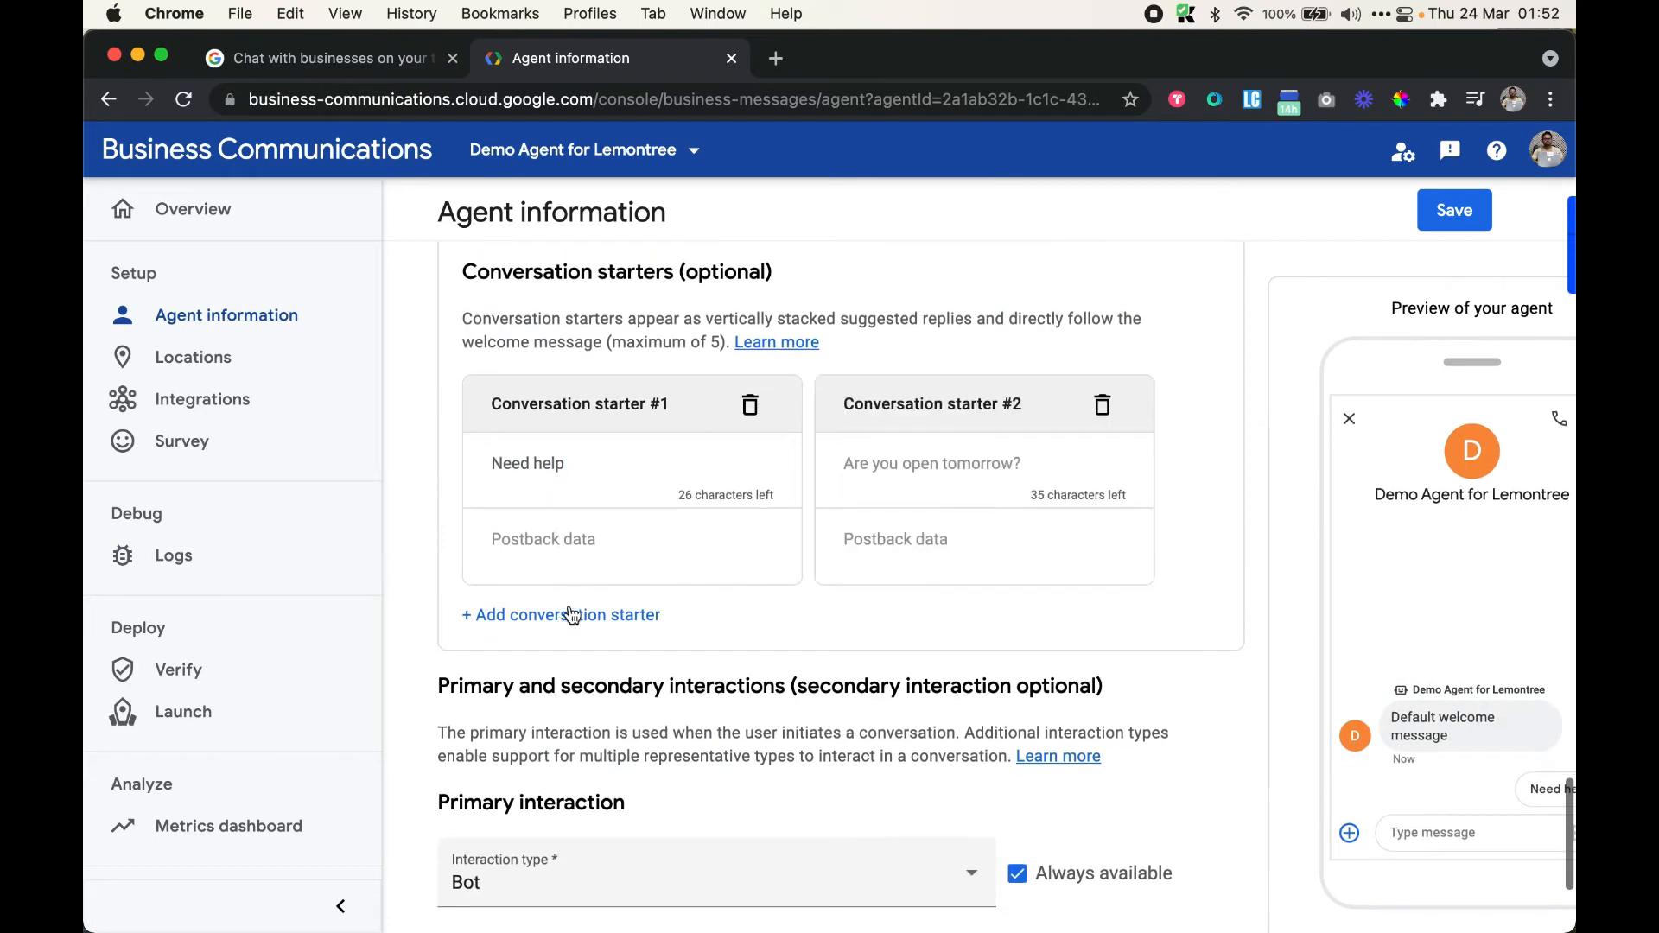
pyautogui.click(933, 470)
pyautogui.write('Wha')
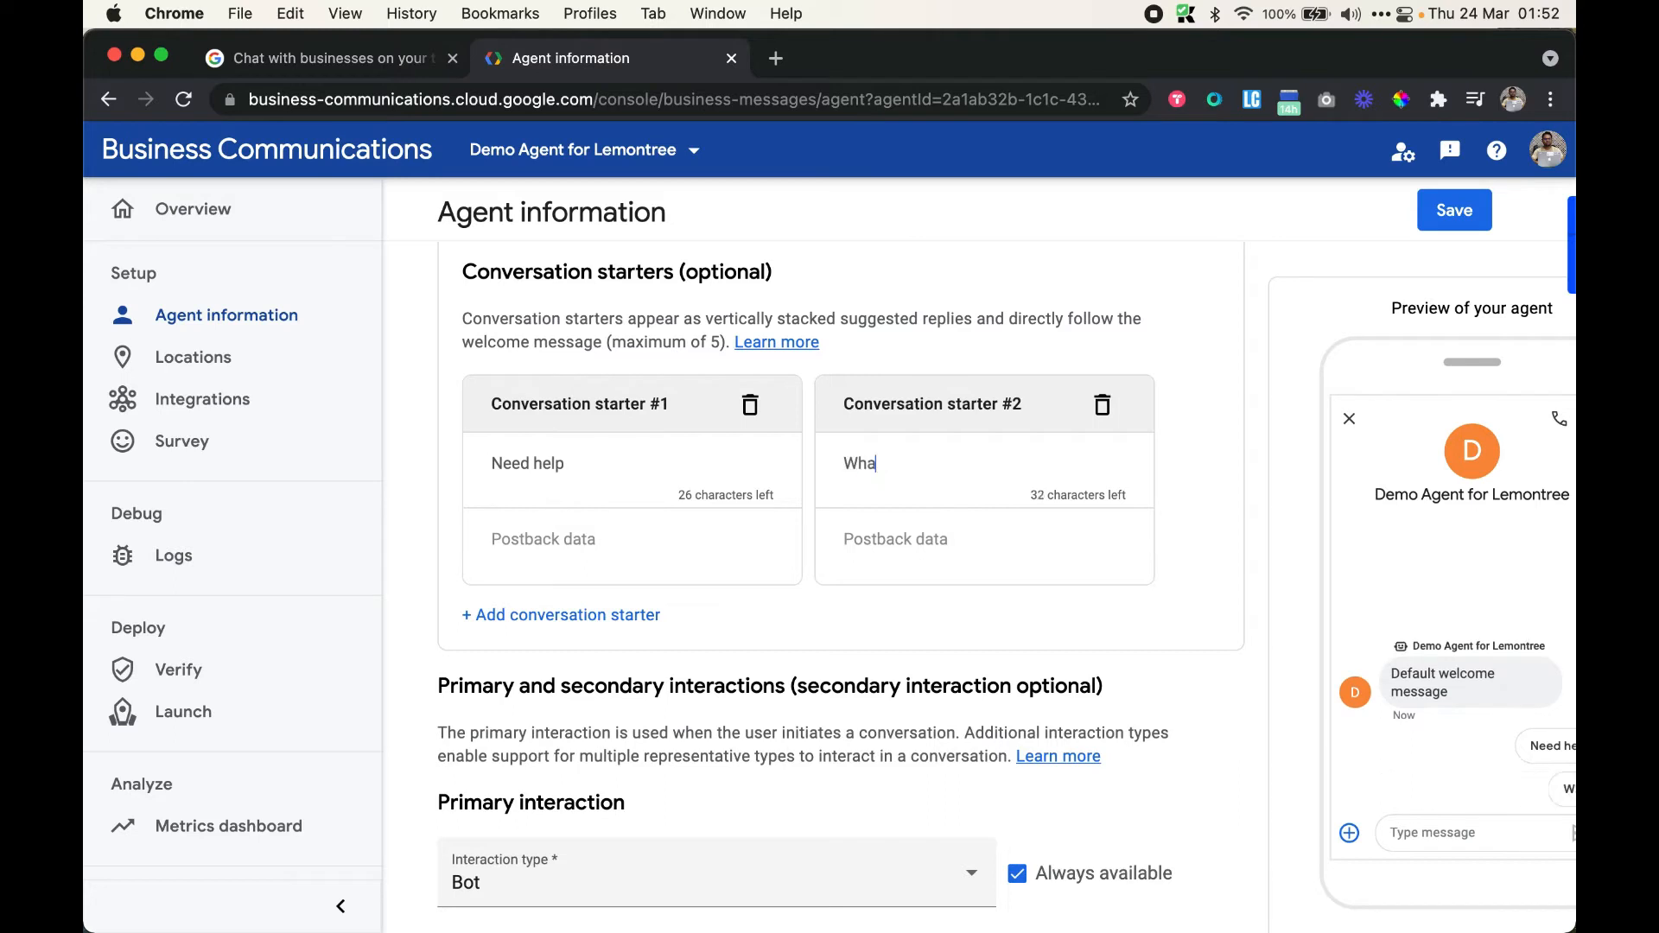
pyautogui.write('t are you timing?')
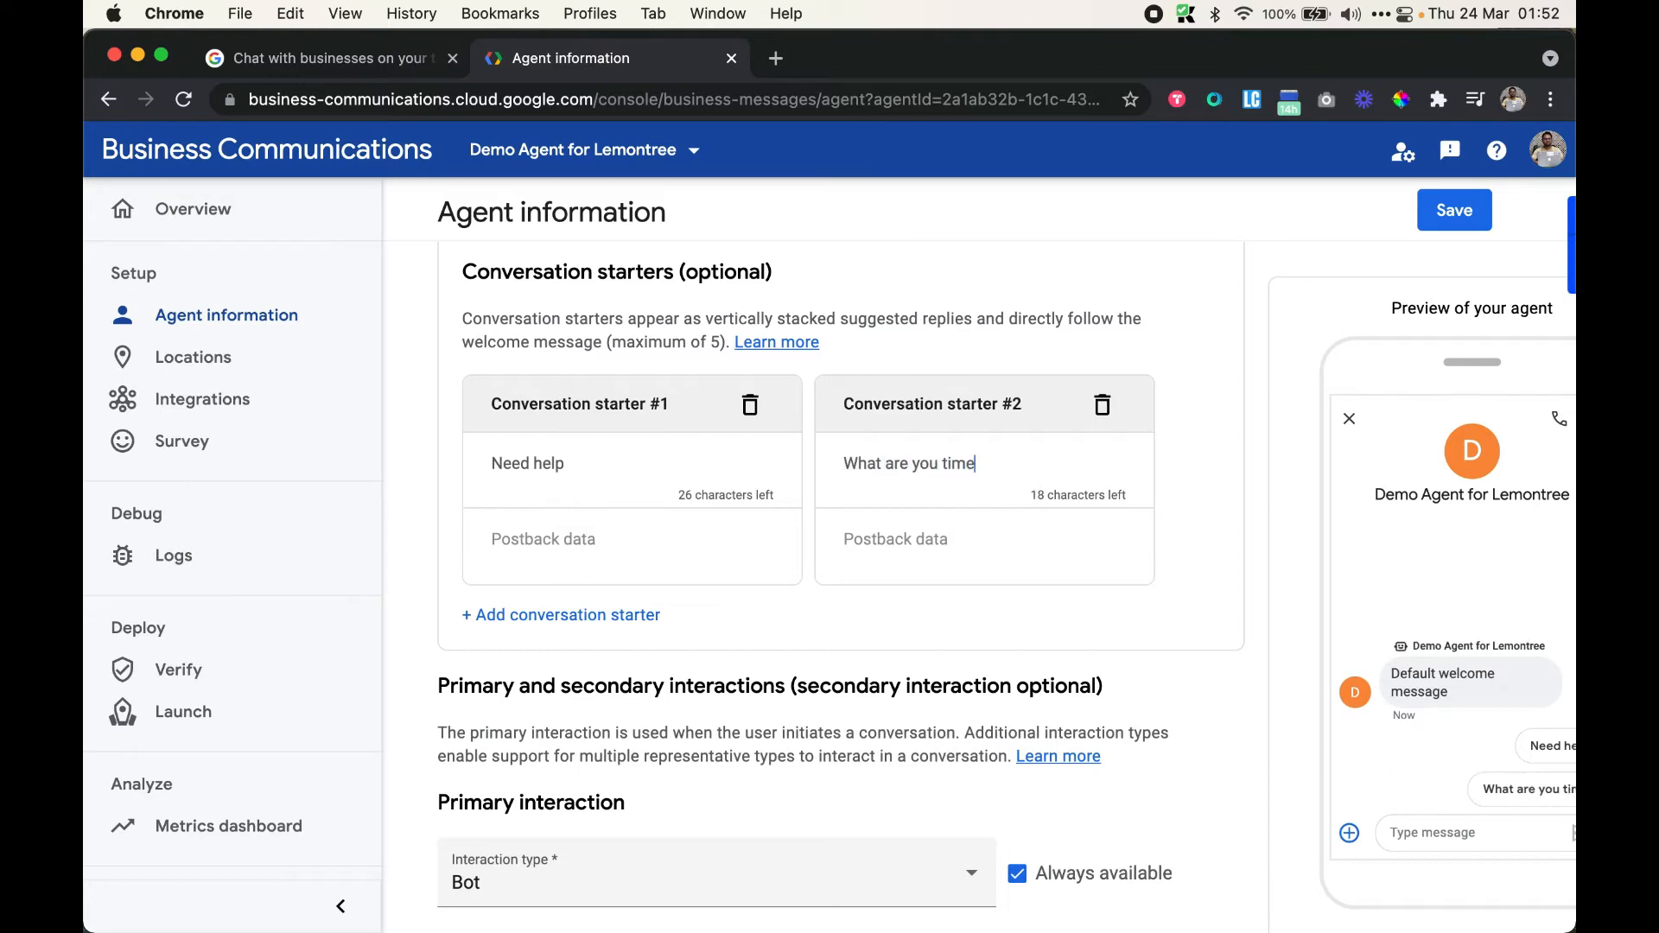
pyautogui.hscroll(2, 933, 469)
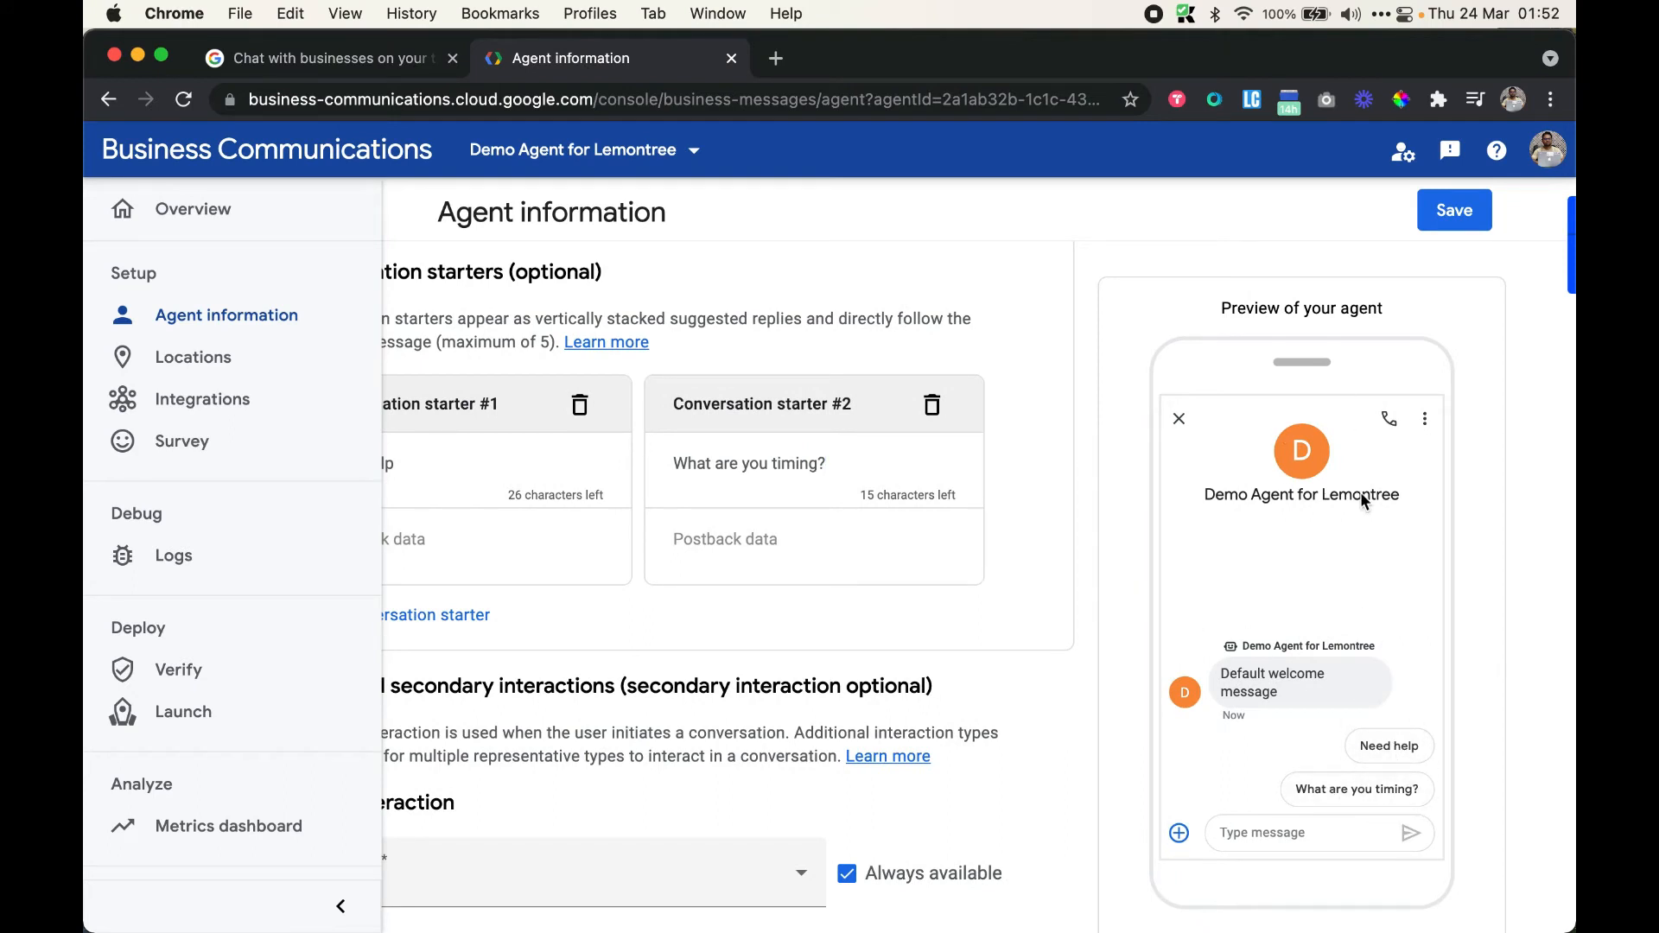
pyautogui.hscroll(-2, 951, 541)
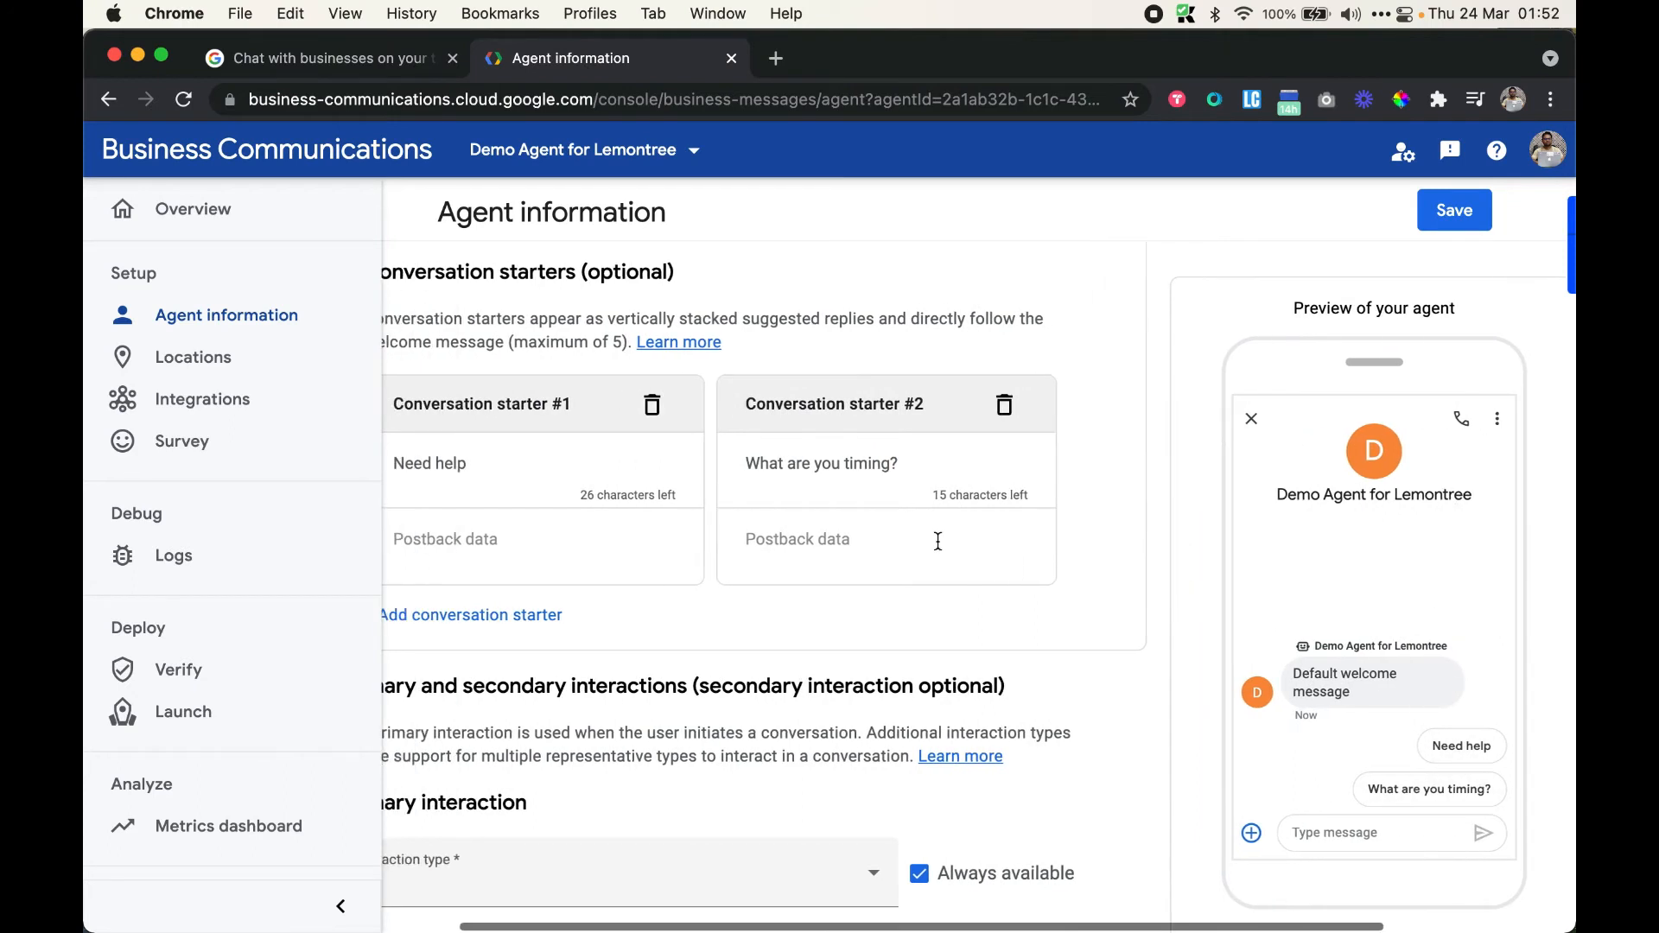
# Attempt to save, then review the Domain 1 and Phone number fields flagged as invalid
pyautogui.click(1465, 216)
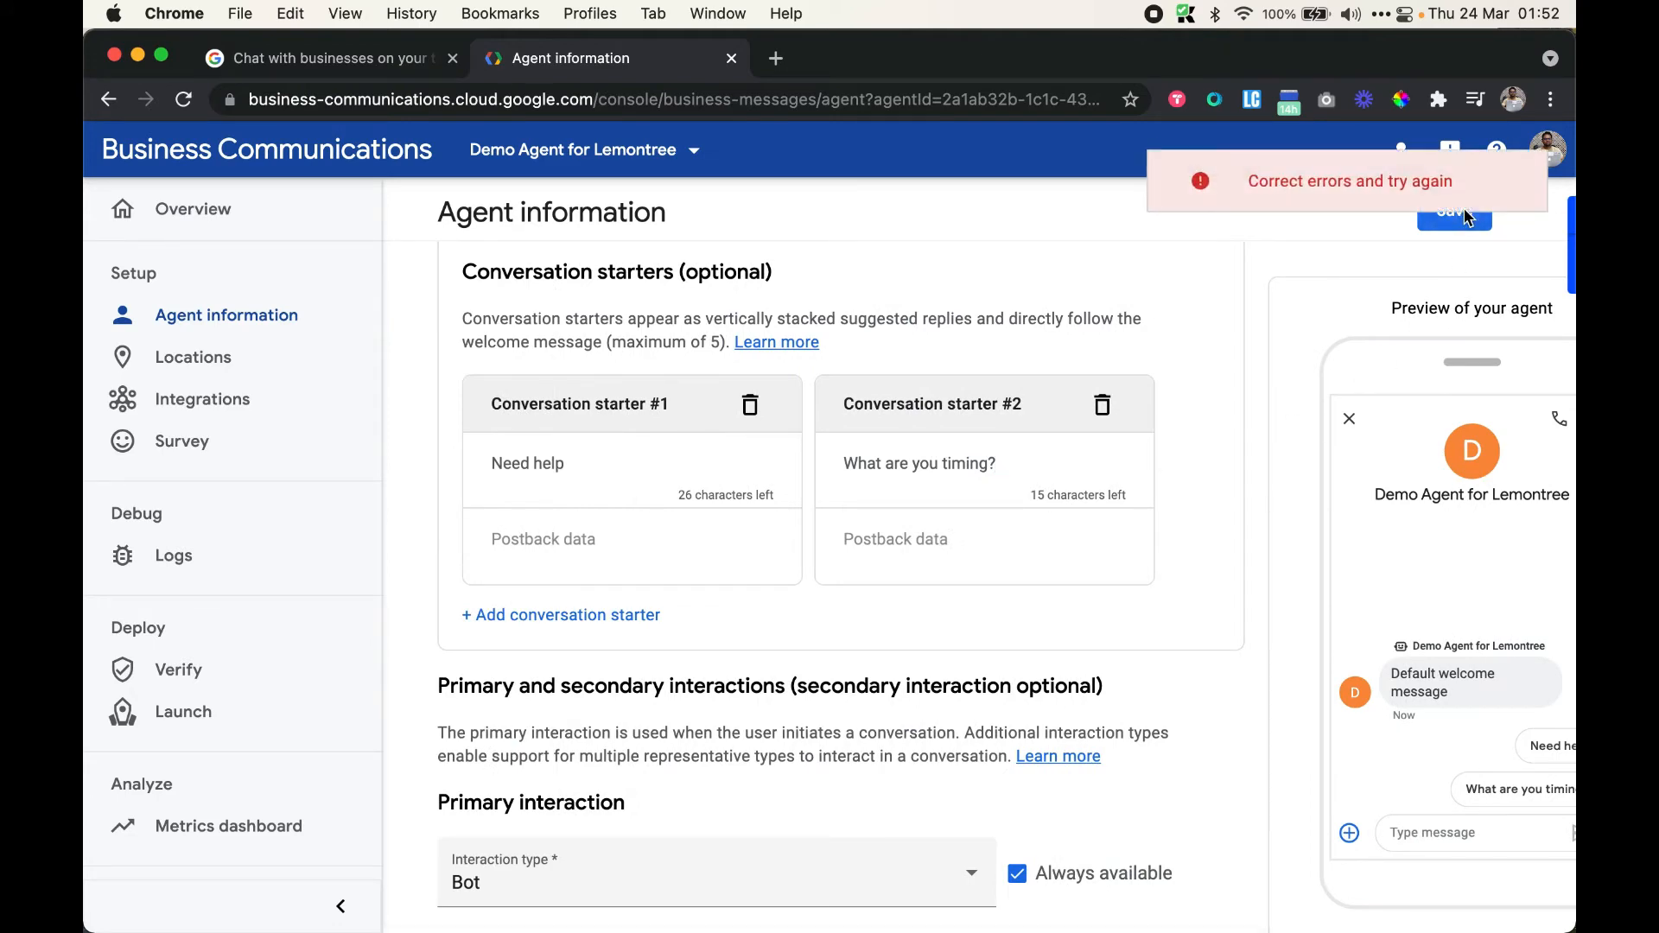
pyautogui.scroll(10, 1183, 328)
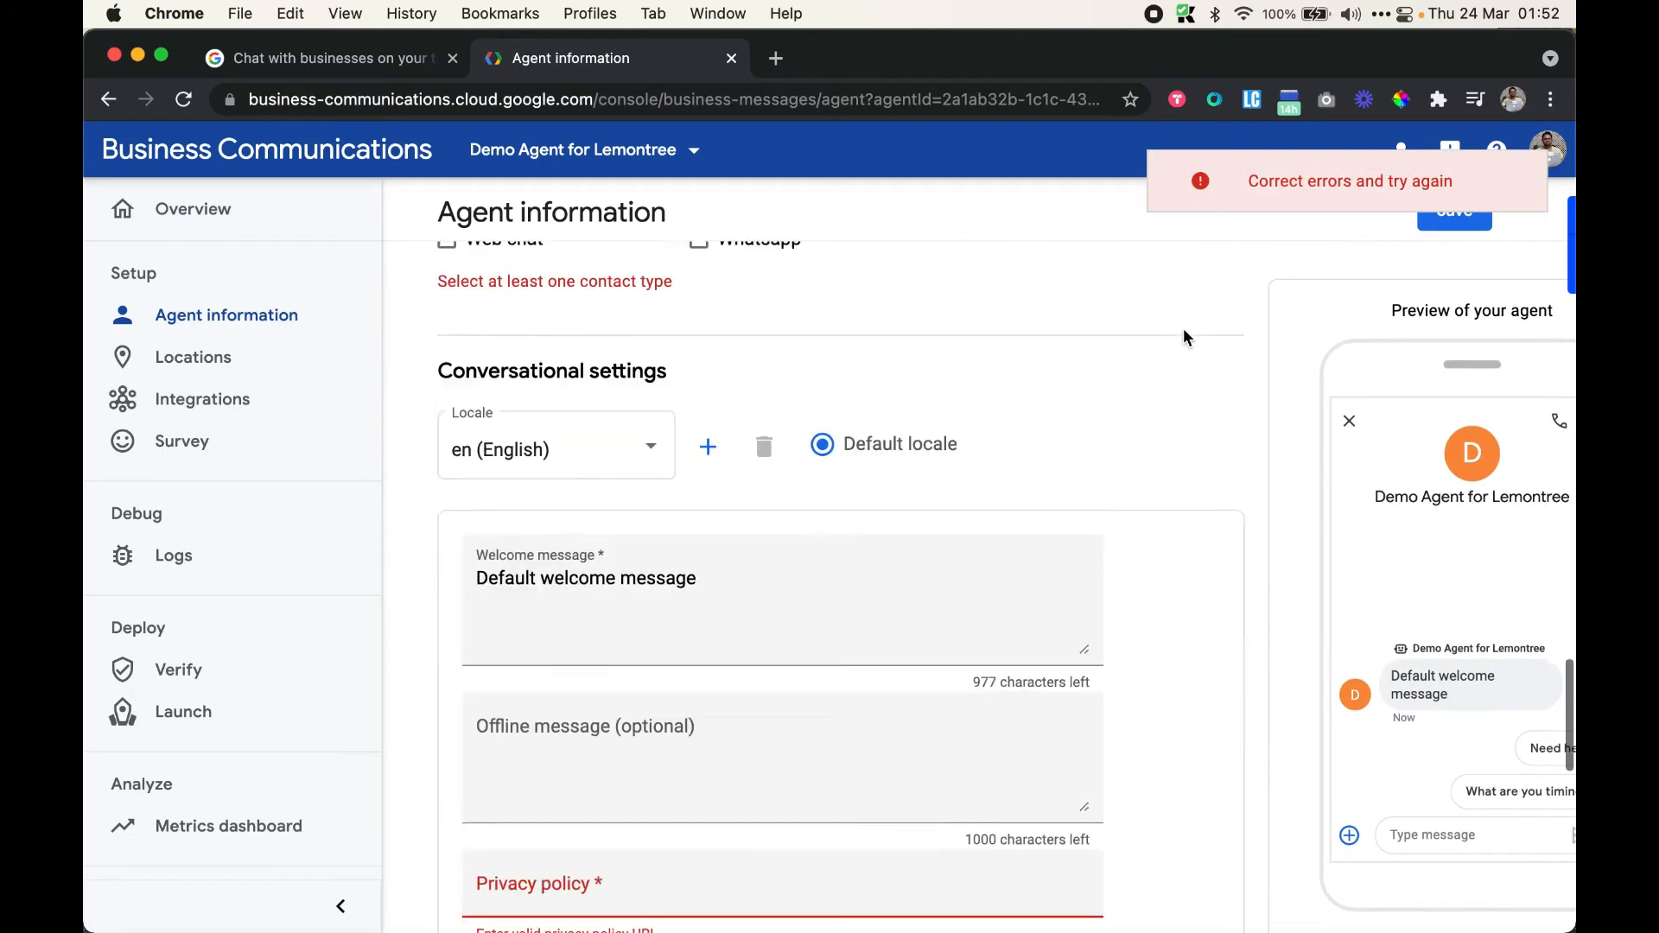
pyautogui.scroll(5, 1184, 337)
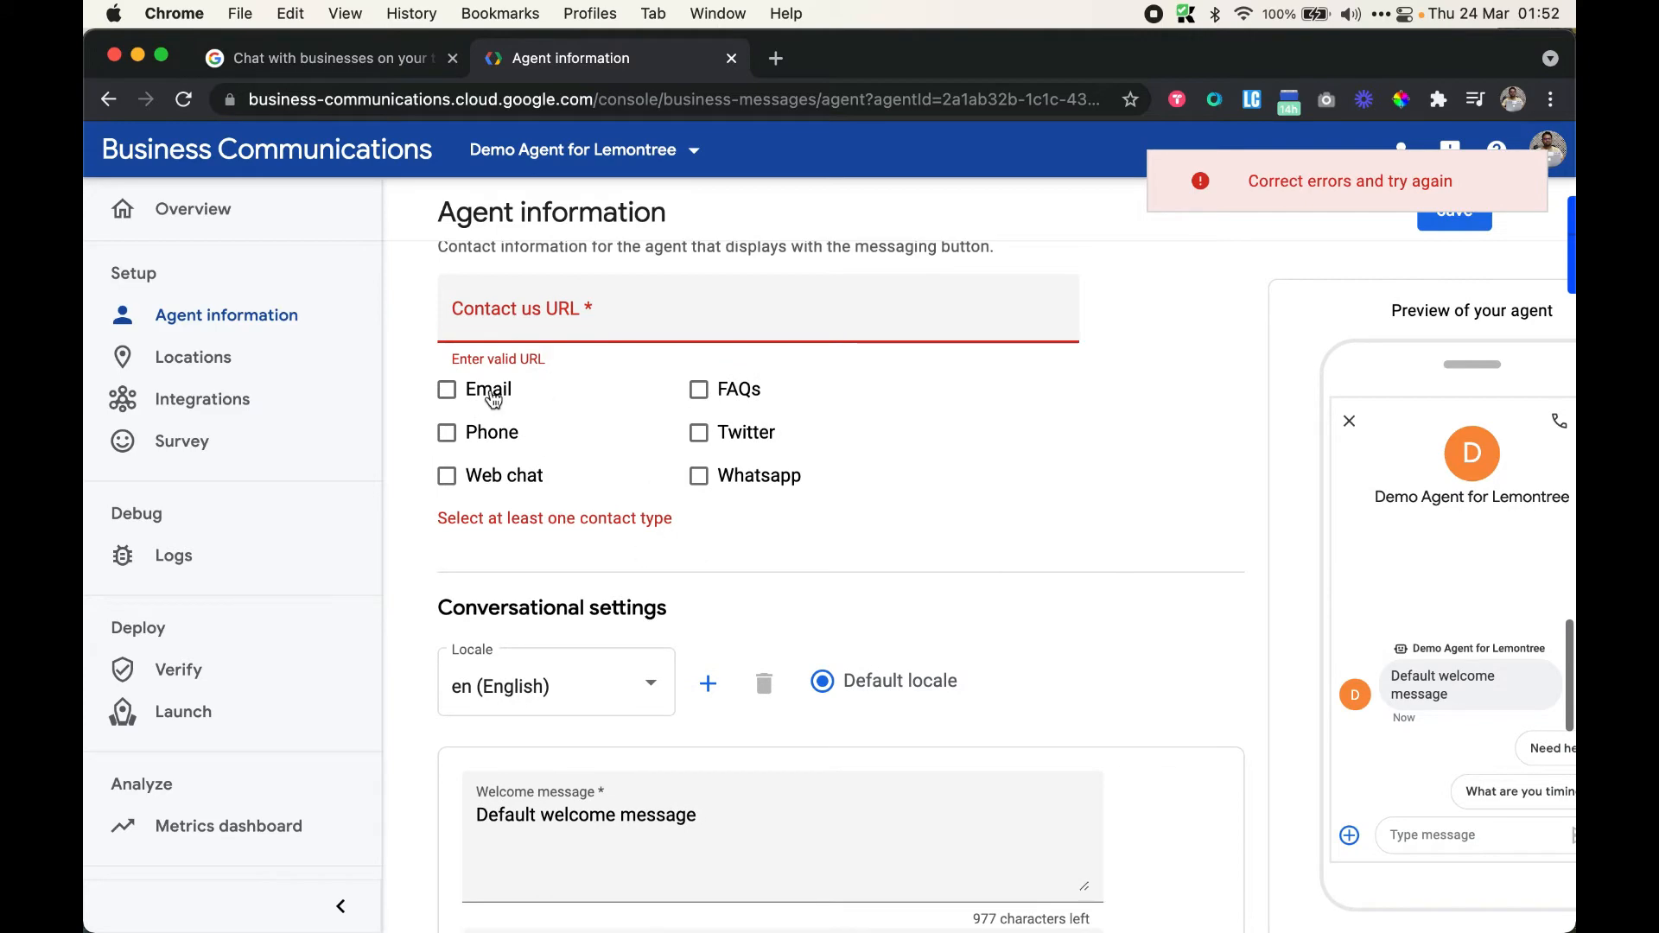
pyautogui.scroll(4, 595, 320)
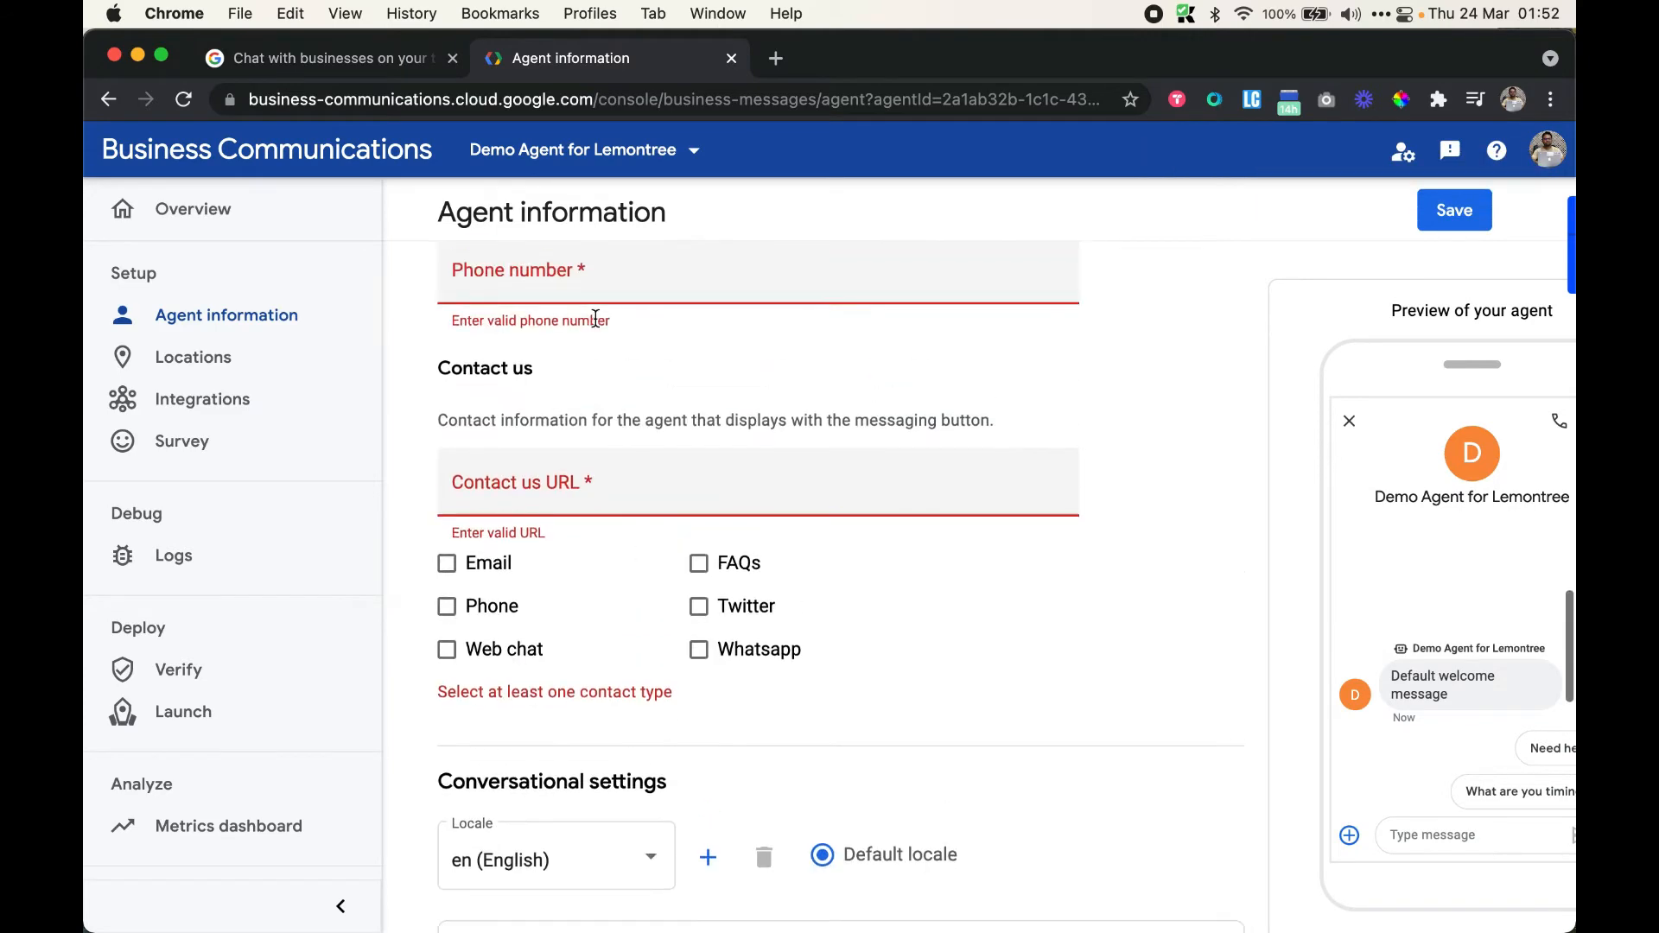
pyautogui.scroll(10, 565, 464)
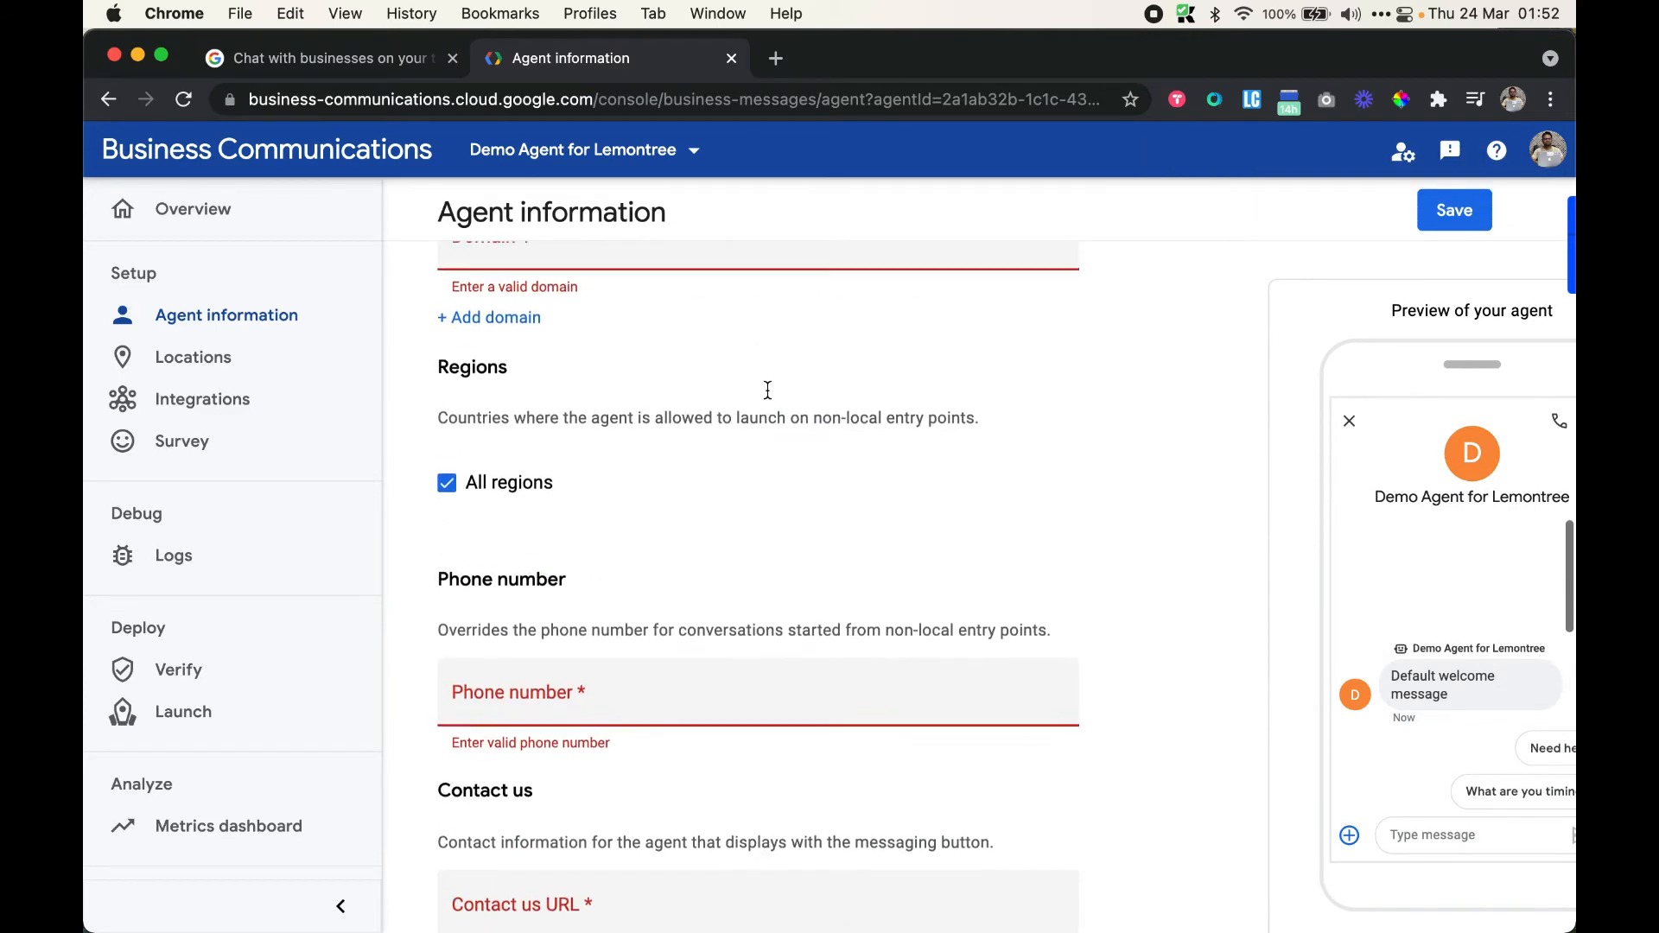
pyautogui.scroll(2, 765, 387)
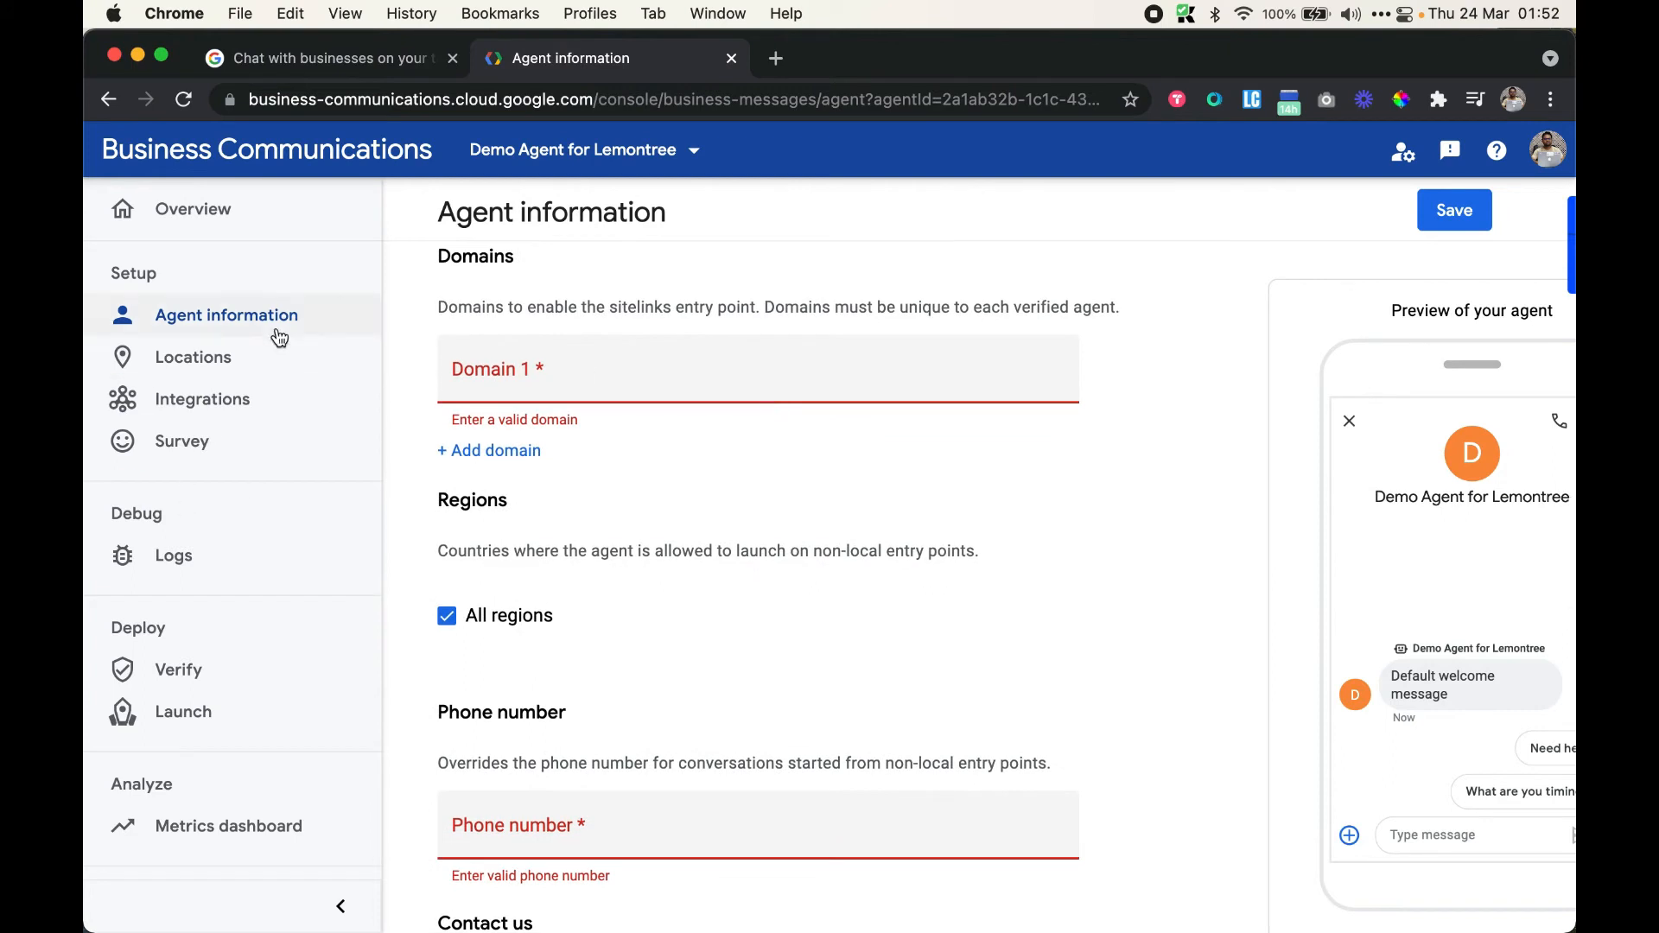
pyautogui.hscroll(1, 1527, 680)
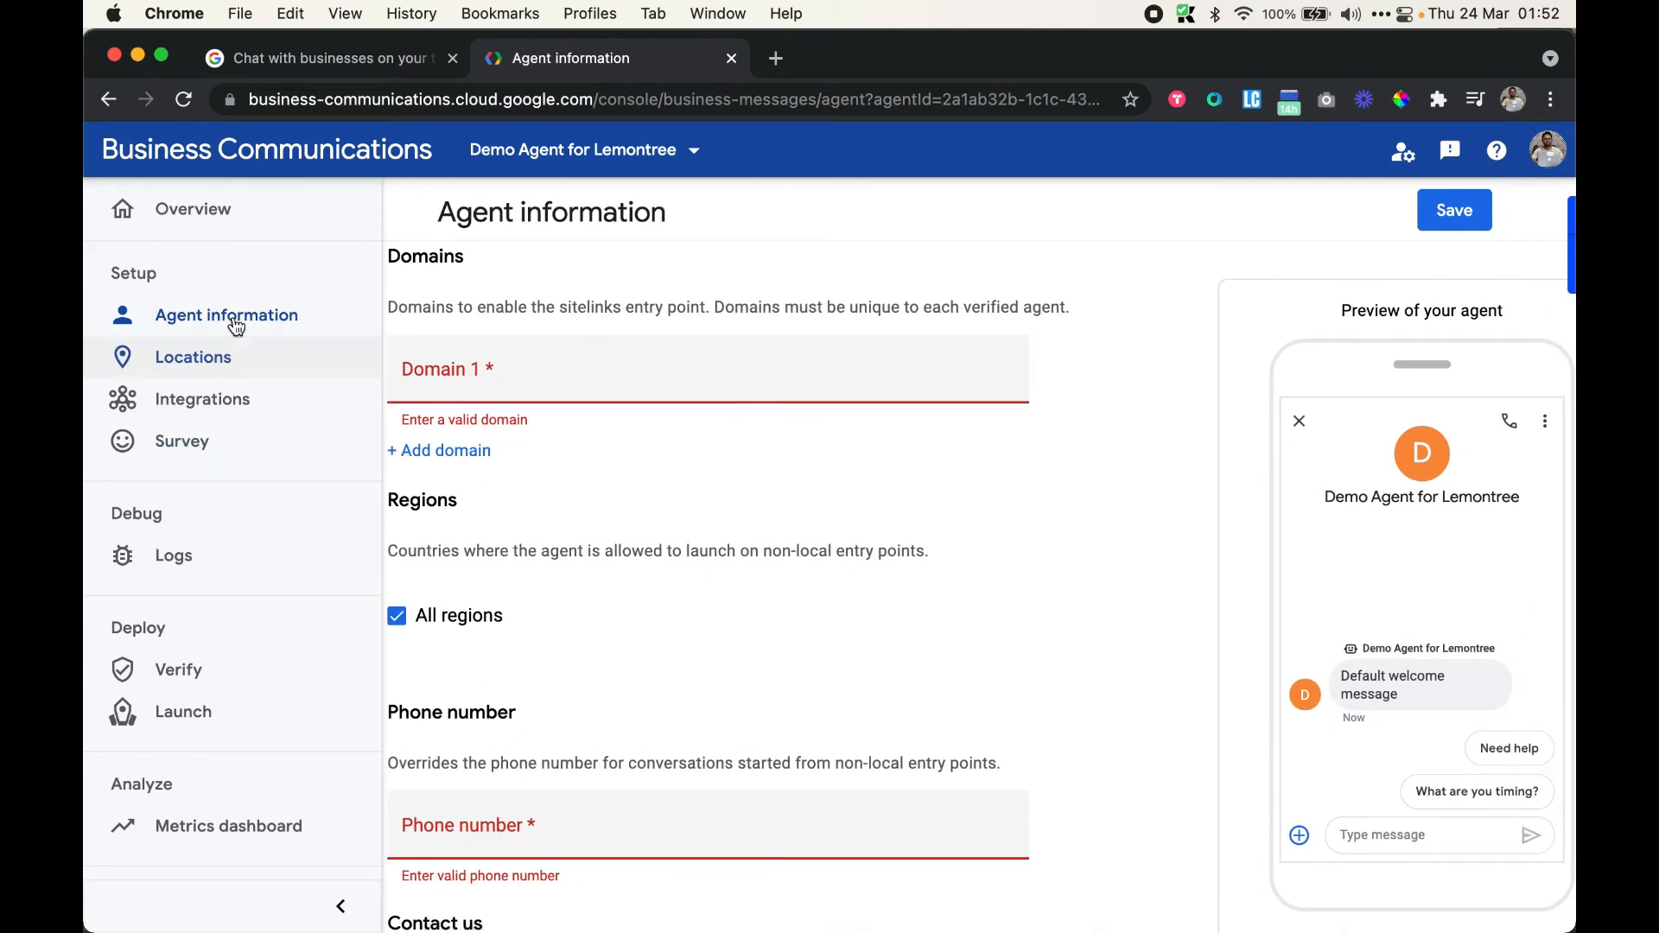
# Go to the agent's empty Locations page and begin adding a location
pyautogui.click(219, 358)
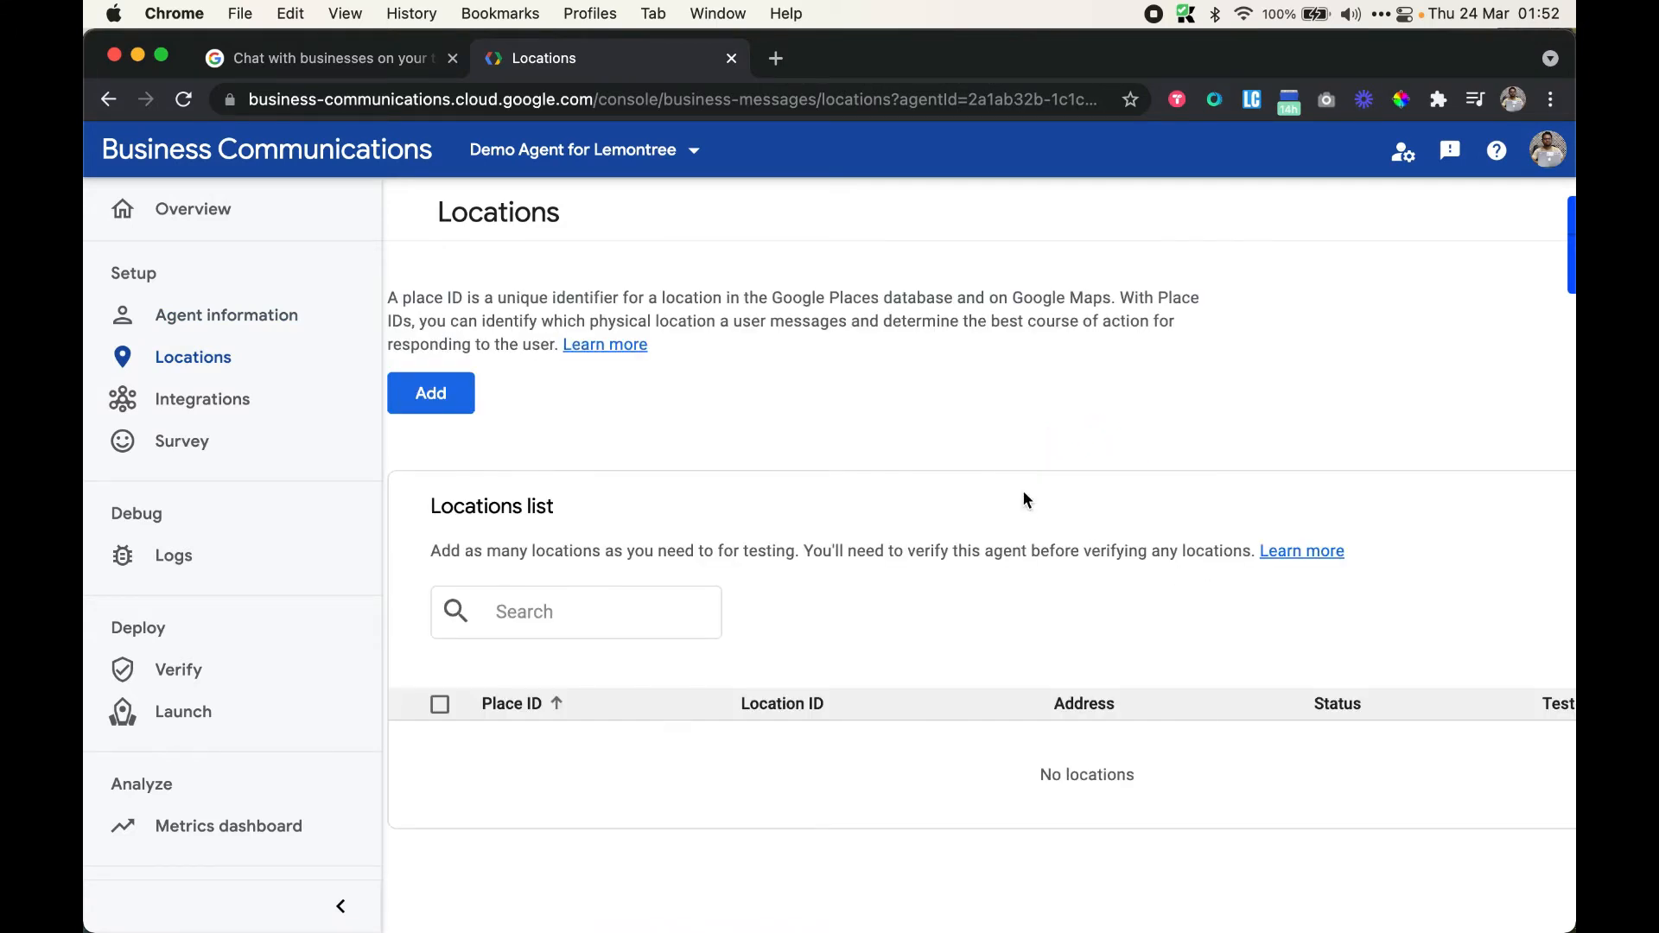
pyautogui.hscroll(-1, 954, 425)
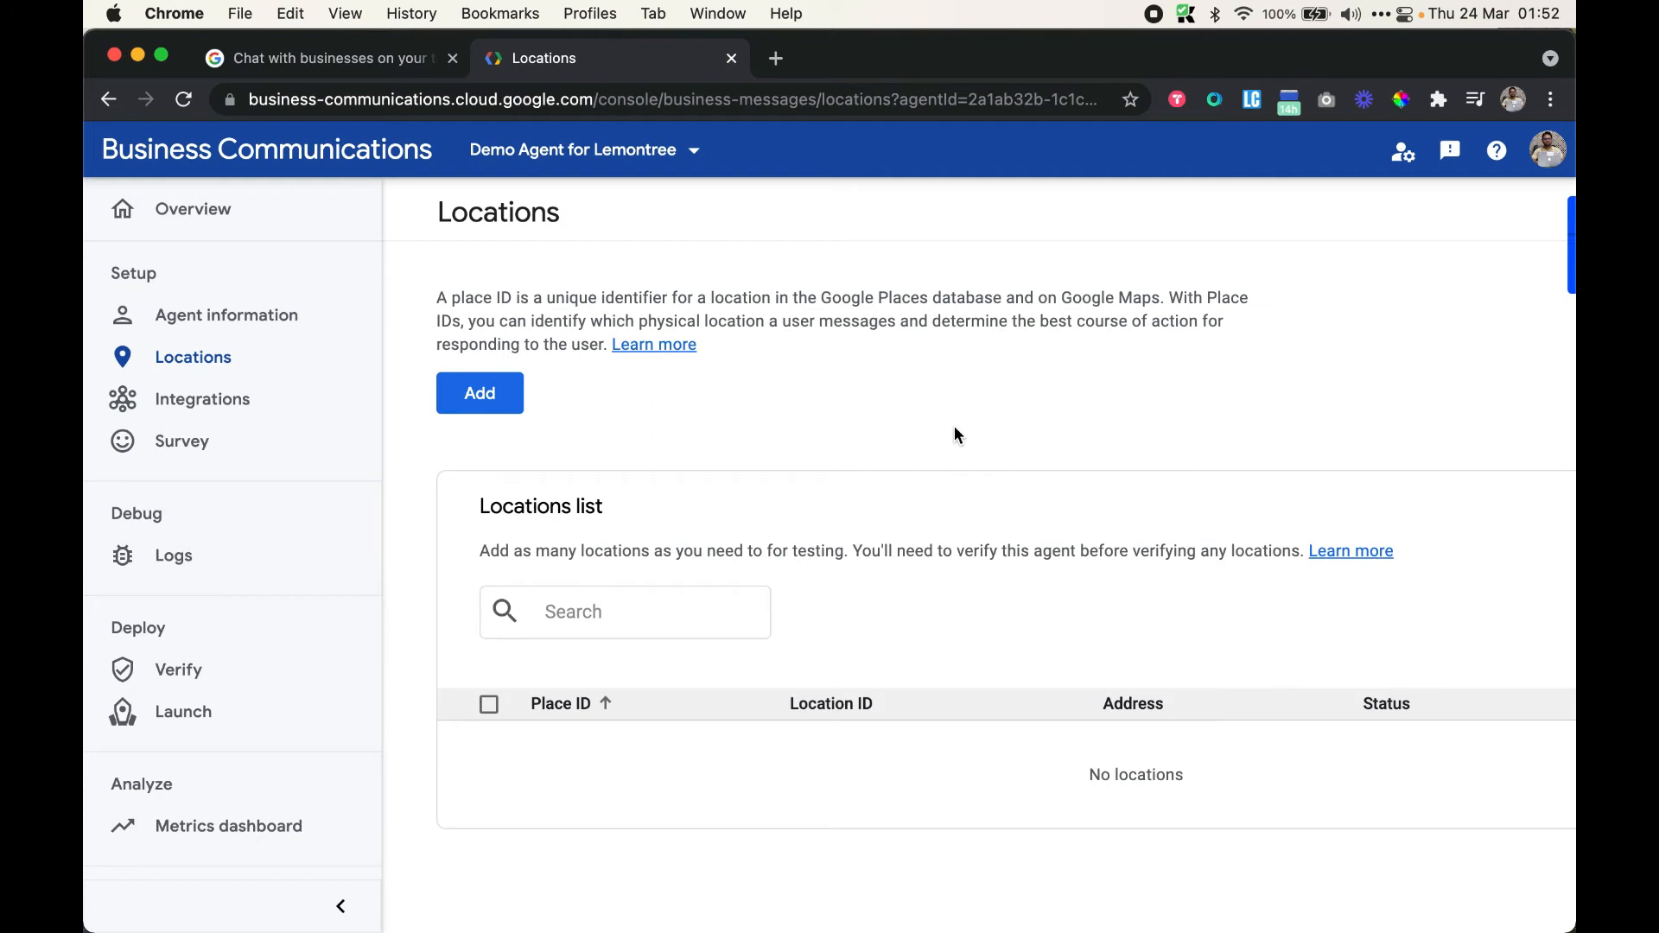
pyautogui.scroll(-1, 954, 426)
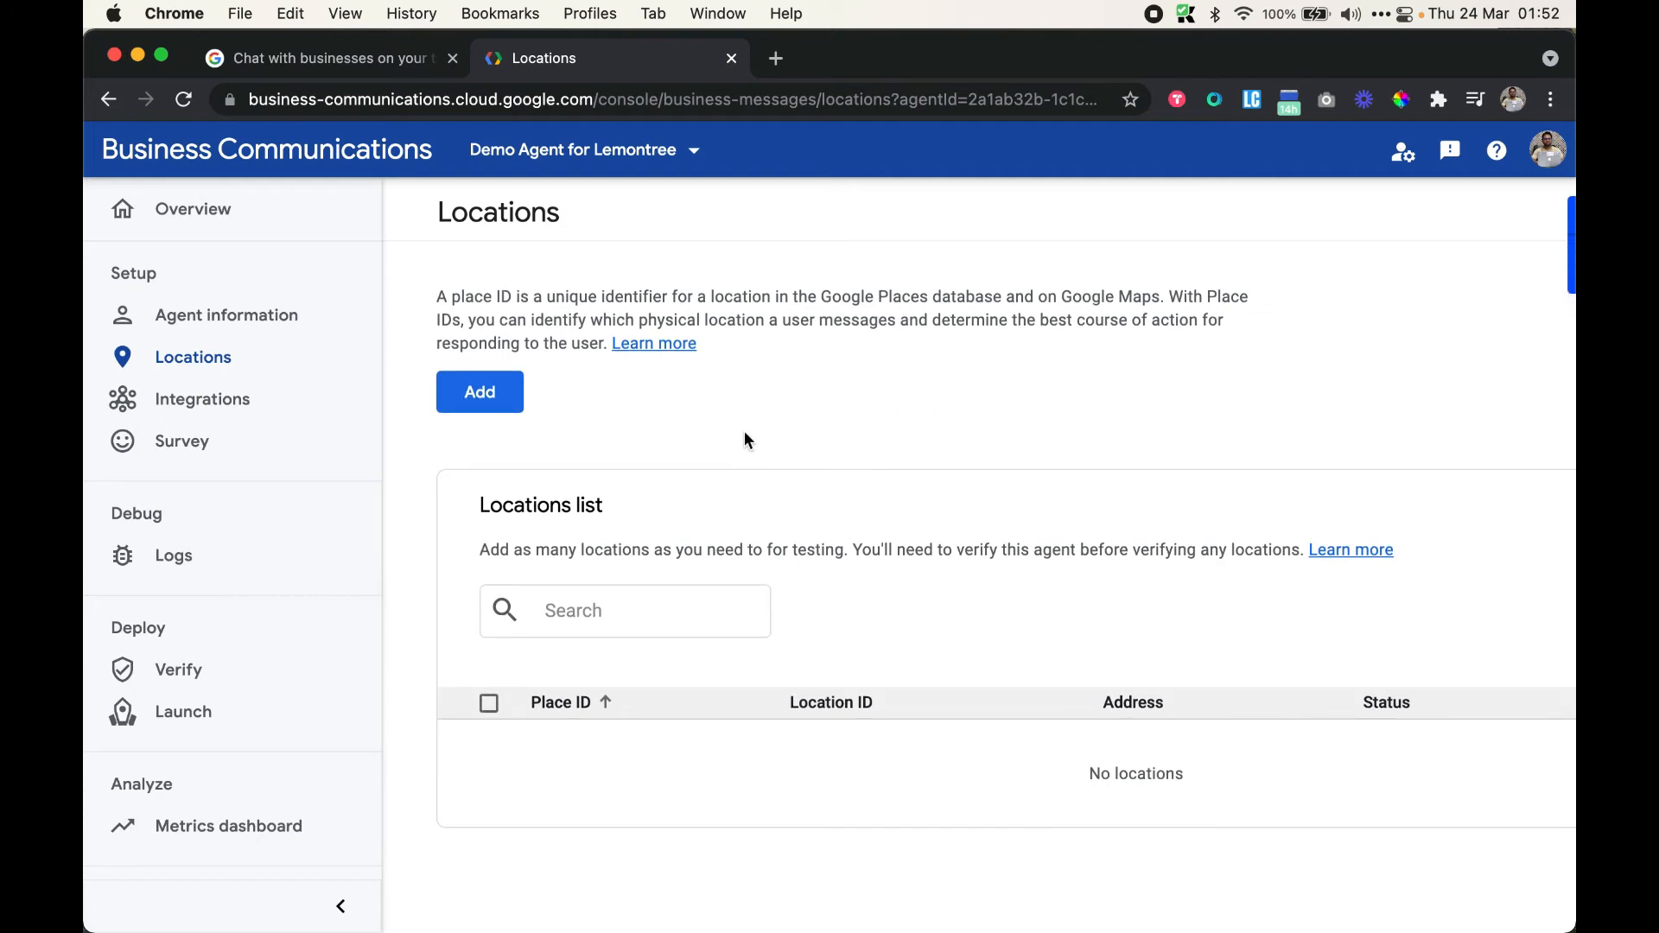
pyautogui.click(515, 400)
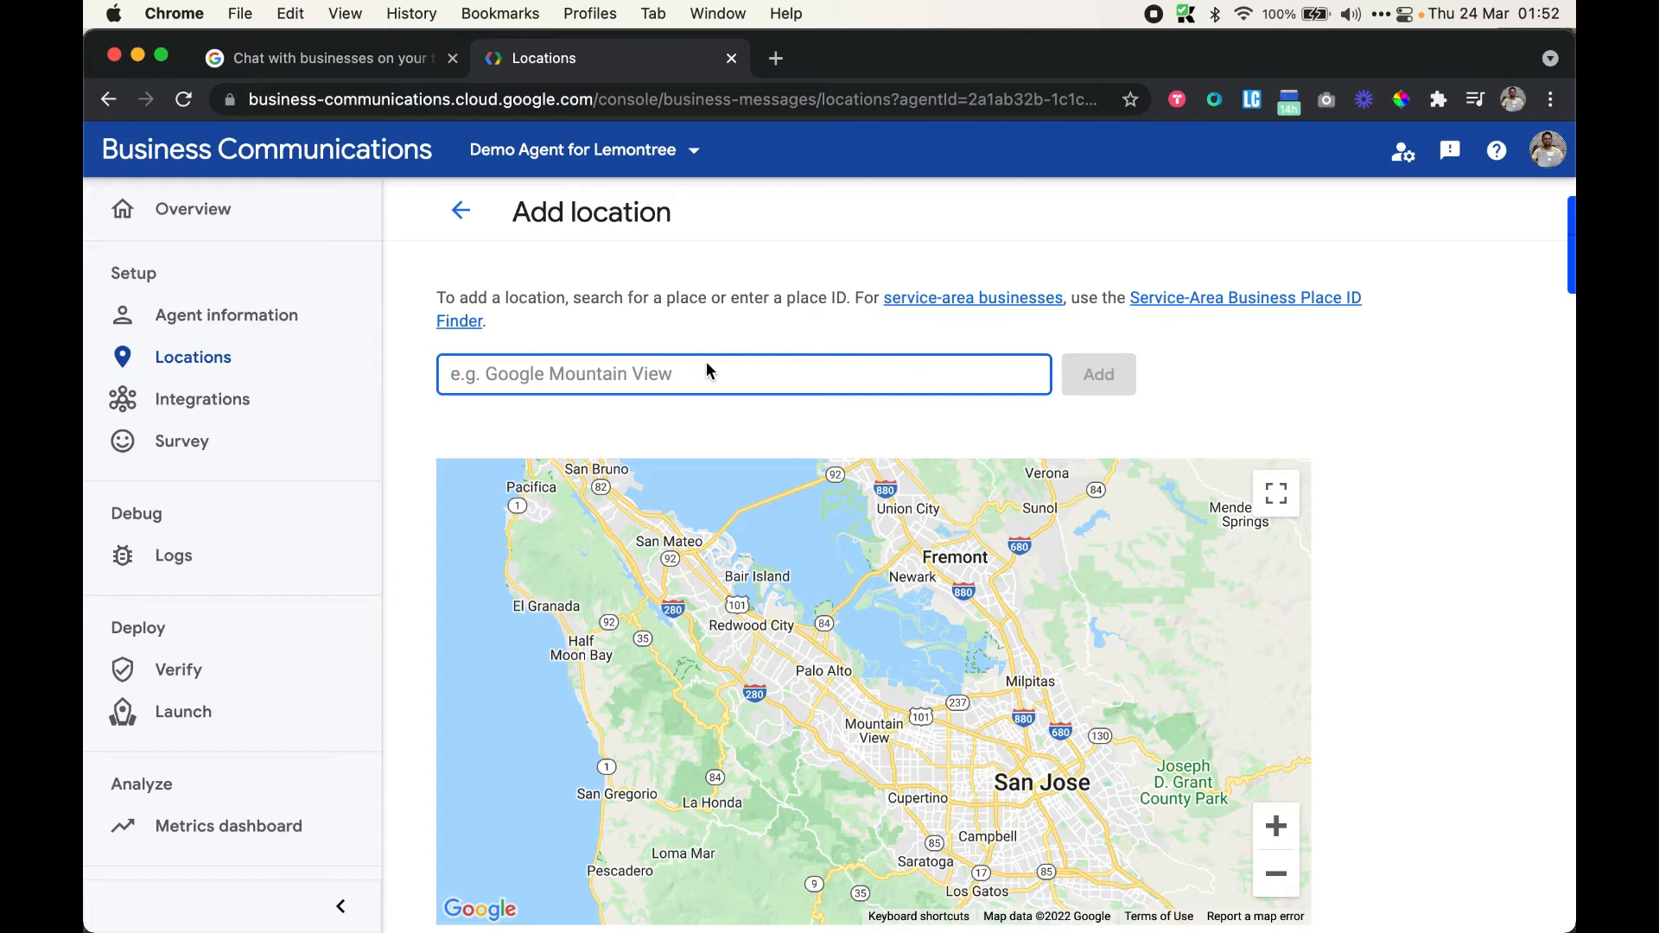
# Search 'lemontree hotels' and add the Lemon Tree place at 57 E Holly St, Pasadena
pyautogui.write('lemontree')
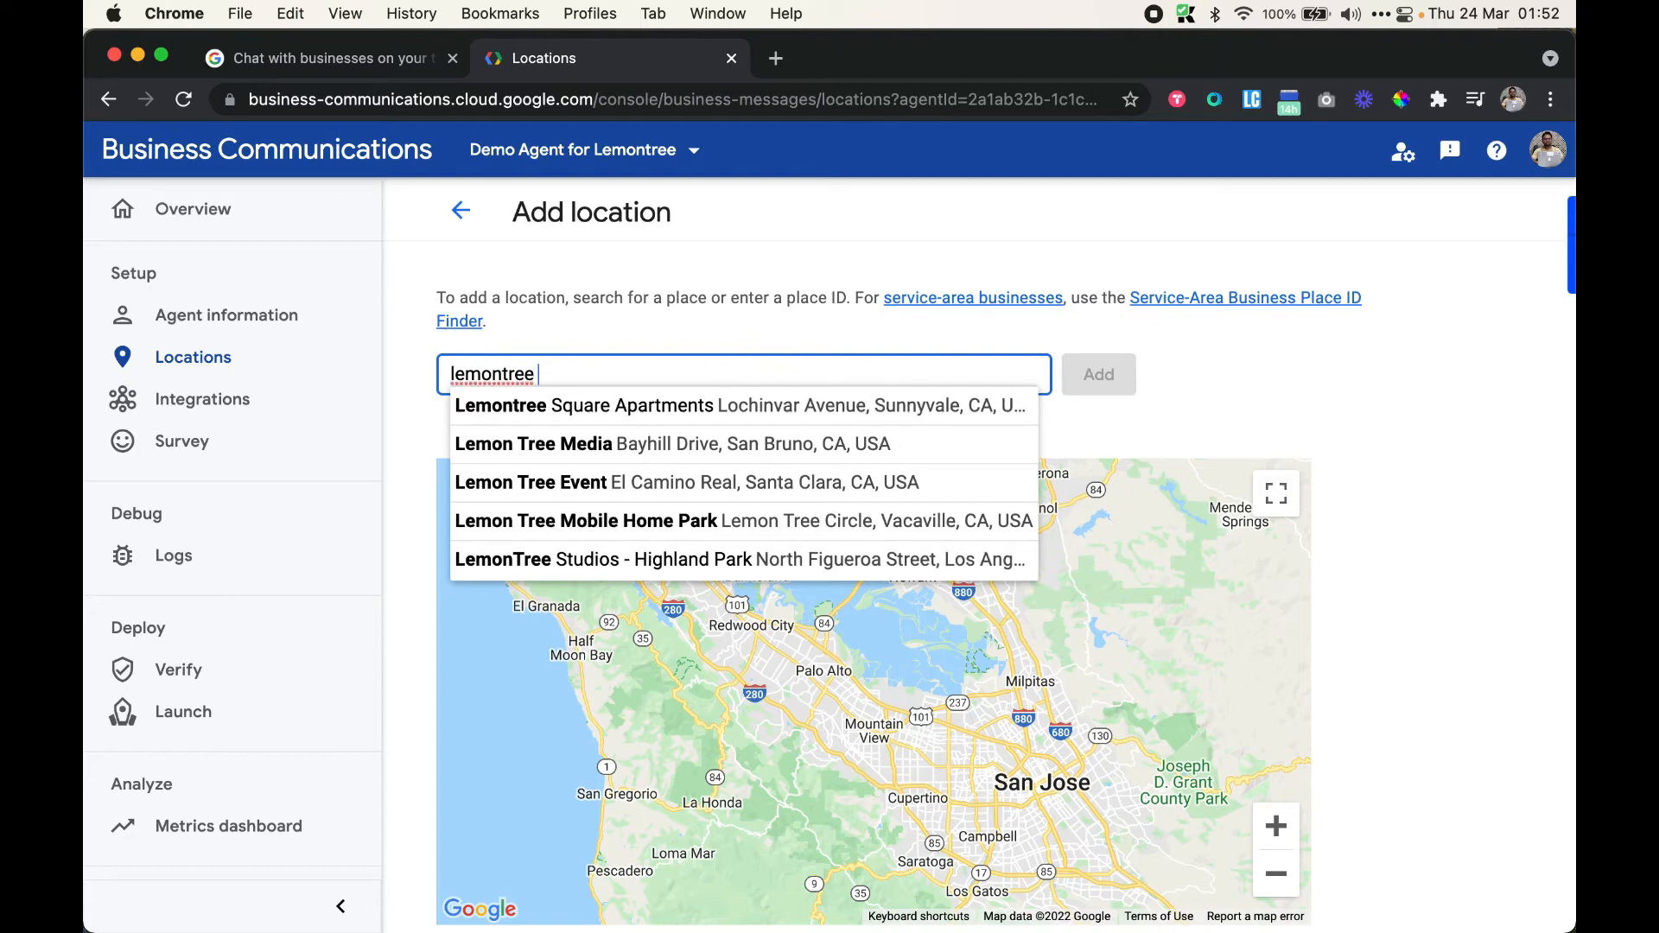
pyautogui.write(' hotels')
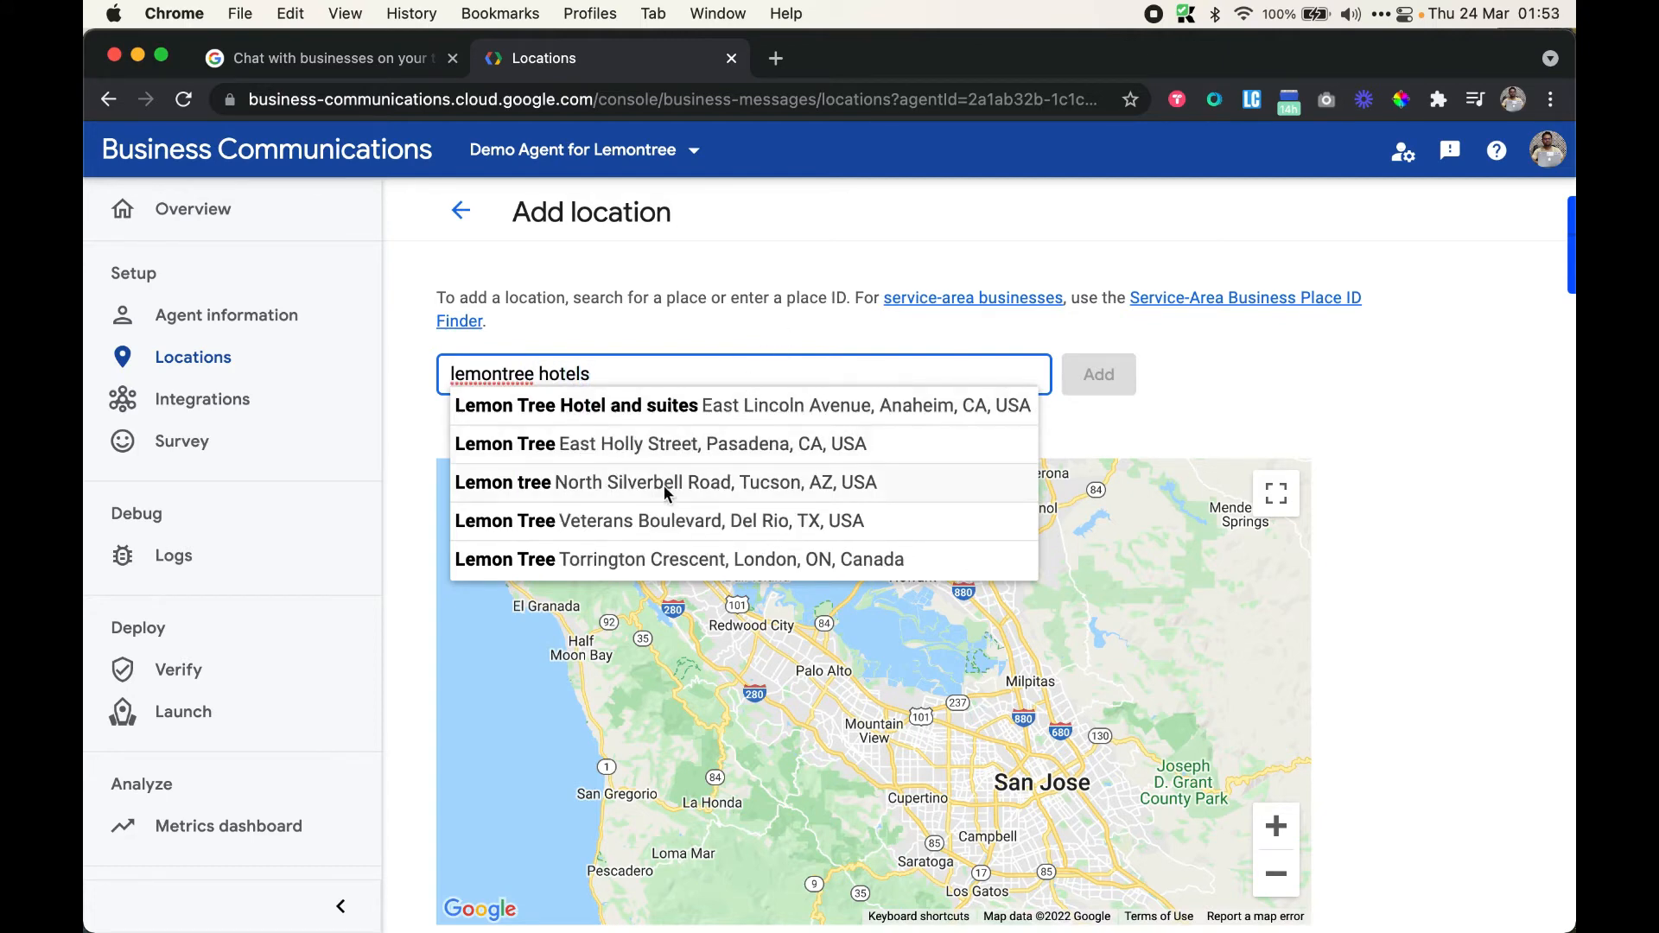
pyautogui.click(713, 445)
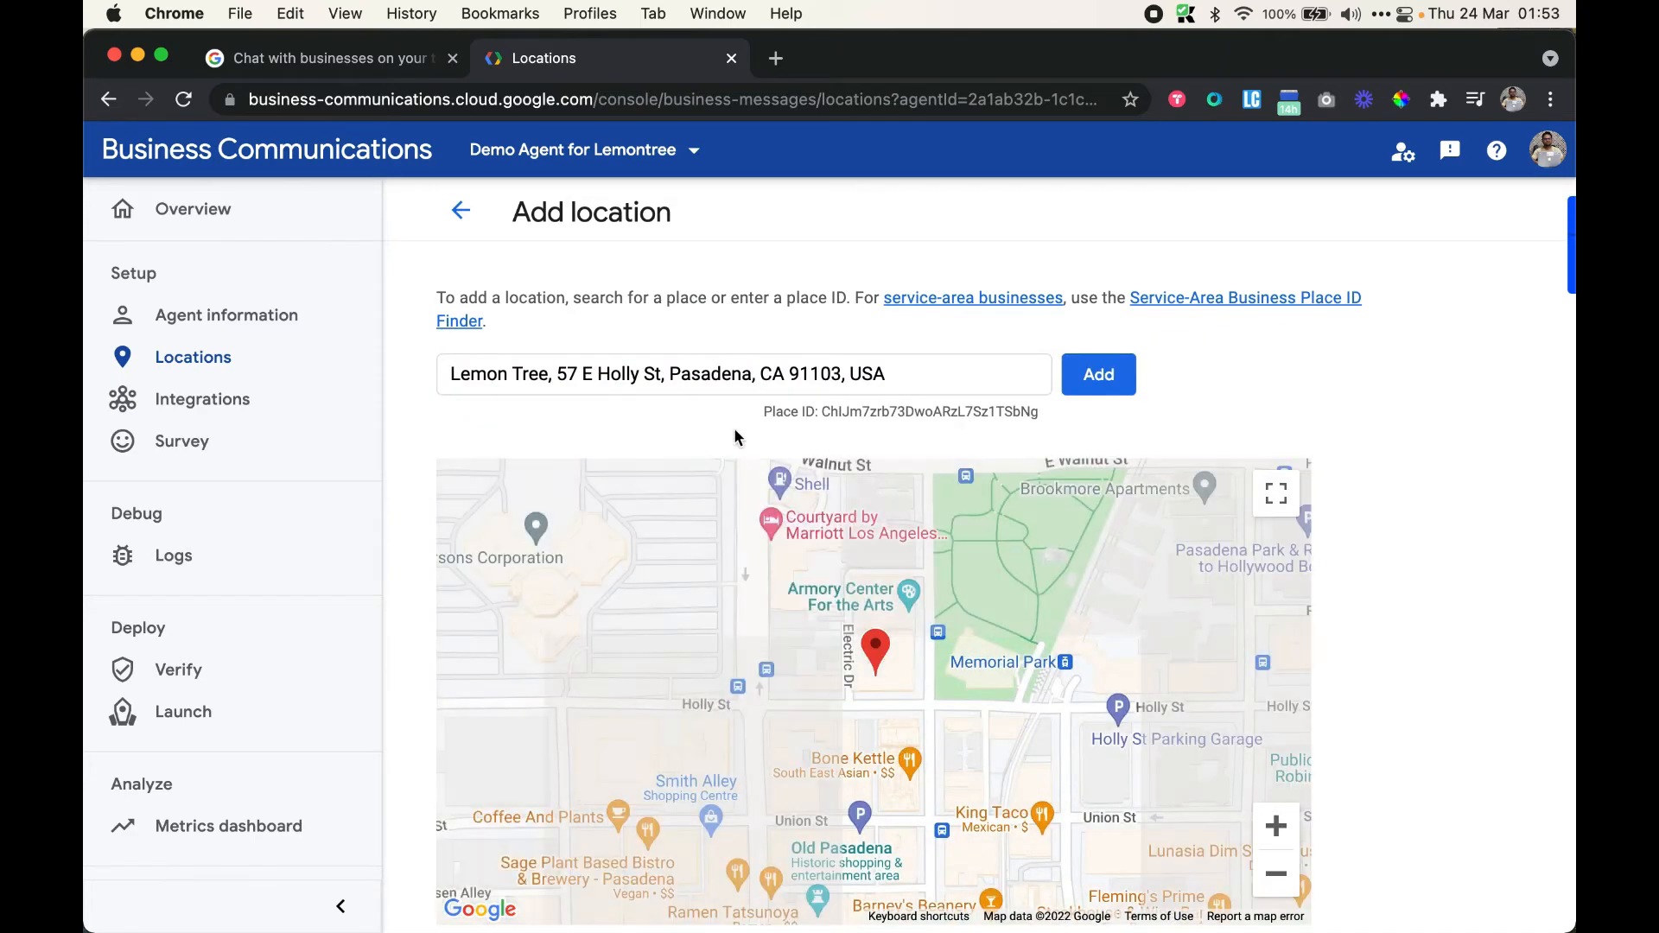
pyautogui.click(1108, 376)
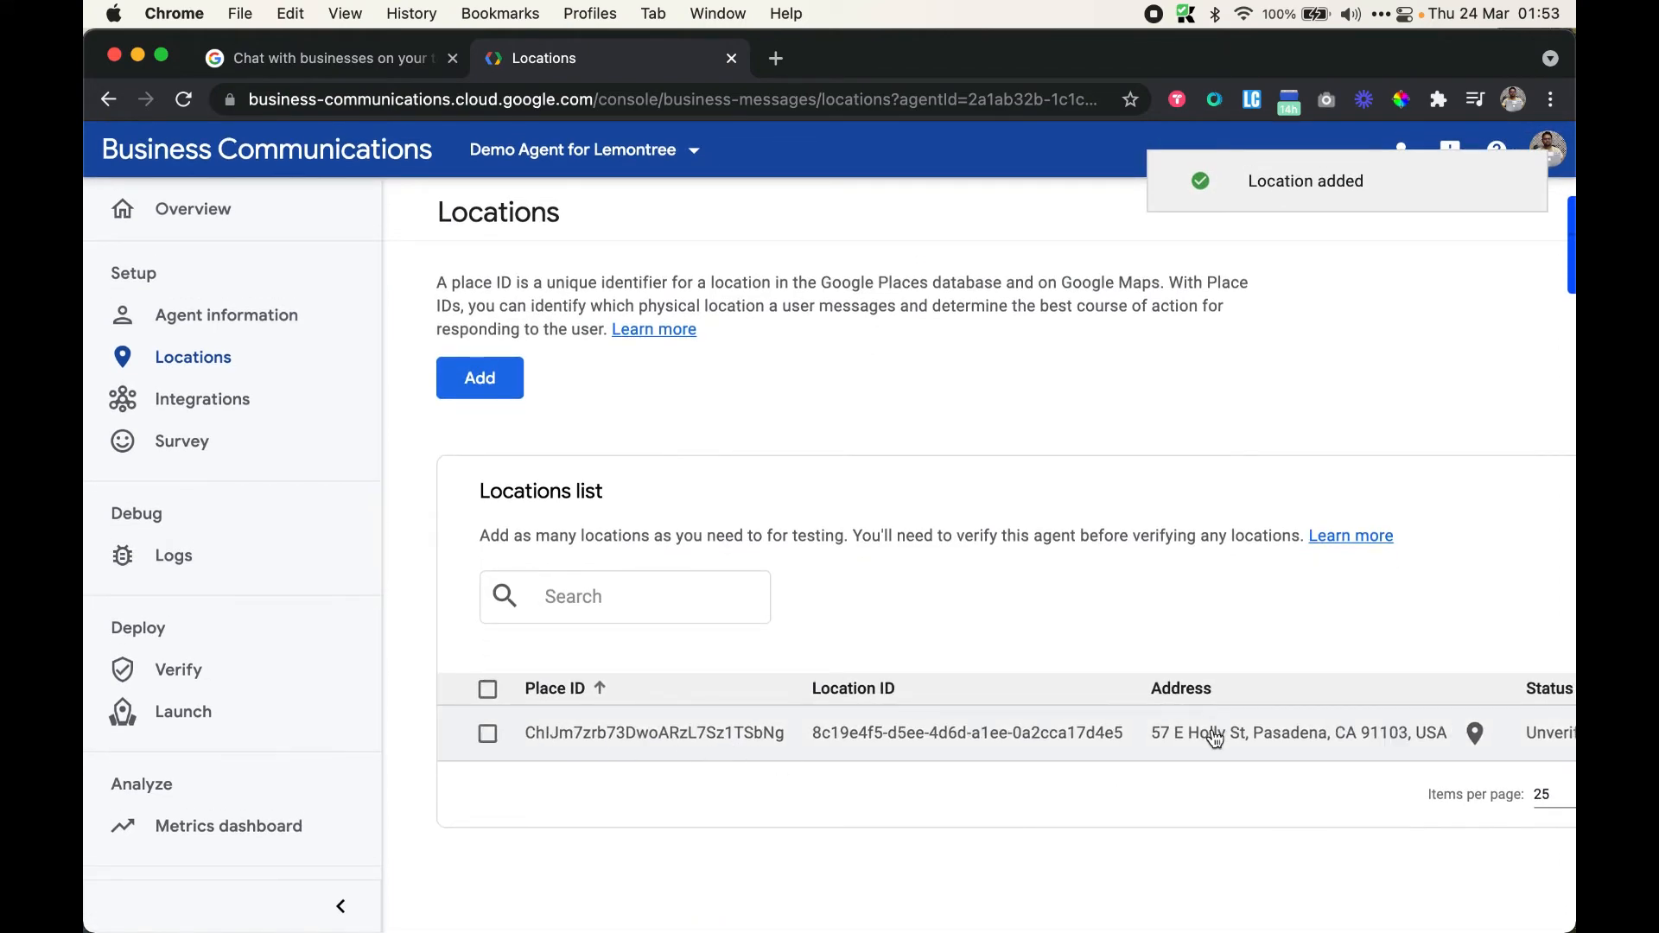
# Copy the Android test URL from the Test URLs column for the Pasadena location
pyautogui.hscroll(3, 1211, 734)
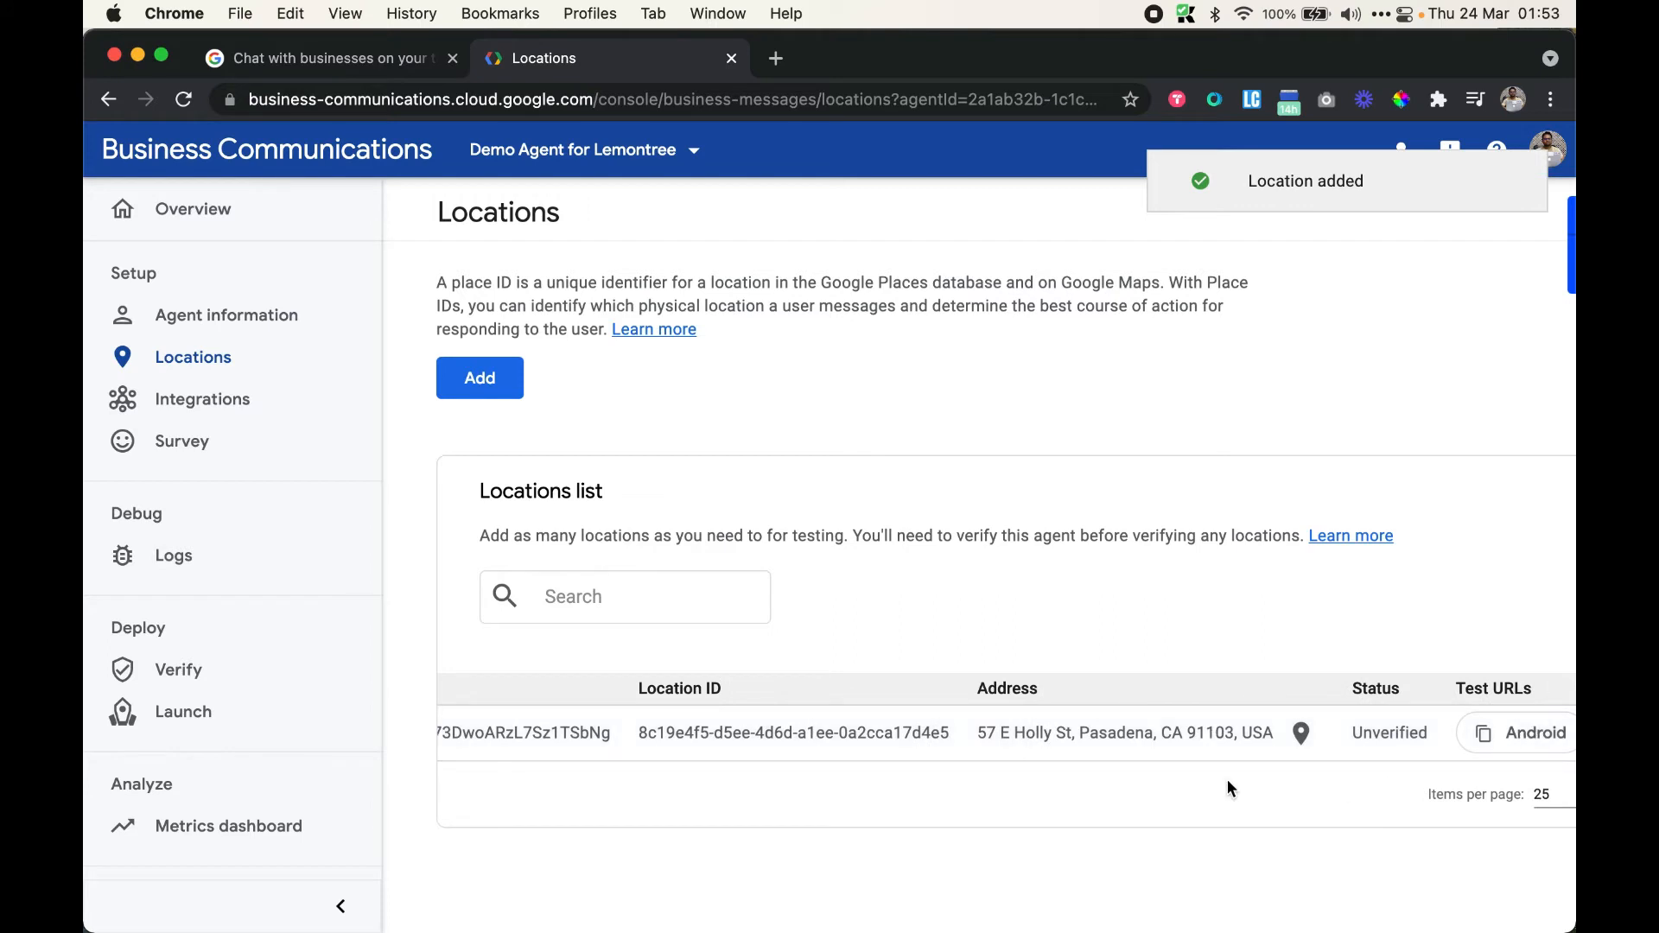
pyautogui.hscroll(5, 1356, 701)
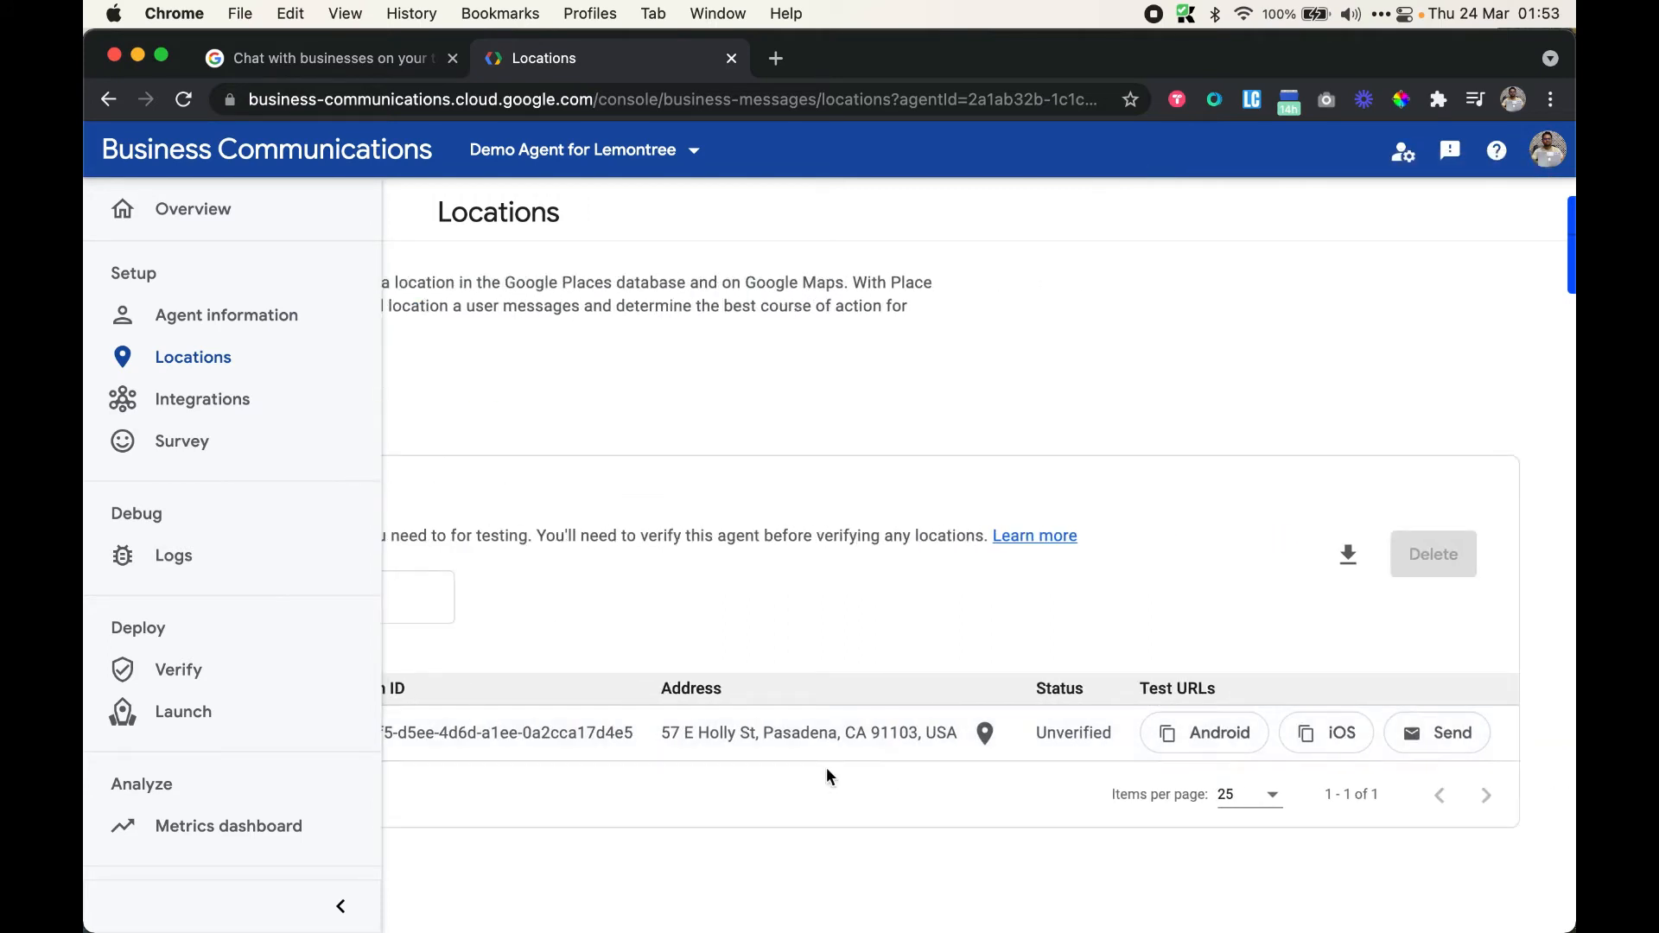
pyautogui.hscroll(-3, 916, 757)
pyautogui.hscroll(-5, 858, 741)
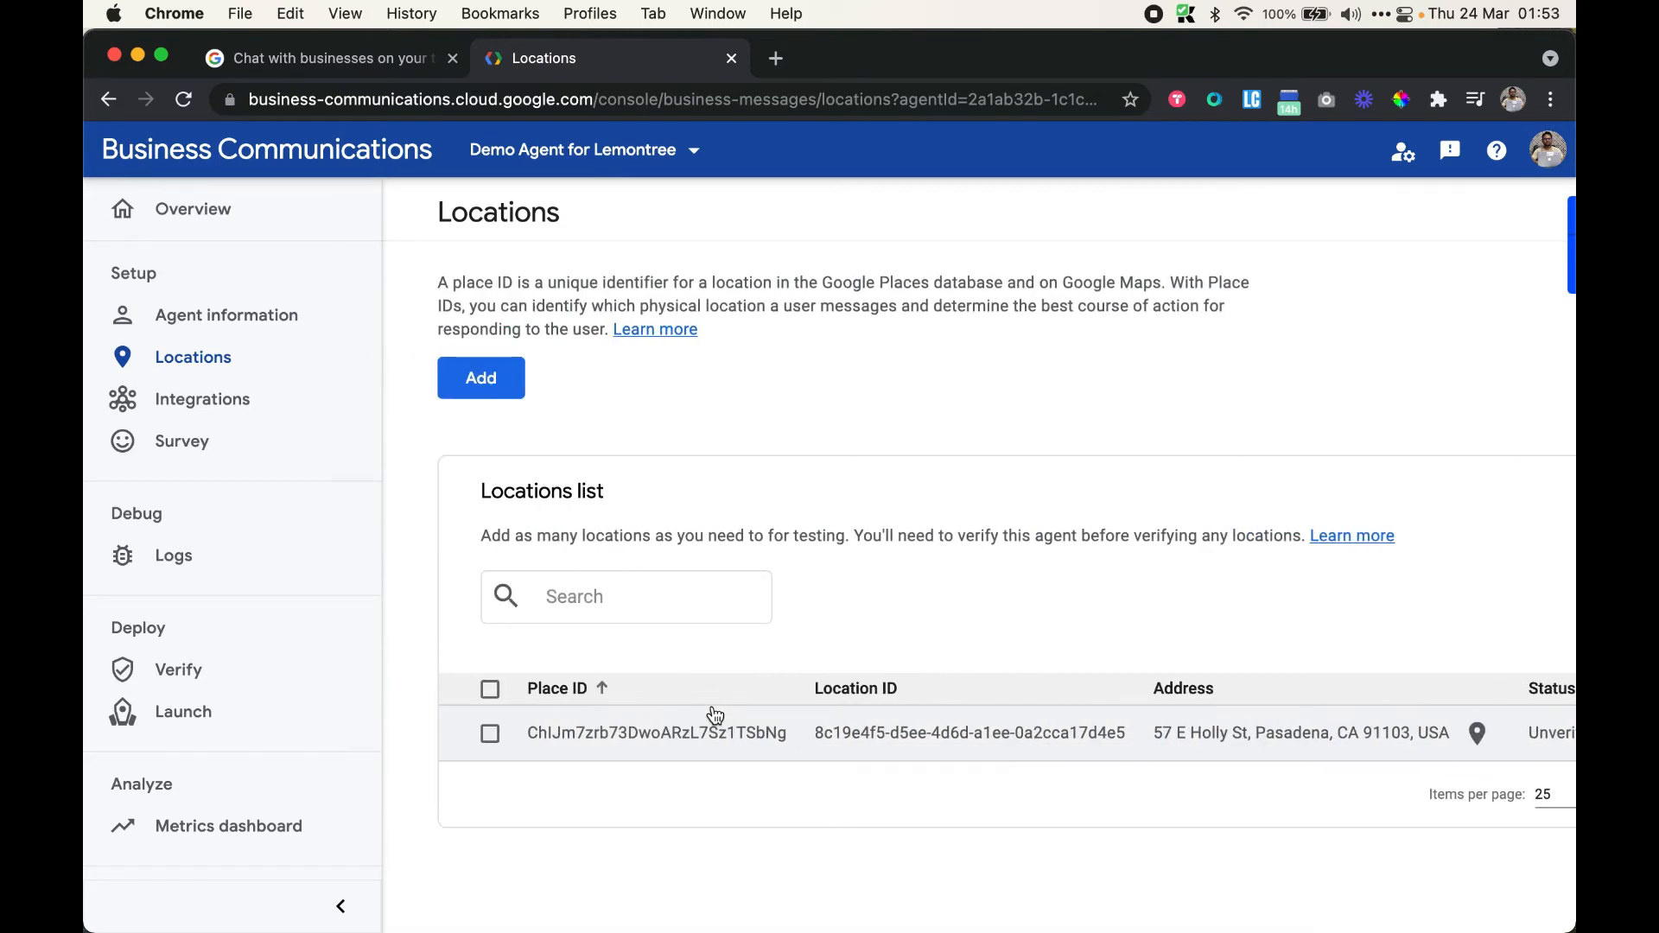
pyautogui.hscroll(2, 716, 715)
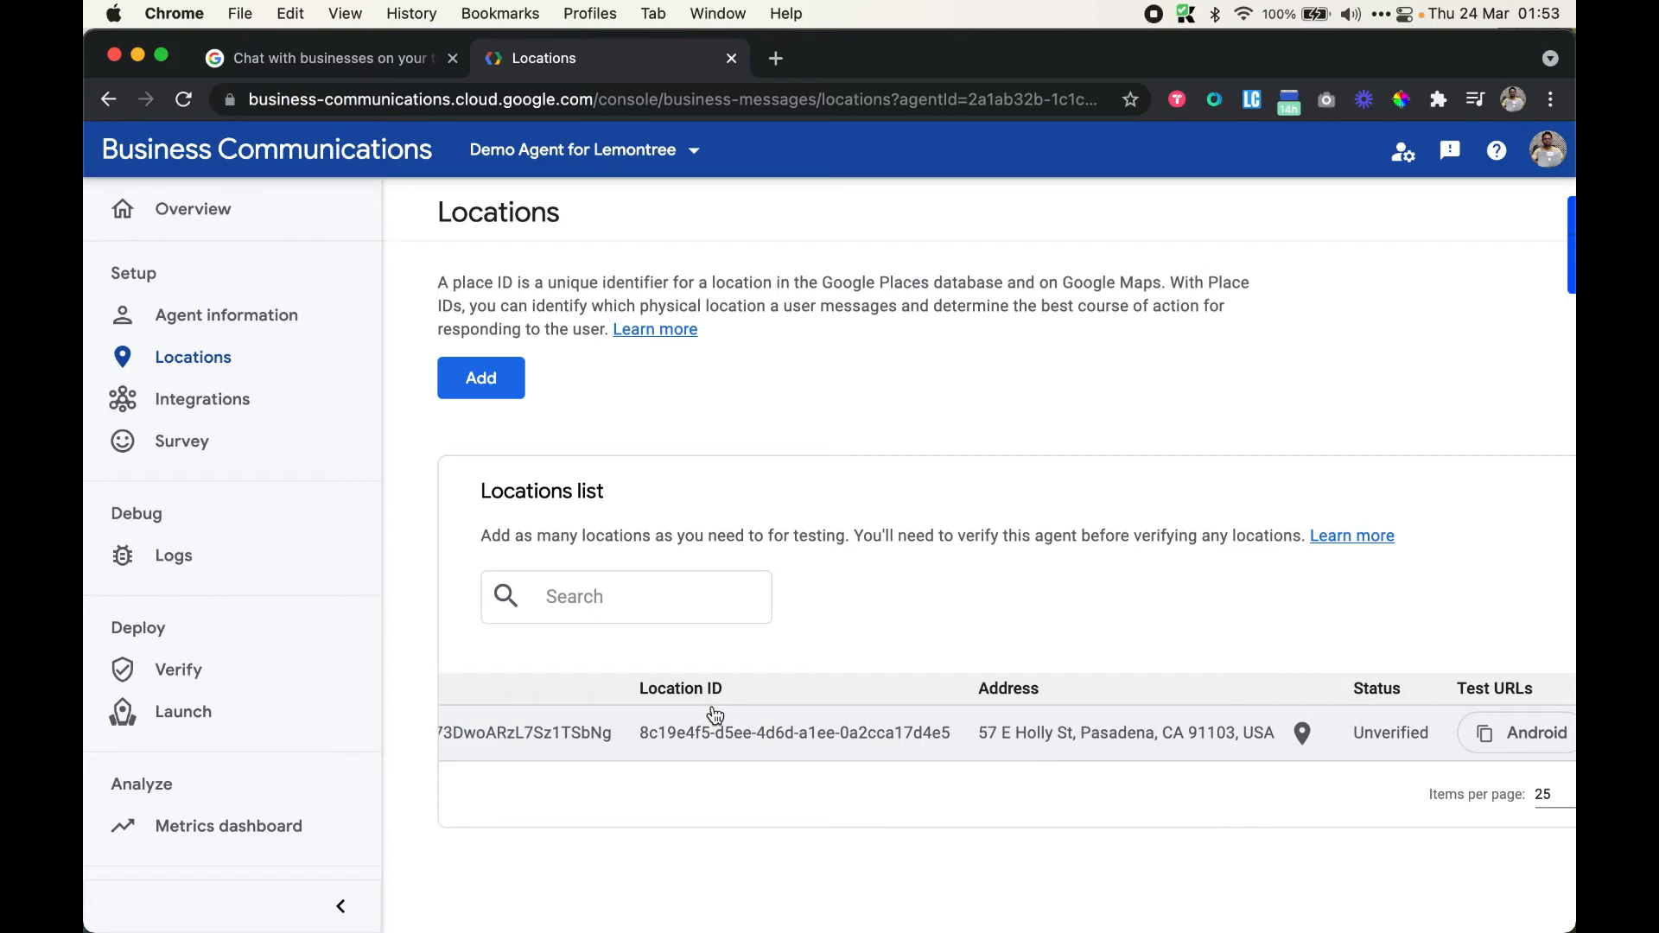
pyautogui.hscroll(4, 715, 716)
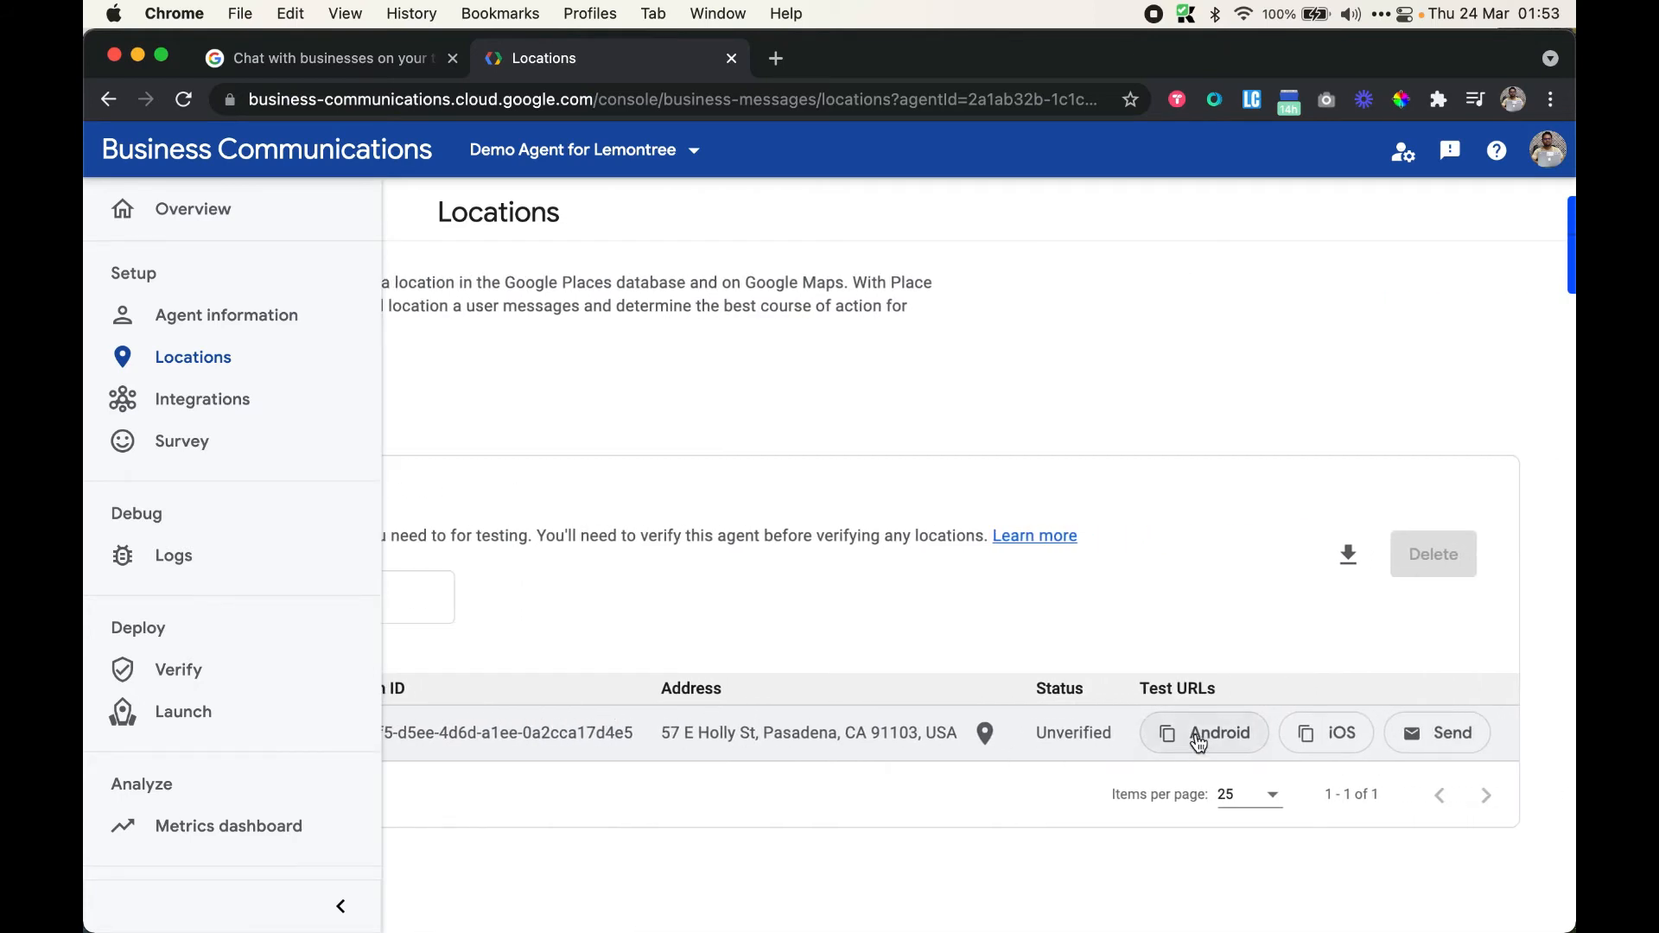
pyautogui.click(1198, 741)
pyautogui.hscroll(-3, 1198, 745)
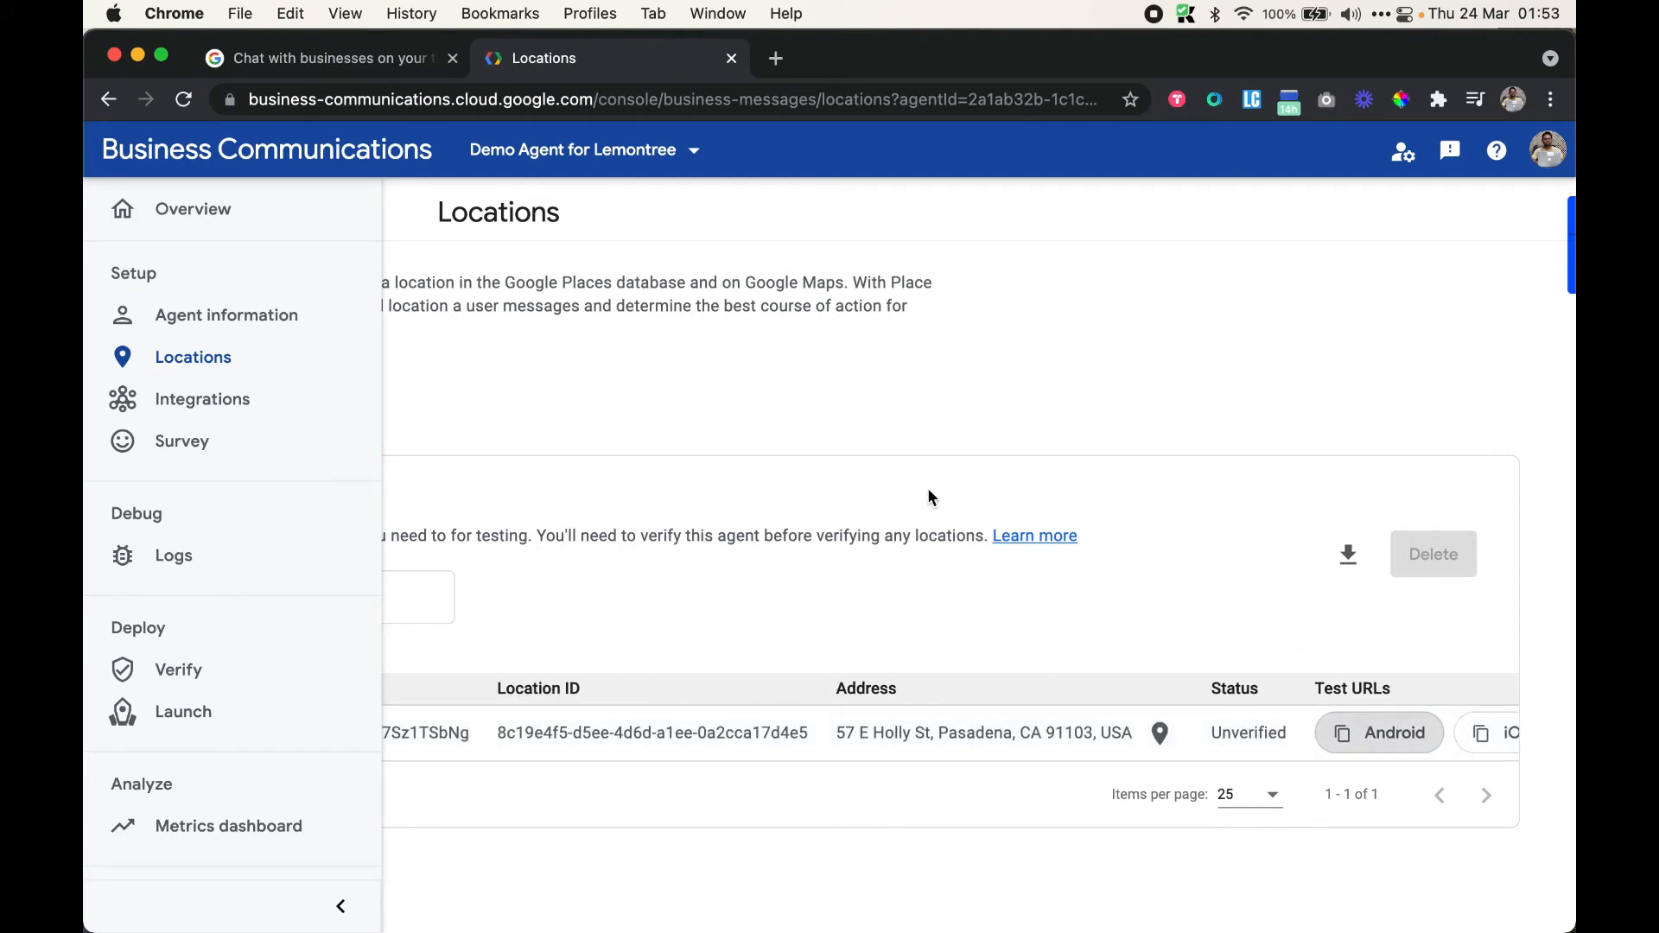
pyautogui.hscroll(-5, 930, 497)
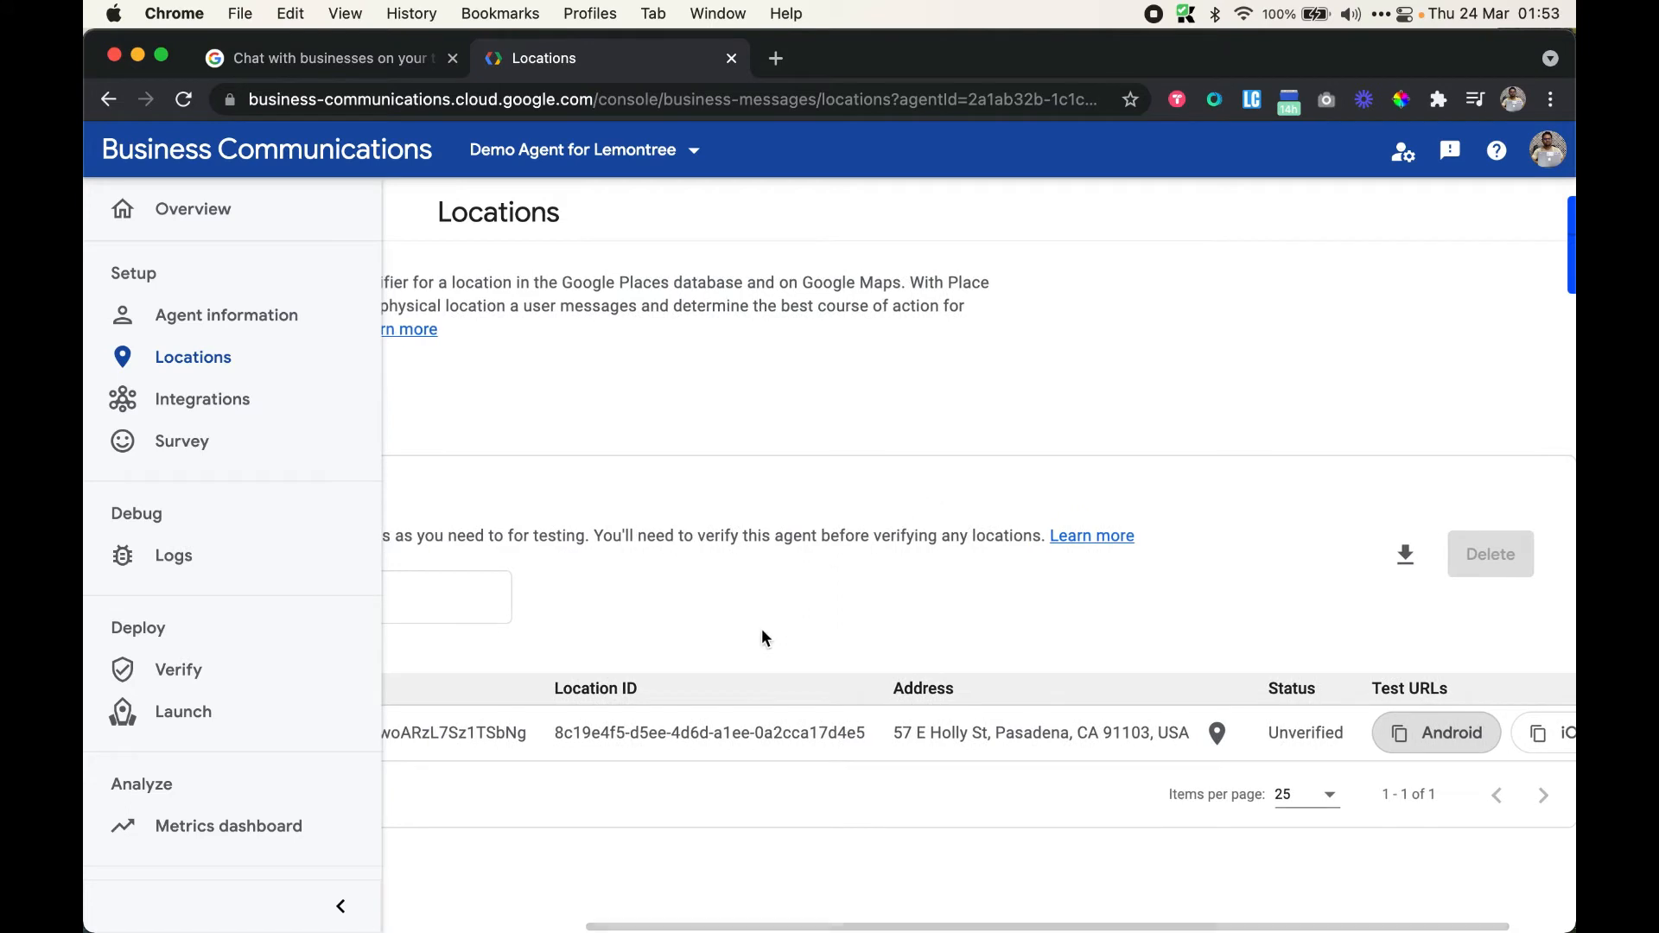
pyautogui.hscroll(3, 1277, 745)
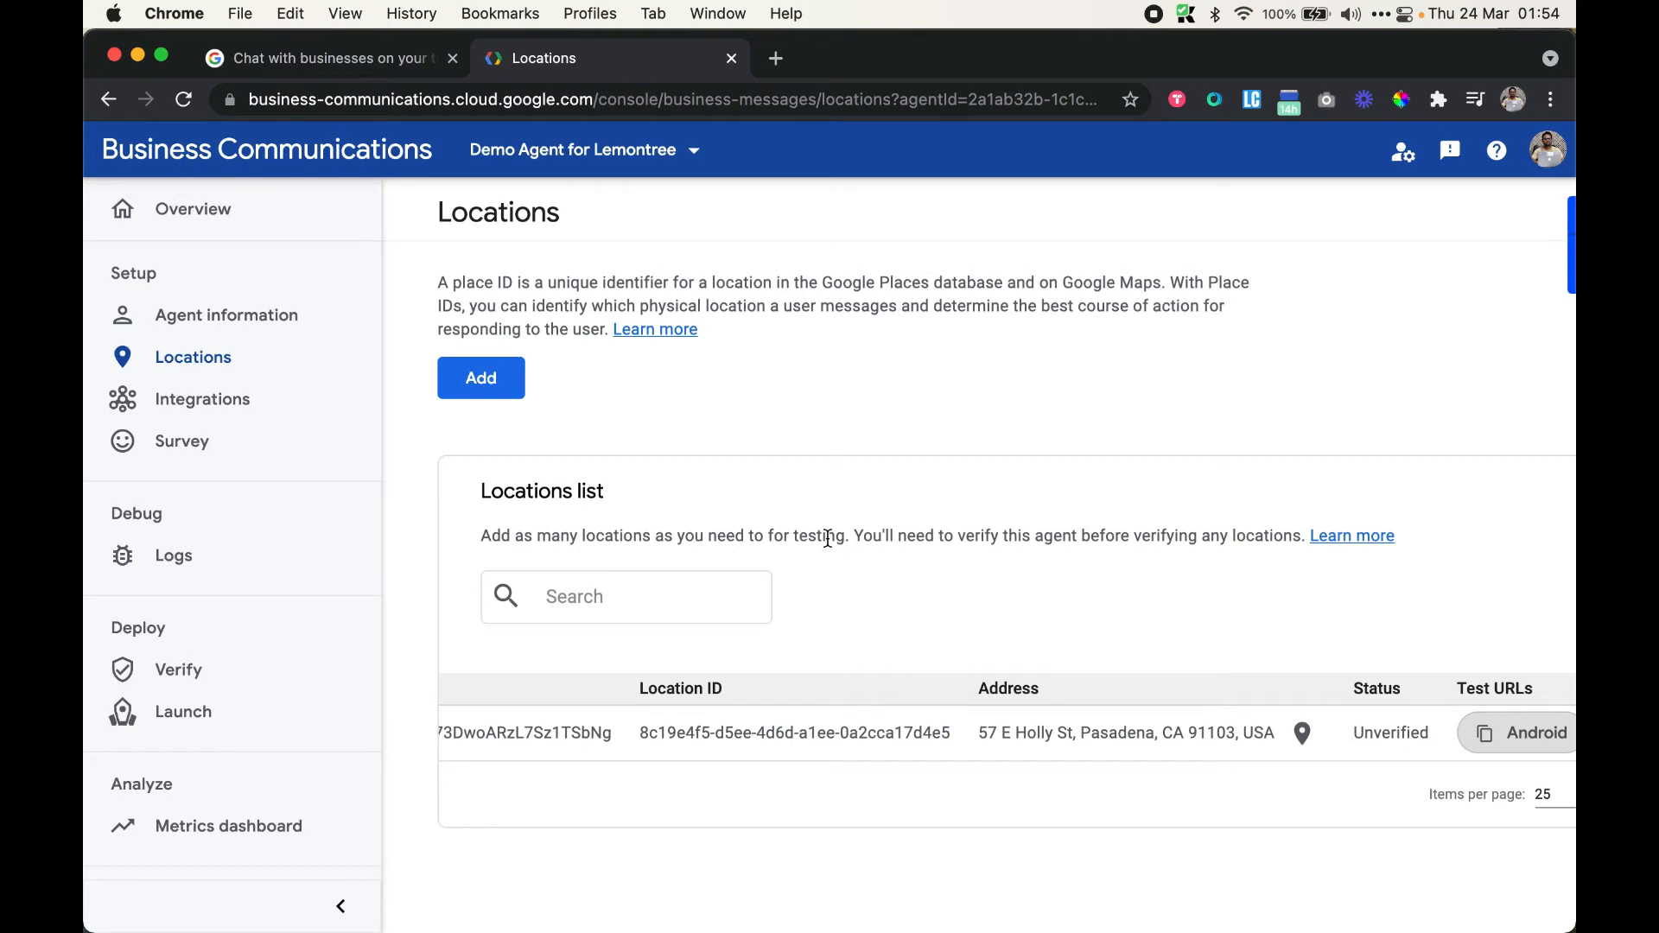
pyautogui.scroll(1, 827, 538)
pyautogui.click(597, 615)
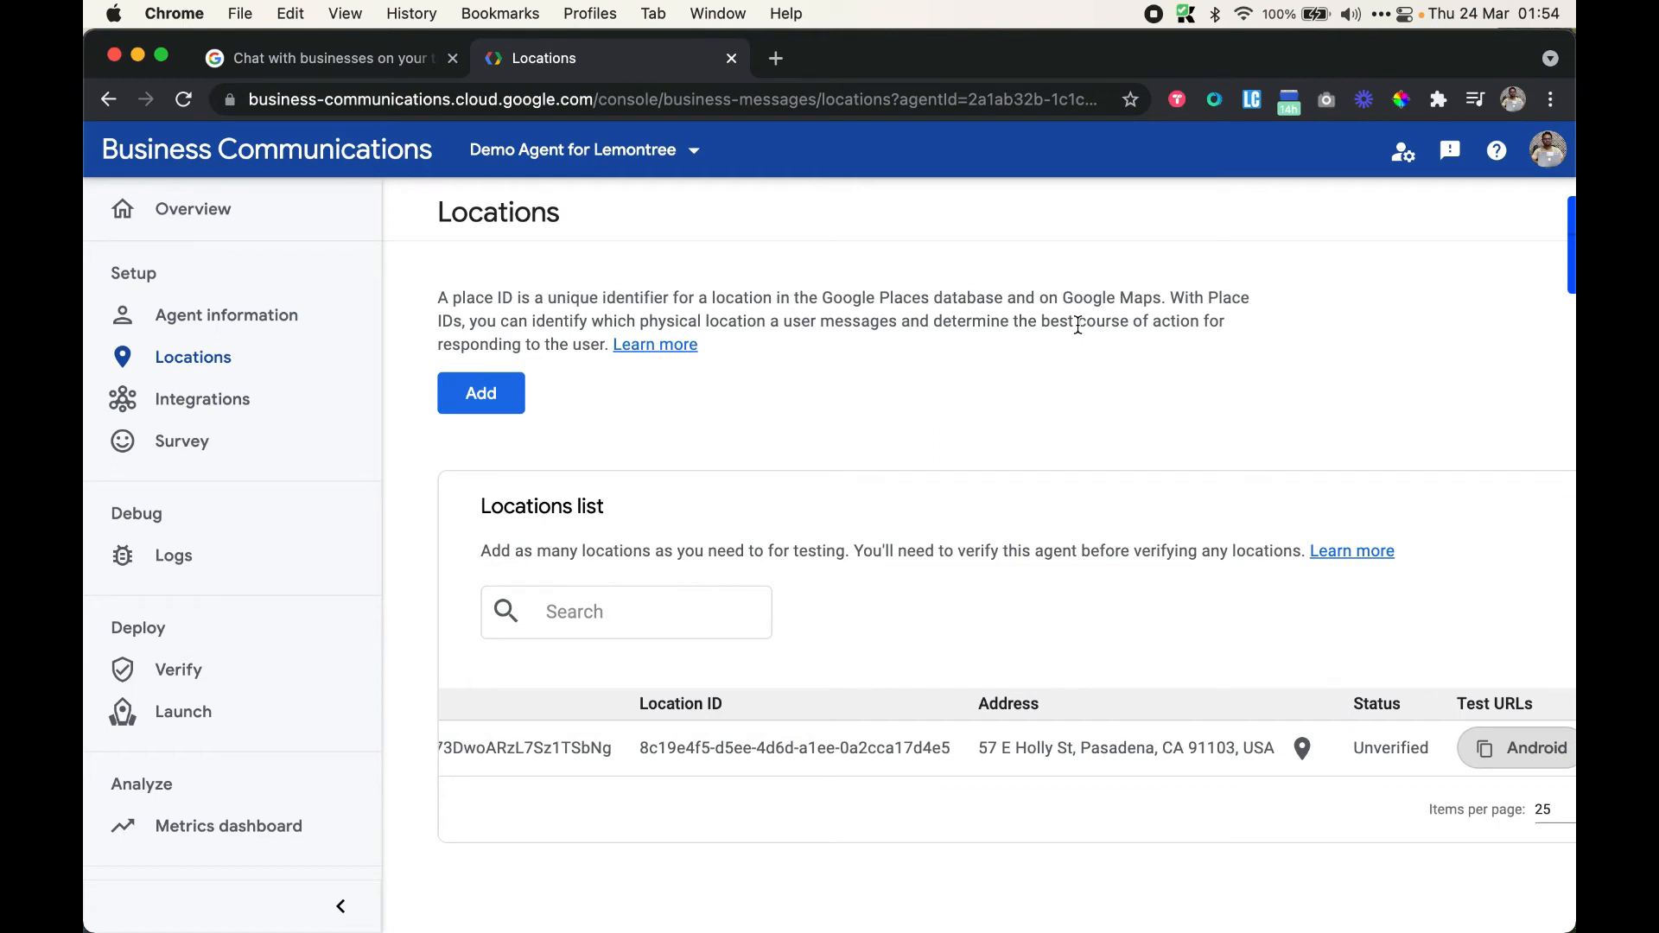
# Enable the Dialogflow integration using the Connect existing model option
pyautogui.click(258, 398)
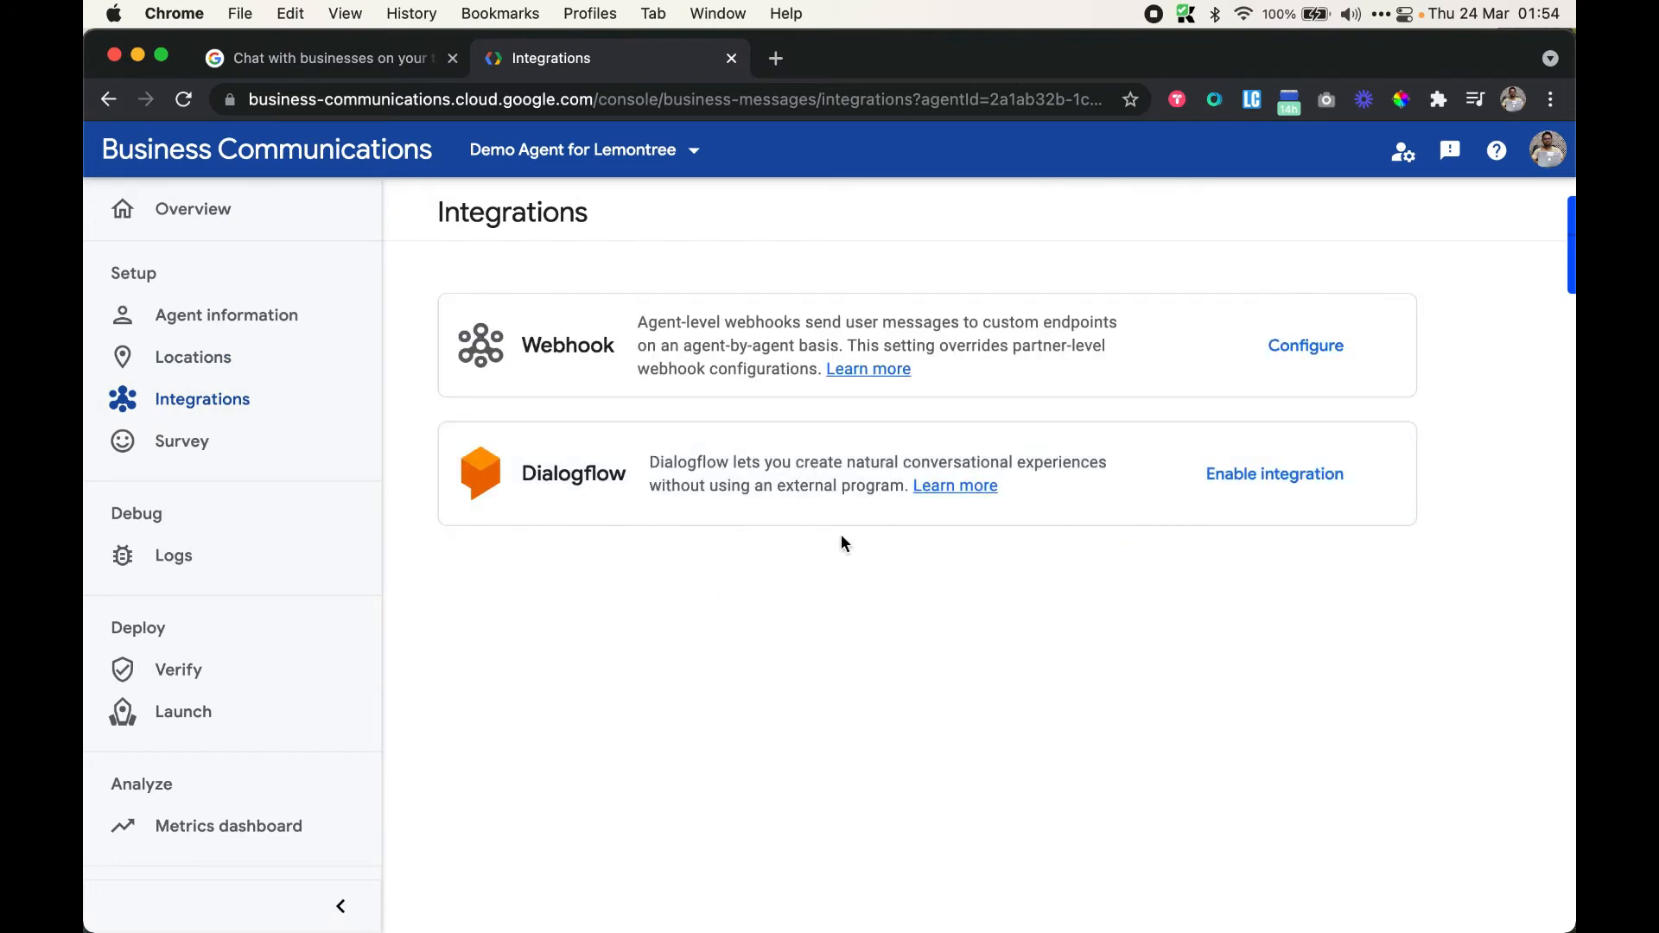
pyautogui.click(1268, 480)
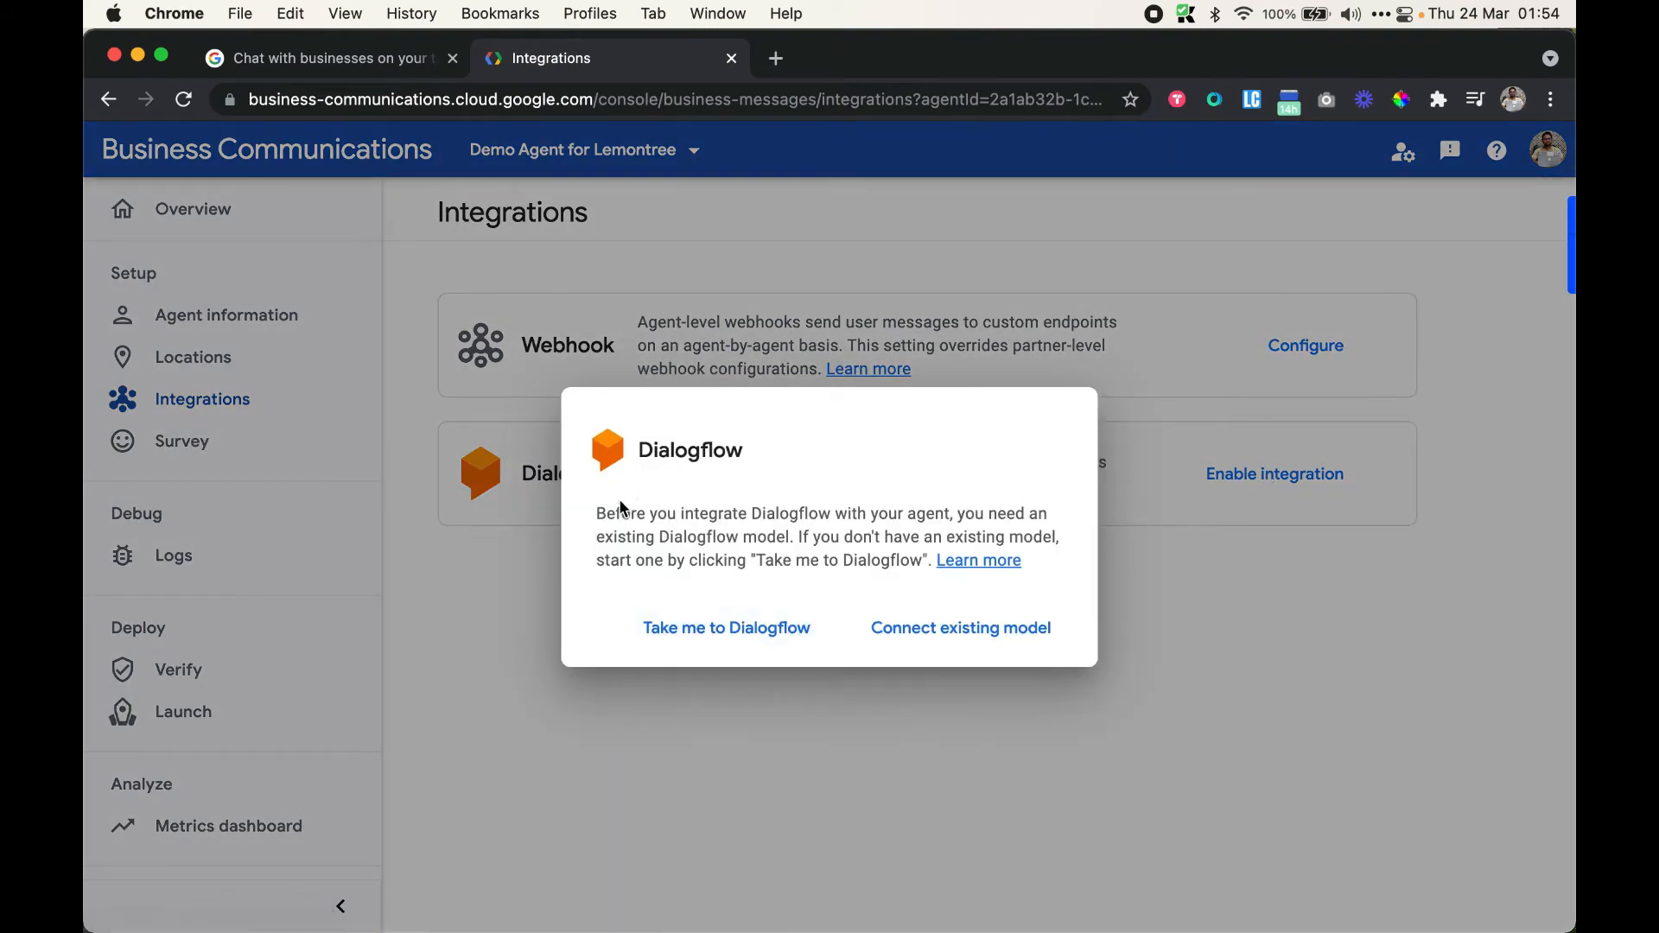
pyautogui.click(950, 630)
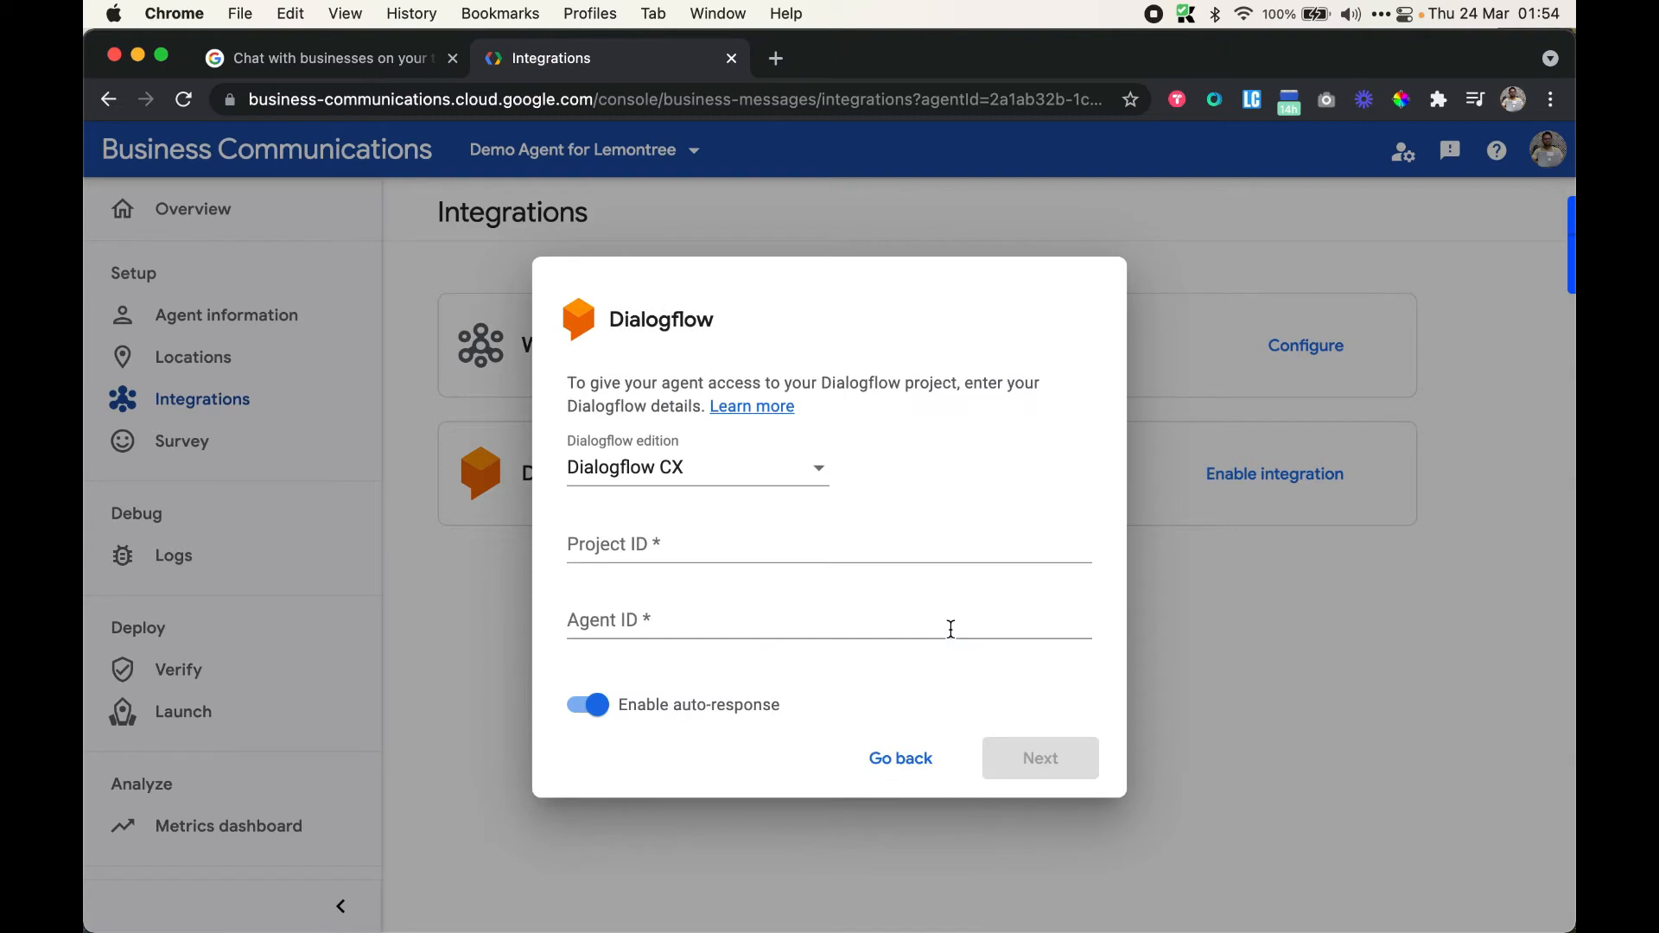
# Choose the Dialogflow ES edition, select the Project ID field, then open a new browser tab
pyautogui.click(793, 479)
pyautogui.click(925, 481)
pyautogui.click(700, 469)
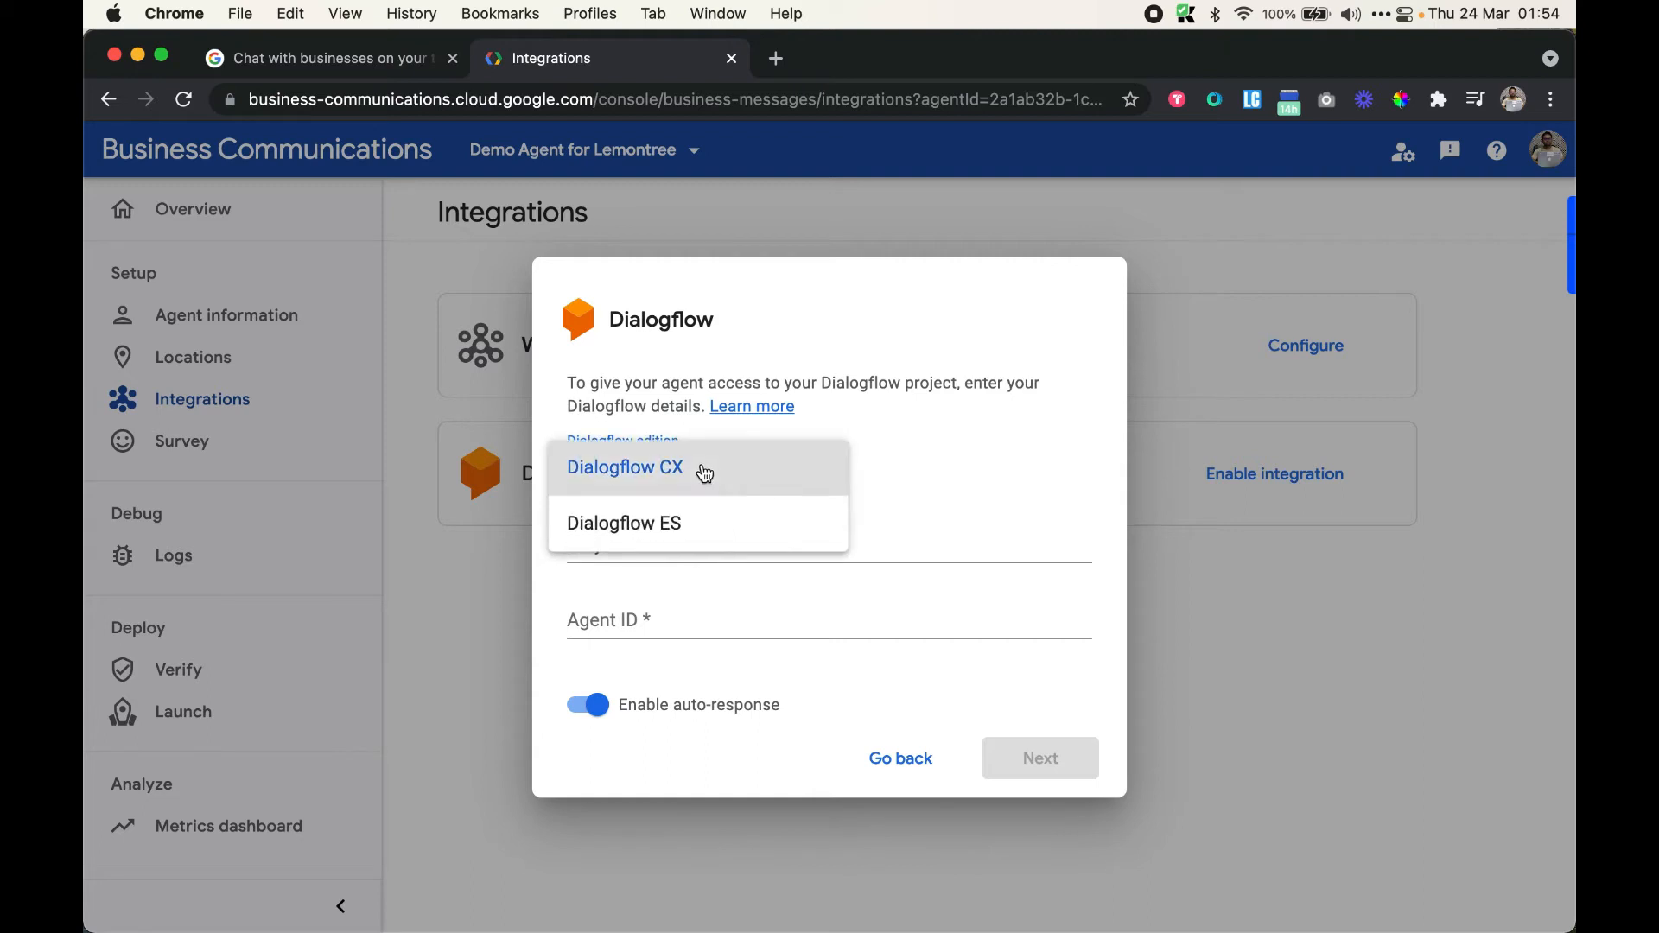
pyautogui.click(721, 532)
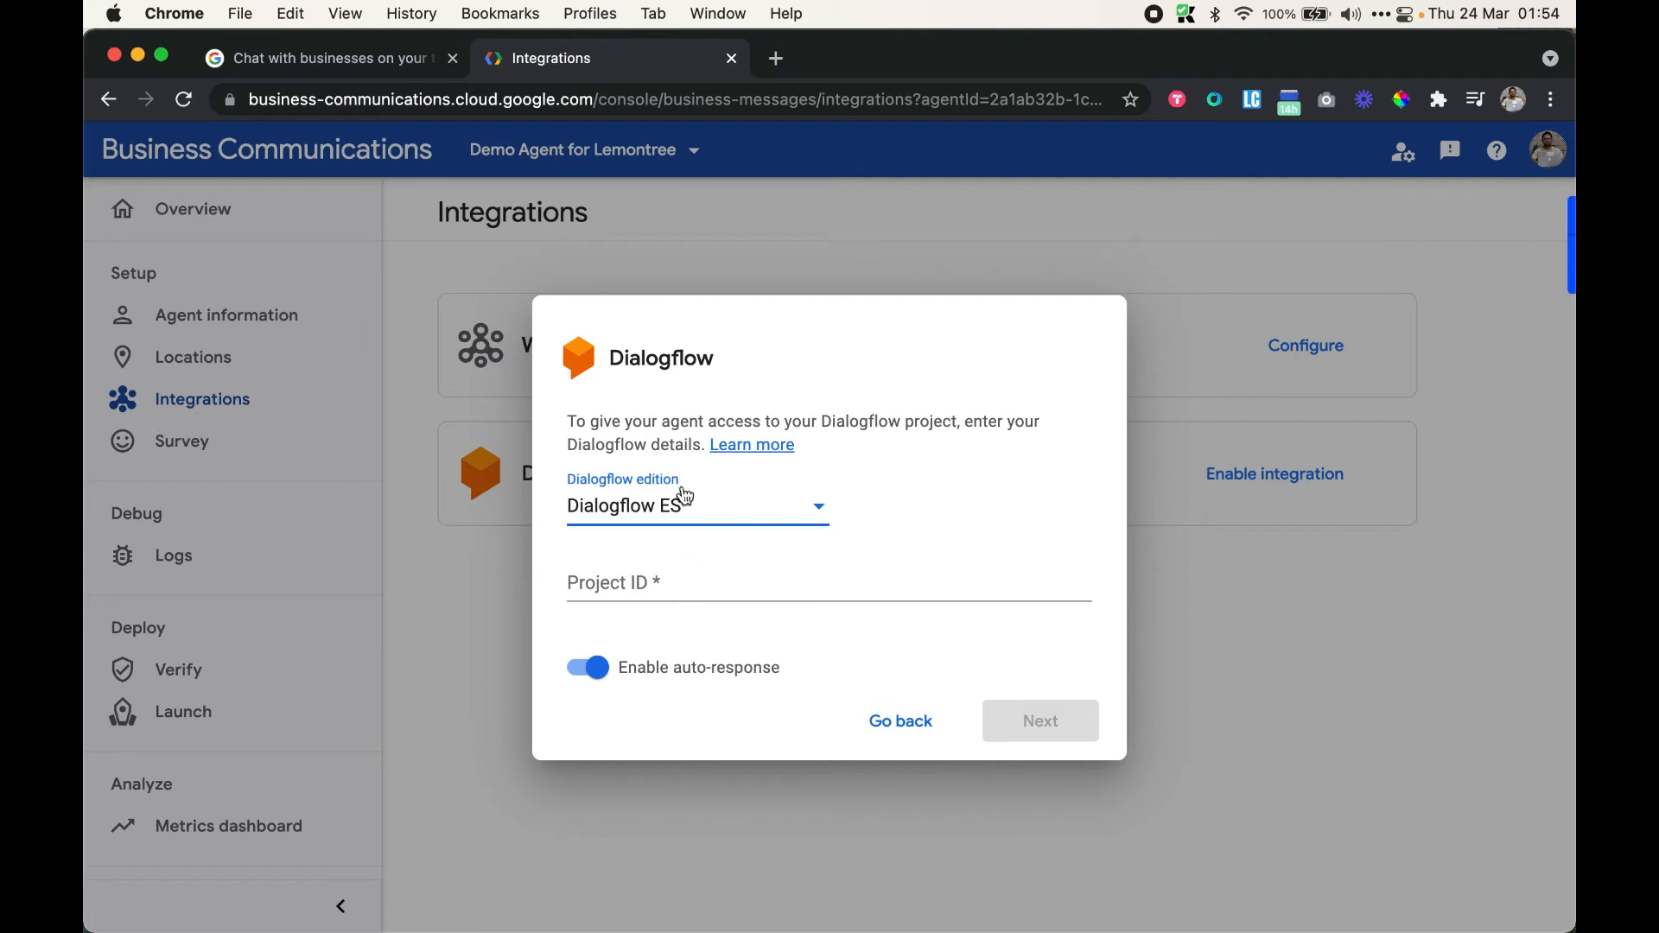
pyautogui.click(702, 582)
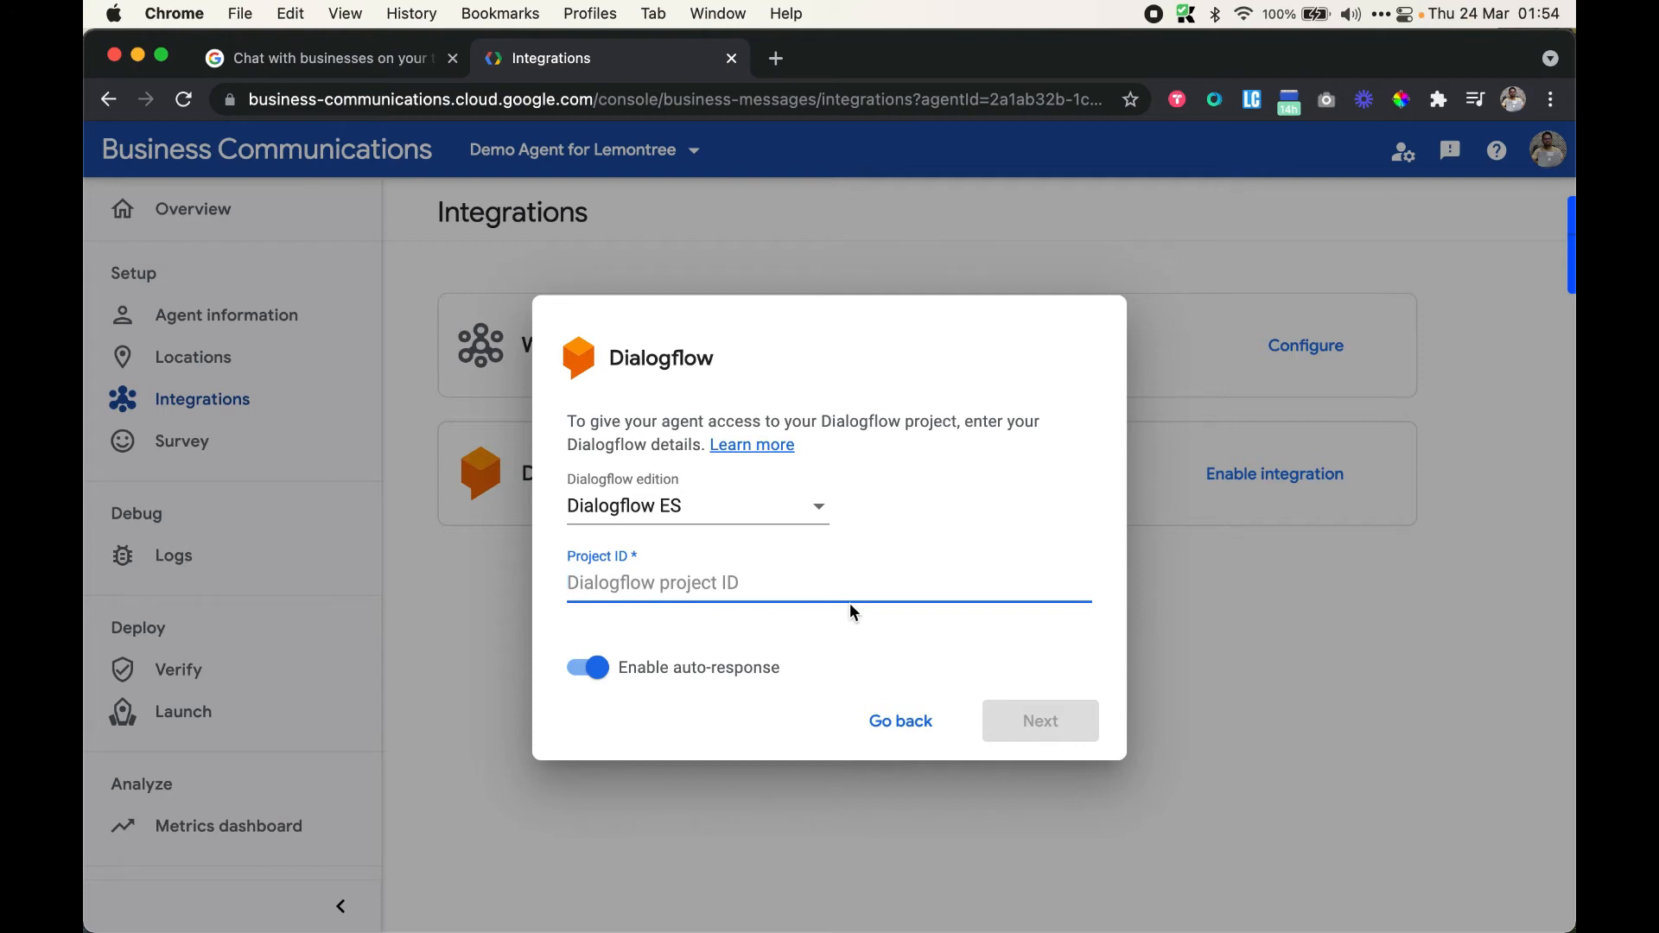
pyautogui.click(777, 58)
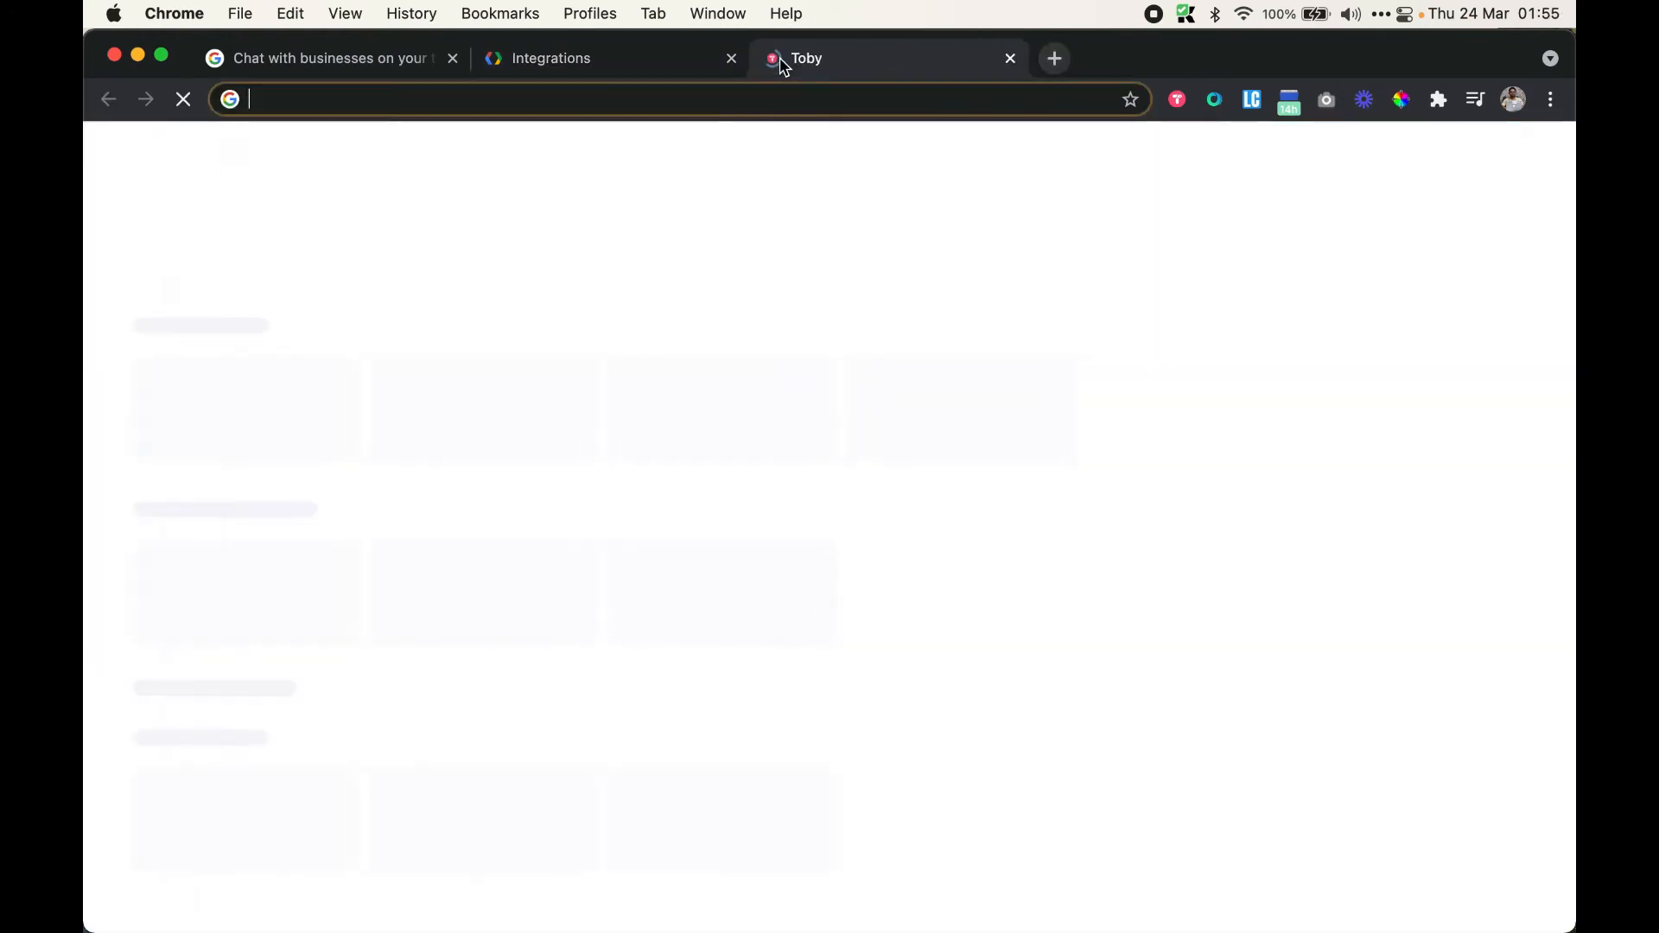
# Copy the _AWTSalesBot agent's project ID whatsauto-webhook from its Dialogflow Essentials settings
pyautogui.write('dial')
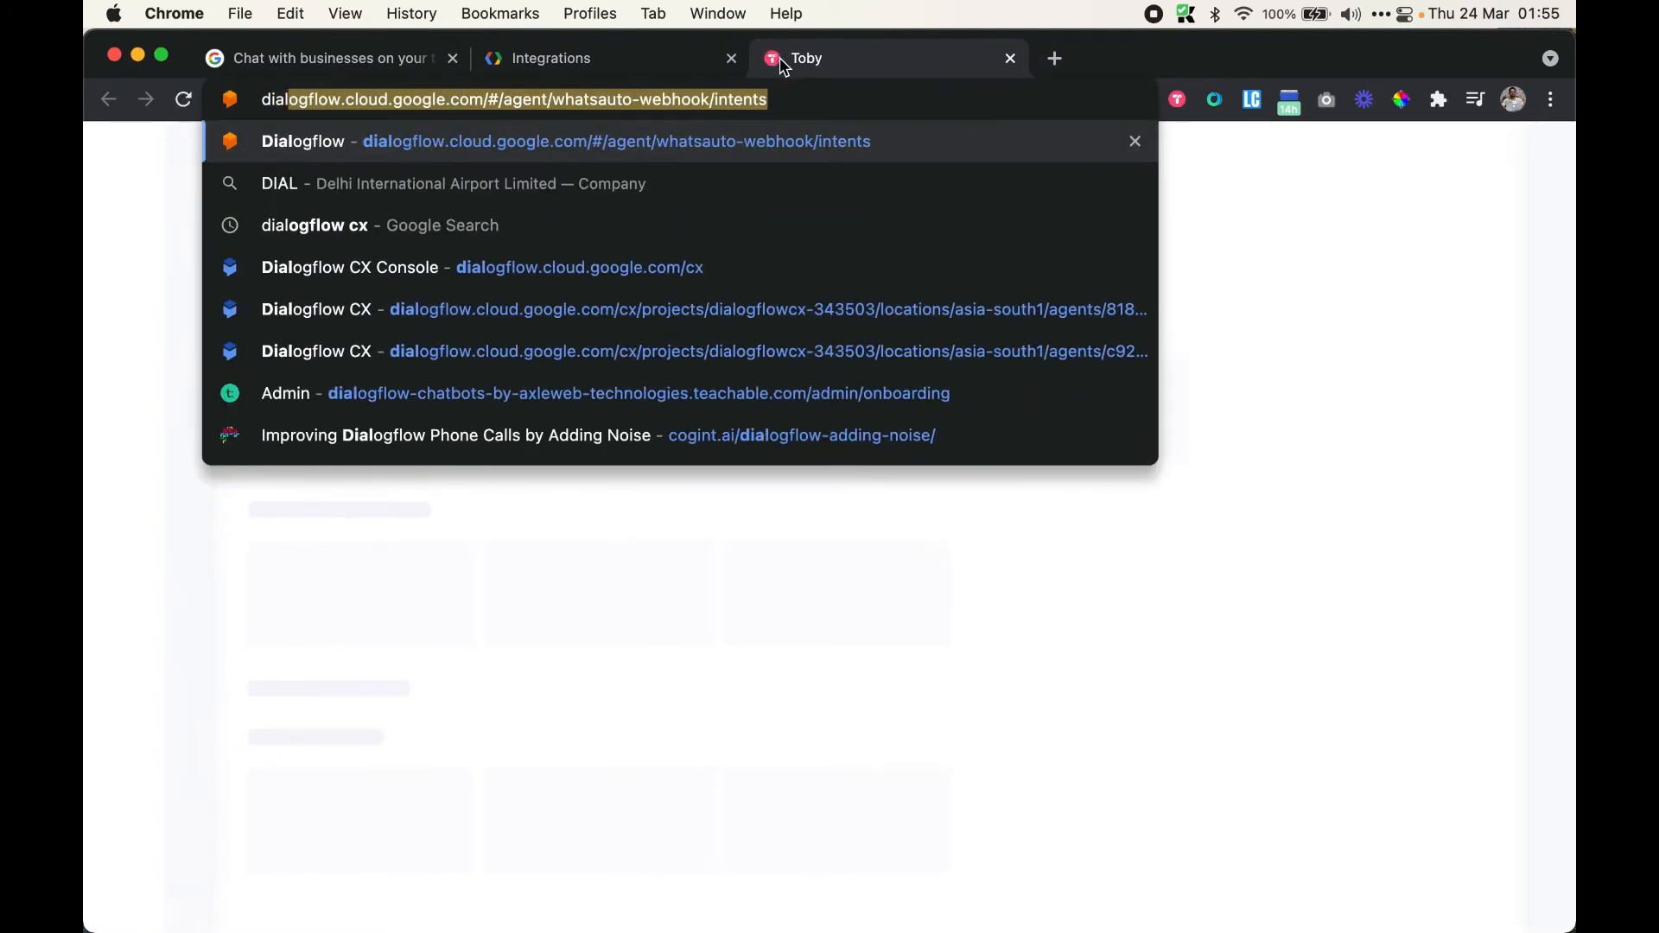
pyautogui.press('Return')
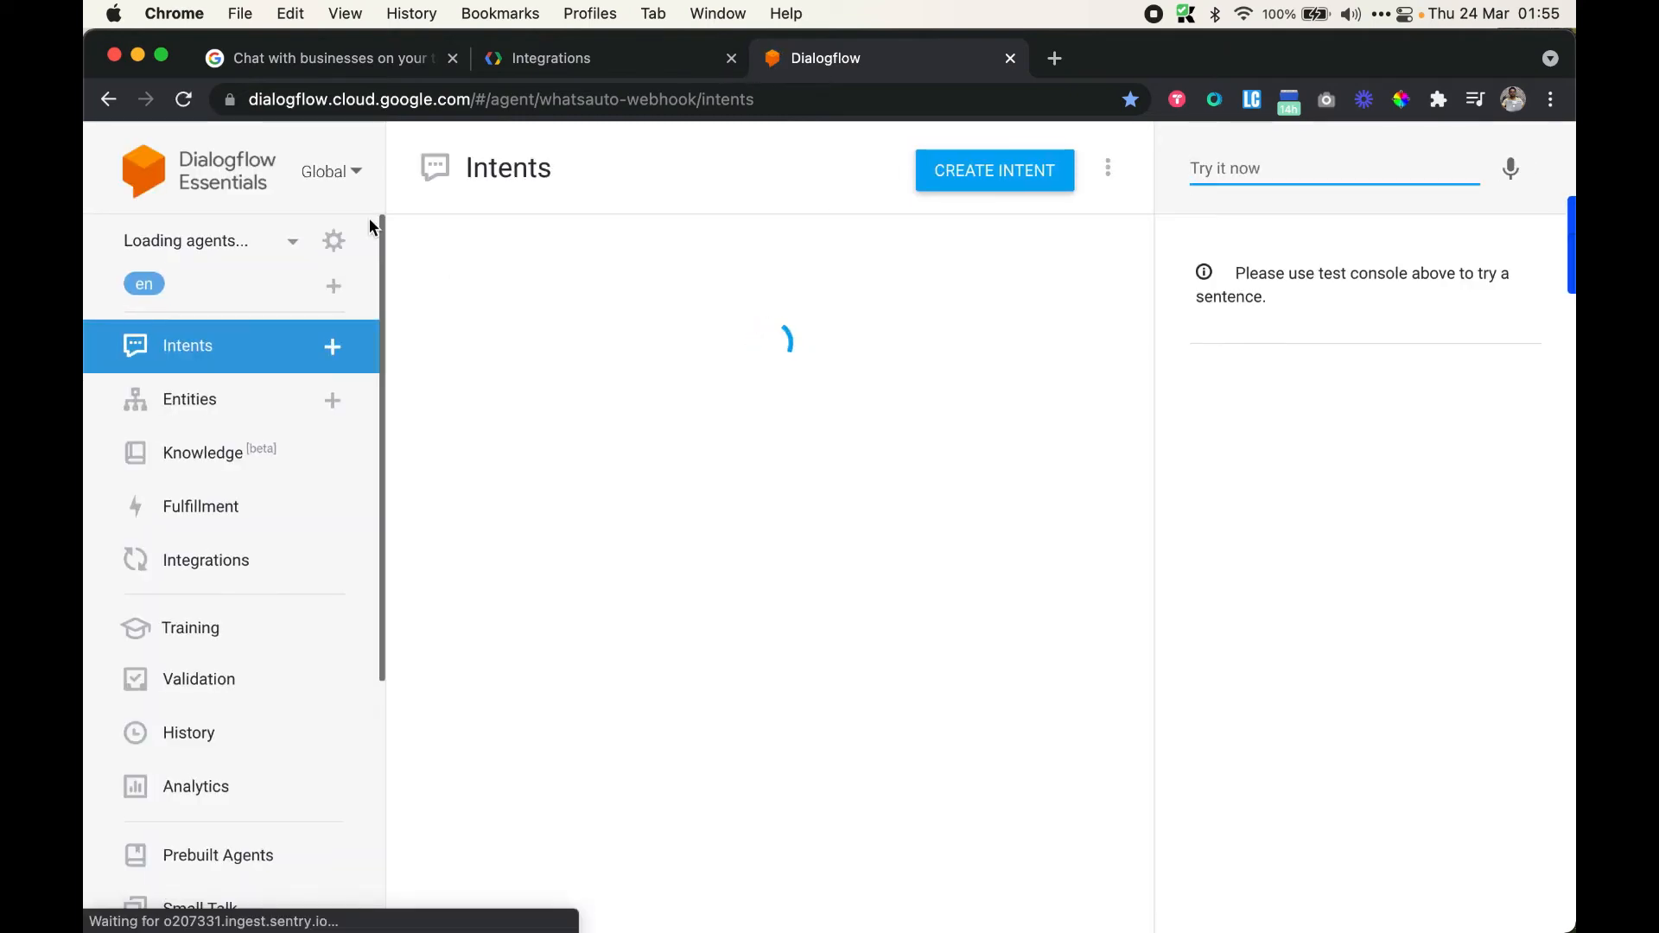
pyautogui.click(292, 241)
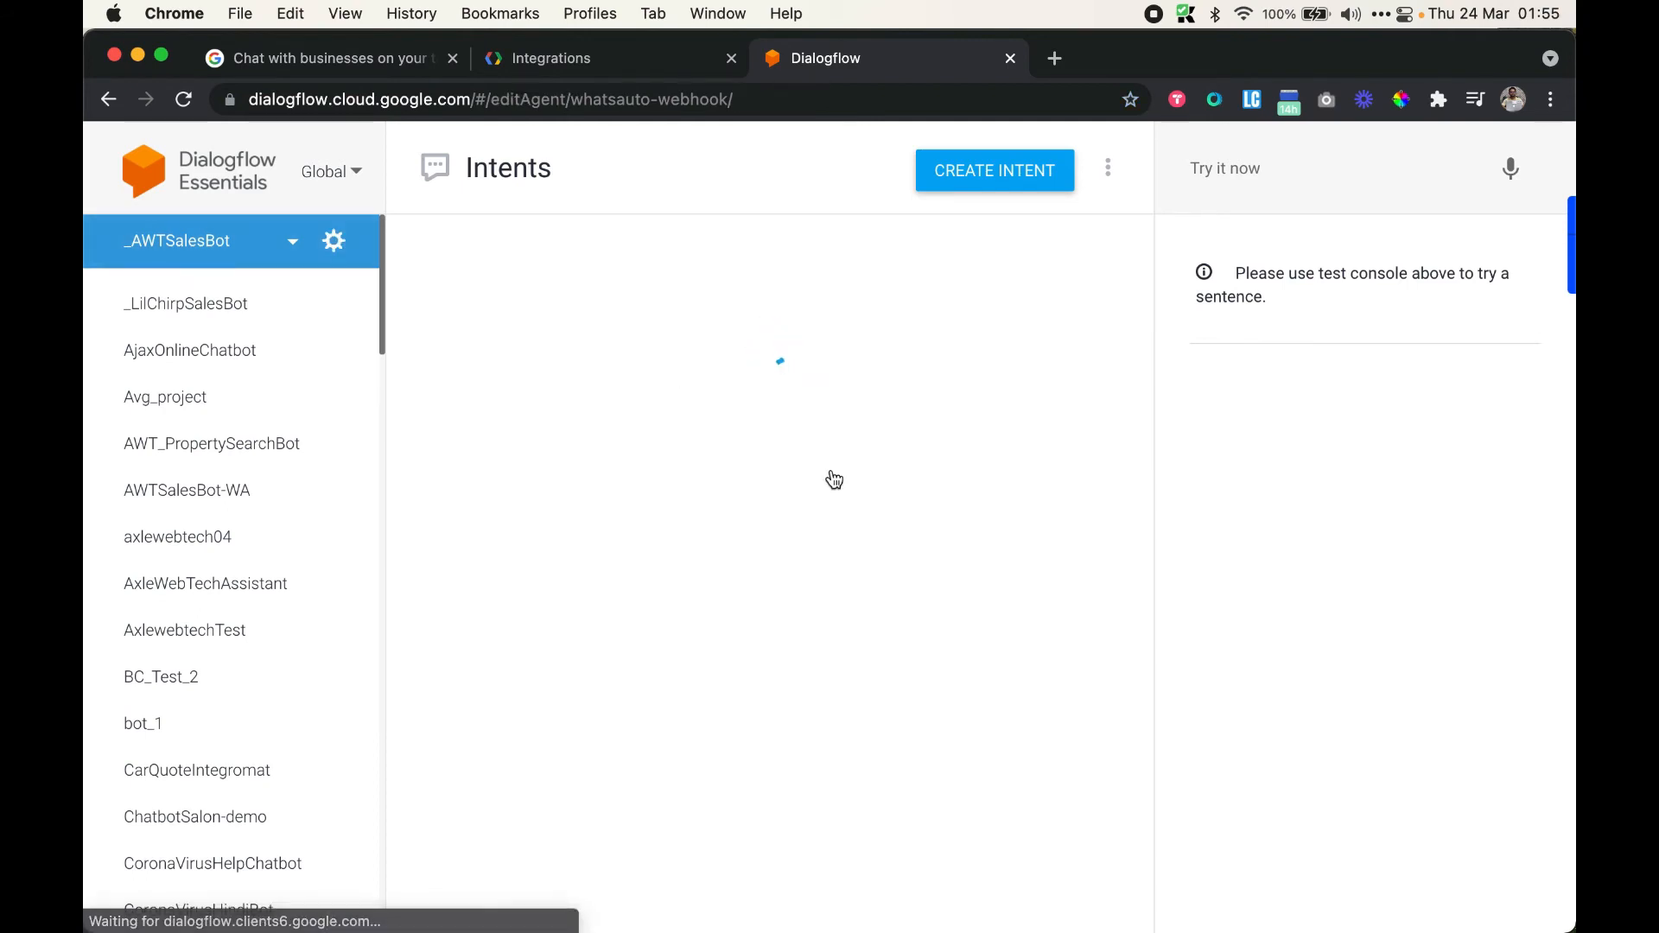
pyautogui.click(329, 245)
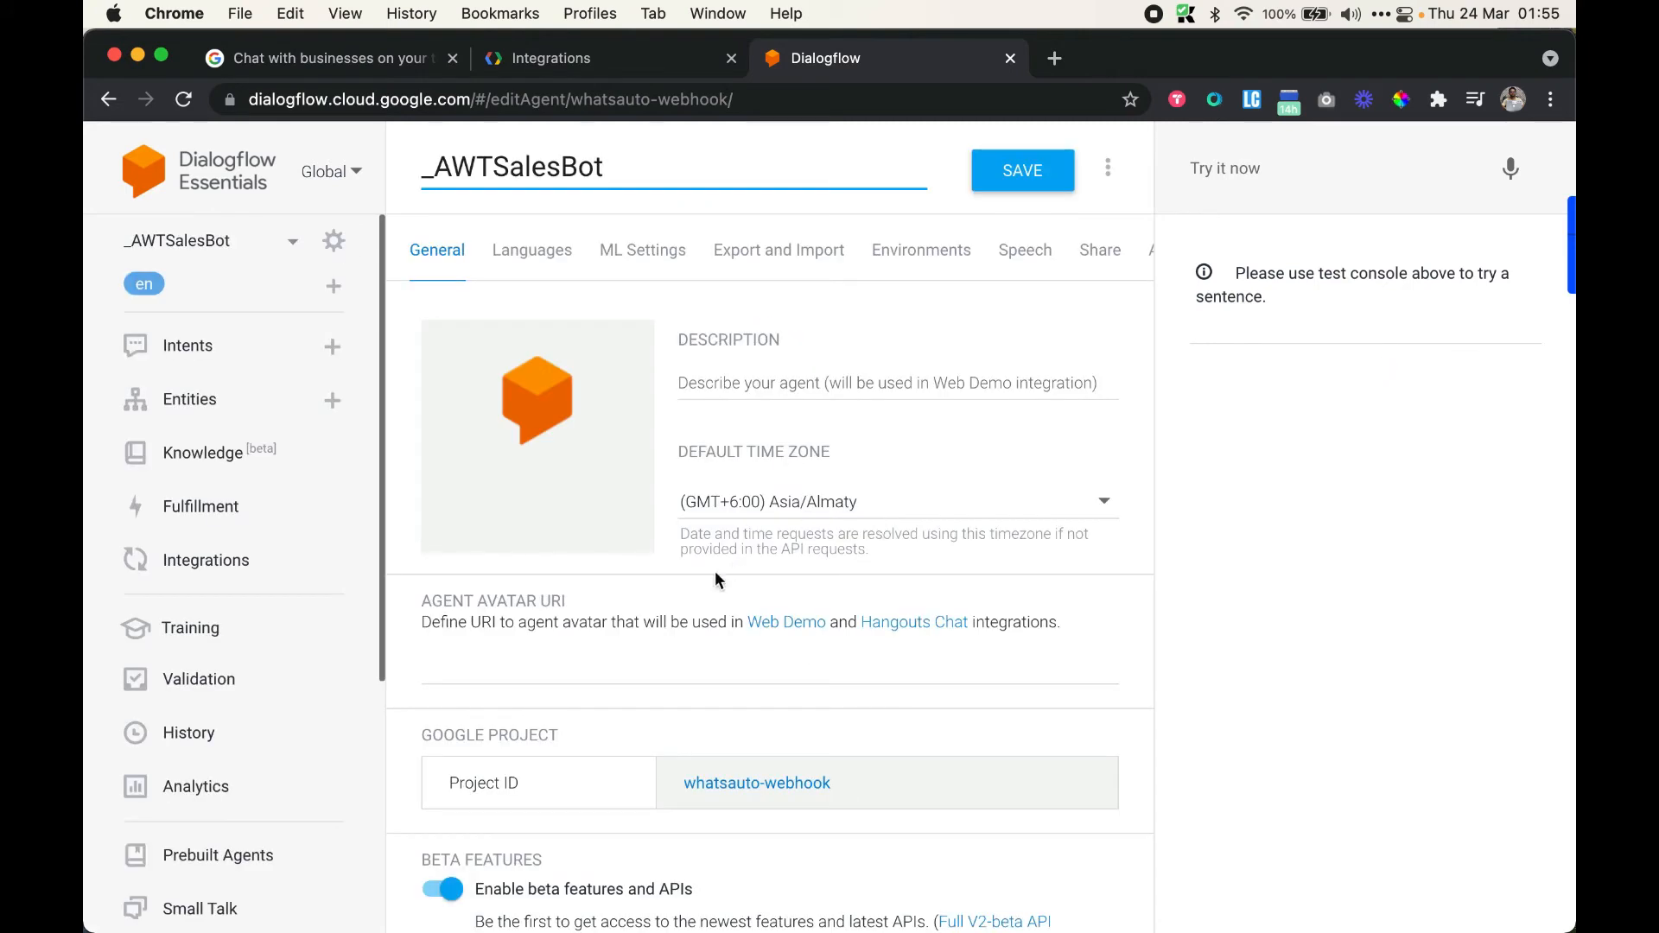
pyautogui.scroll(-2, 631, 806)
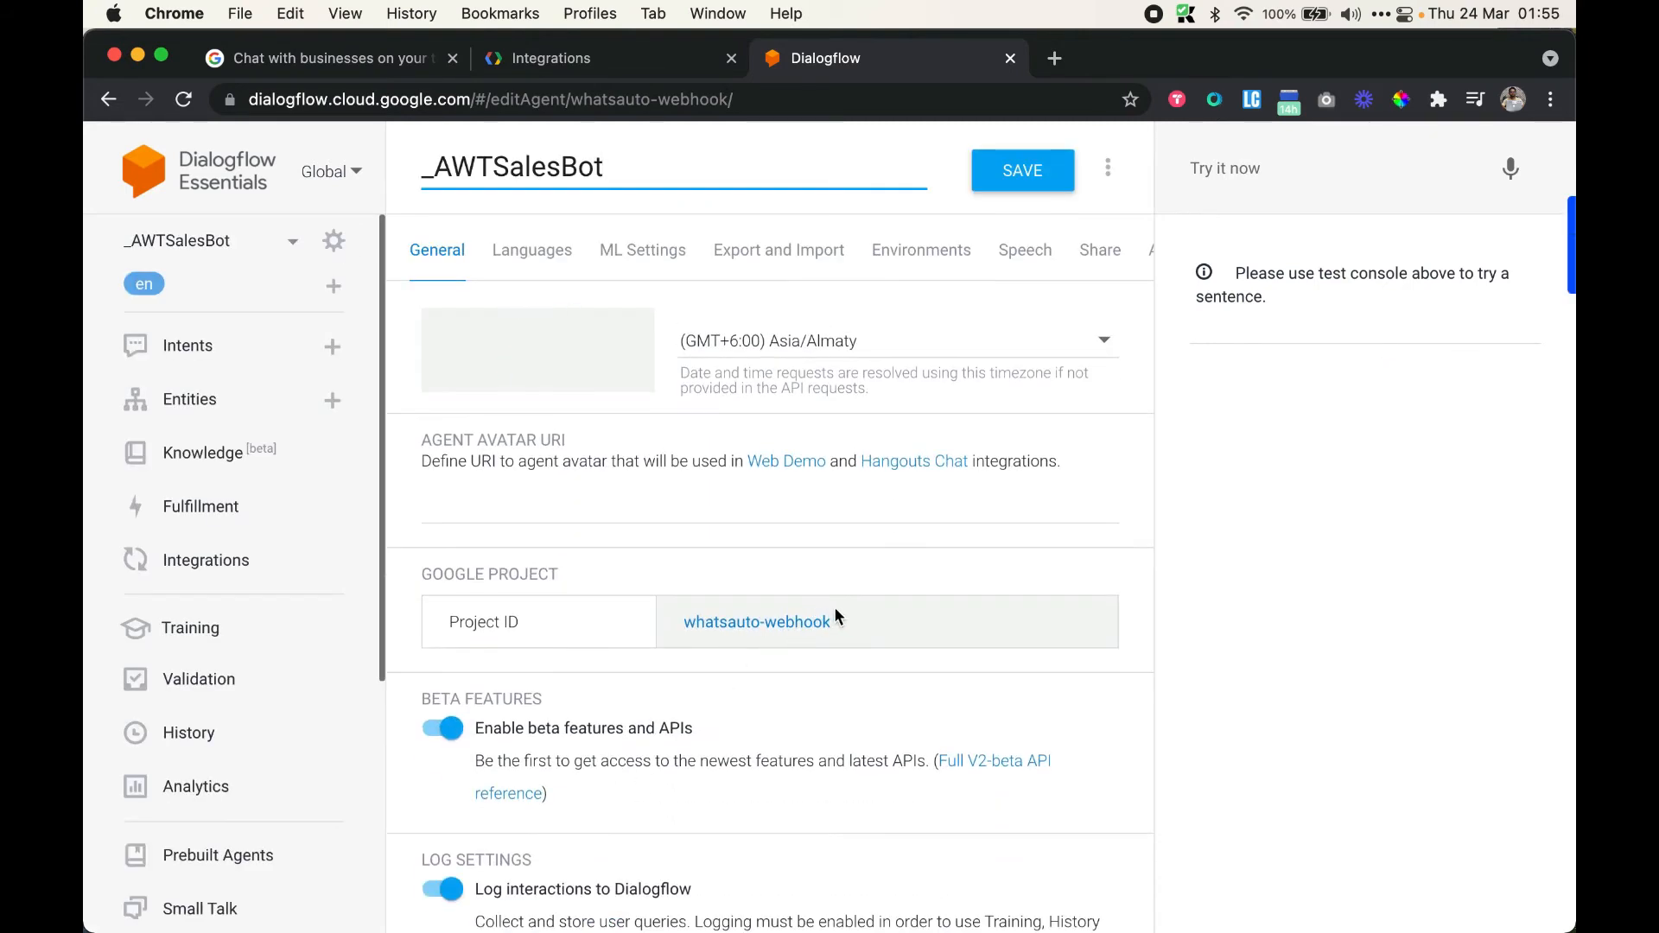
pyautogui.moveTo(831, 621); pyautogui.dragTo(644, 638)
pyautogui.press('super+c')
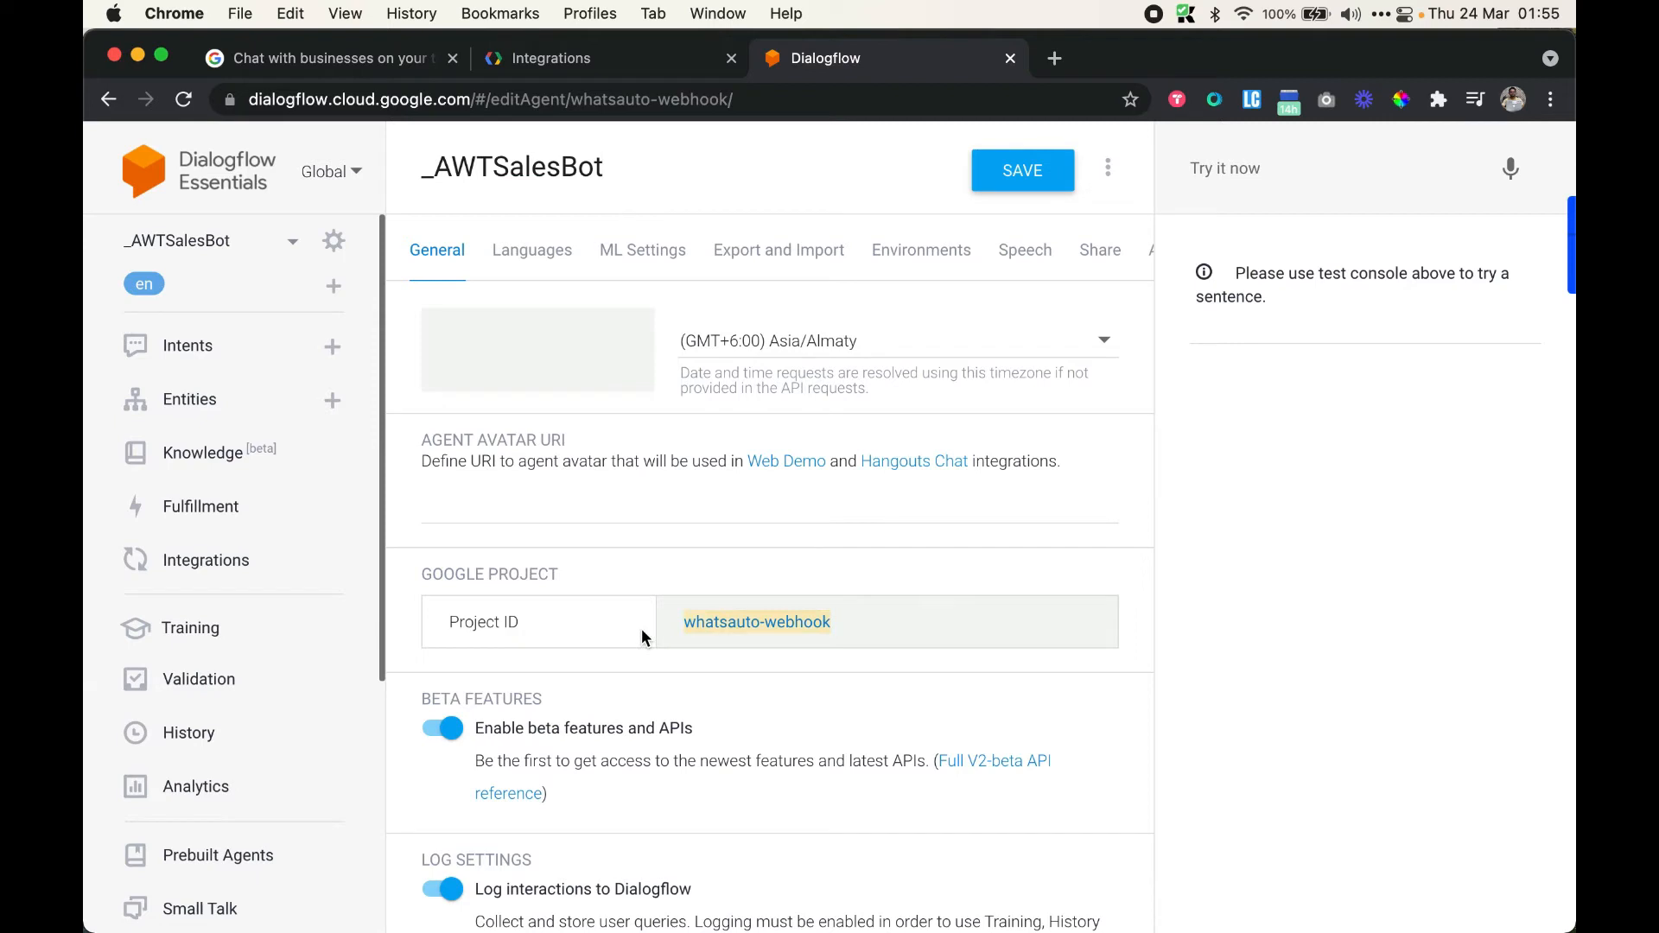
pyautogui.click(627, 59)
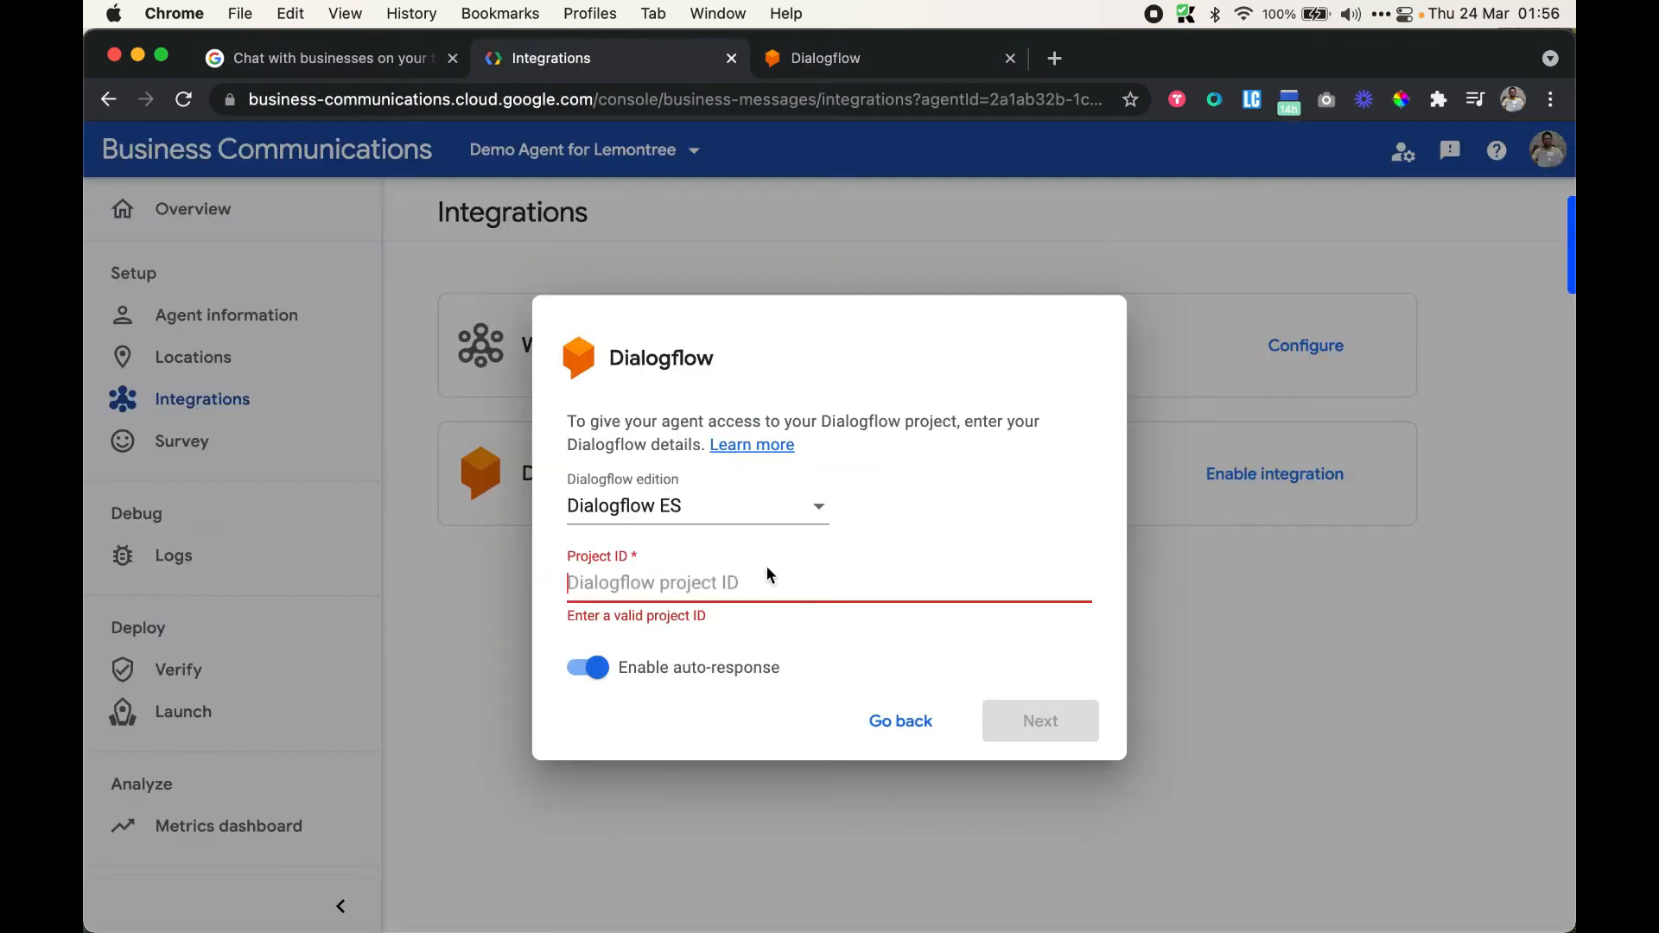
# Enter project ID whatsauto-webhook, continue to the connection step, and open the IAM permissions link
pyautogui.press('super+v')
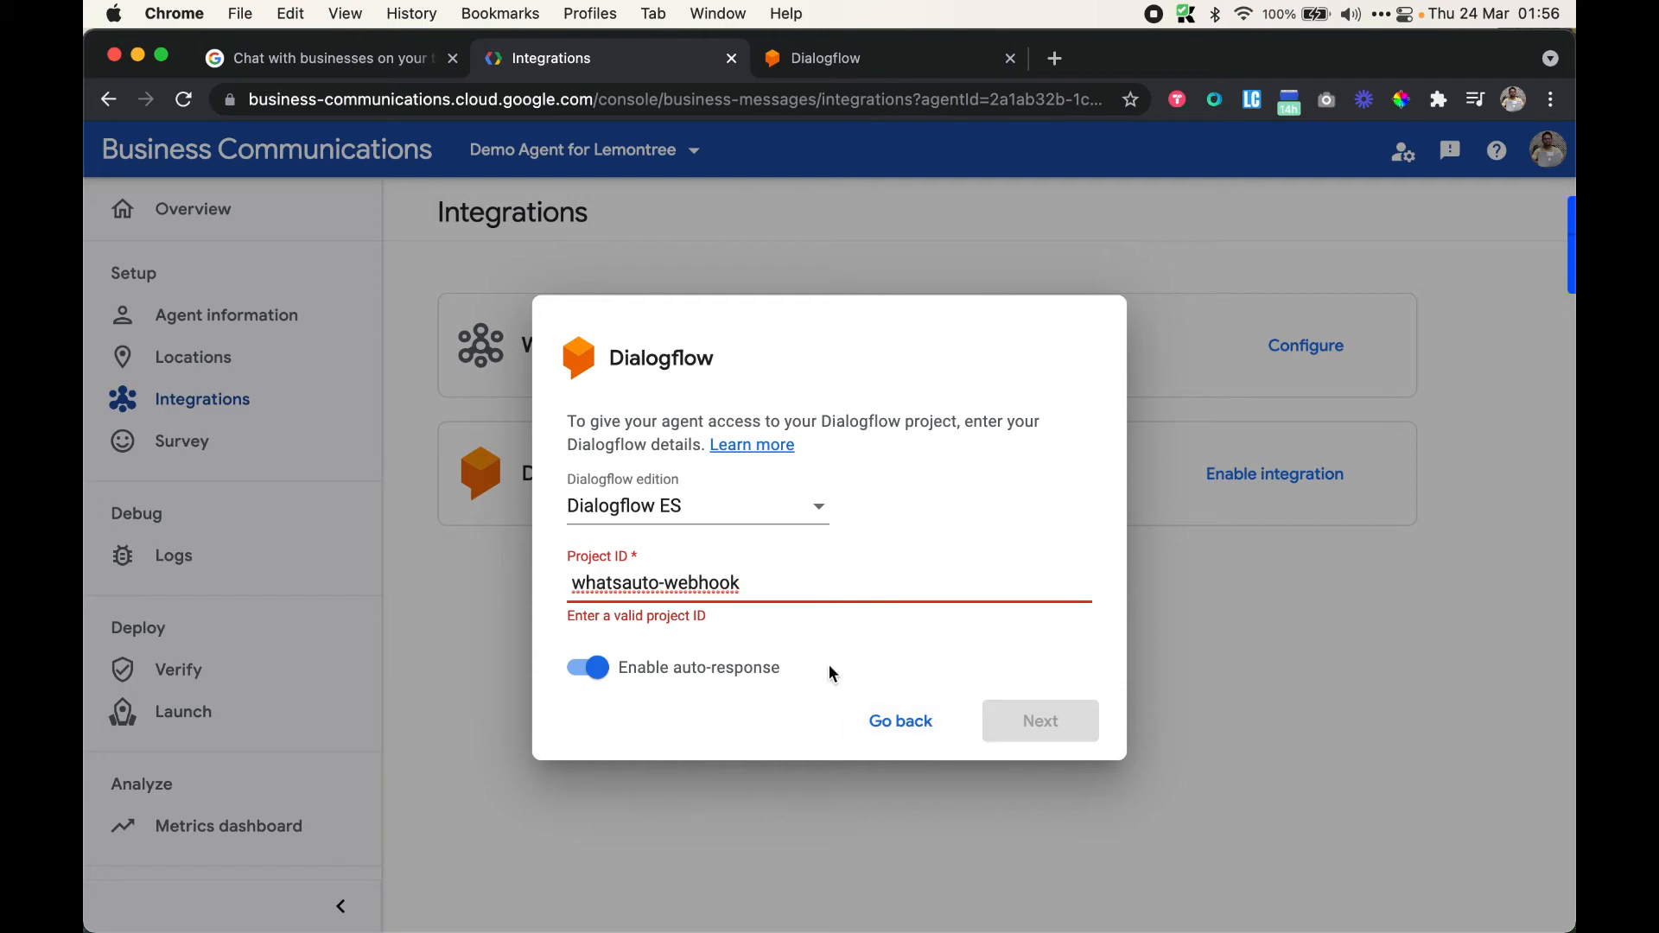
pyautogui.click(573, 585)
pyautogui.press('BackSpace')
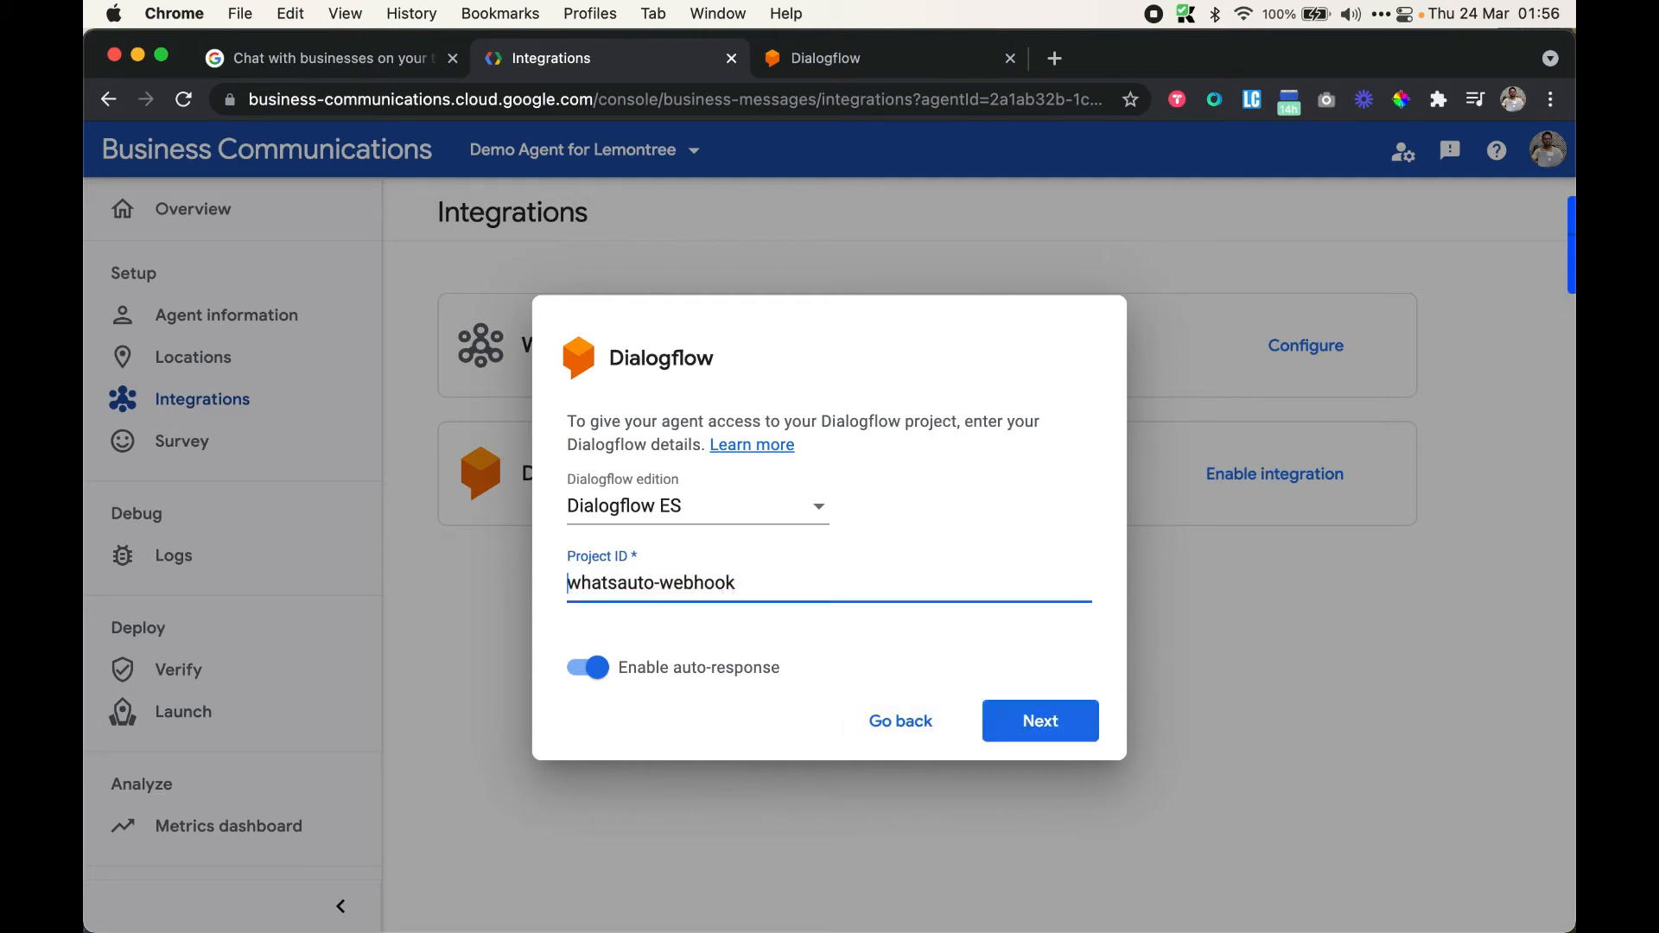
pyautogui.click(851, 673)
pyautogui.click(1023, 720)
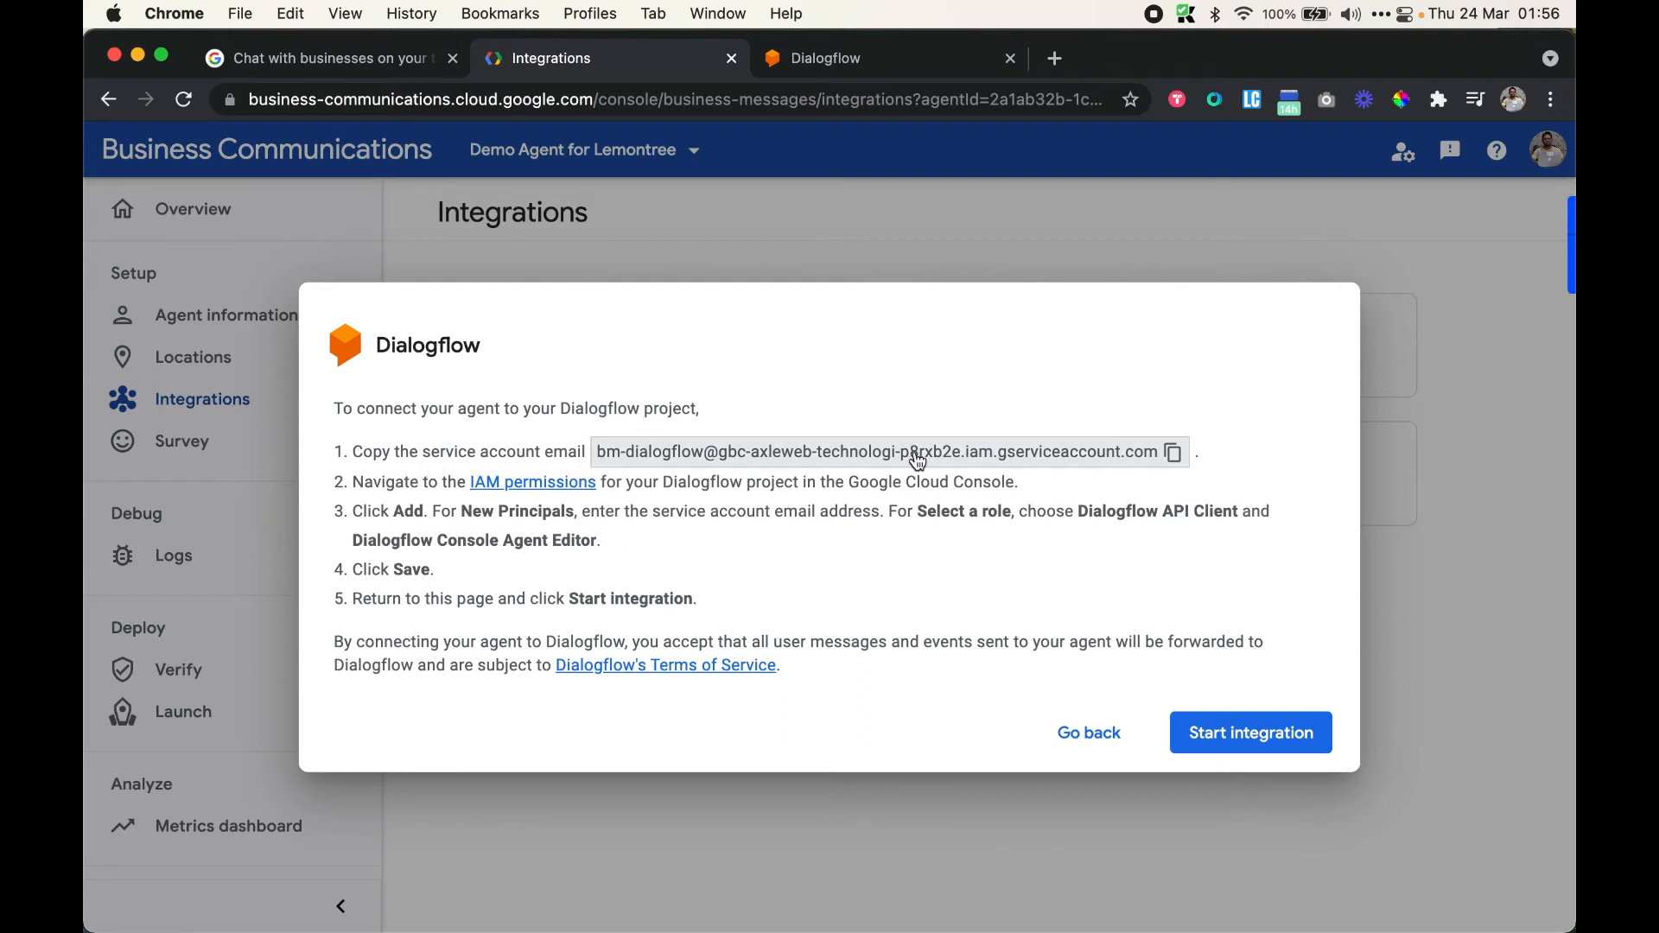
pyautogui.click(521, 486)
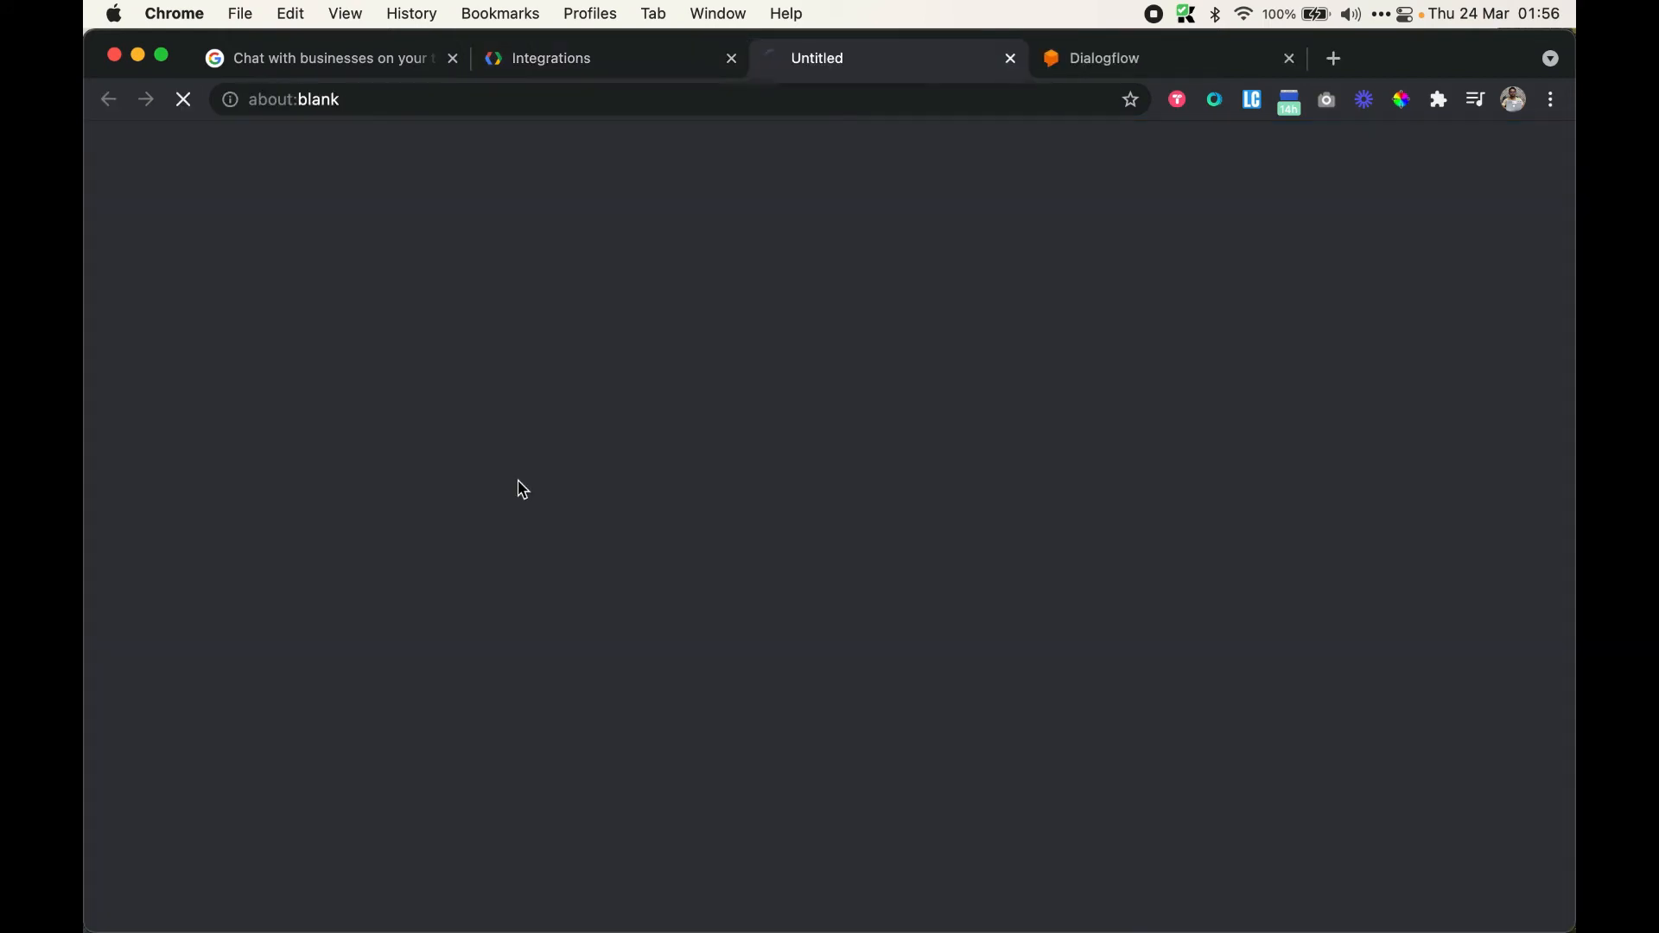
pyautogui.click(644, 69)
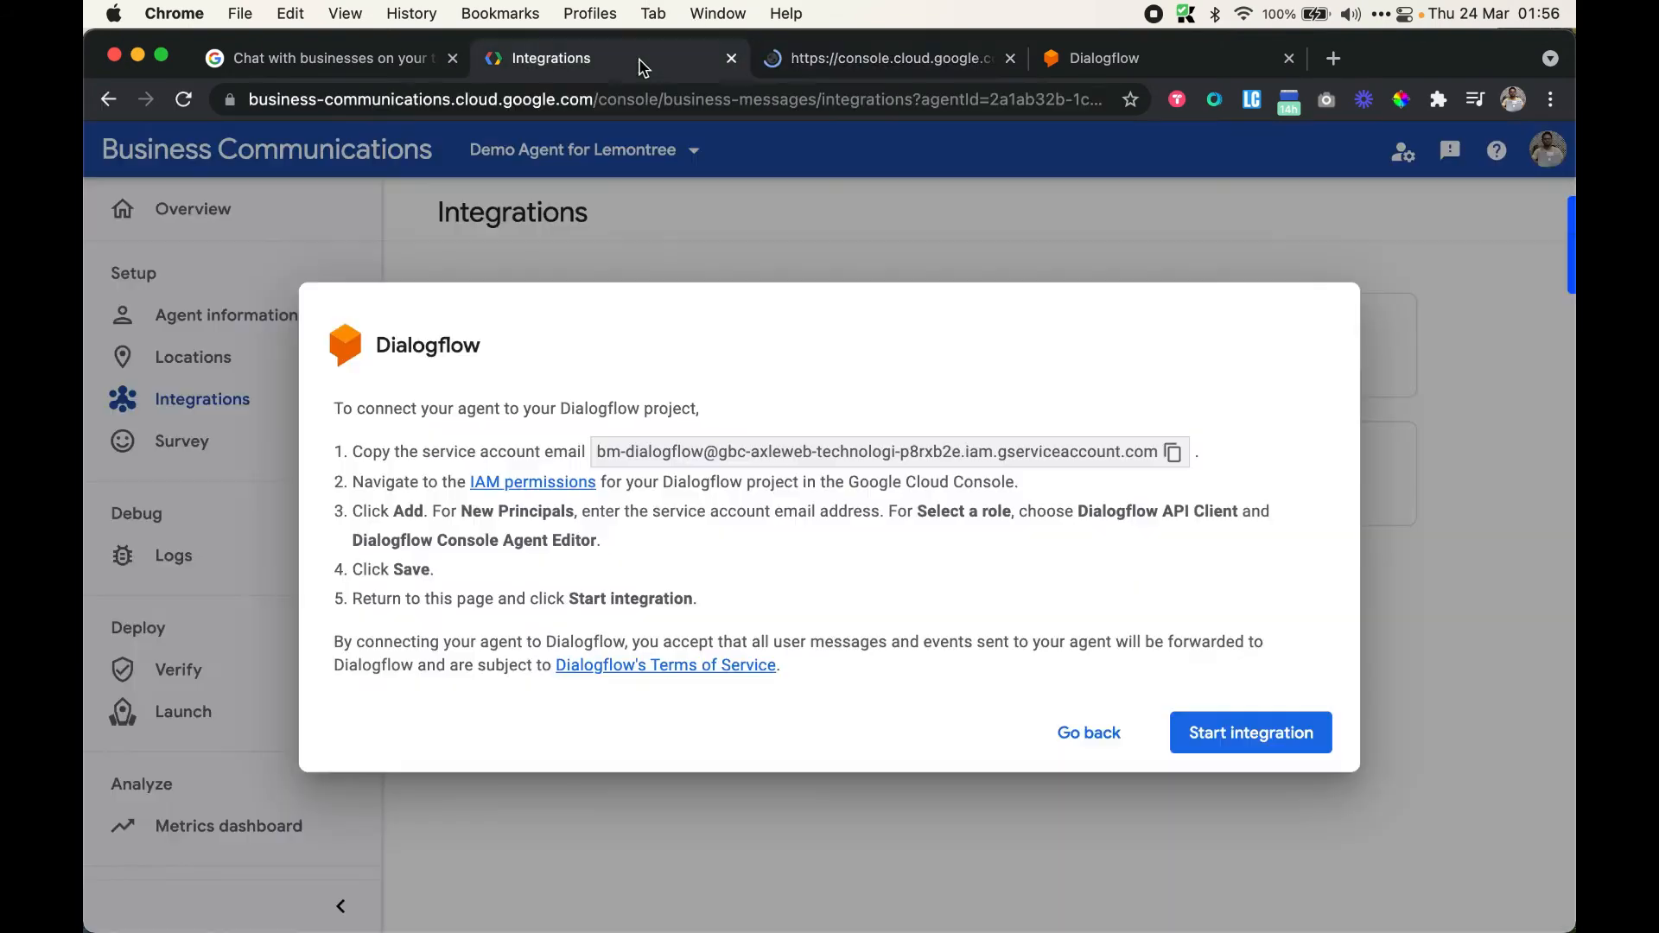
# Paste the copied Dialogflow service account e-mail as a new principal on the IAM page
pyautogui.click(897, 62)
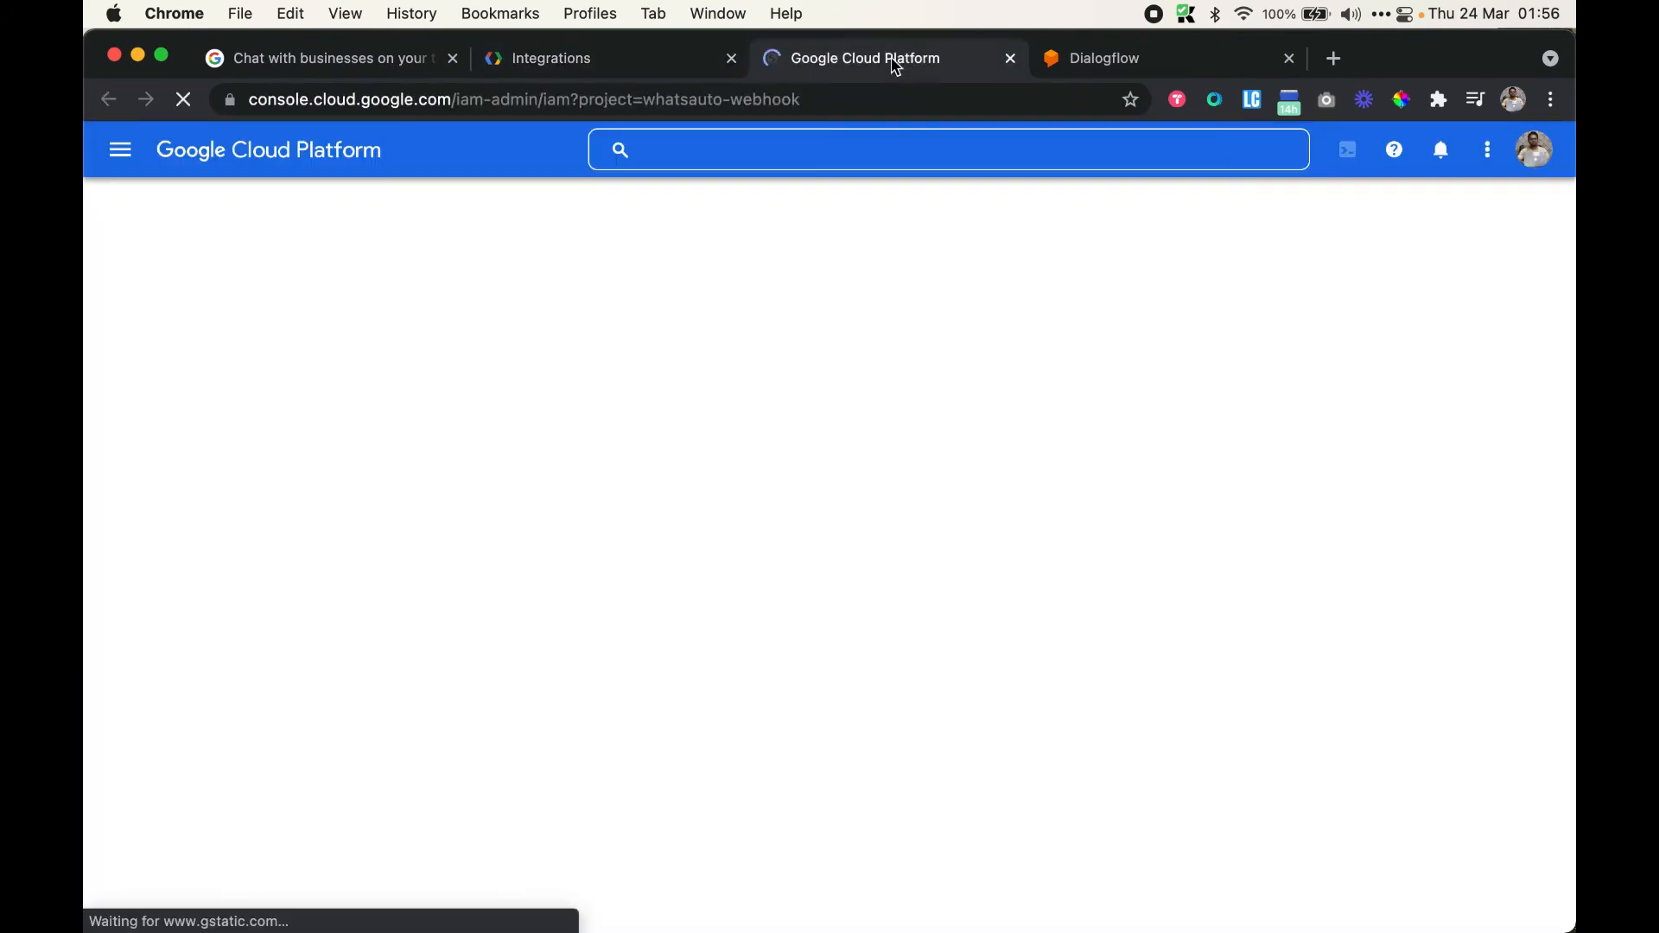
pyautogui.click(579, 61)
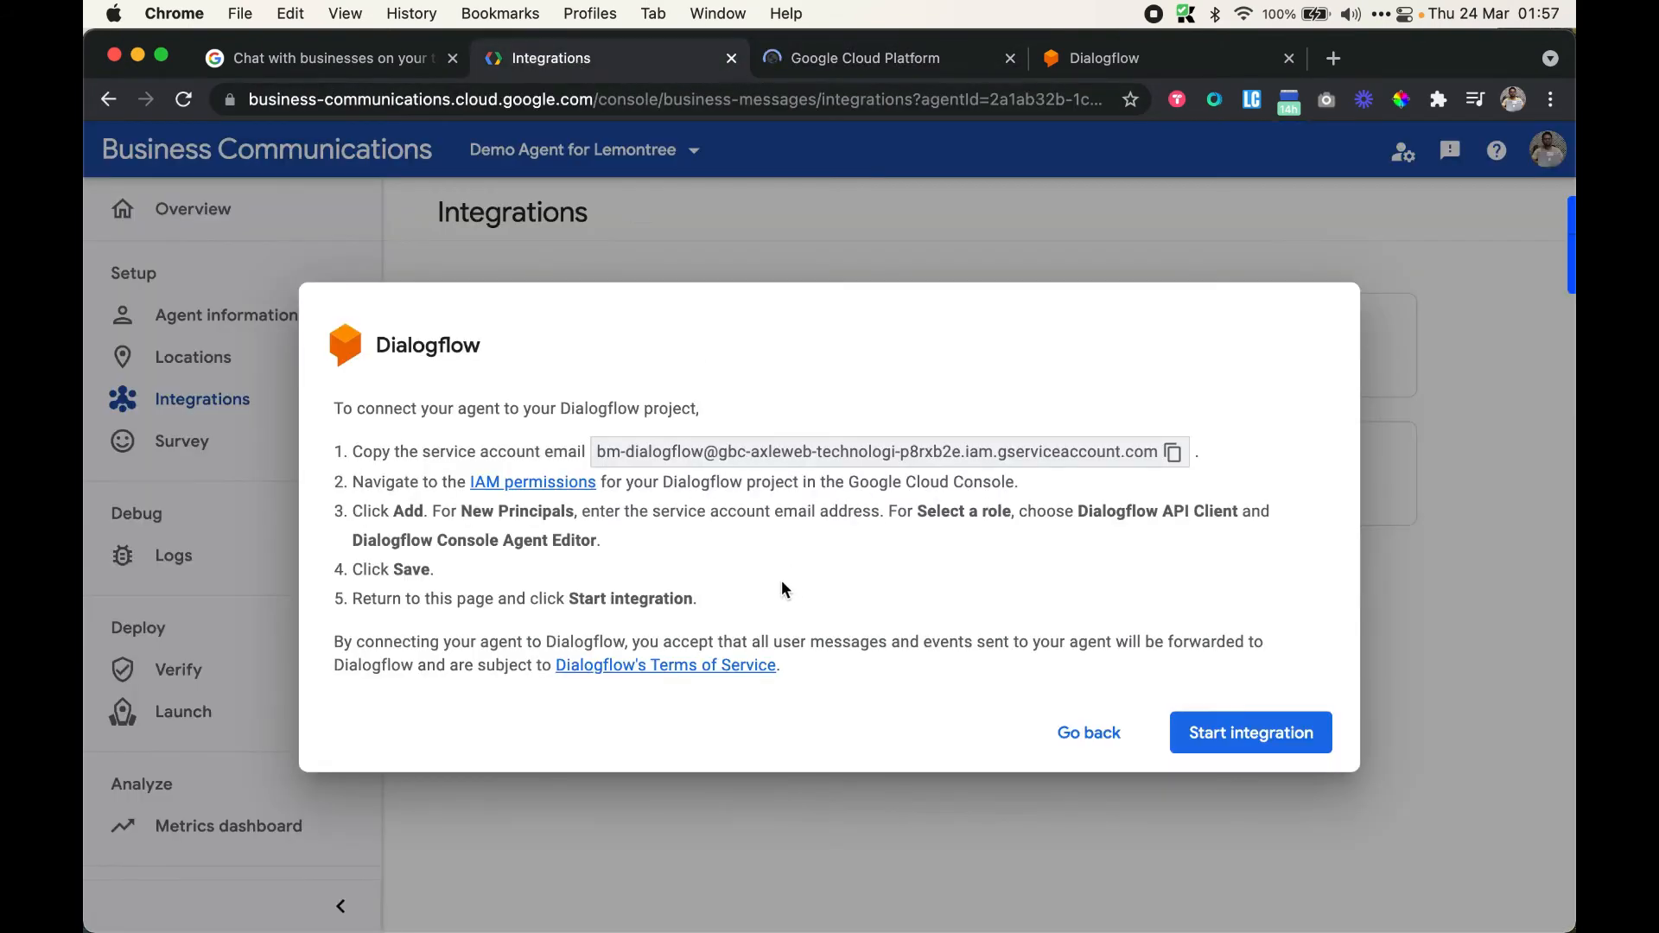
pyautogui.click(852, 54)
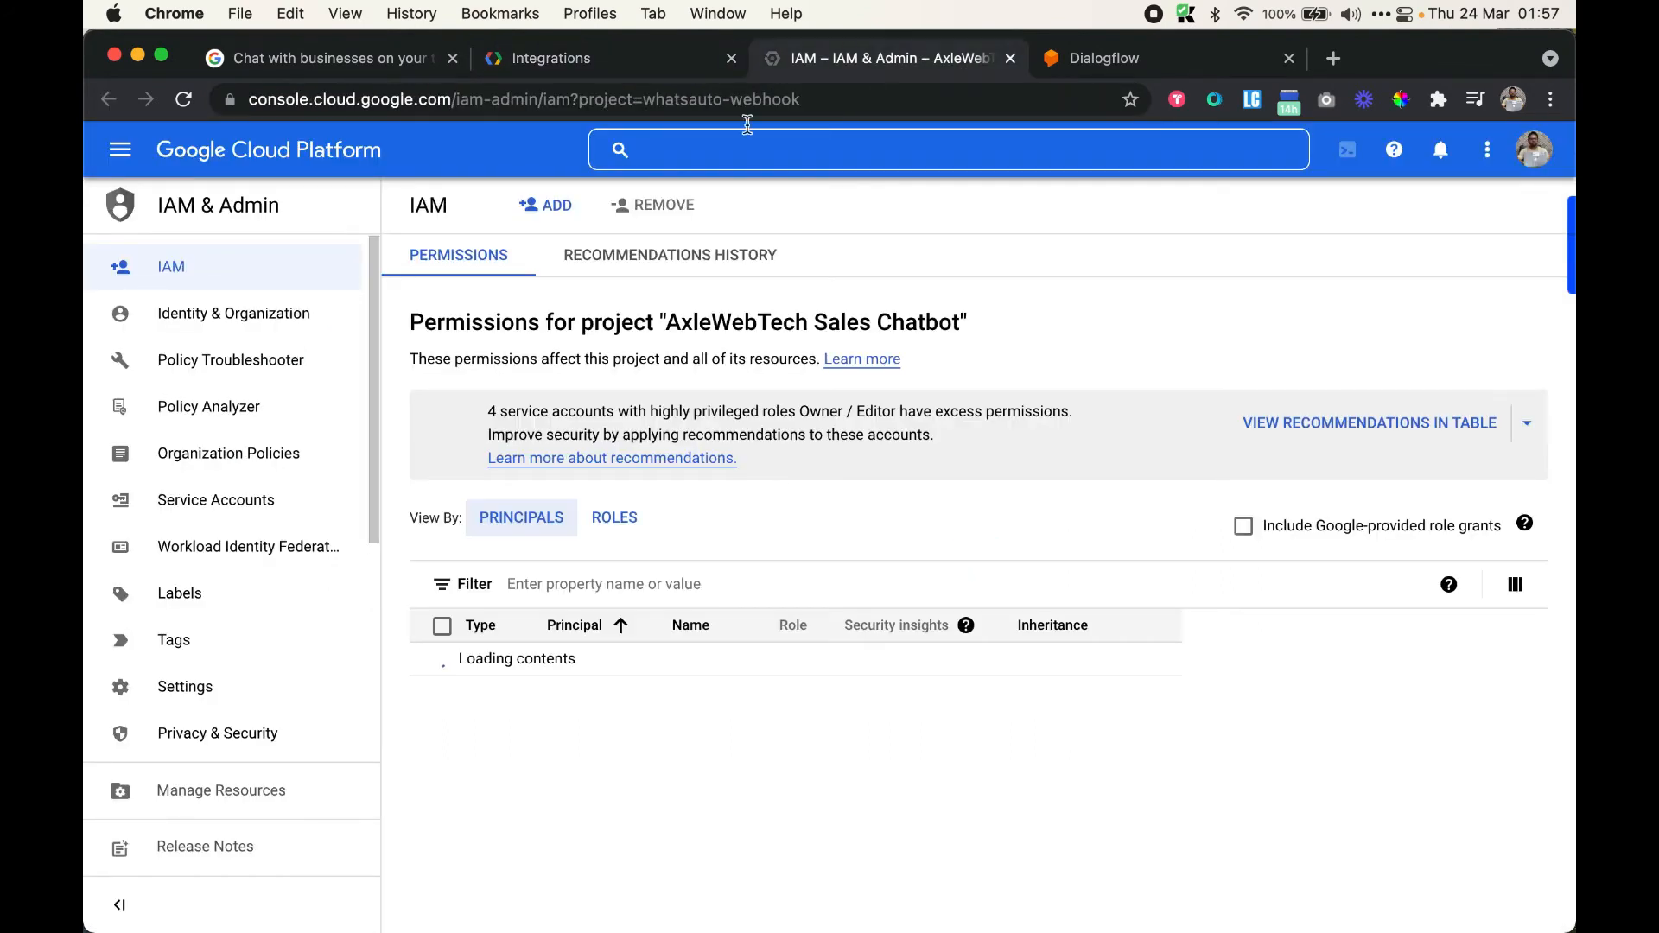
pyautogui.click(553, 207)
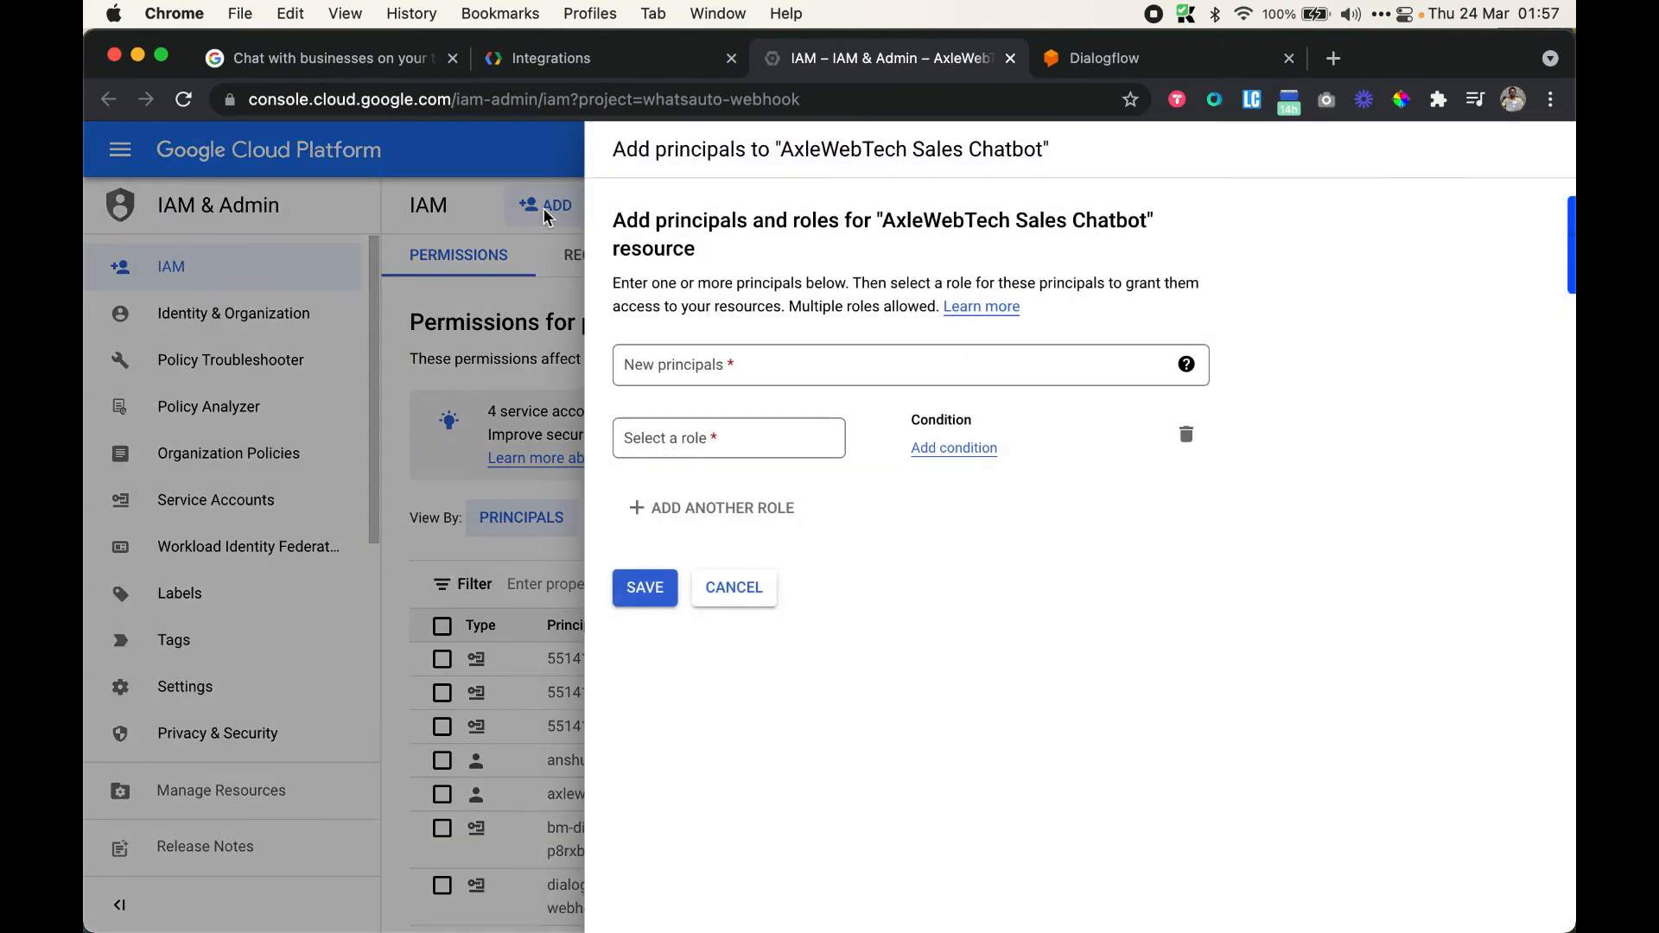
pyautogui.click(714, 363)
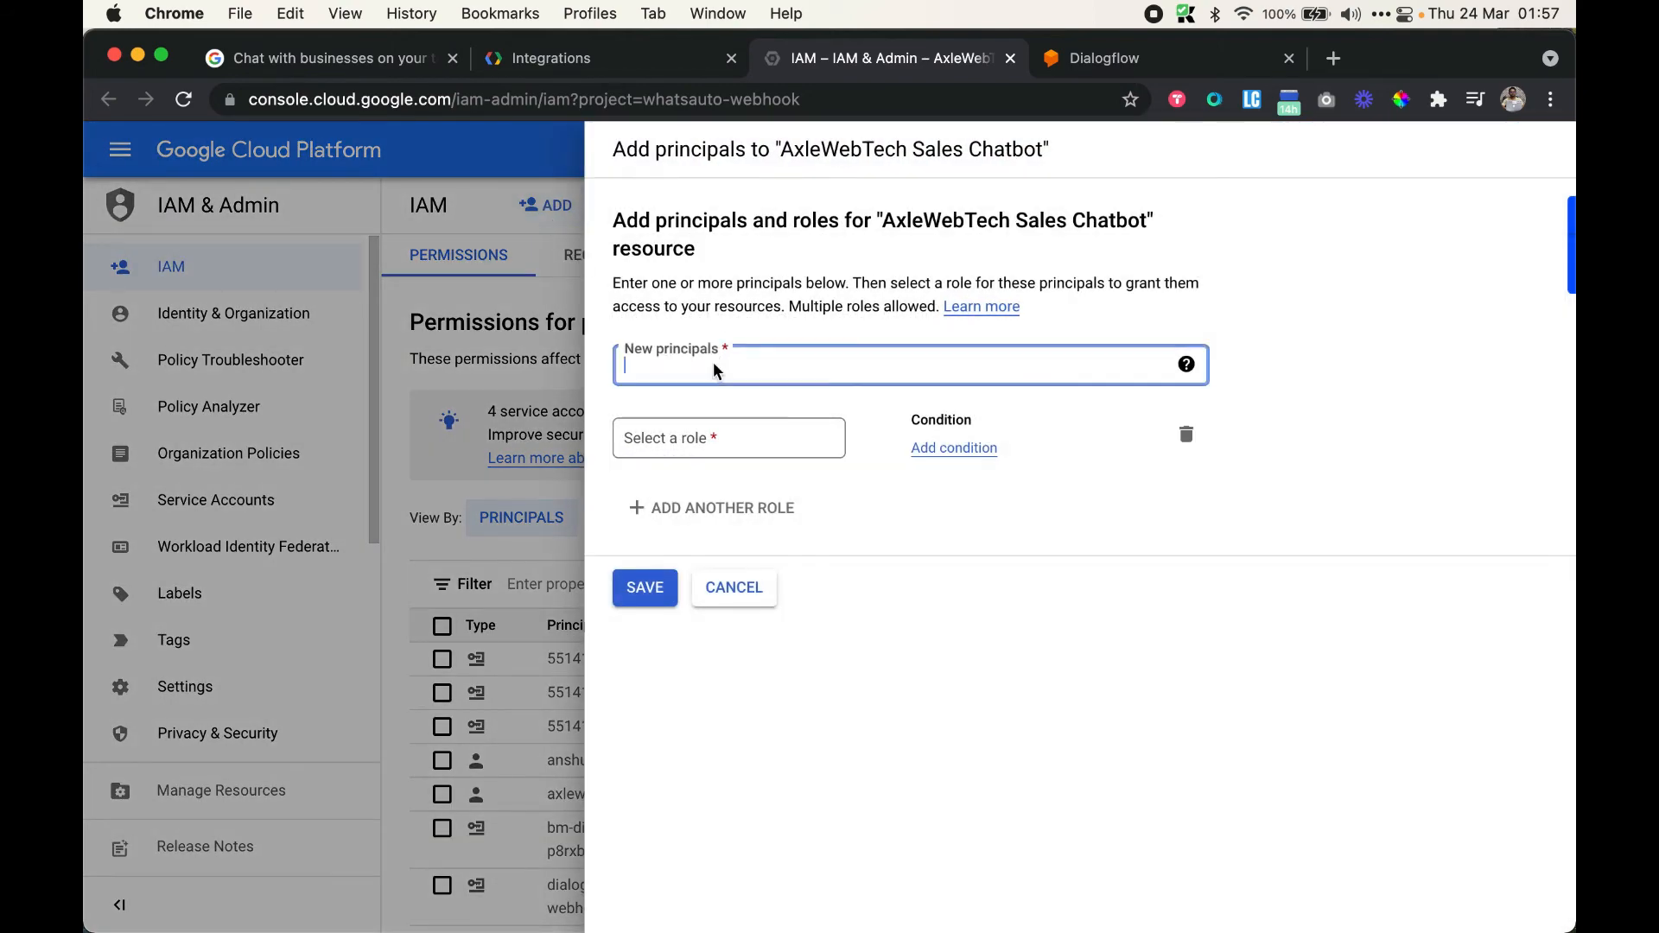
pyautogui.press('super+v')
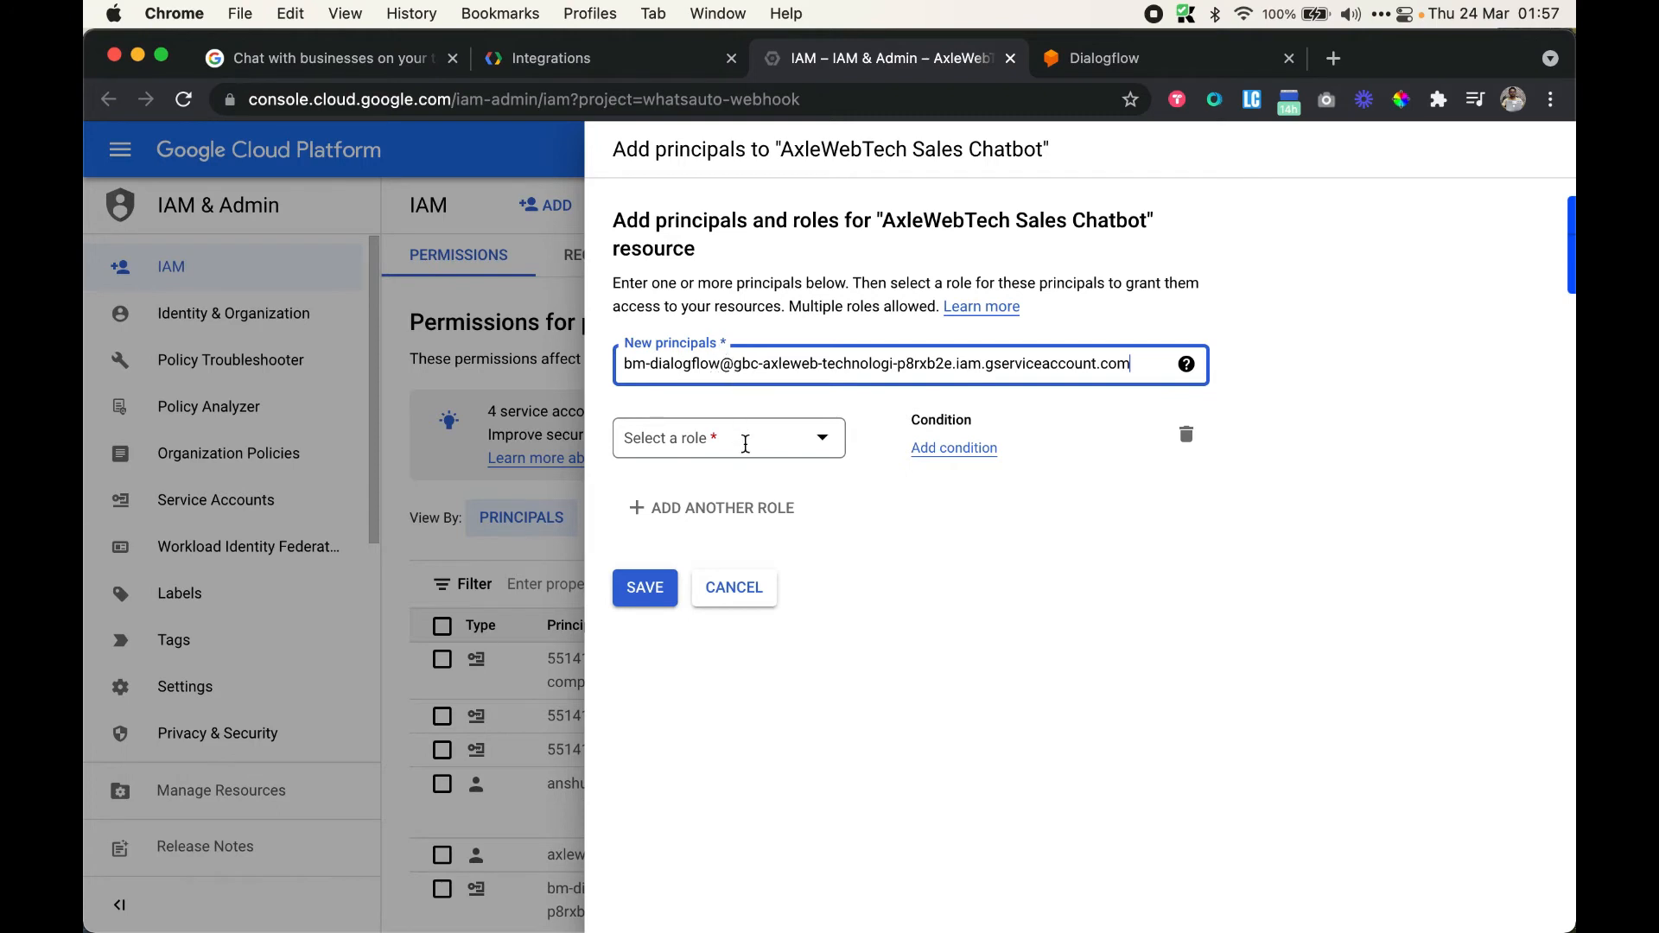
pyautogui.click(606, 61)
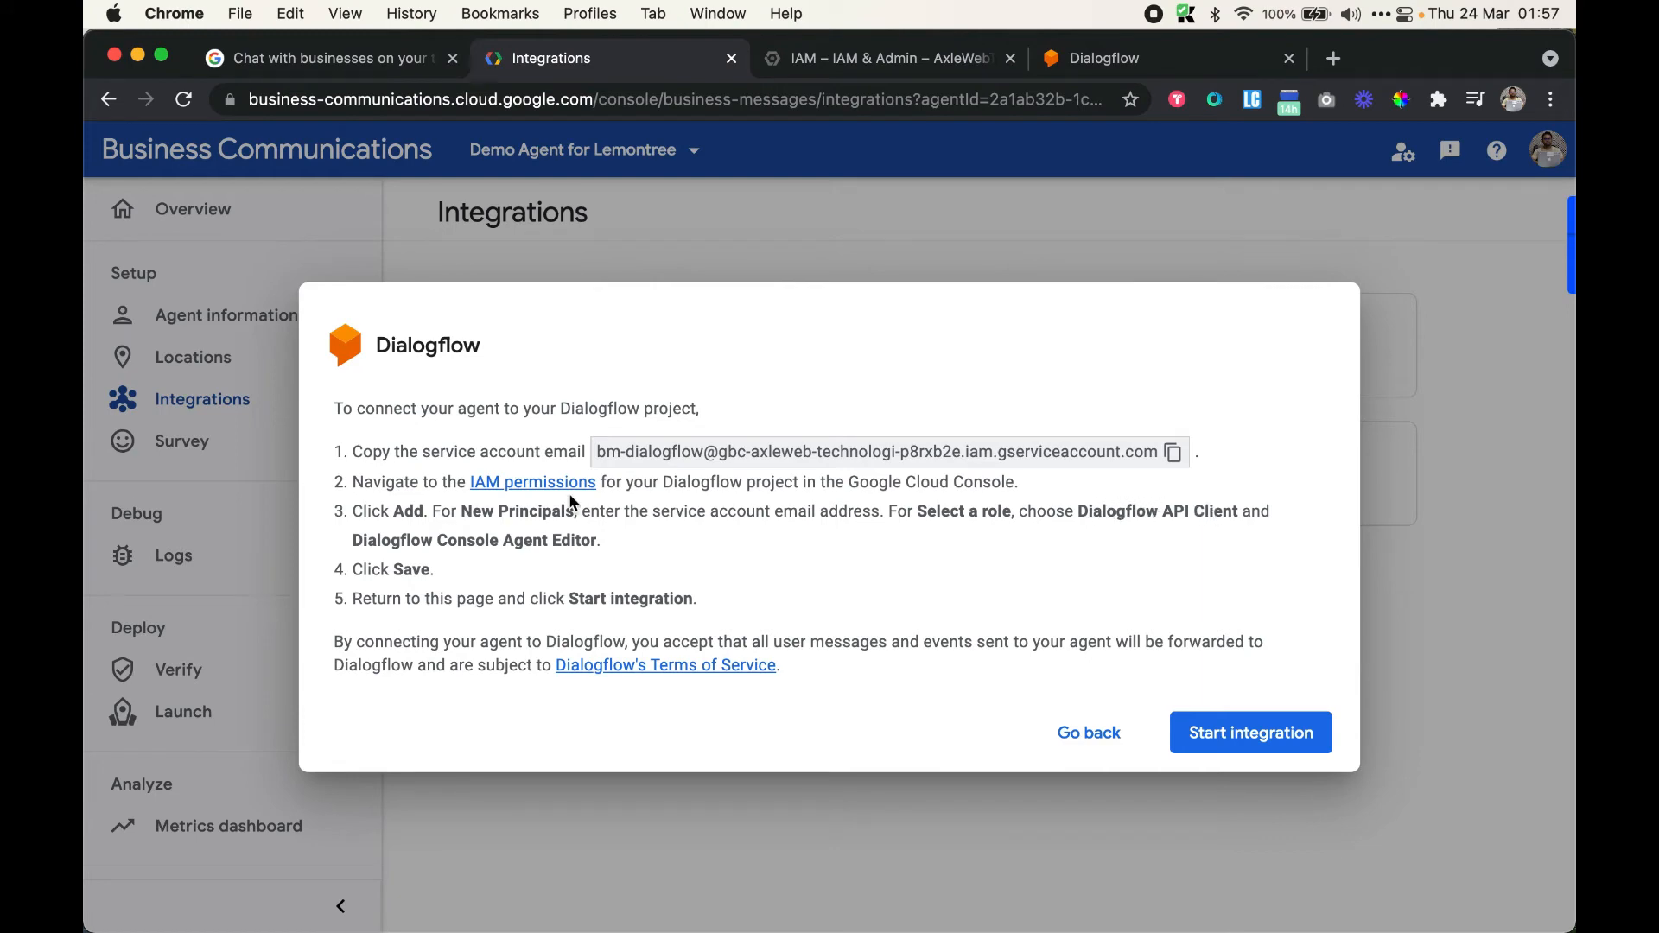
pyautogui.click(864, 58)
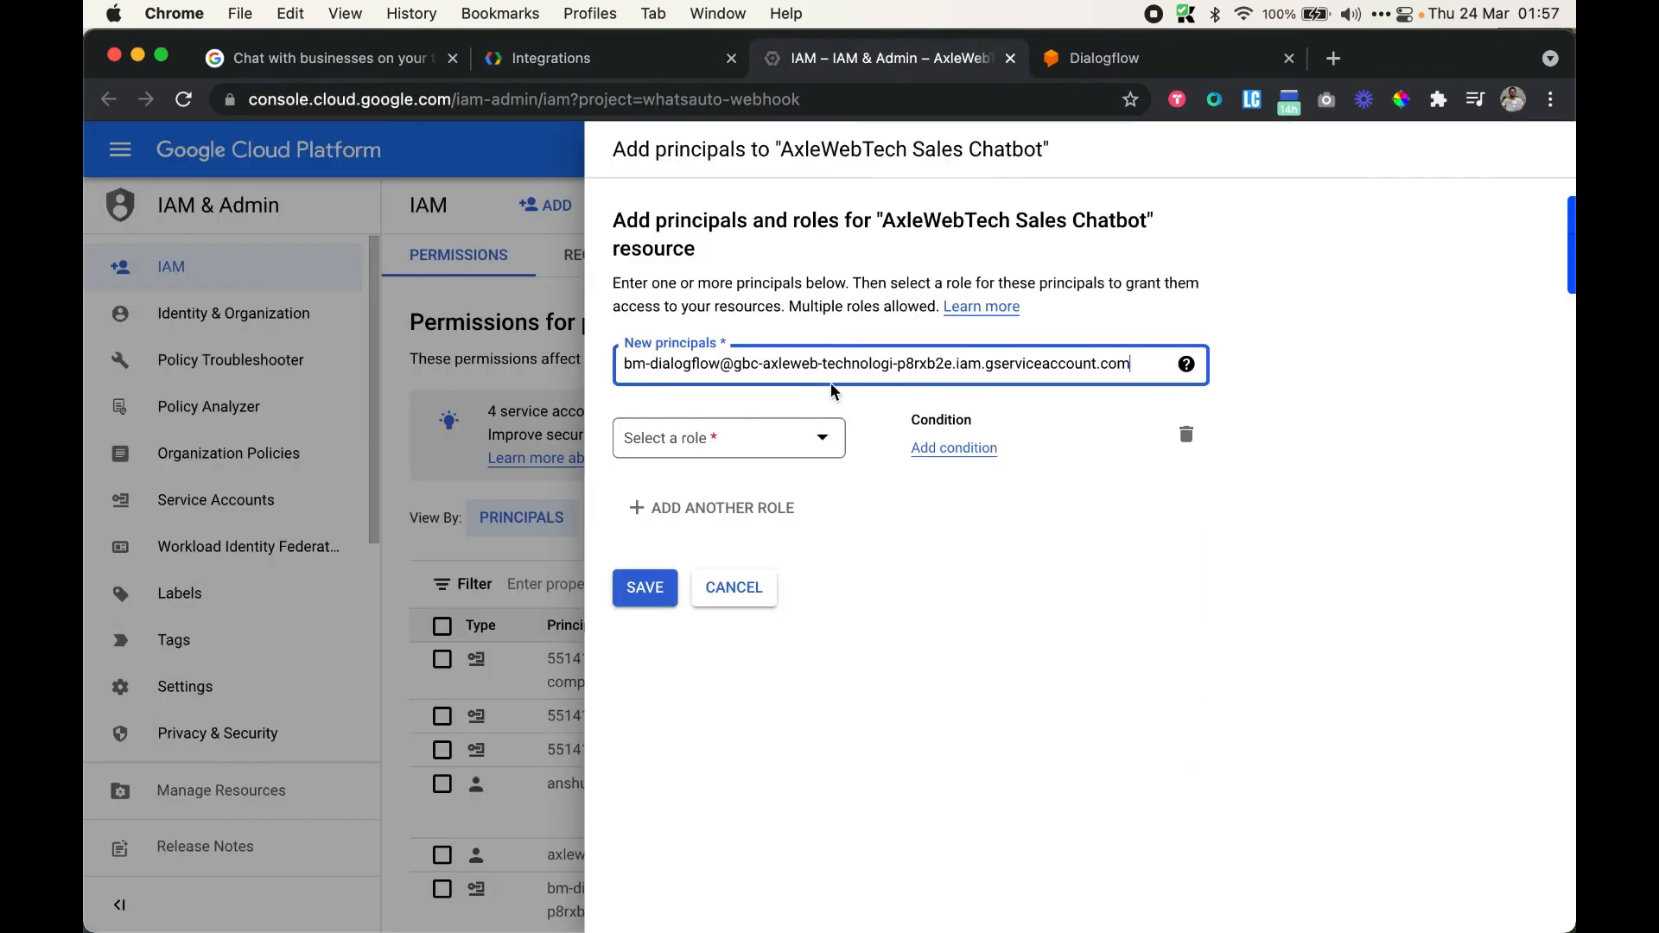
# Give the service account the Dialogflow API Client and Dialogflow Console Agent Editor roles, then save
pyautogui.click(764, 446)
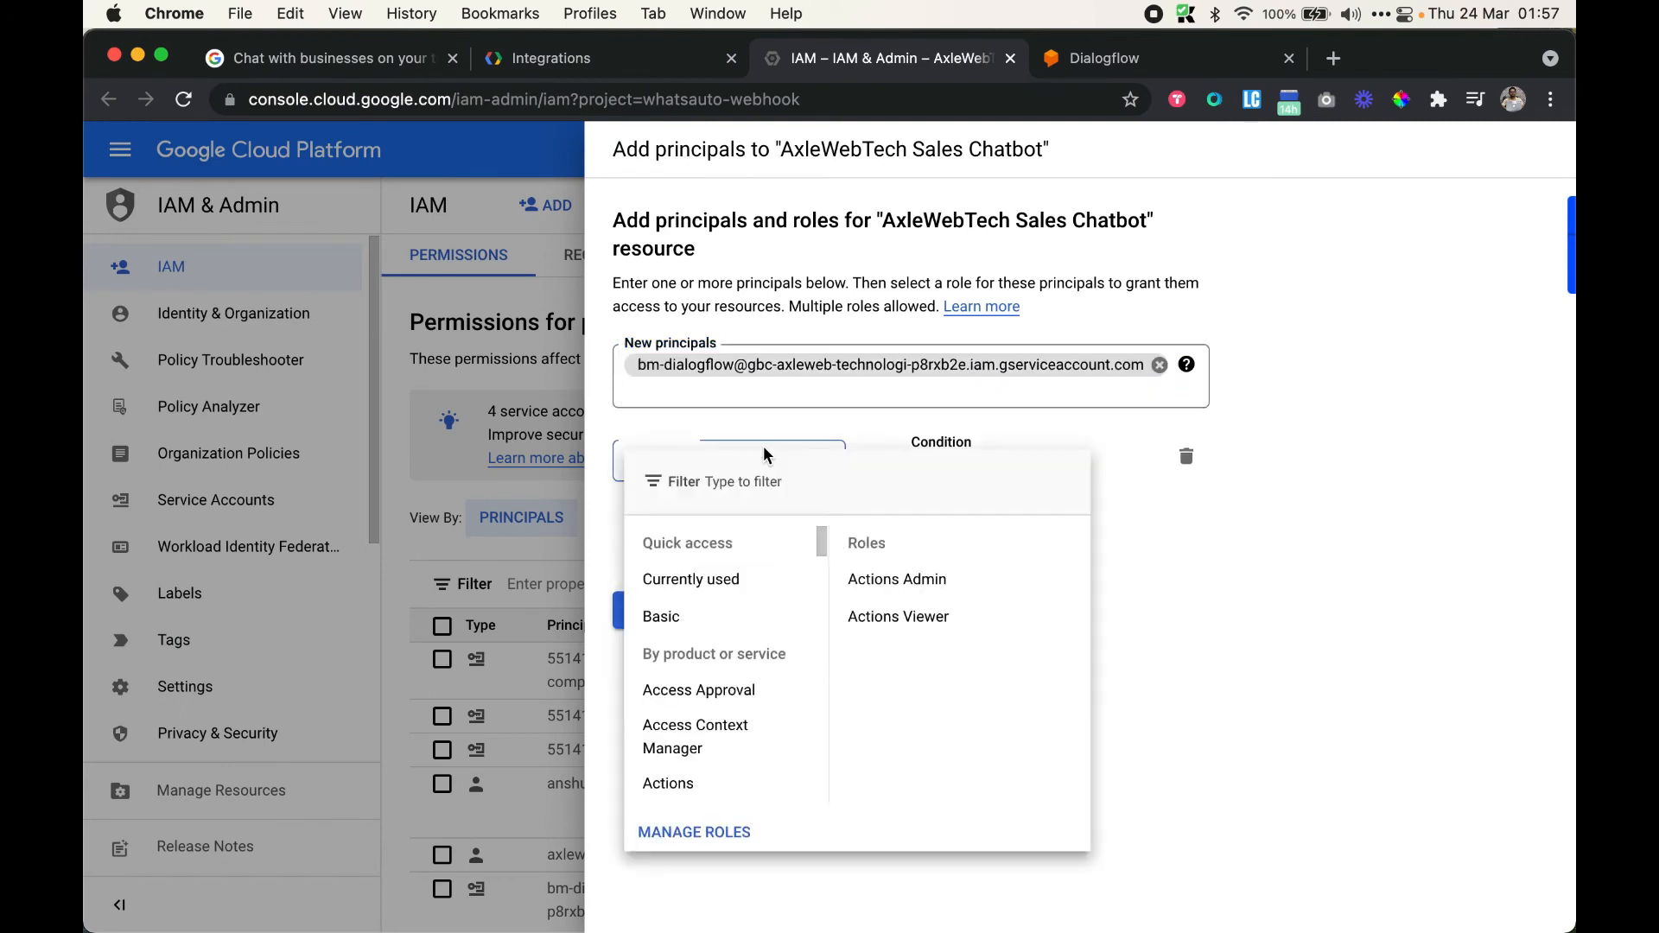
pyautogui.click(760, 616)
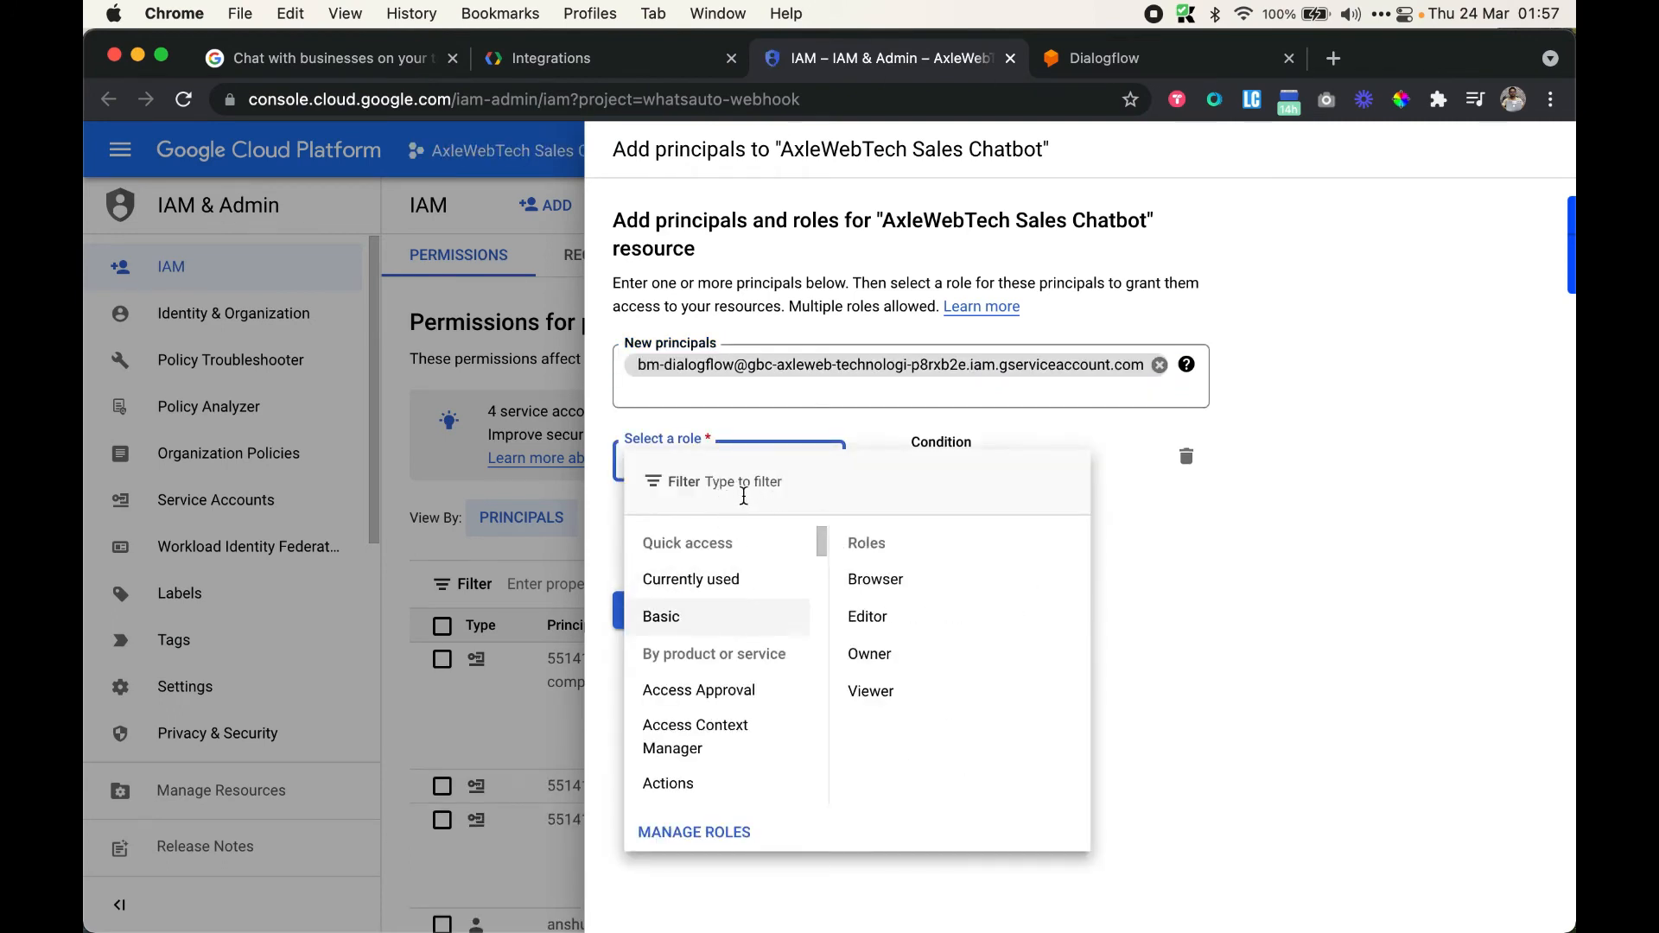
pyautogui.click(766, 481)
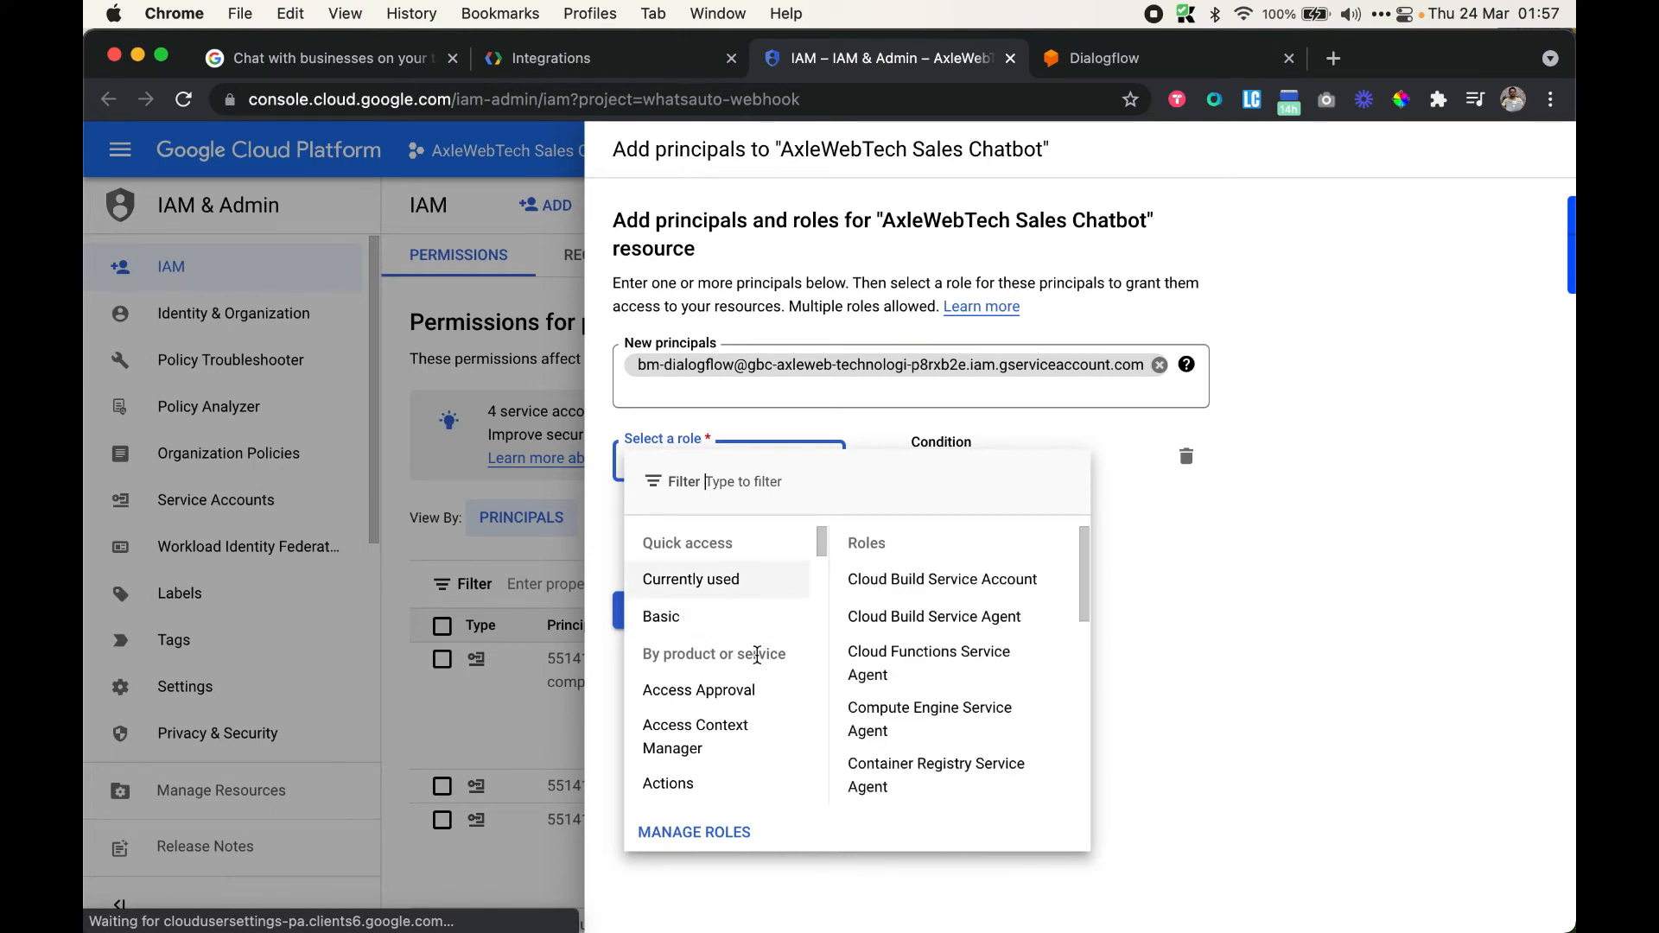
pyautogui.write('dialogflow')
pyautogui.click(800, 731)
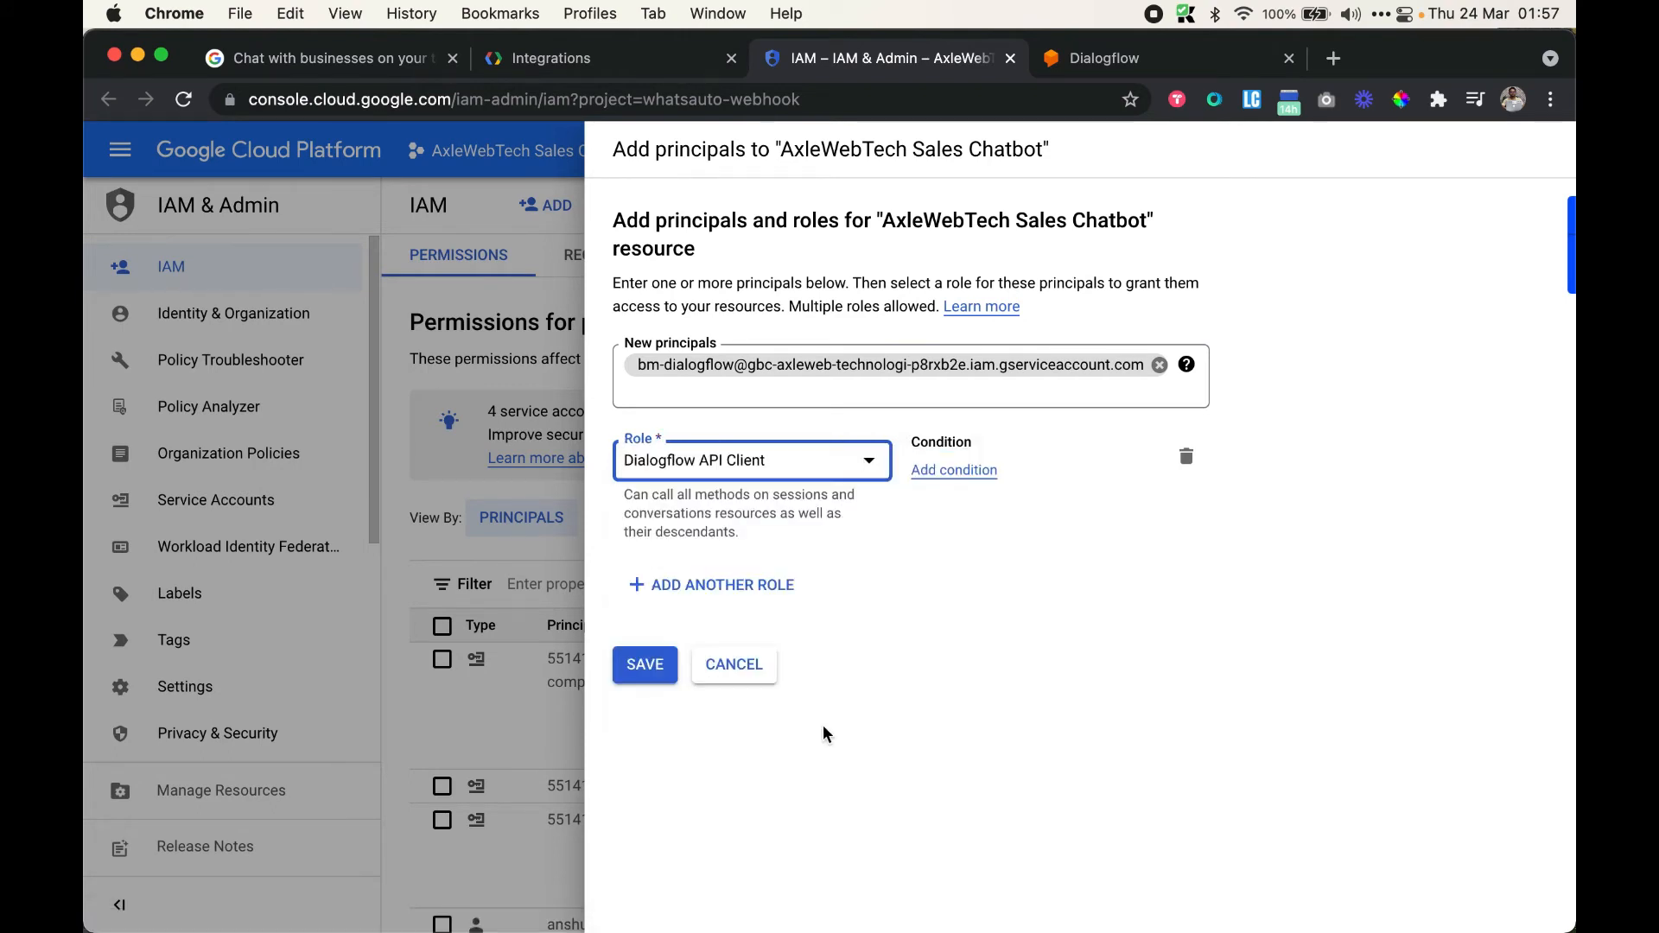
pyautogui.click(794, 585)
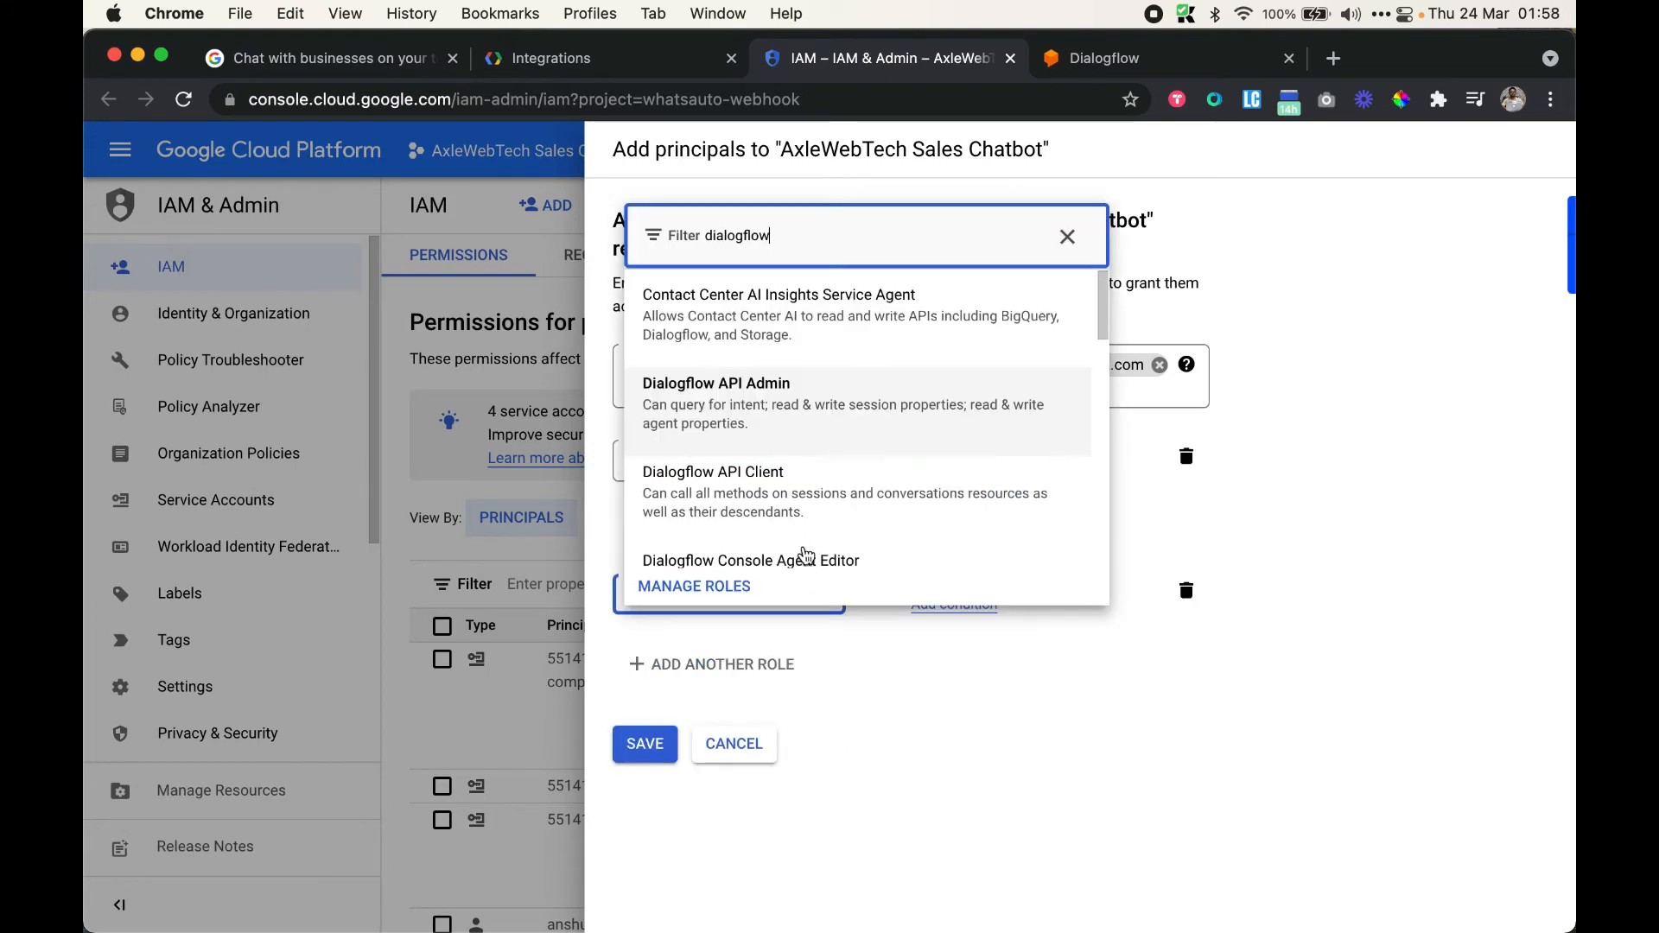
pyautogui.scroll(-2, 806, 560)
pyautogui.hotkey('ctrl', 'shift', 'Tab')
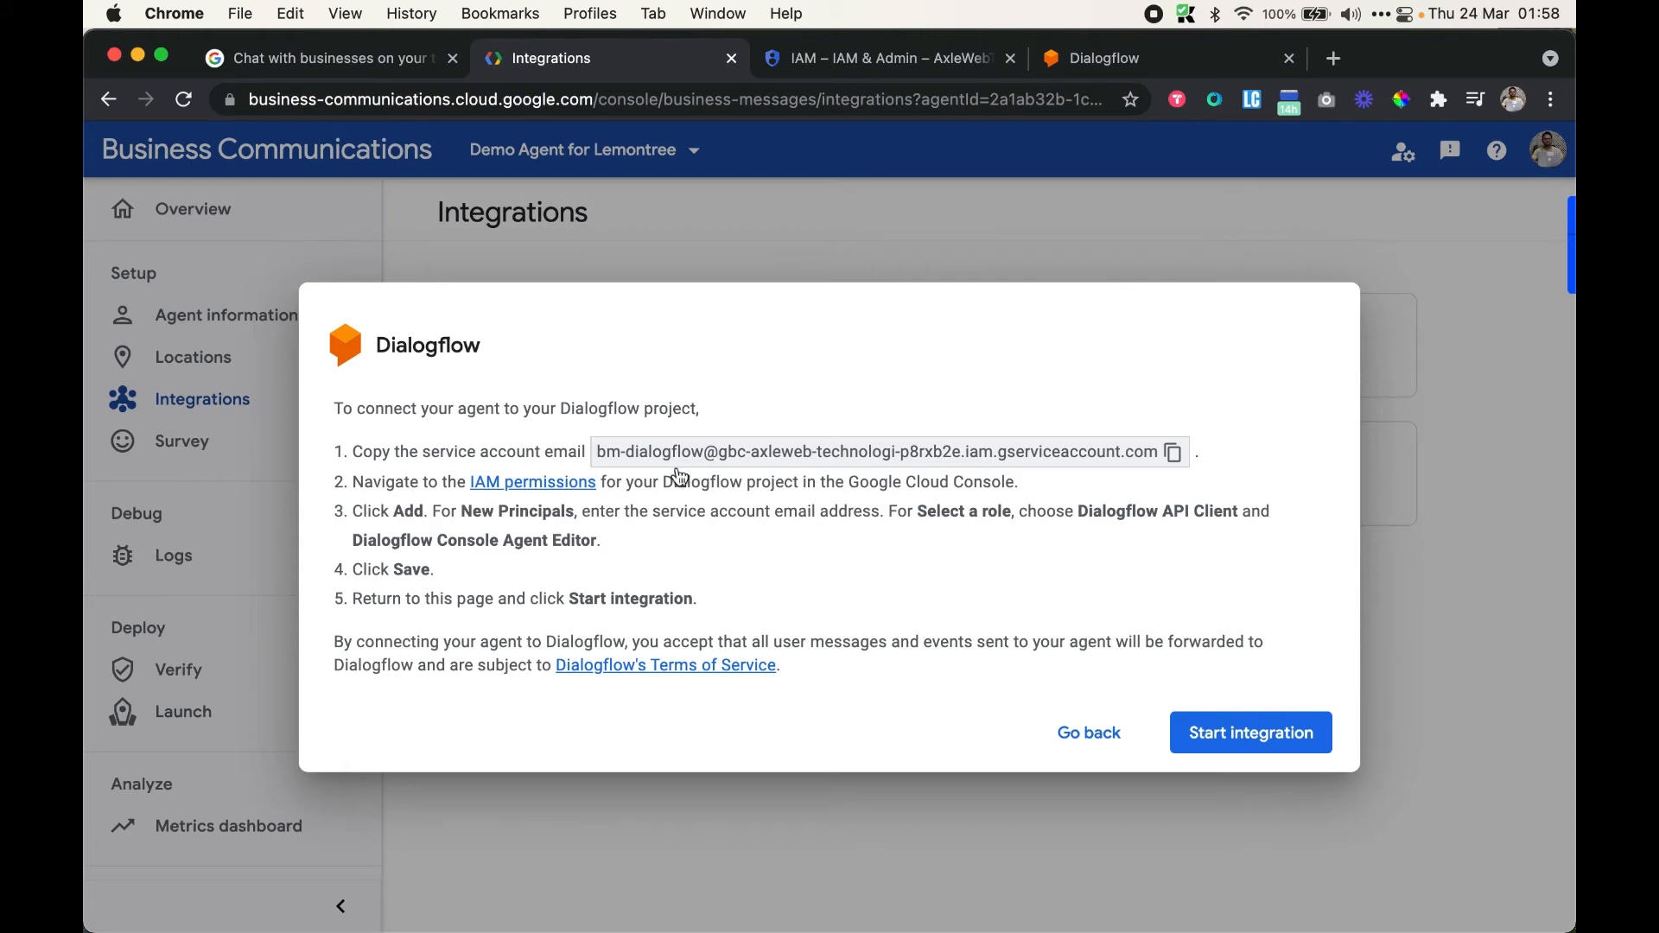
pyautogui.click(885, 59)
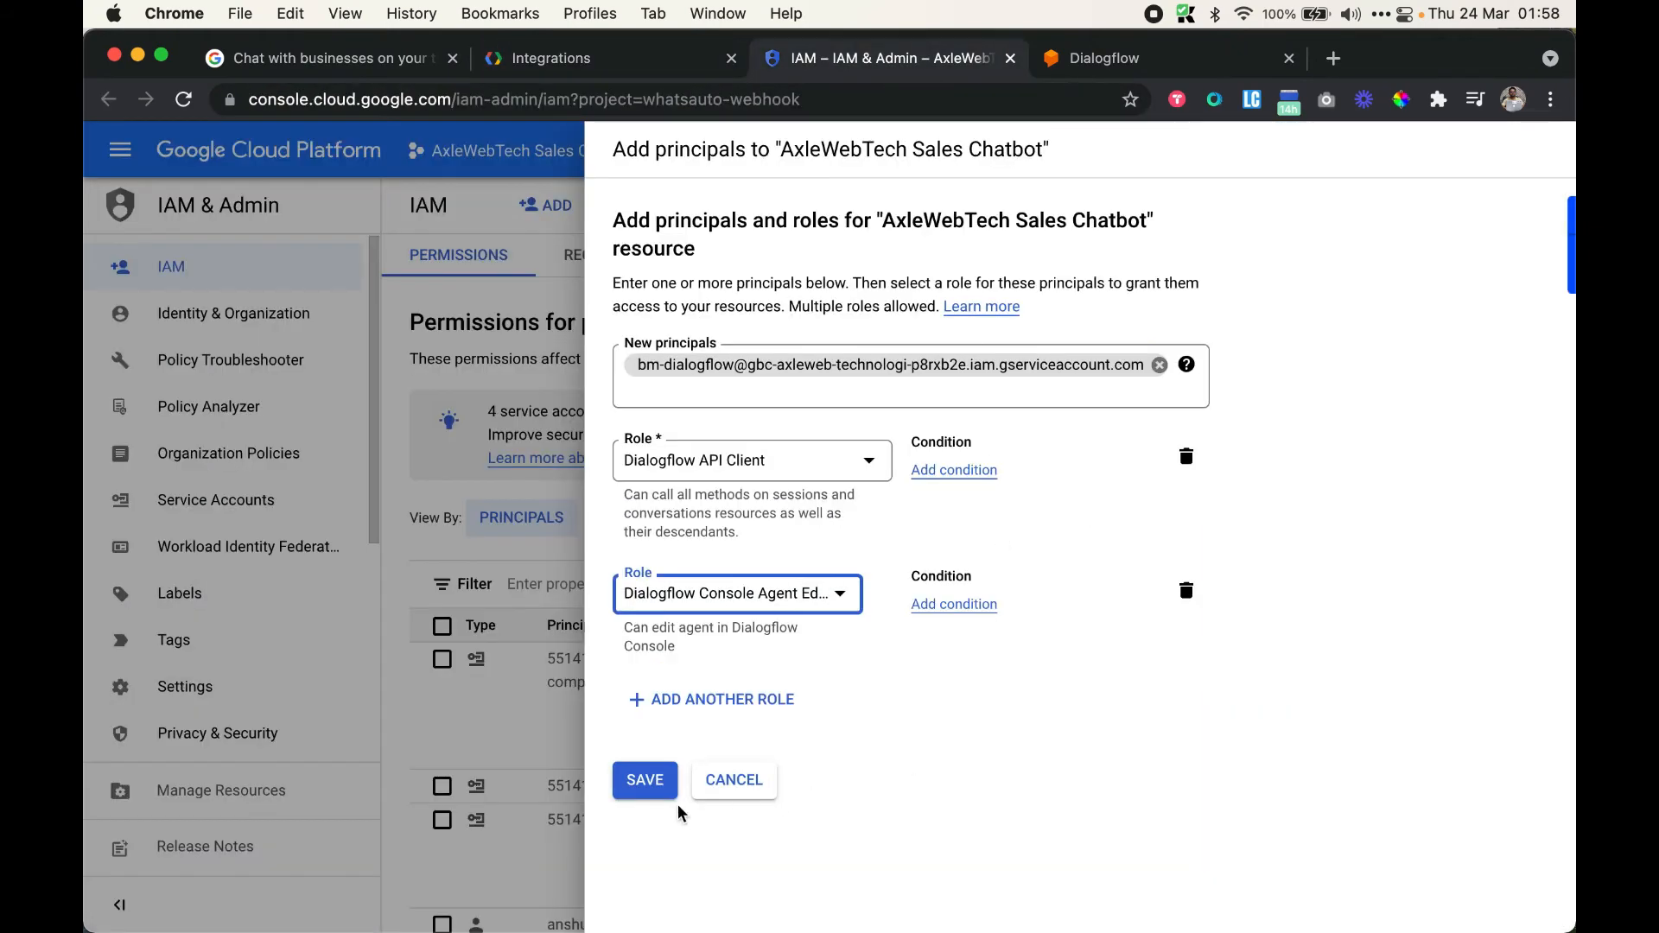
pyautogui.click(650, 783)
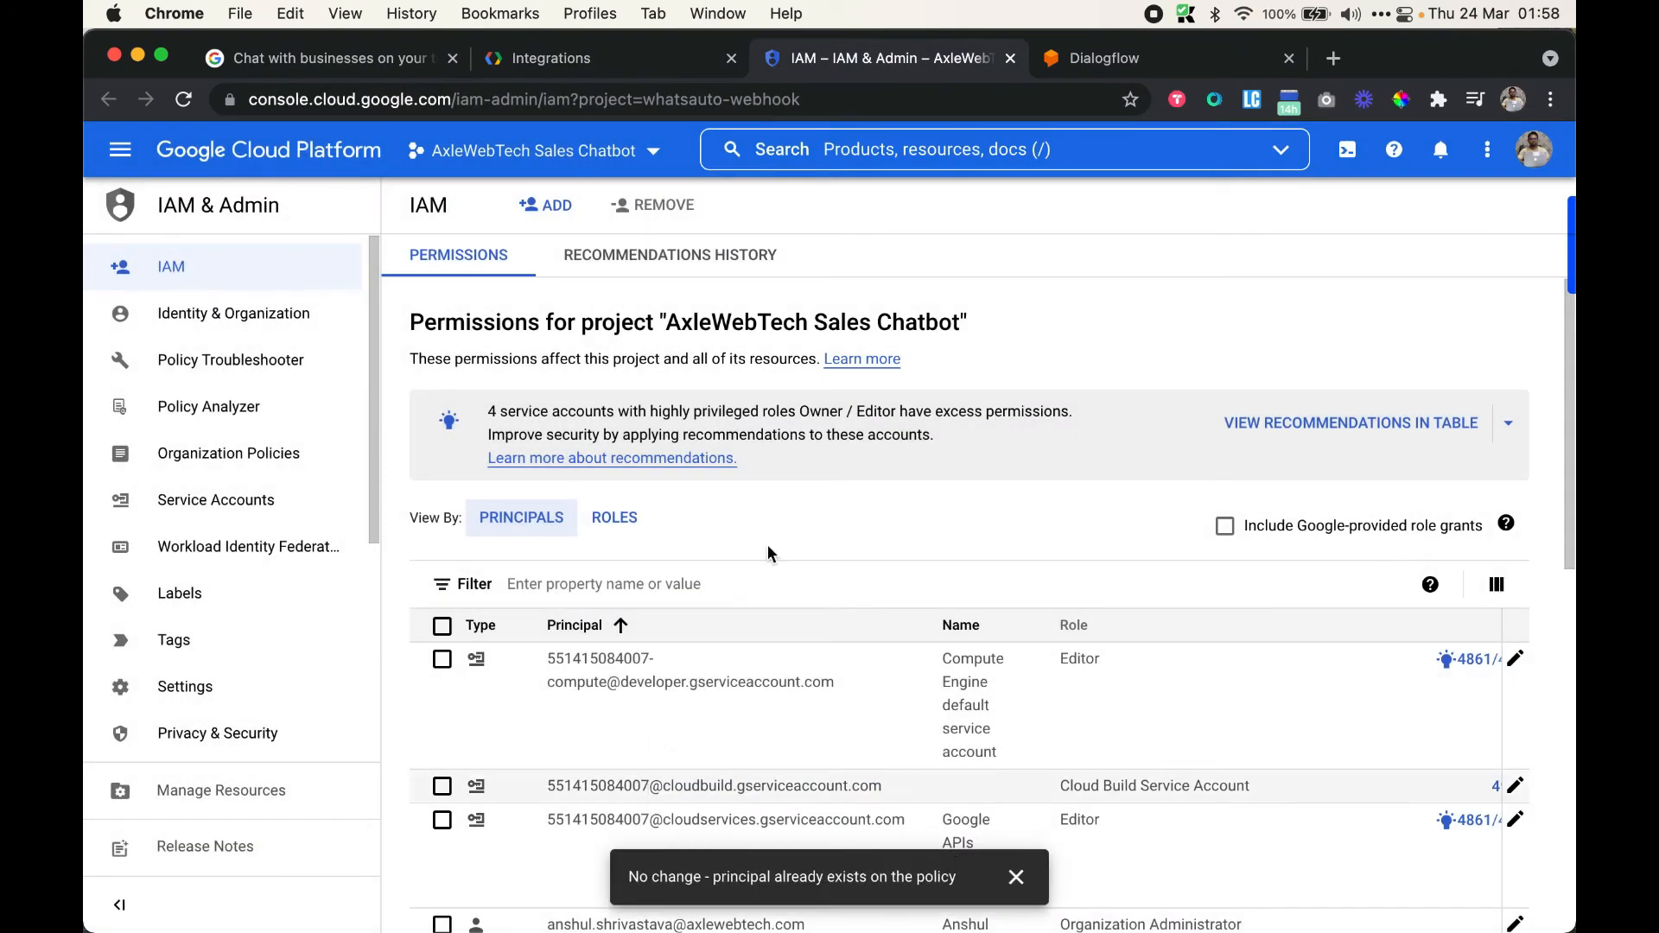
# Start the Dialogflow integration, view the connected agent, and check its integration settings
pyautogui.click(604, 55)
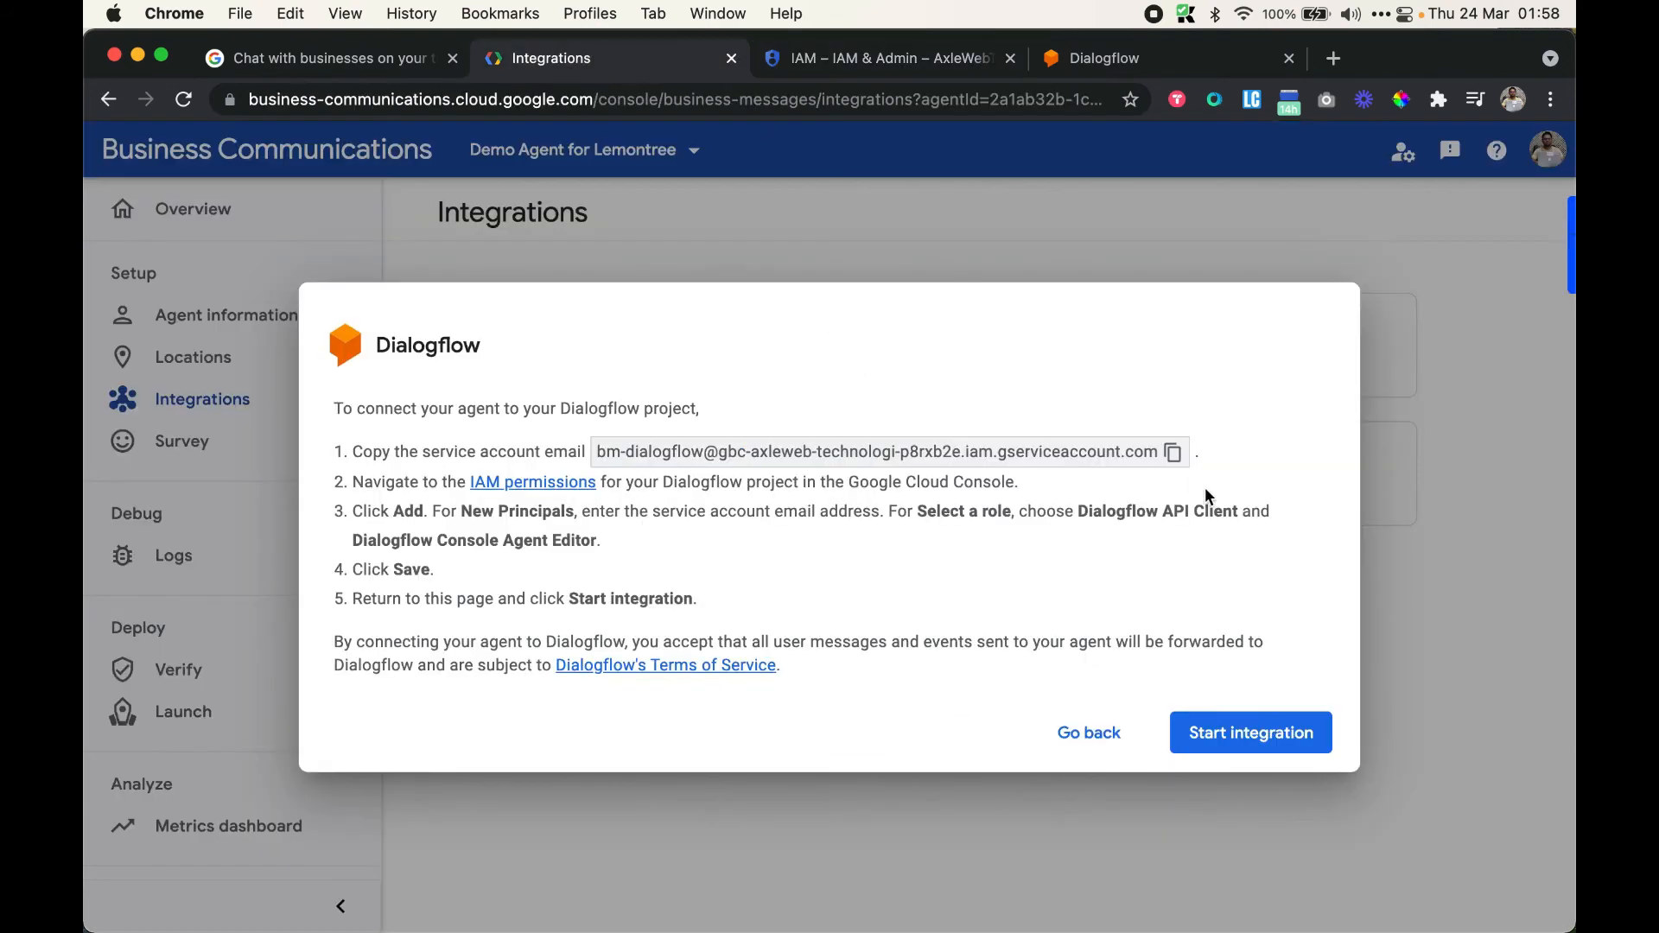
pyautogui.click(1270, 735)
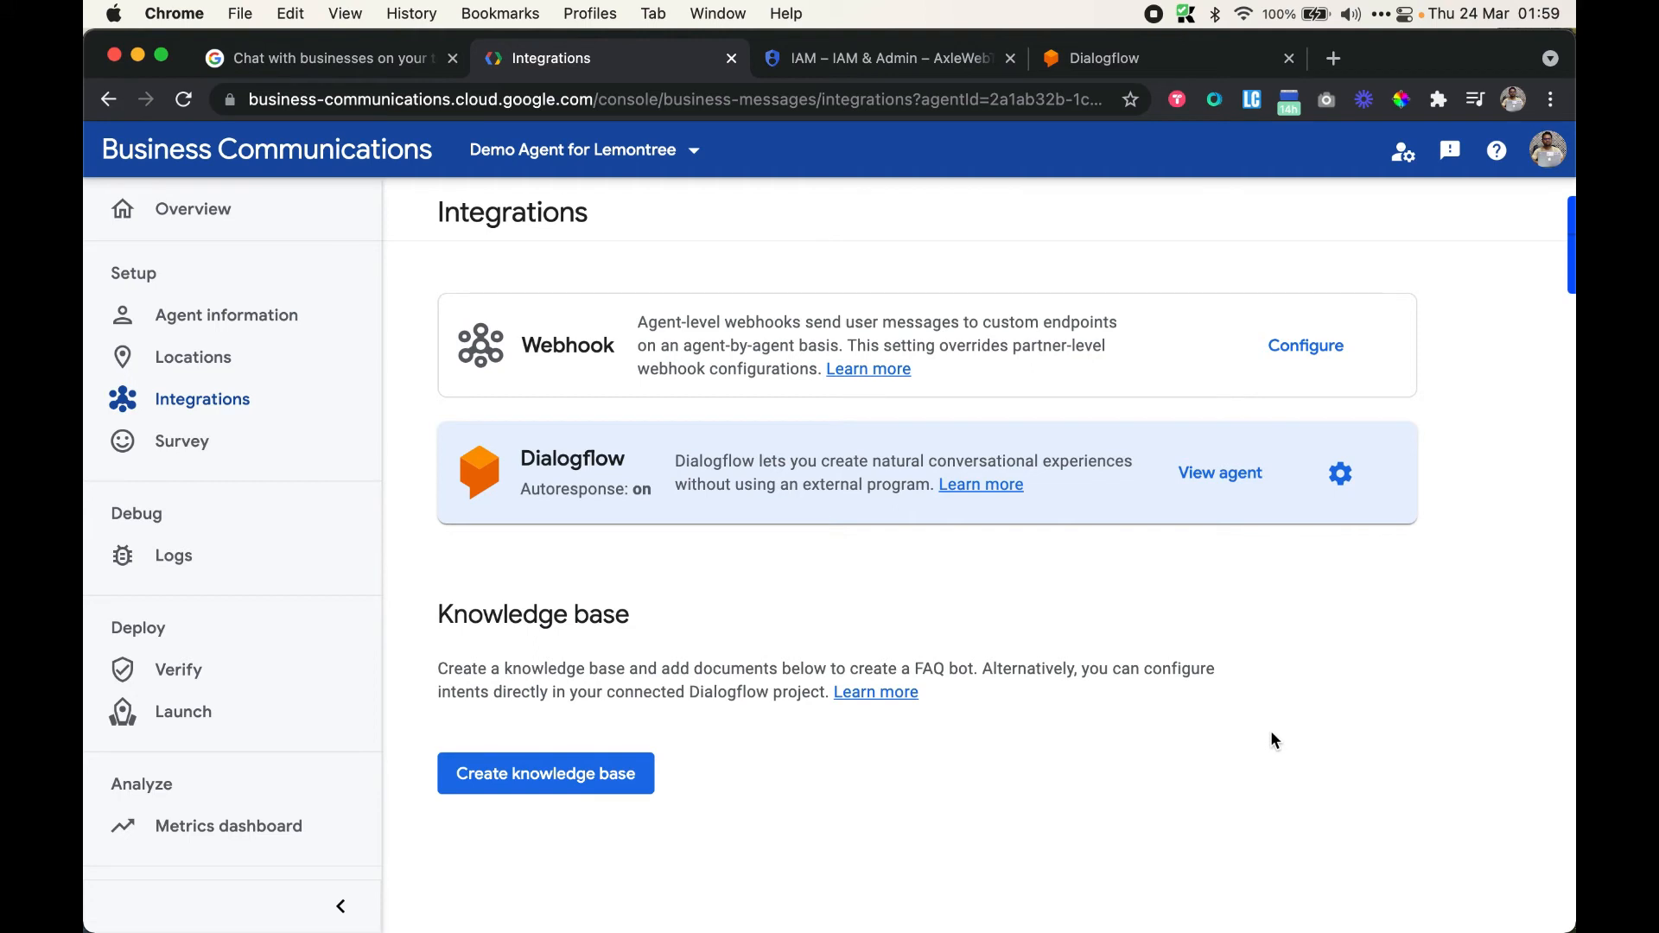
pyautogui.click(1236, 479)
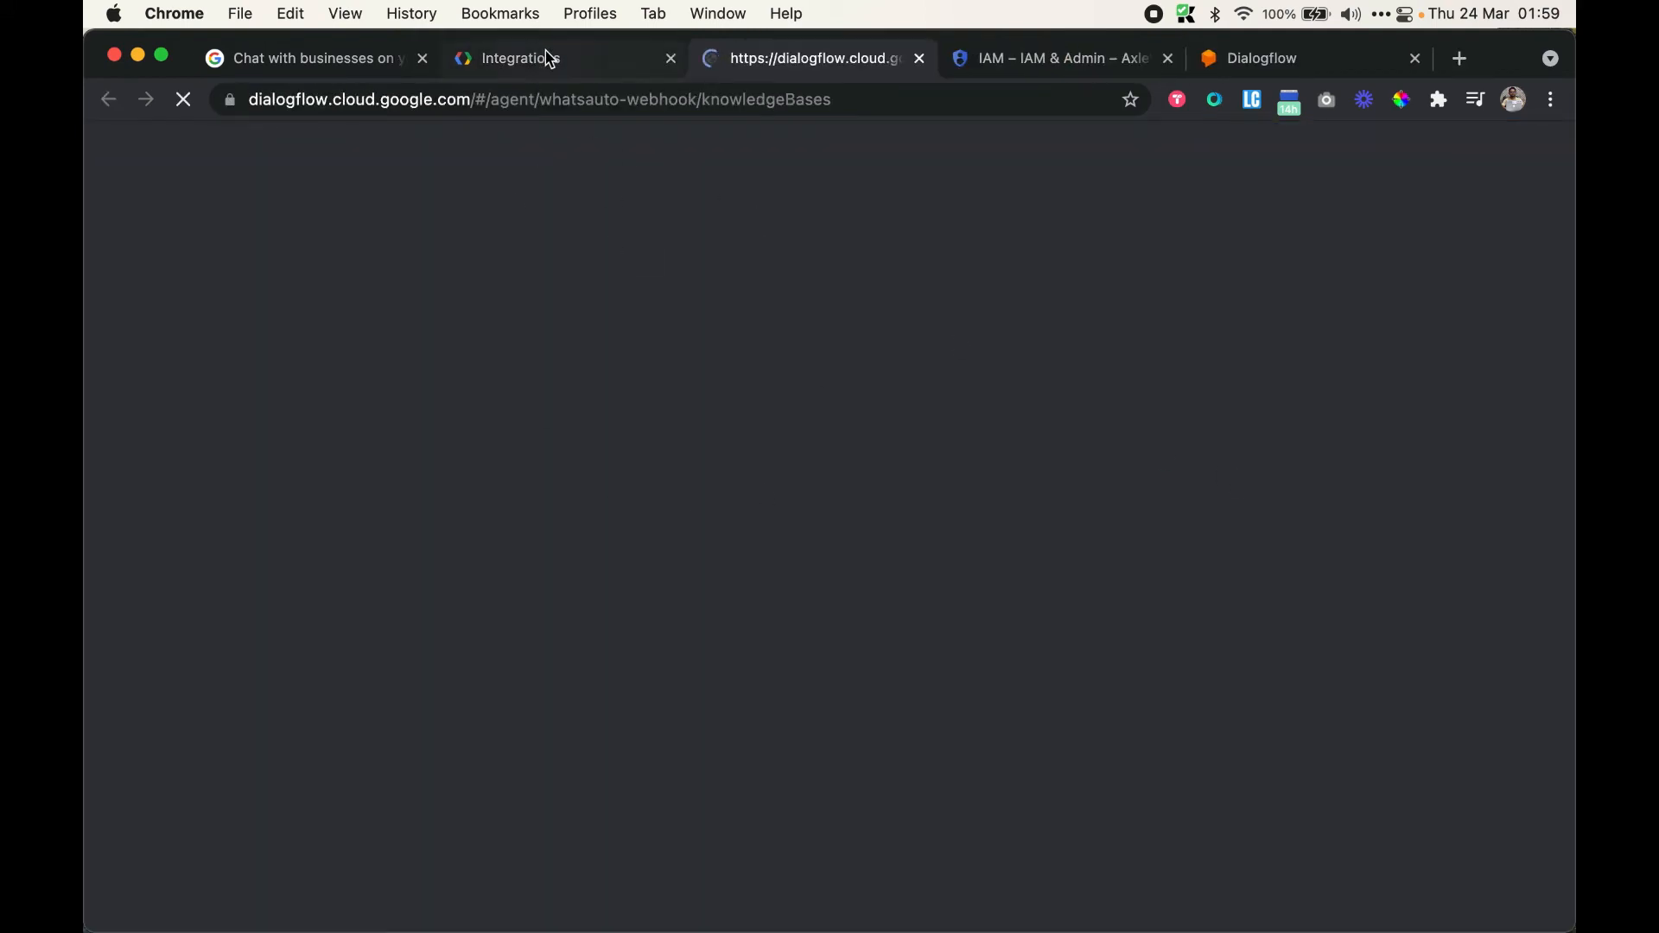
pyautogui.click(551, 58)
pyautogui.click(1341, 476)
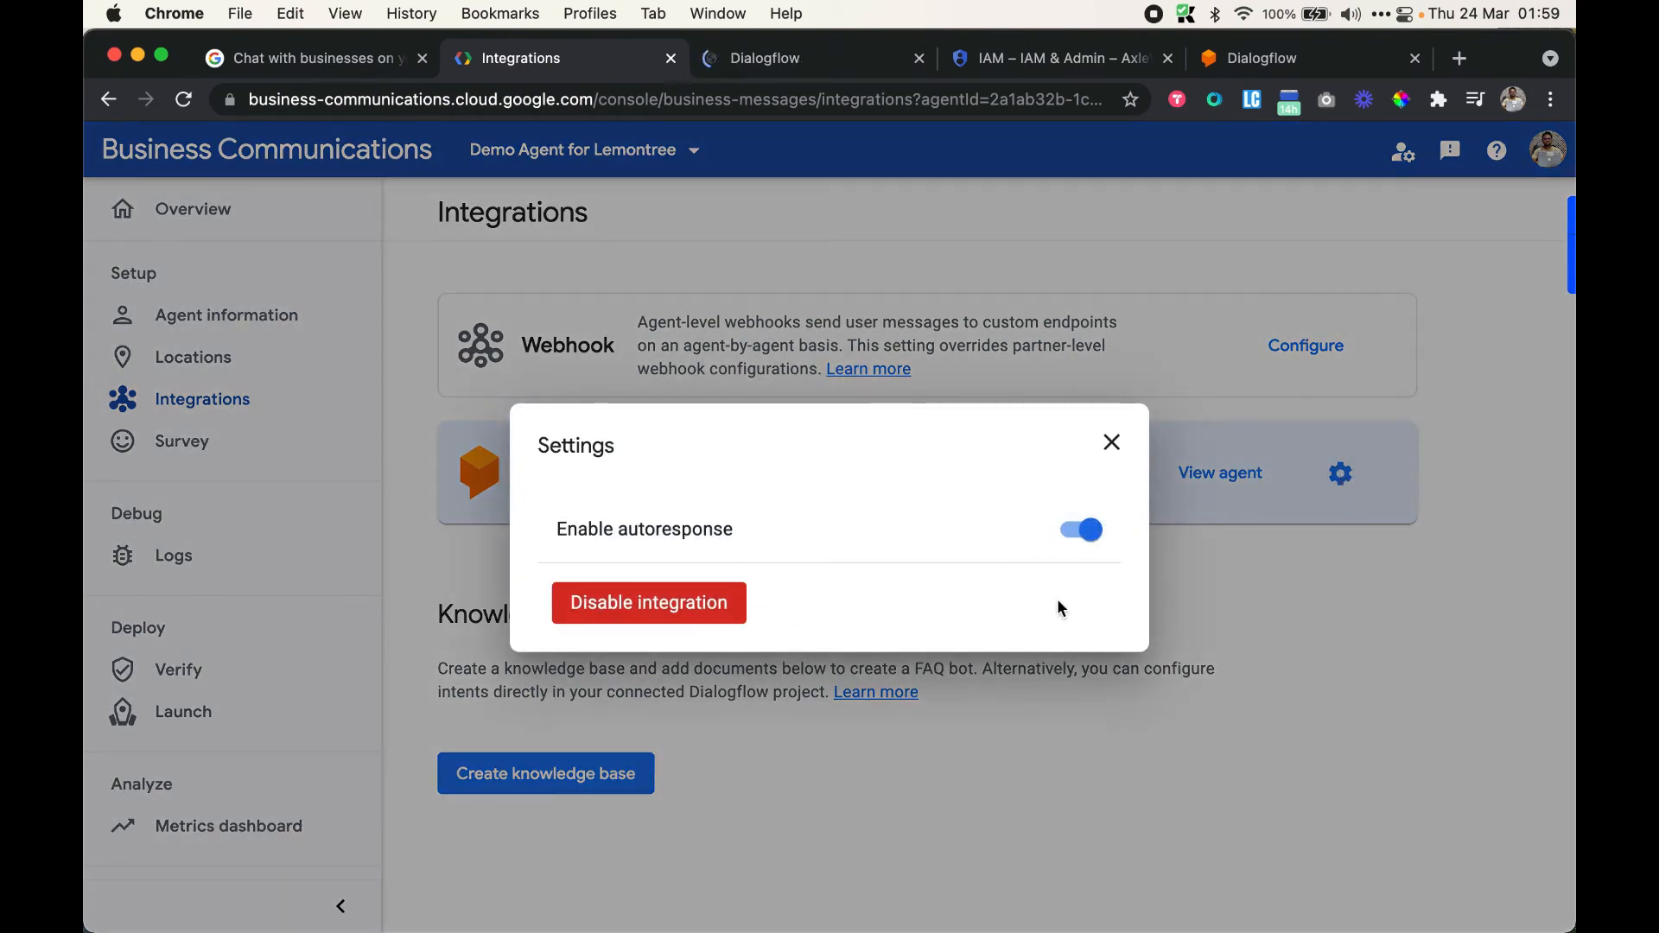
pyautogui.click(1112, 445)
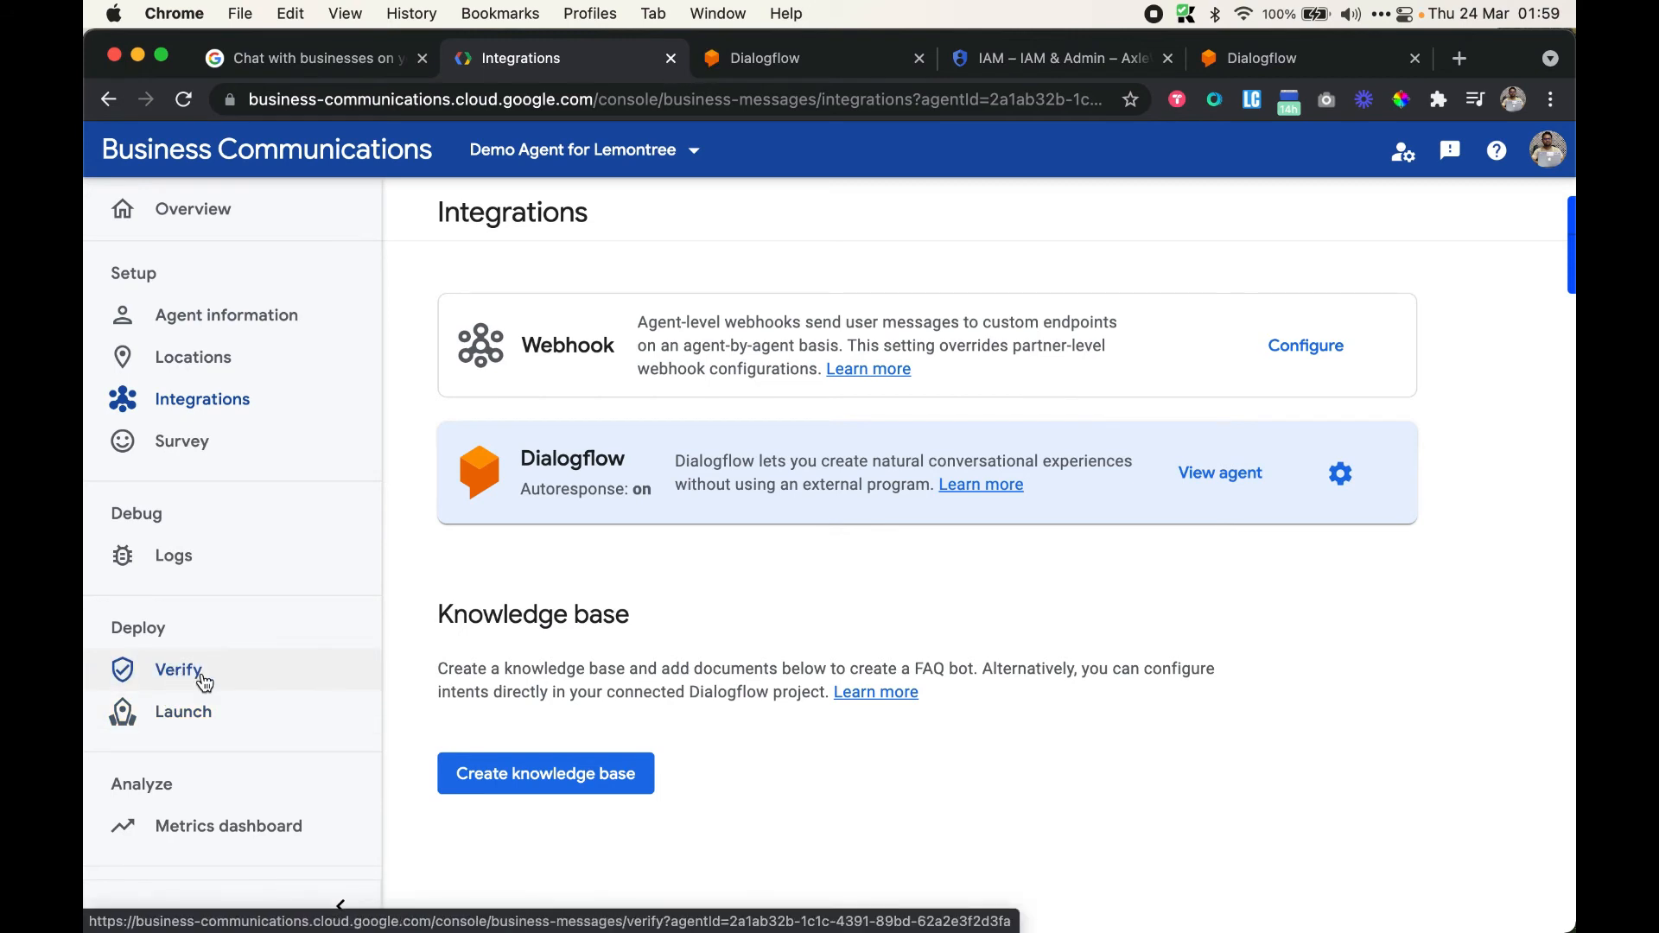
# Open Verify under Deploy and read the banner saying agent information needs updating
pyautogui.click(204, 683)
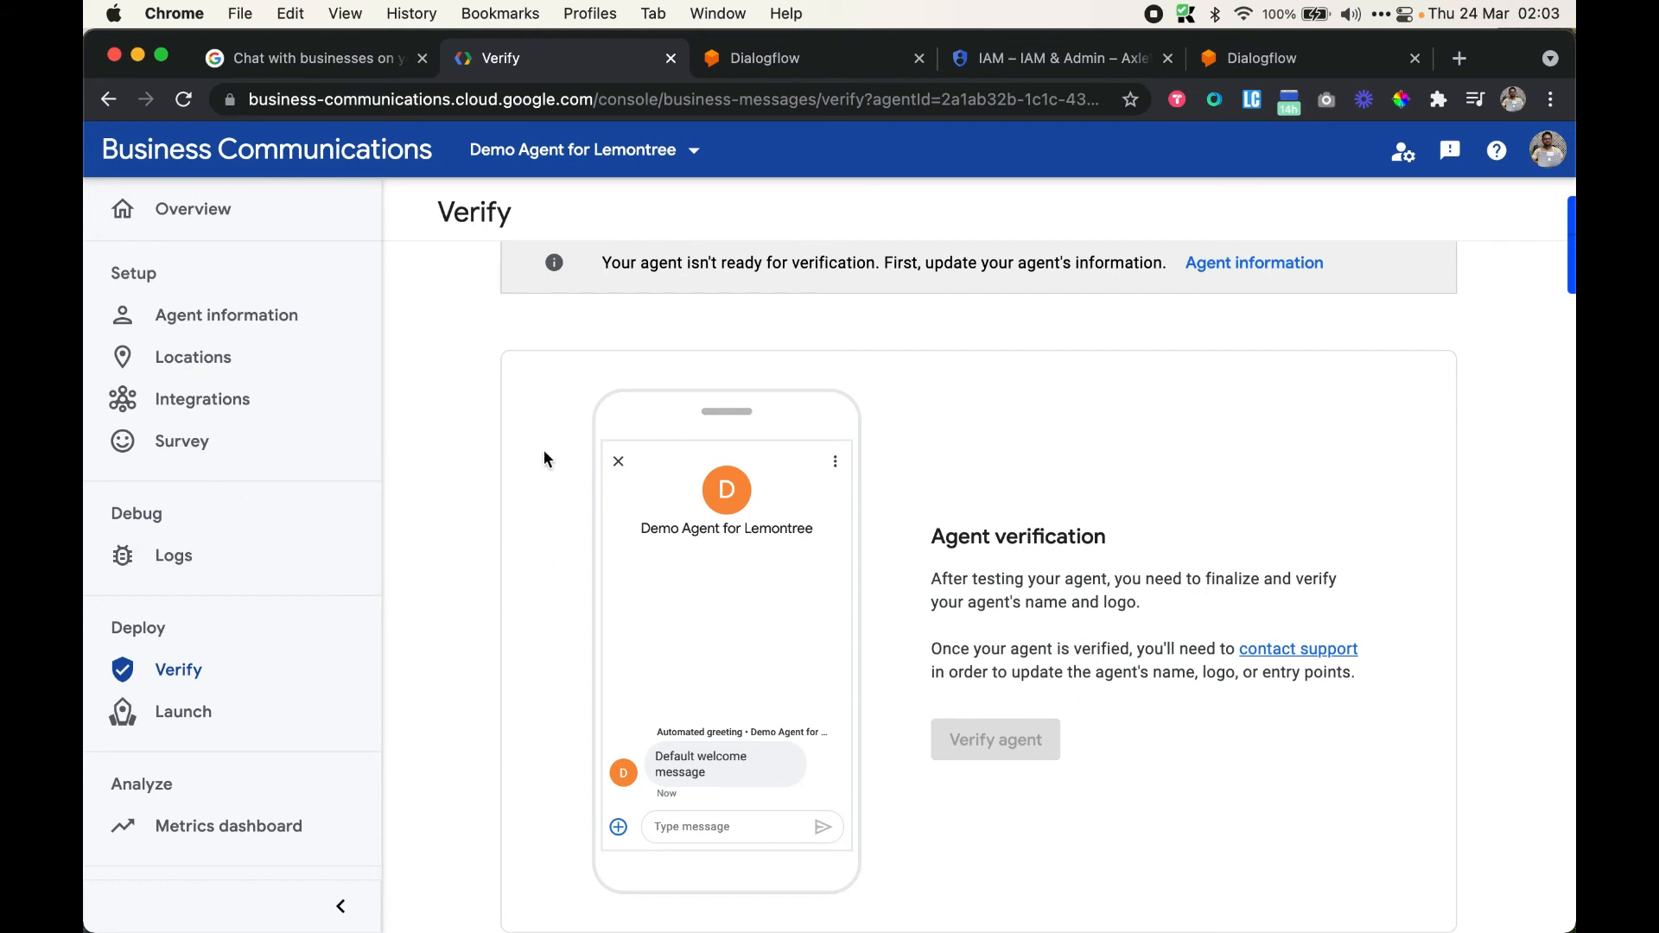
pyautogui.scroll(2, 1037, 562)
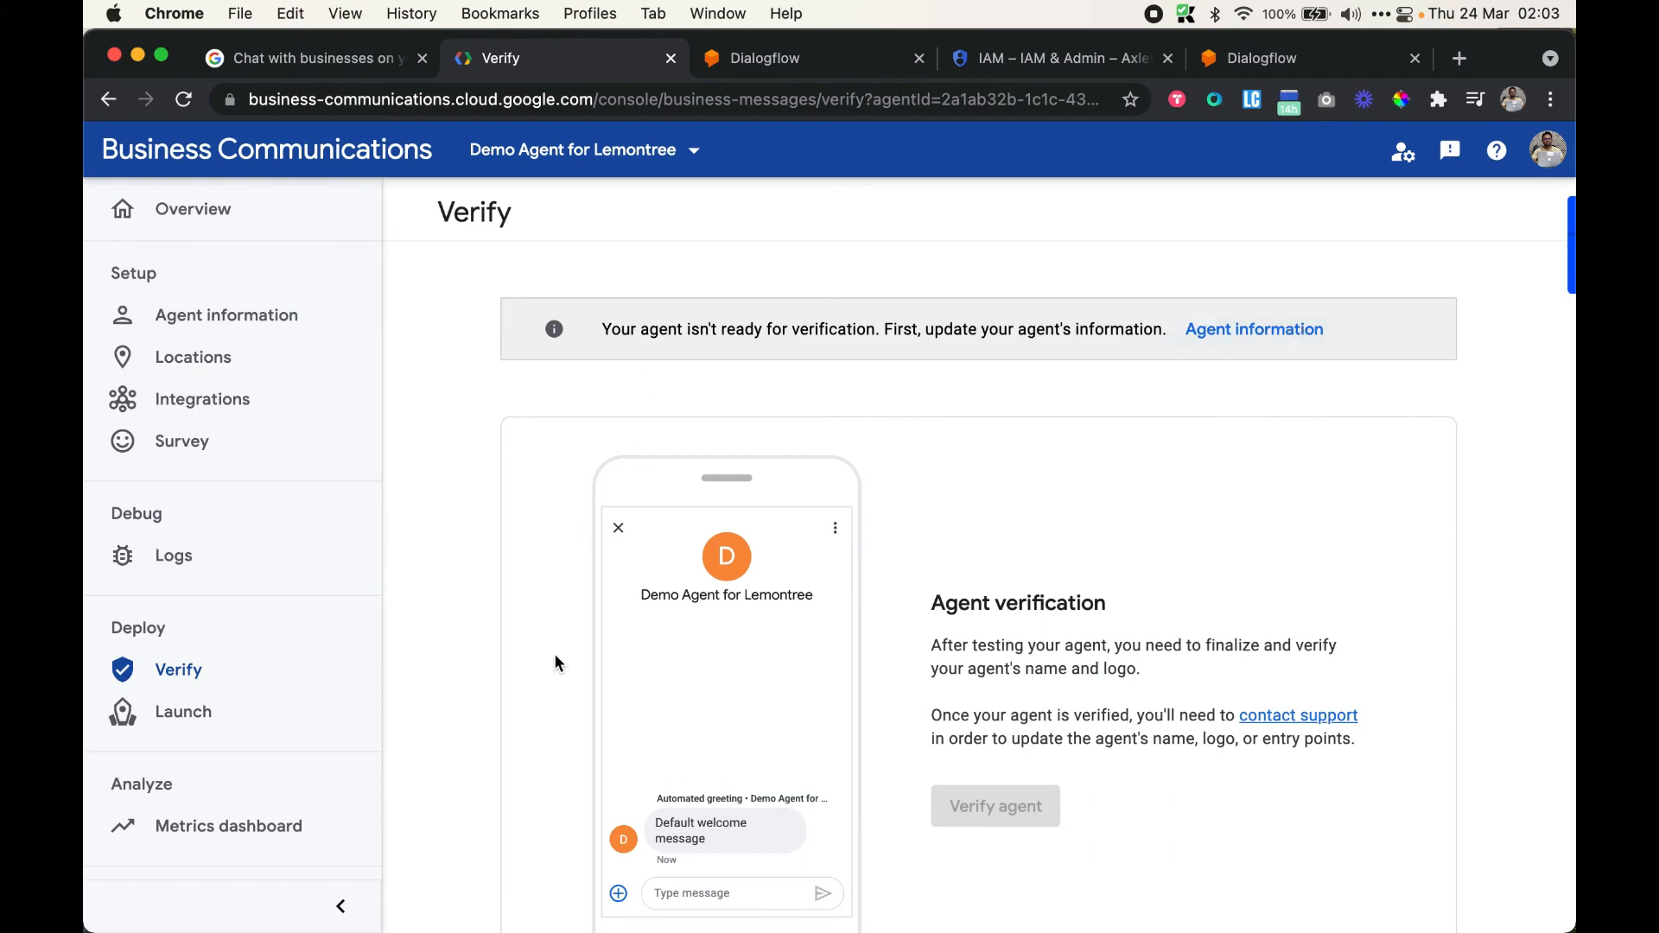
pyautogui.scroll(-1, 1069, 709)
pyautogui.scroll(-1, 1037, 722)
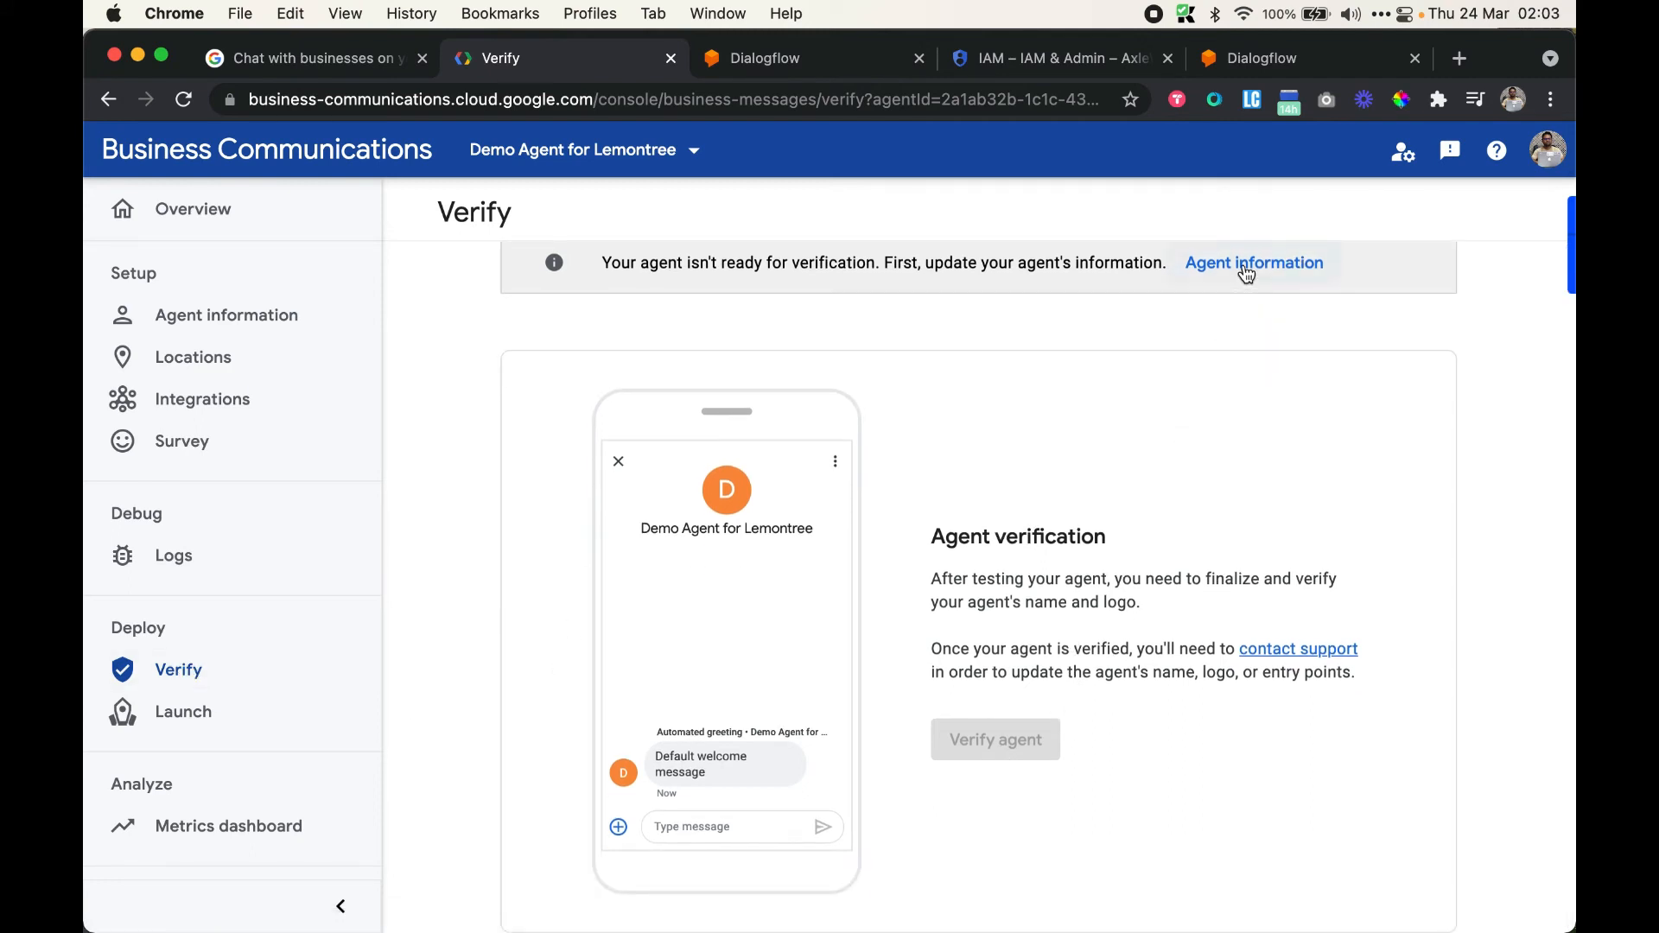
pyautogui.scroll(2, 1155, 511)
# Enter a Contact us URL in the agent information, then start the Verify agent form
pyautogui.click(1261, 335)
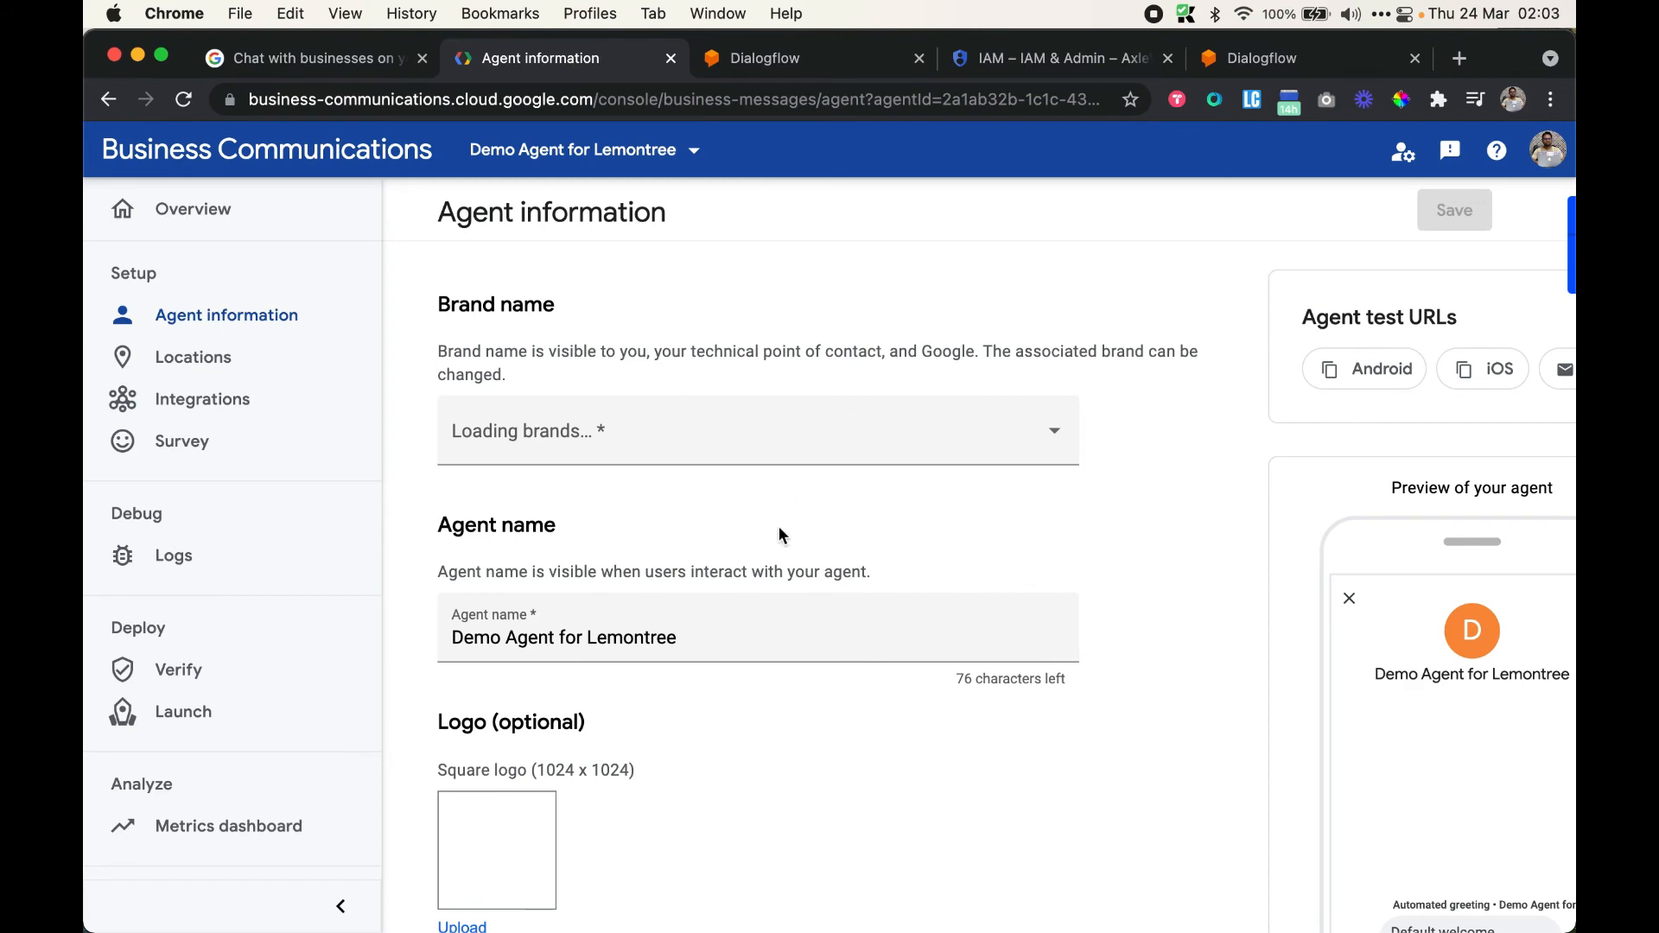
pyautogui.scroll(-5, 778, 534)
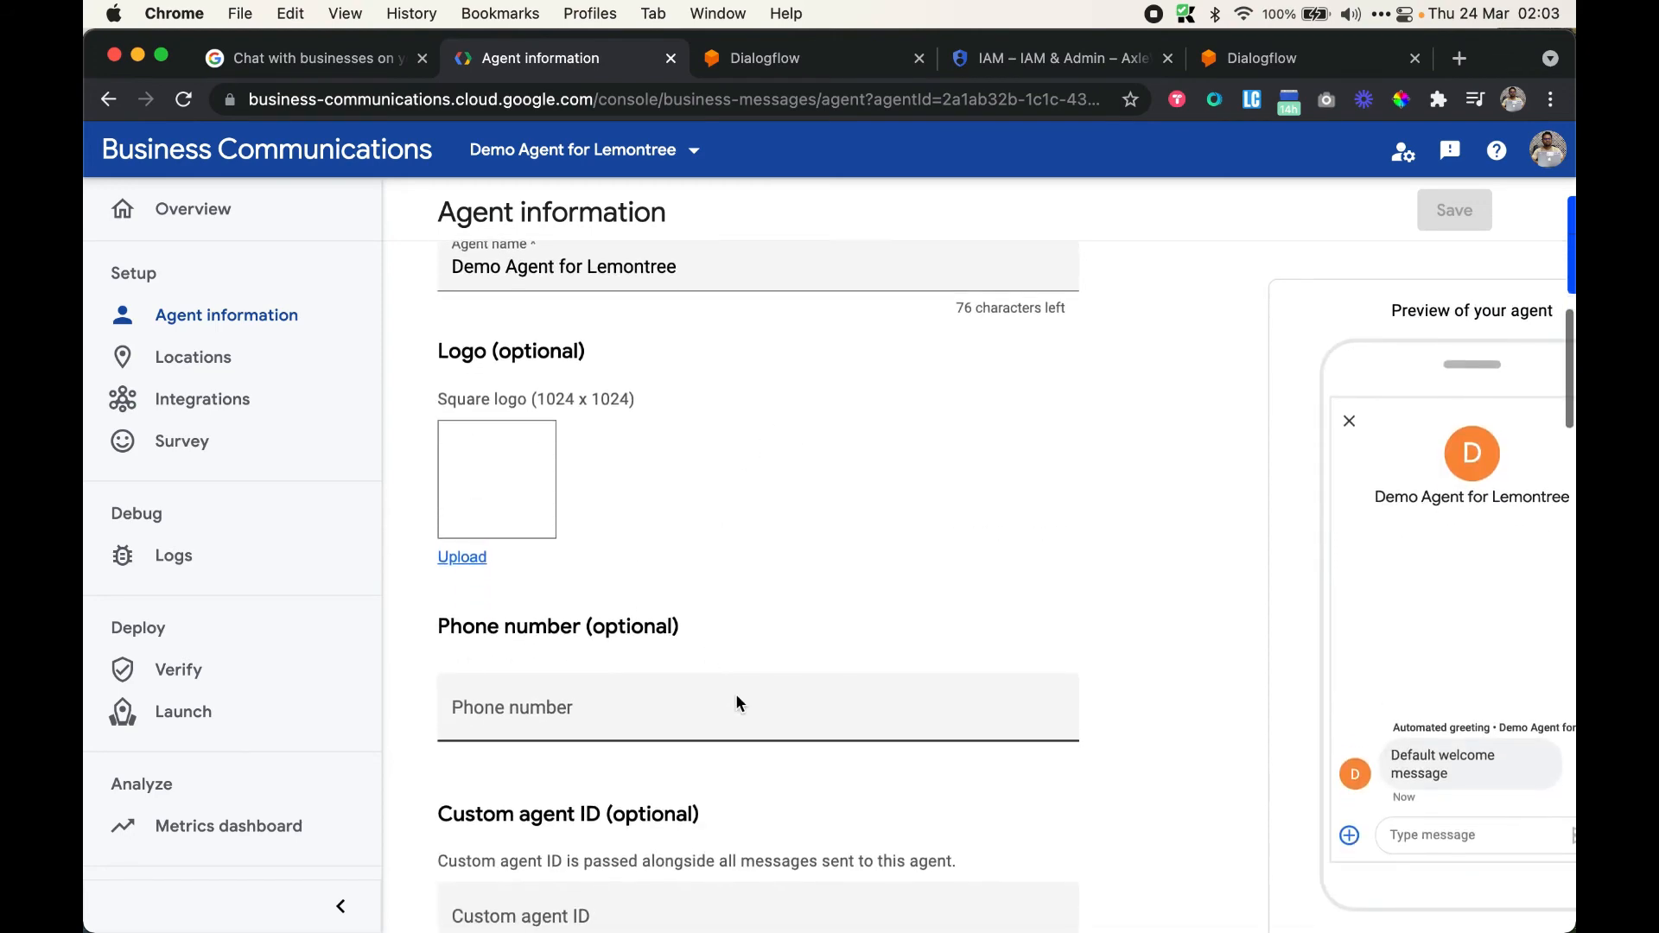
pyautogui.scroll(-10, 734, 700)
pyautogui.scroll(3, 737, 702)
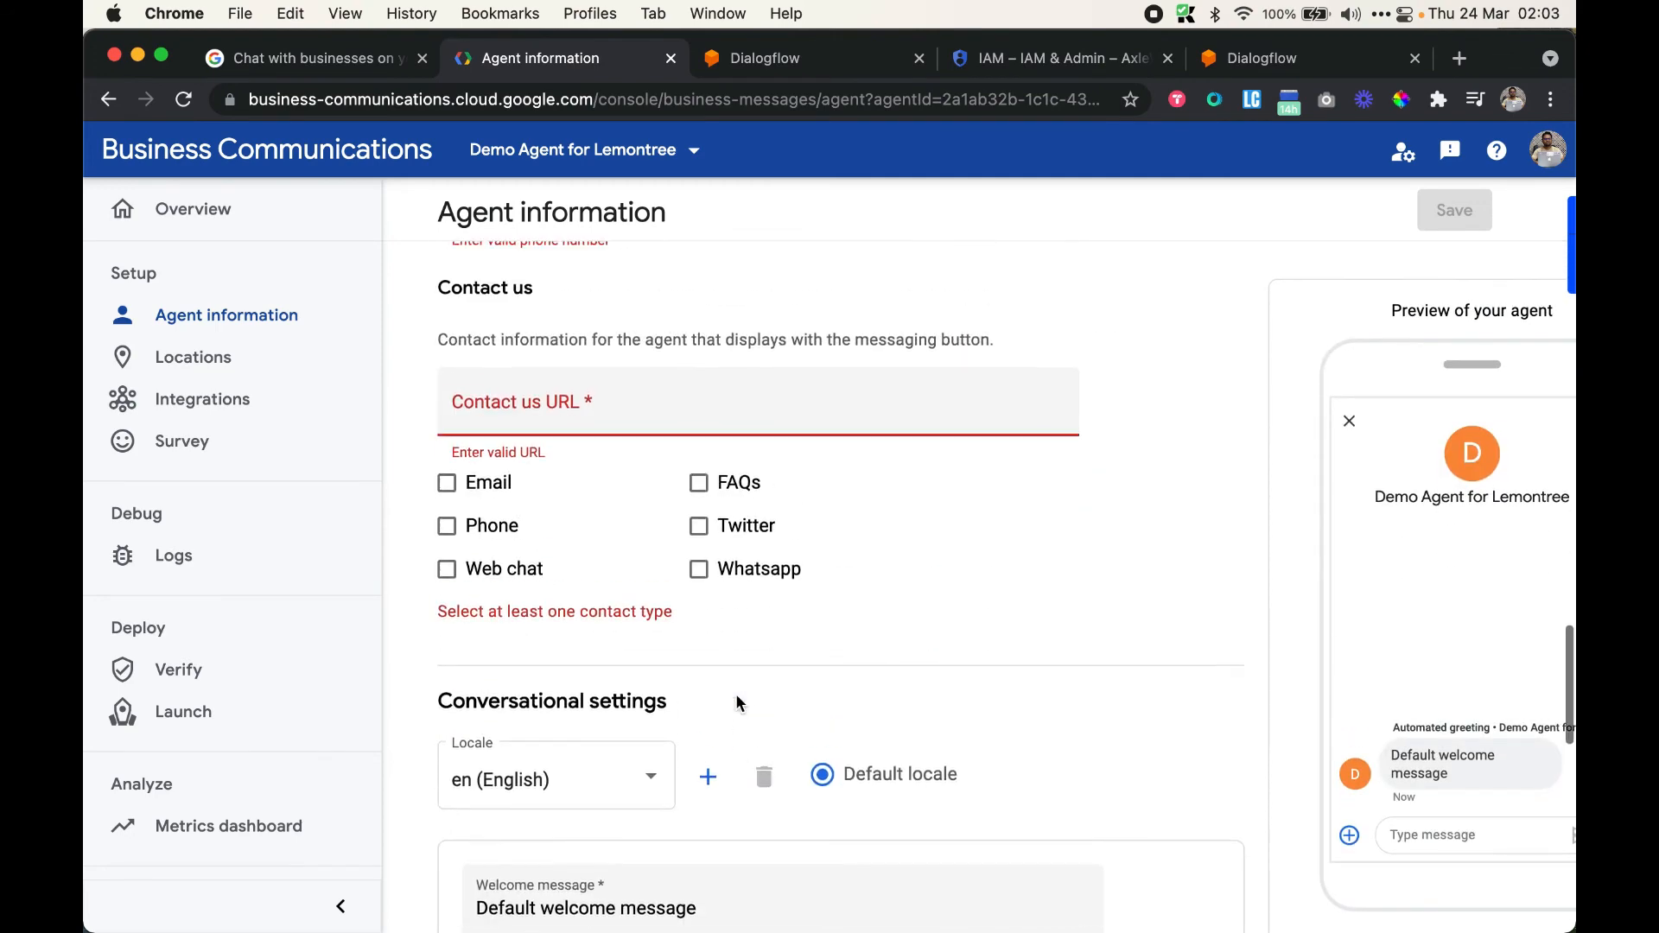
pyautogui.click(608, 426)
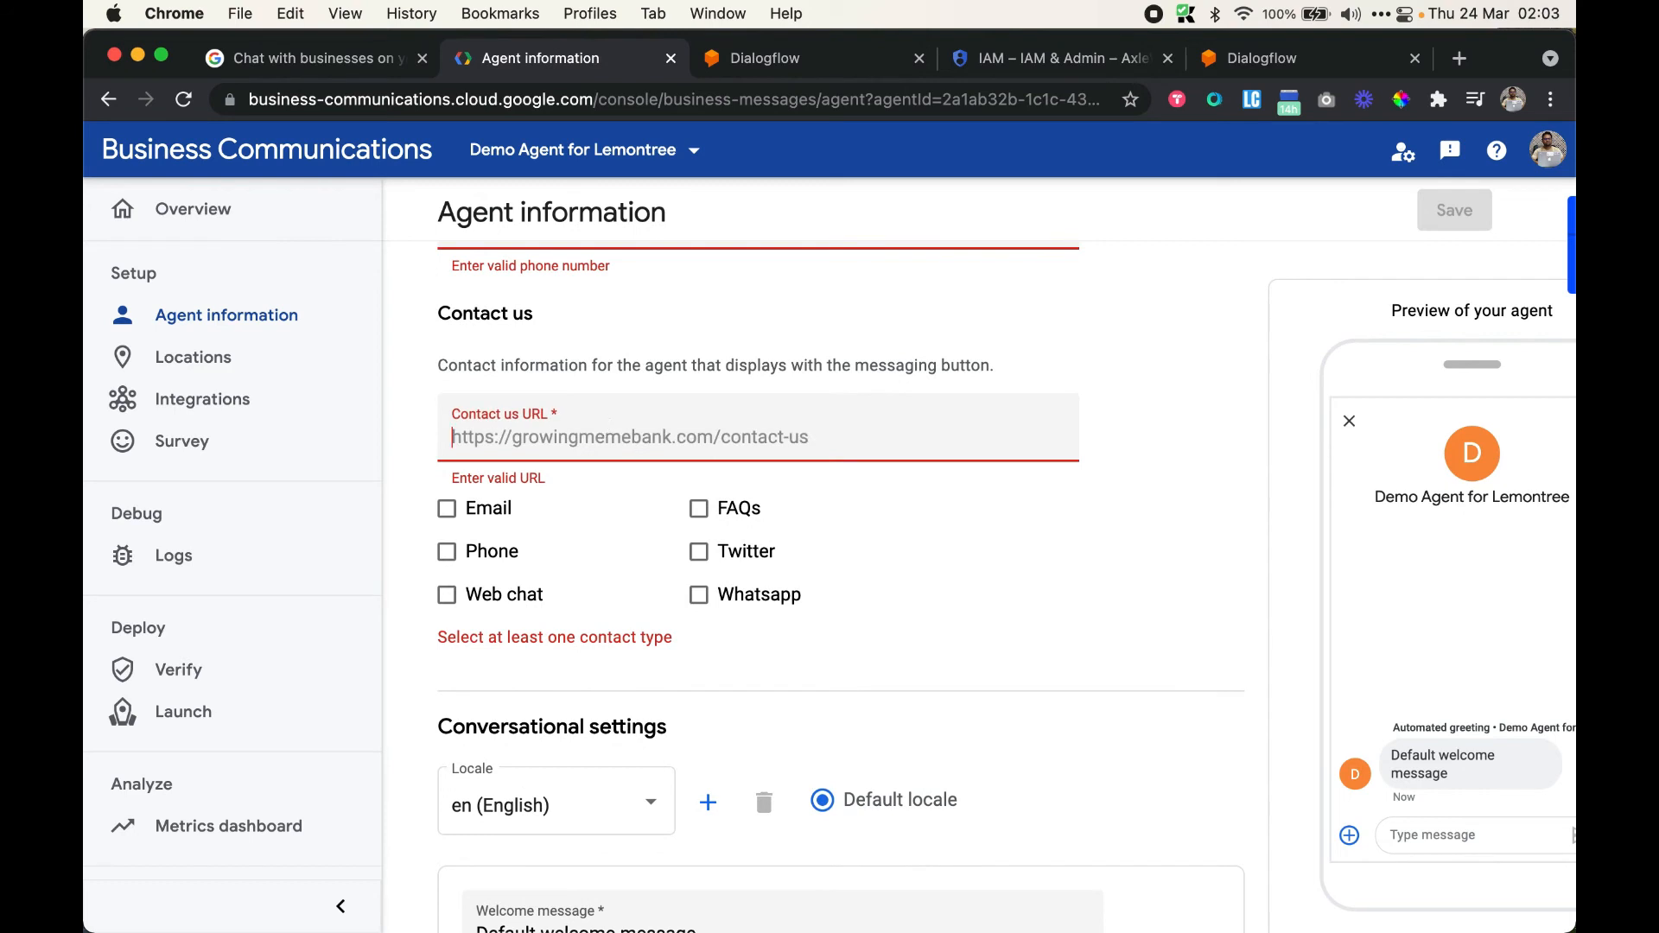
pyautogui.write('httpg')
pyautogui.write('s://google.com')
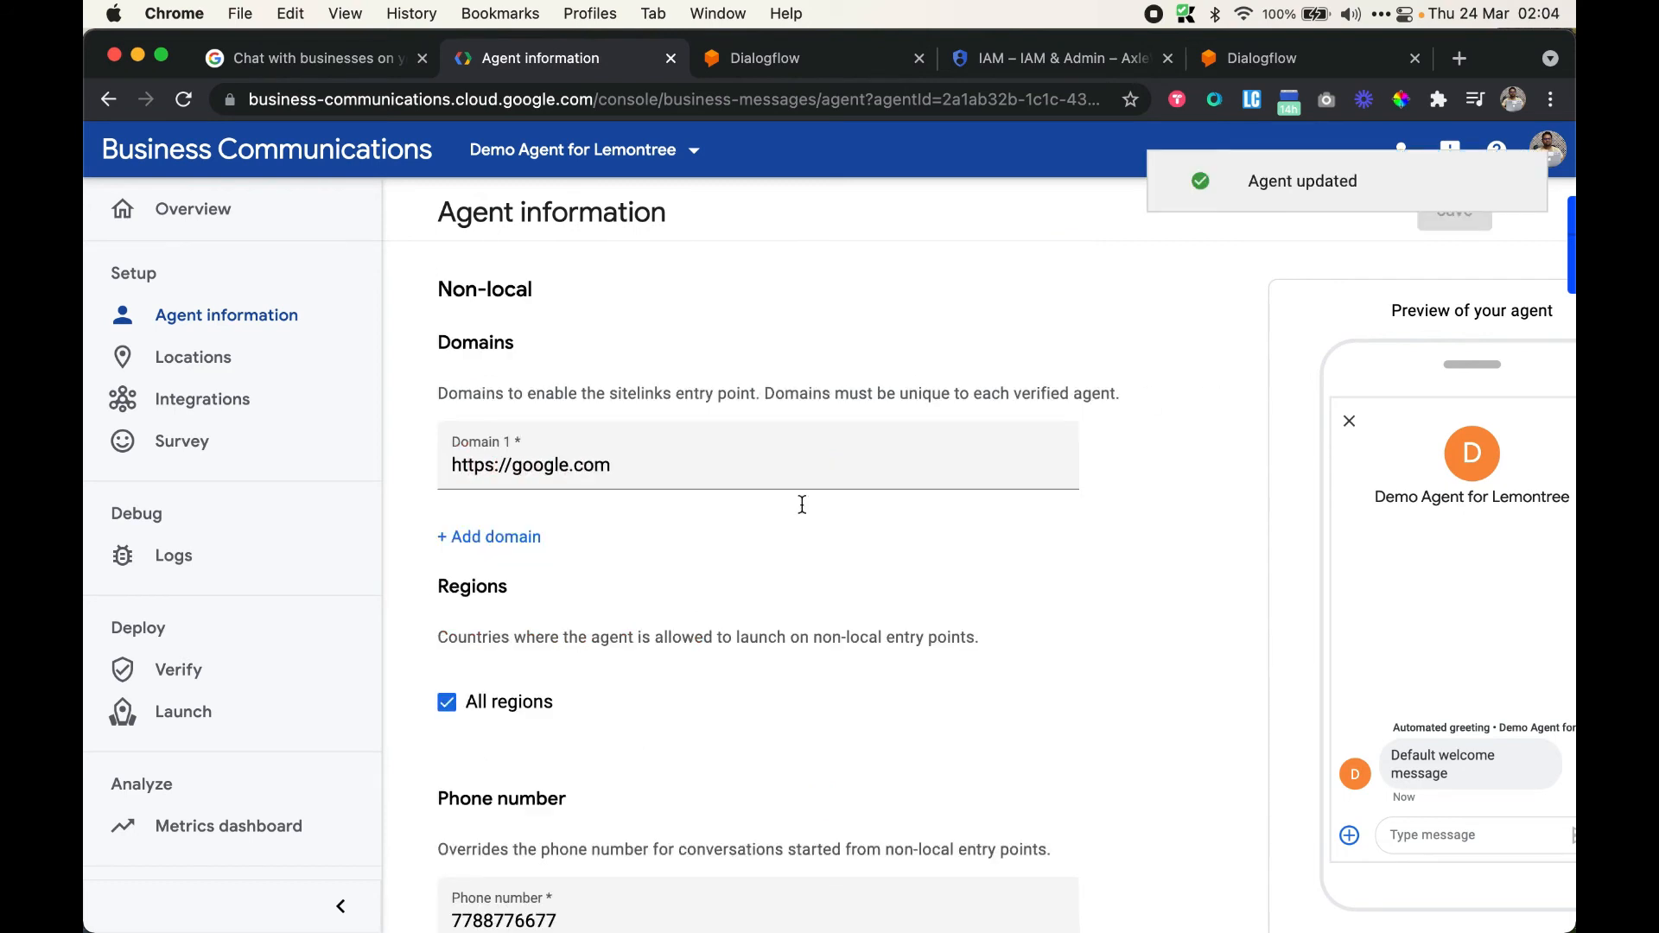
pyautogui.click(182, 673)
pyautogui.click(1017, 684)
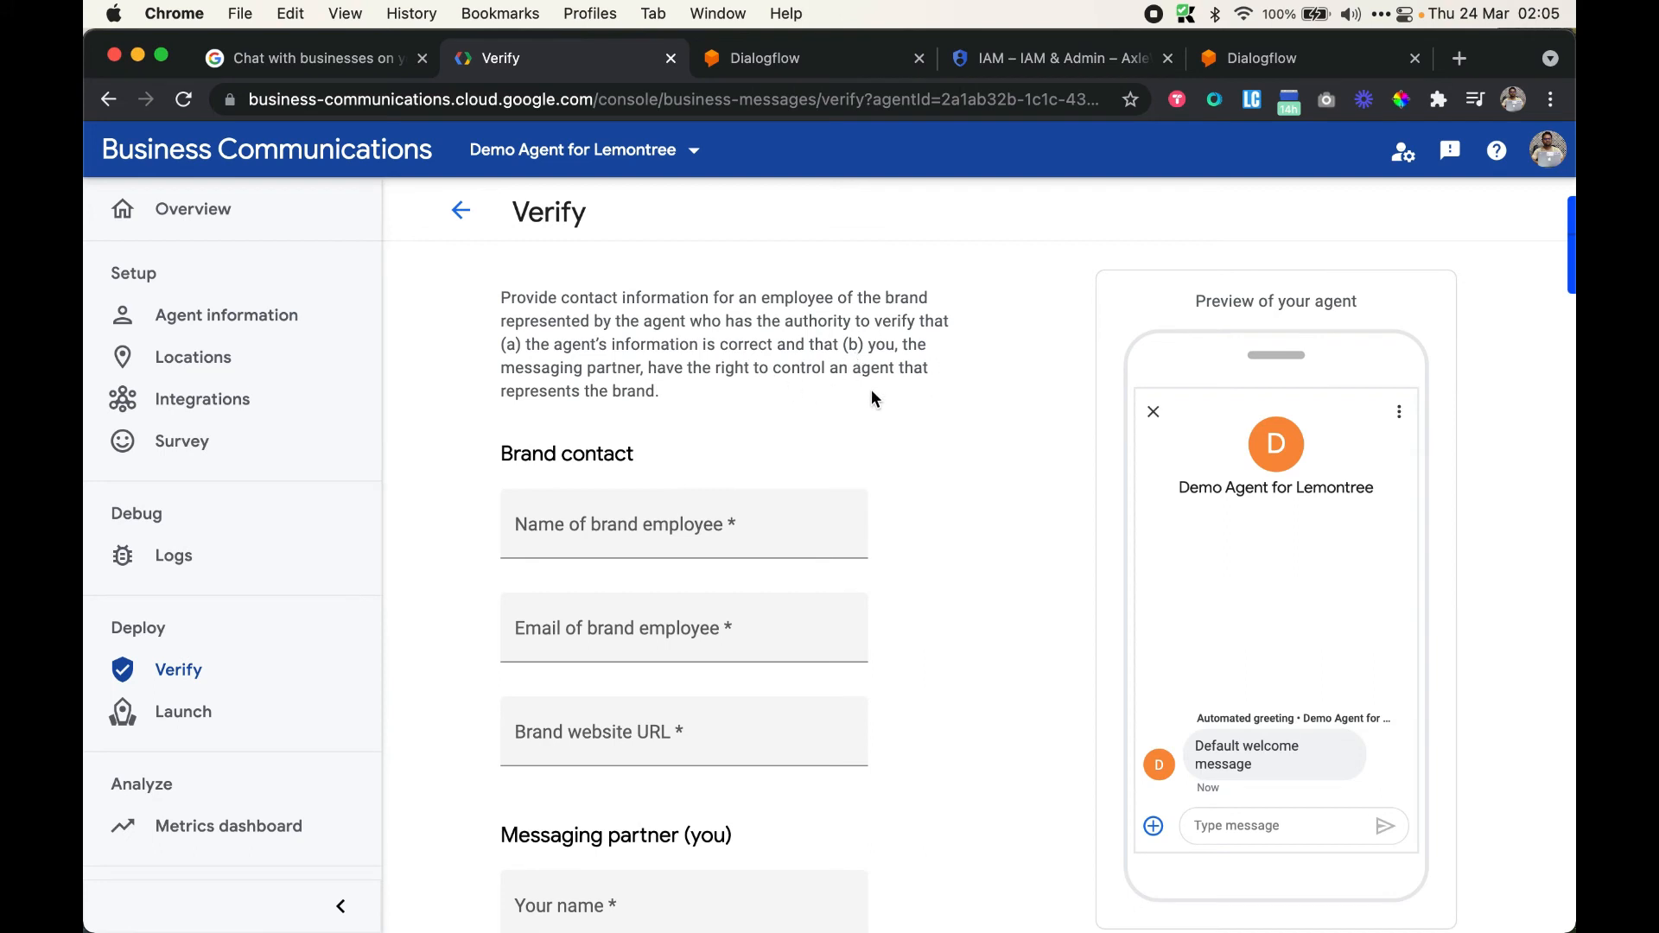
pyautogui.moveTo(691, 393); pyautogui.dragTo(464, 304)
pyautogui.click(703, 409)
pyautogui.click(604, 526)
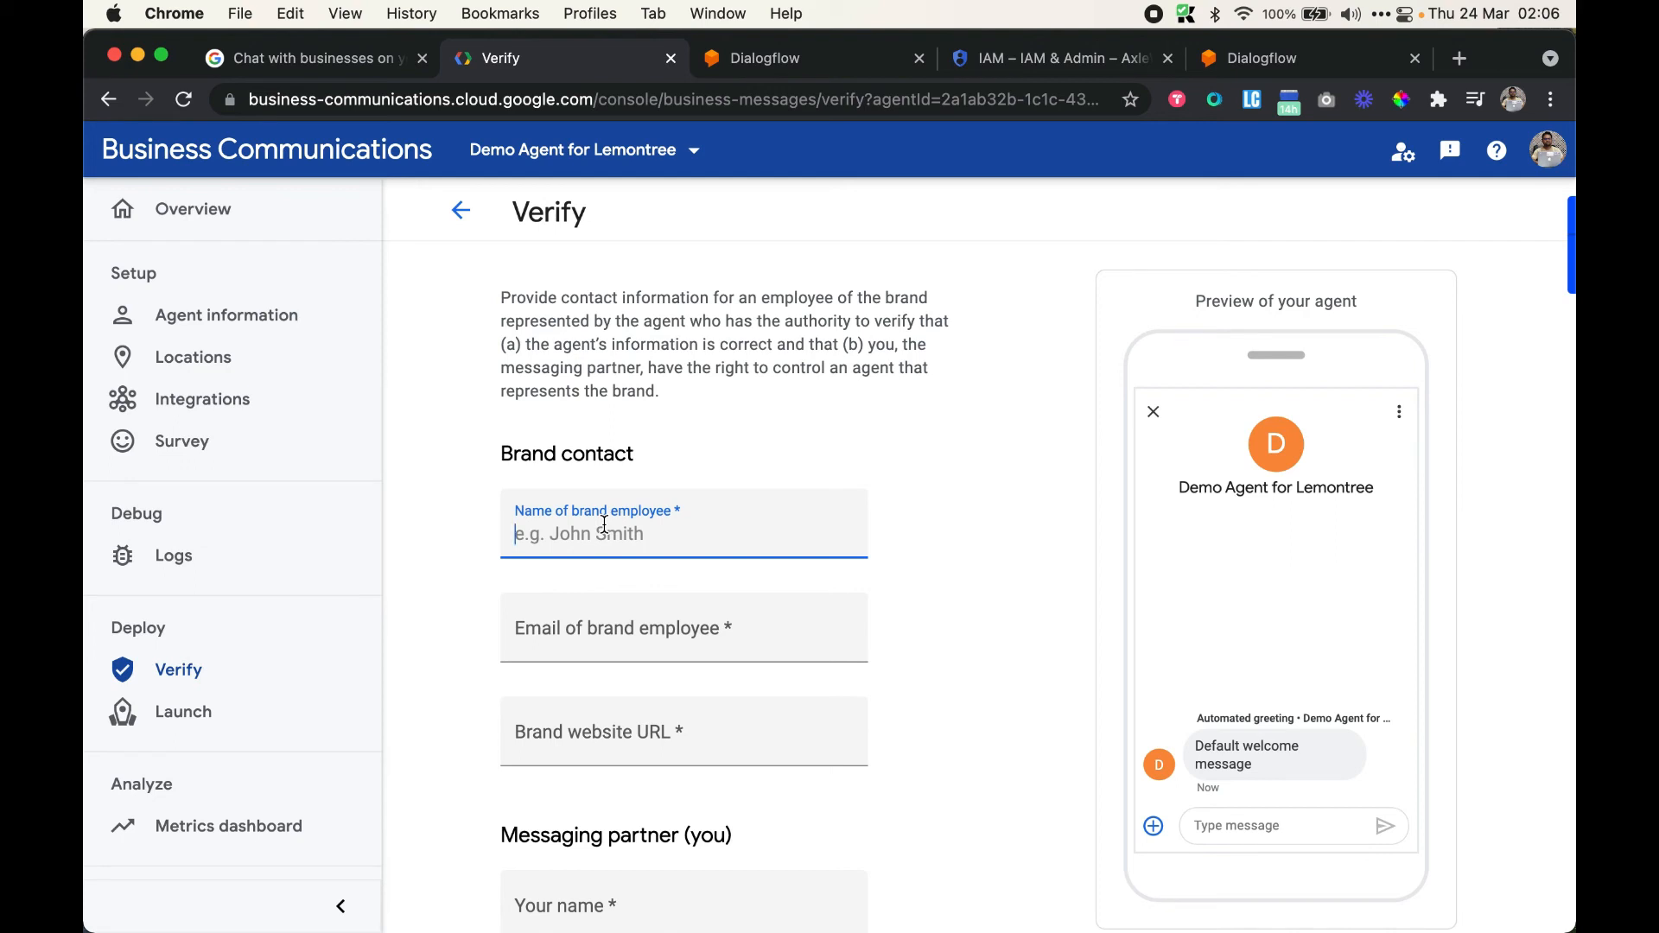
pyautogui.write('Contact person for lemontree')
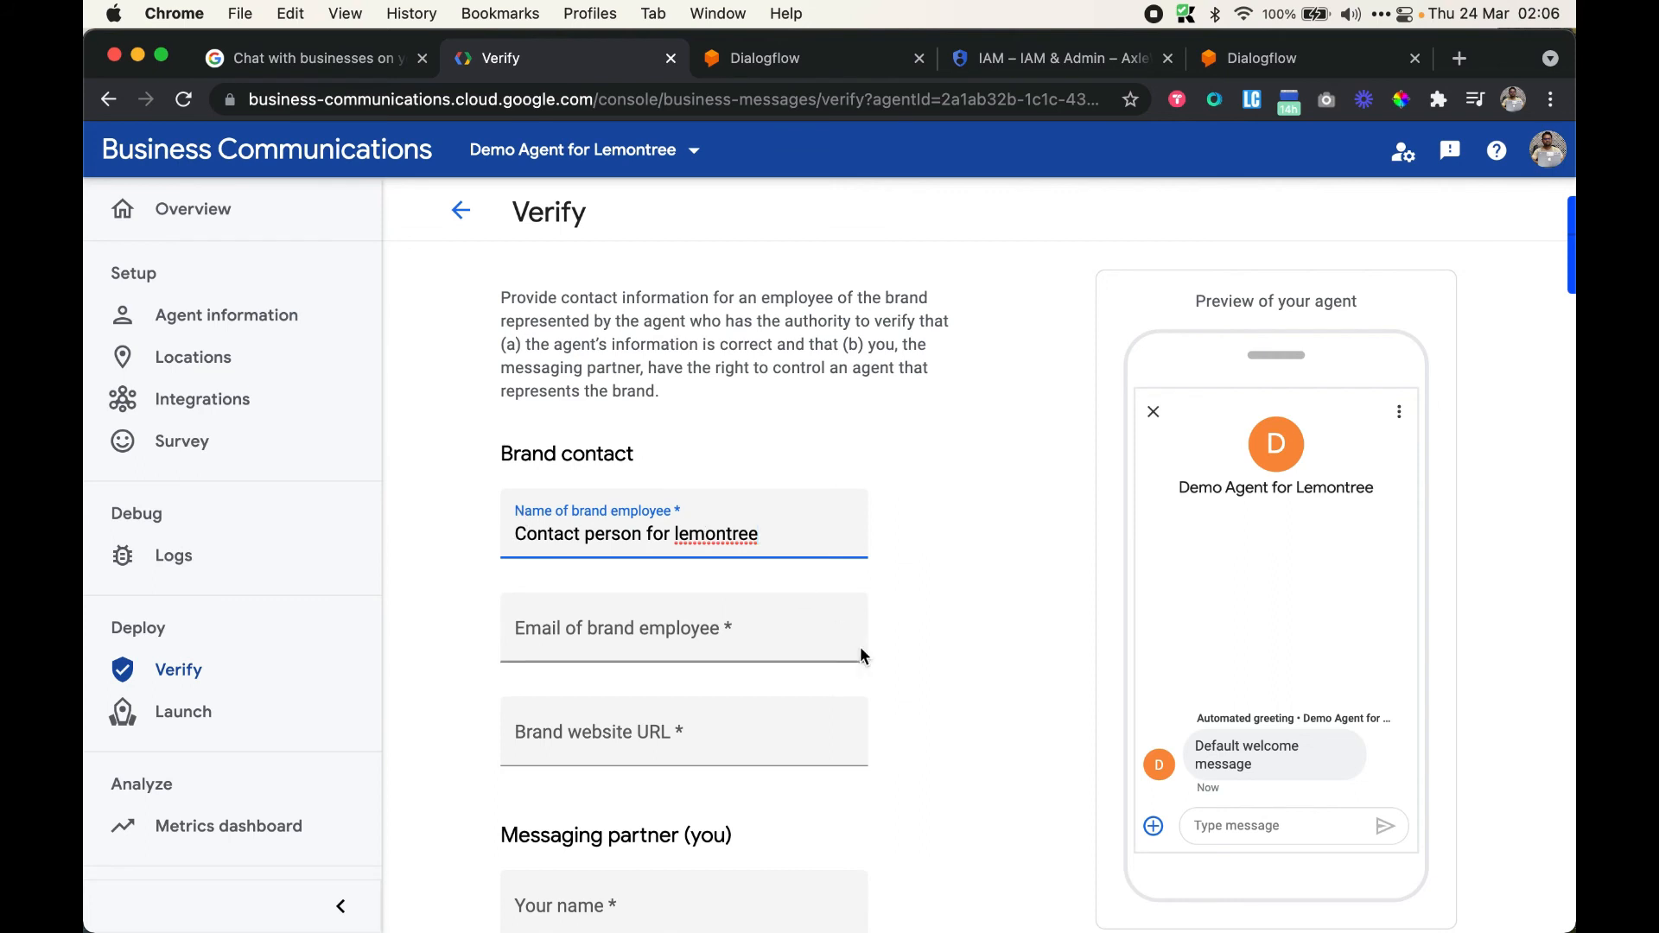
pyautogui.click(606, 637)
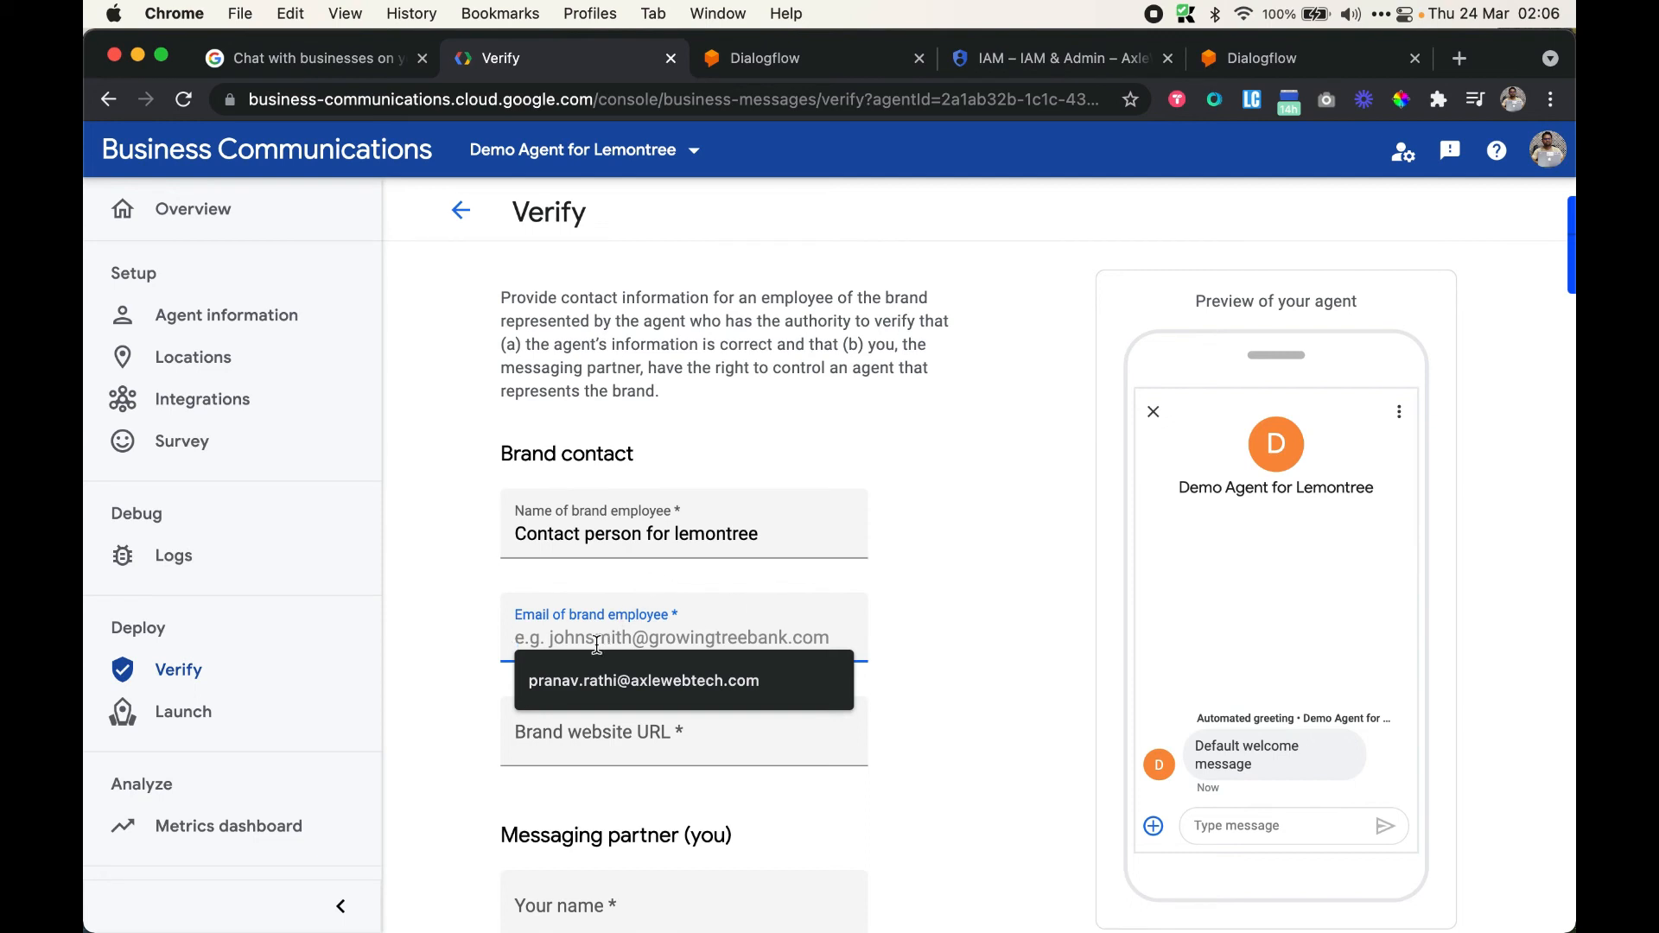
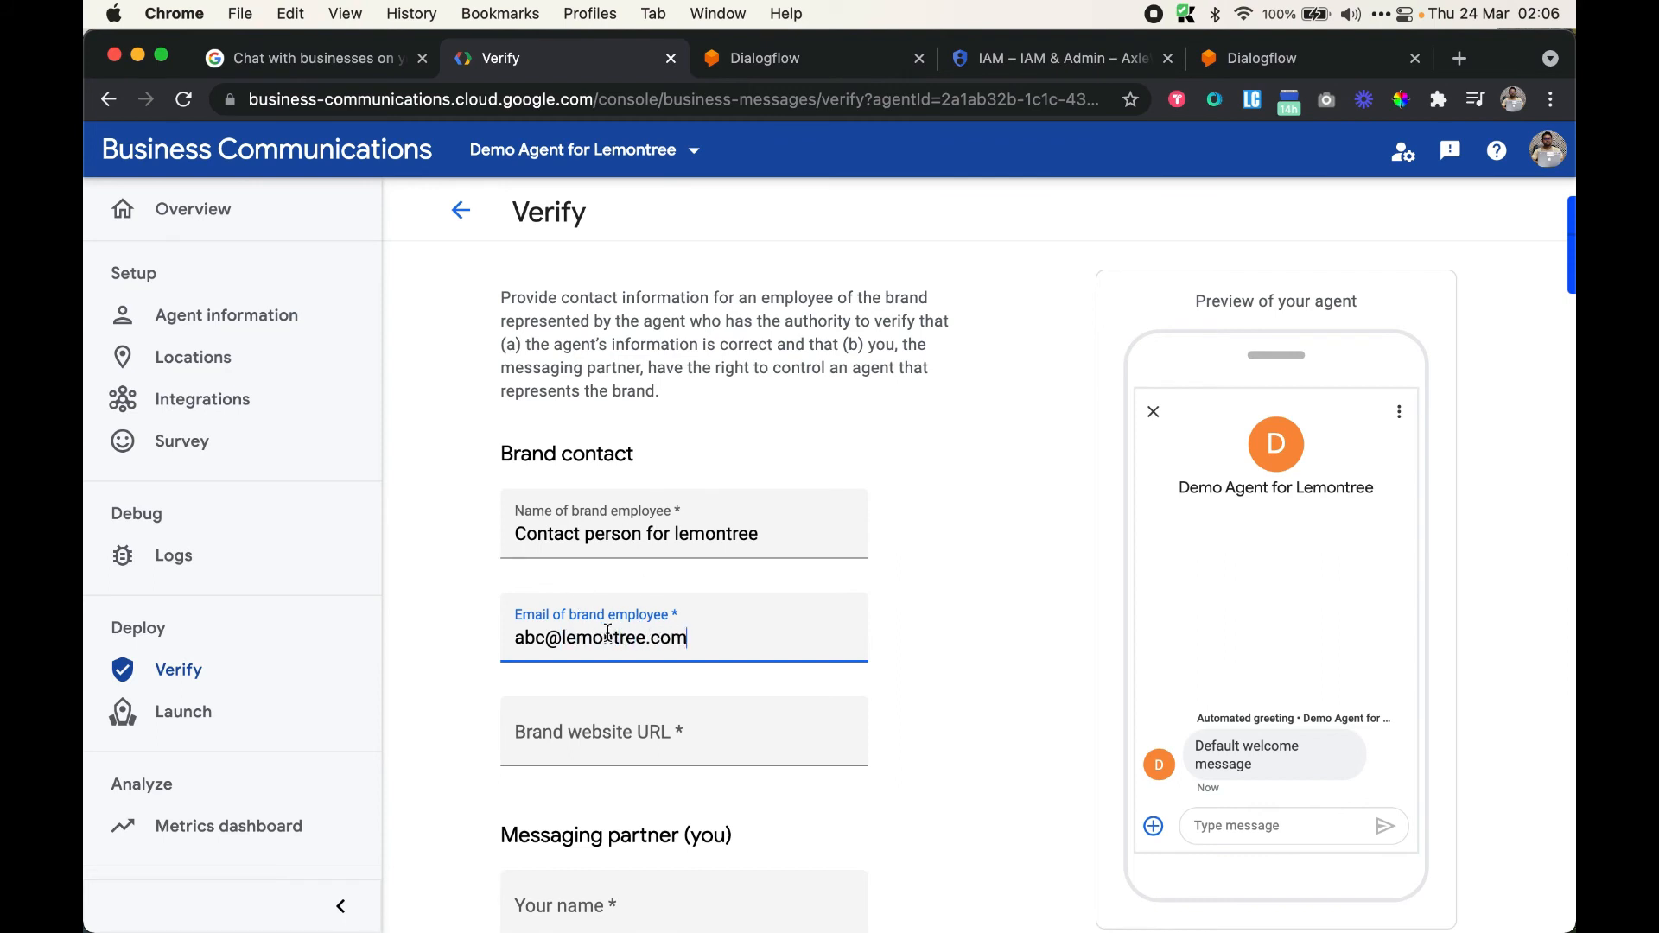
pyautogui.scroll(-3, 652, 646)
pyautogui.click(643, 592)
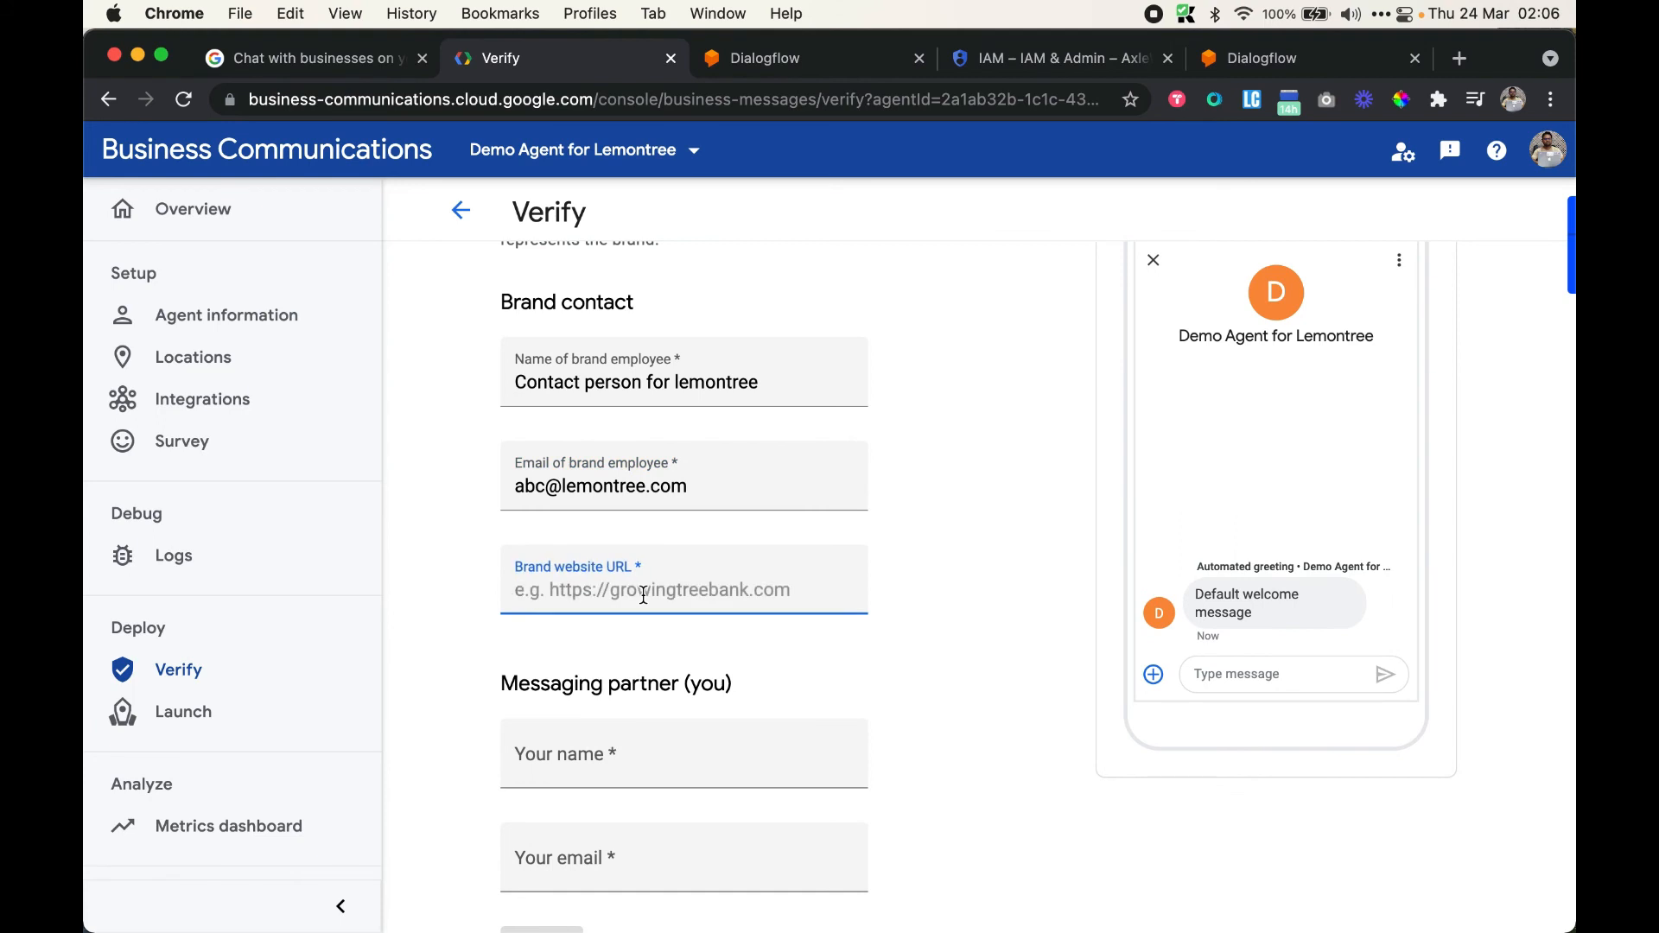
pyautogui.write('https:')
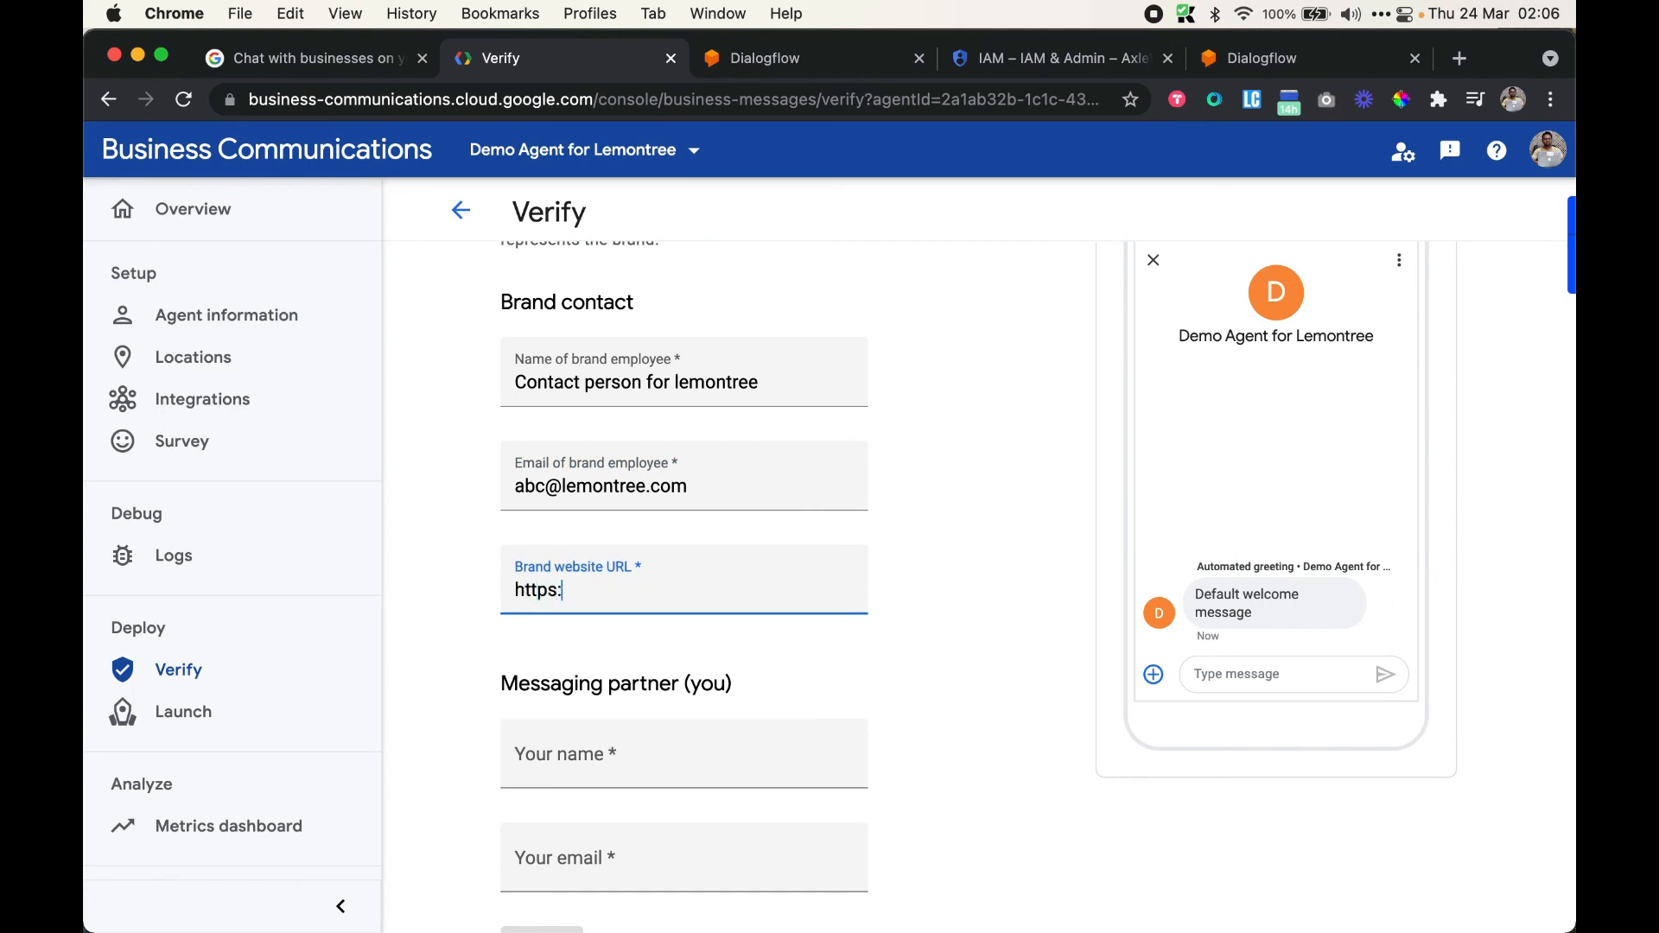
pyautogui.write('//lemontree.com')
# Fill in your own name and e-mail, then review the entered form details
pyautogui.click(671, 757)
pyautogui.scroll(-1, 671, 755)
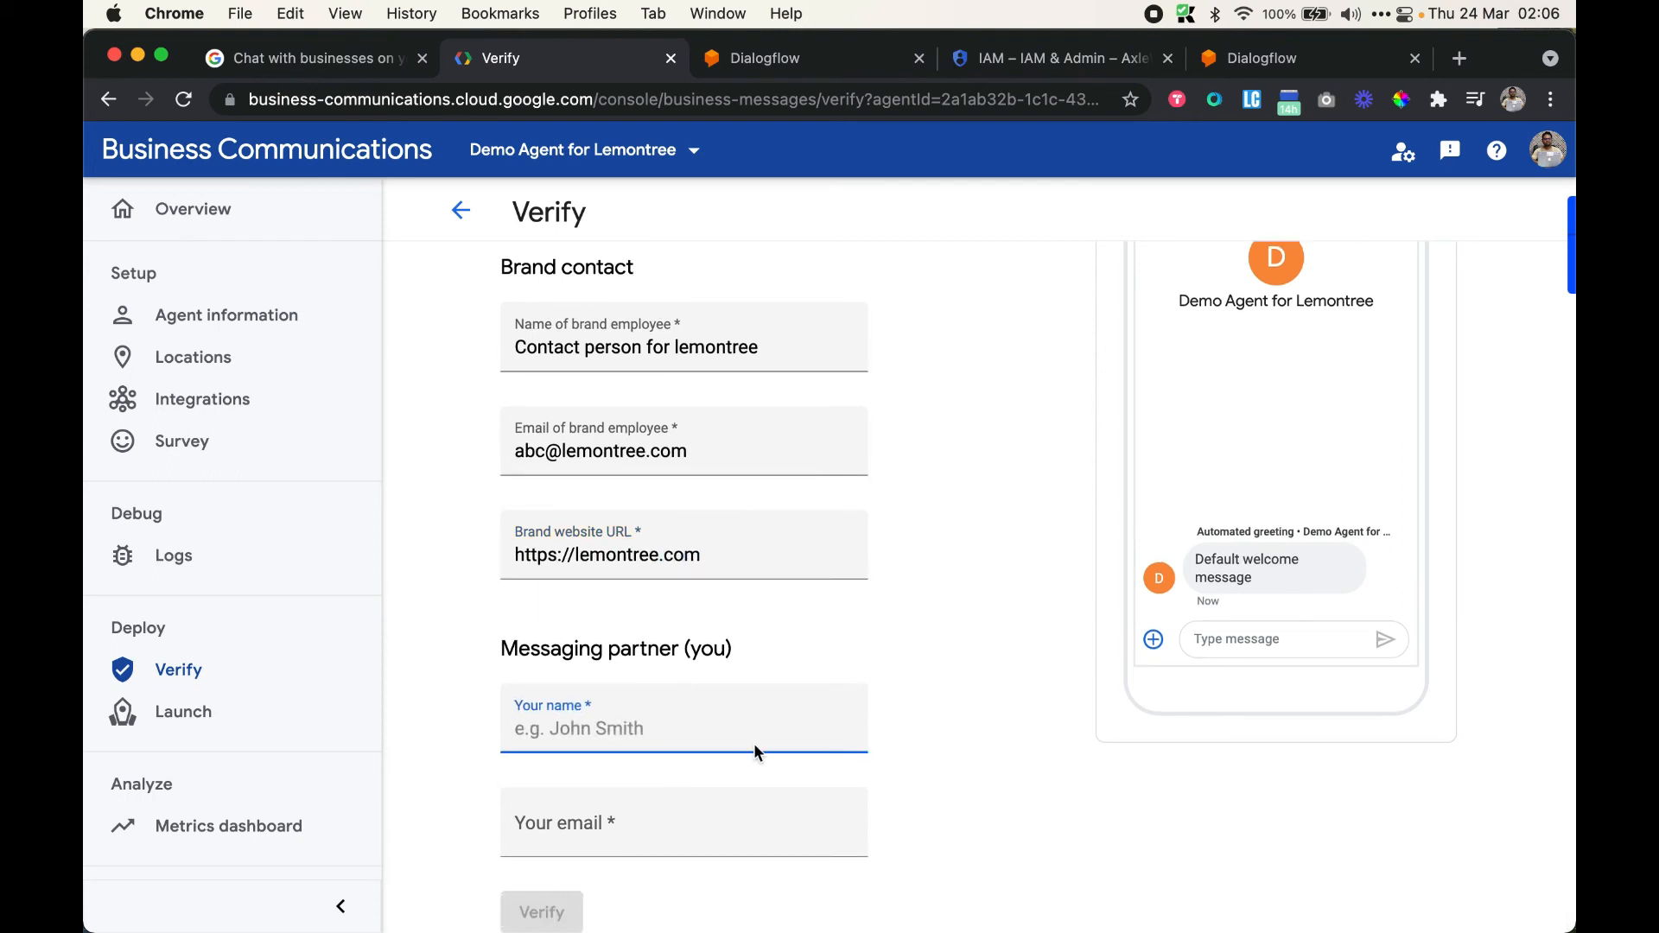
pyautogui.write('Anshul Shri')
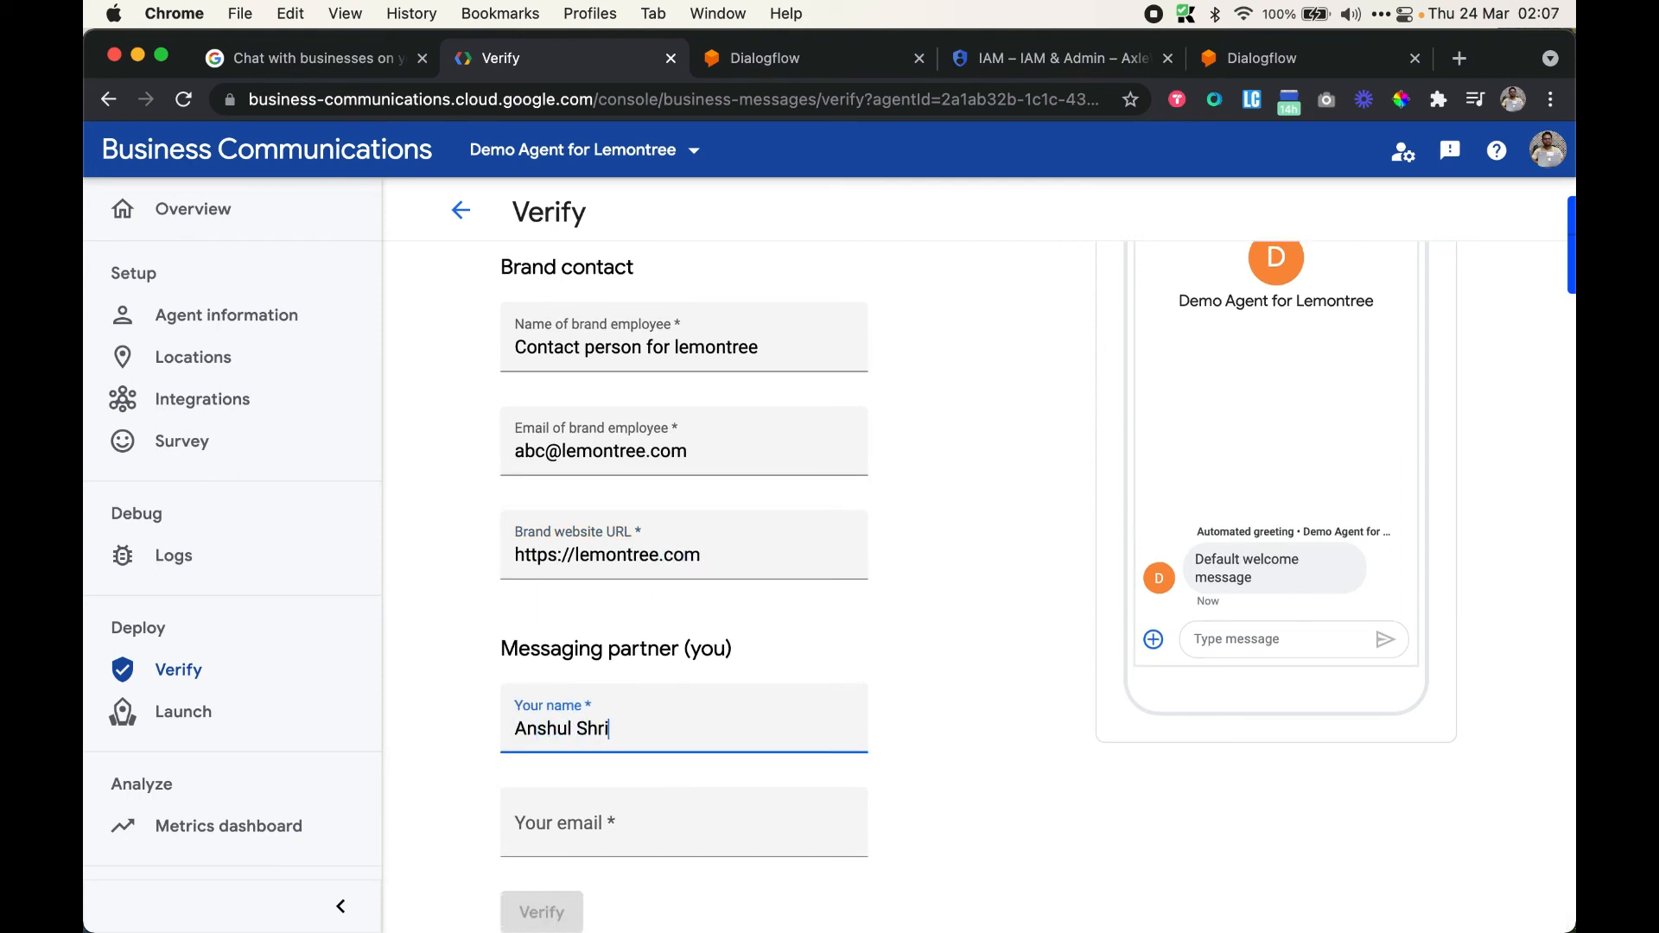
pyautogui.write('vastava')
pyautogui.press('Tab')
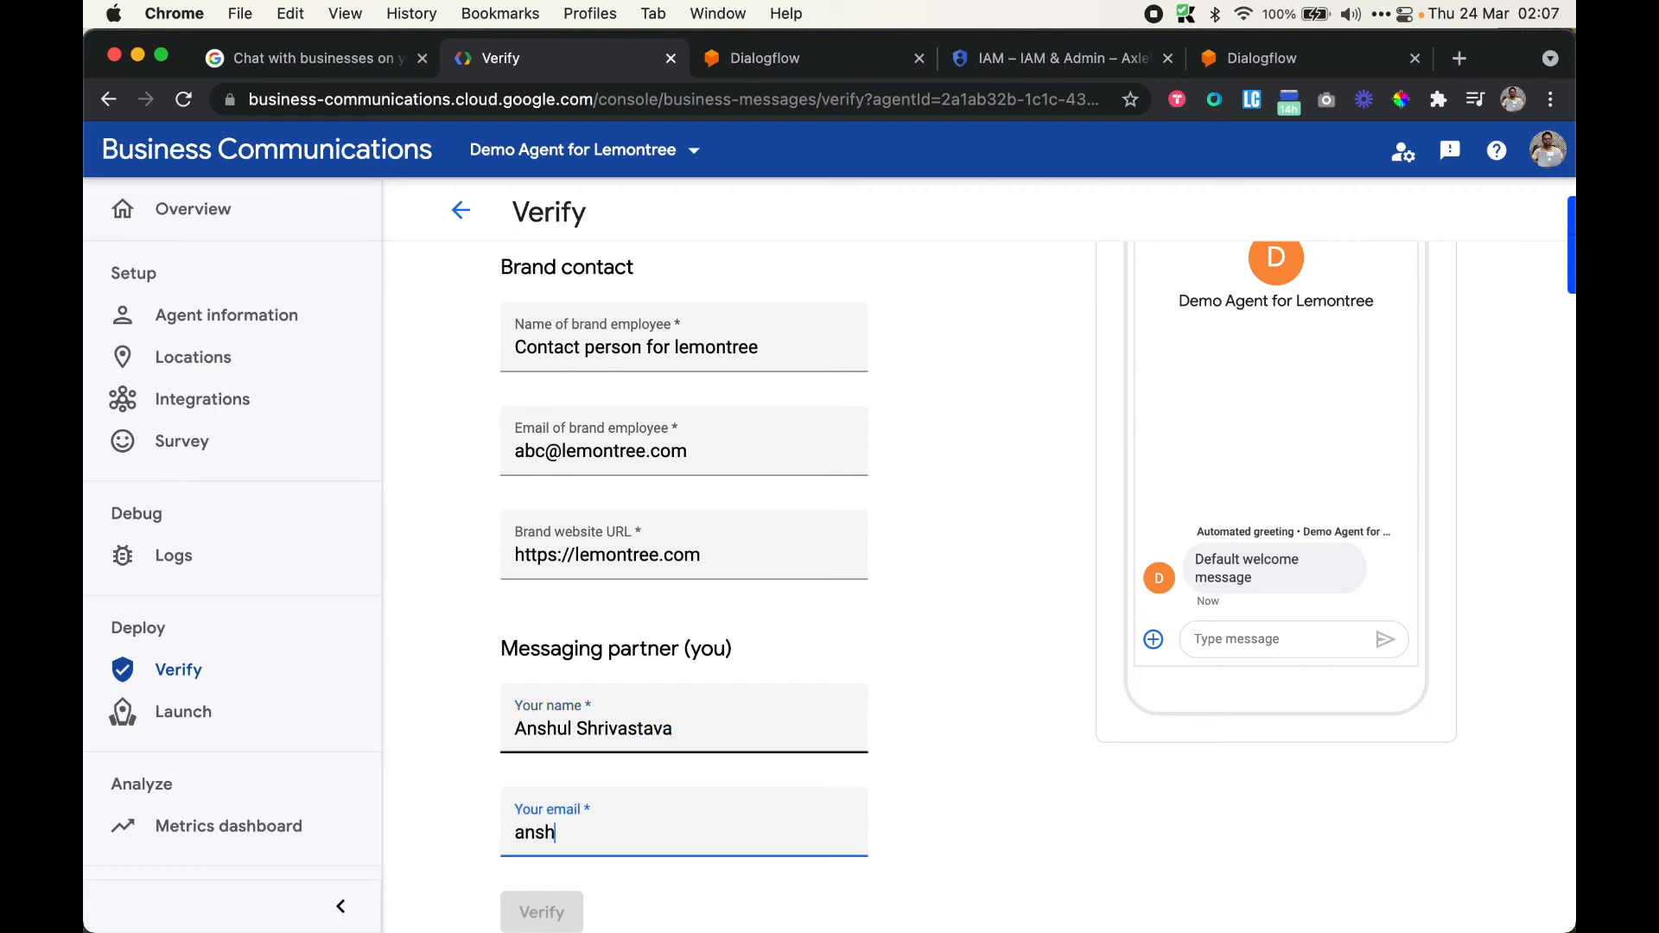
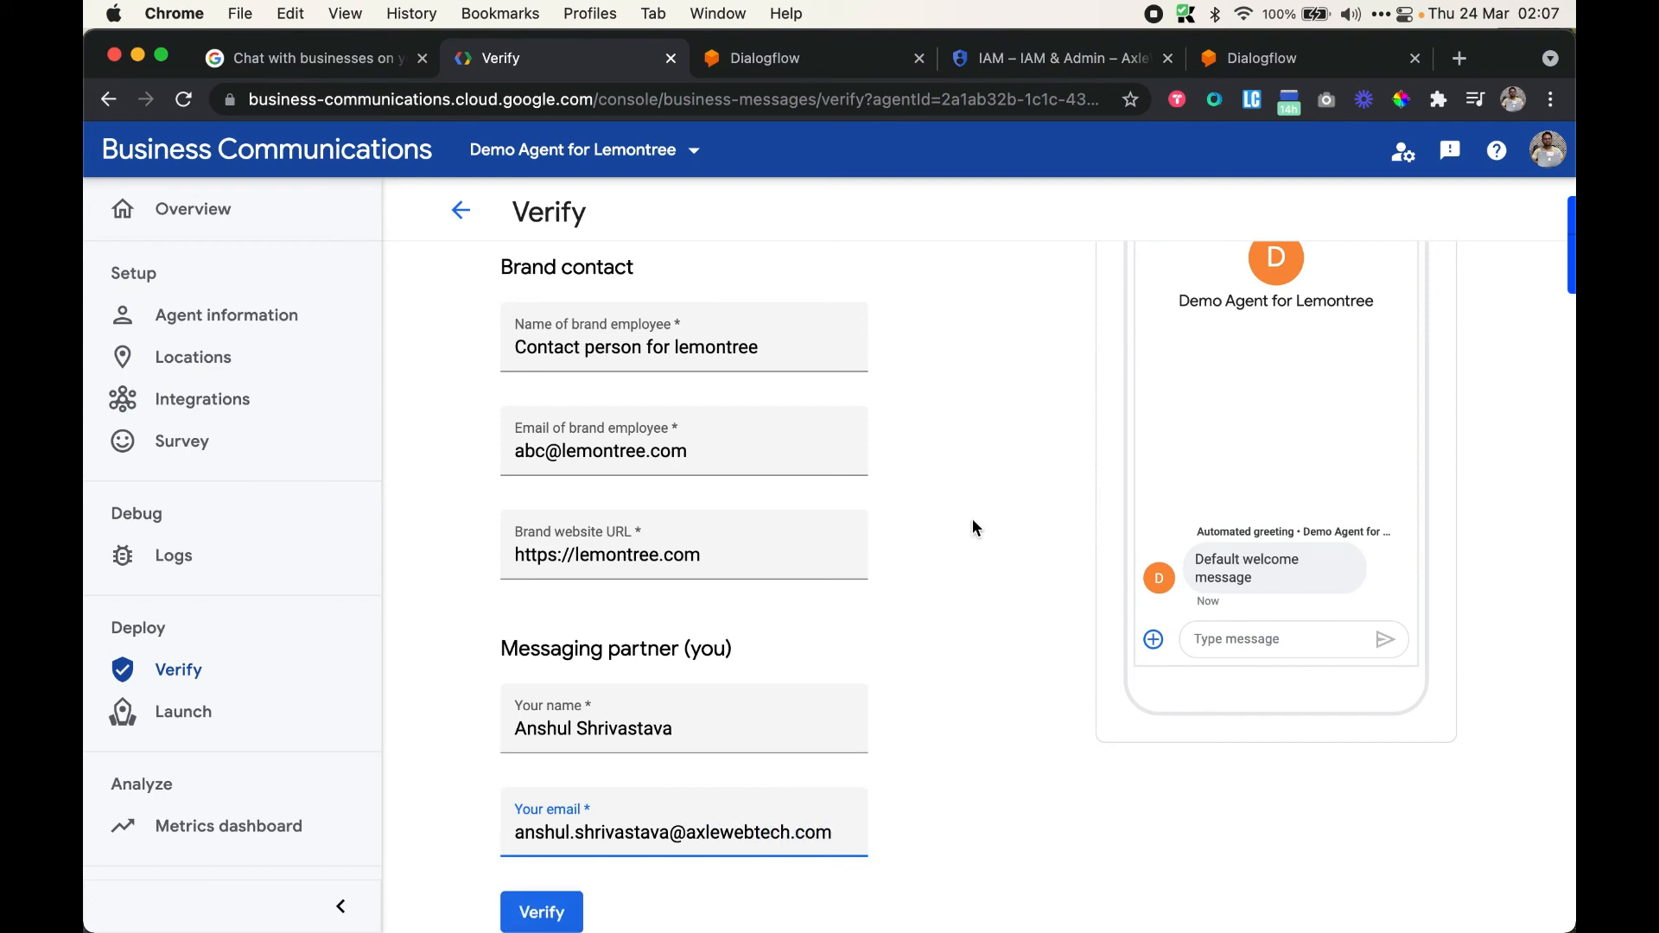
pyautogui.scroll(-2, 972, 518)
pyautogui.scroll(4, 671, 622)
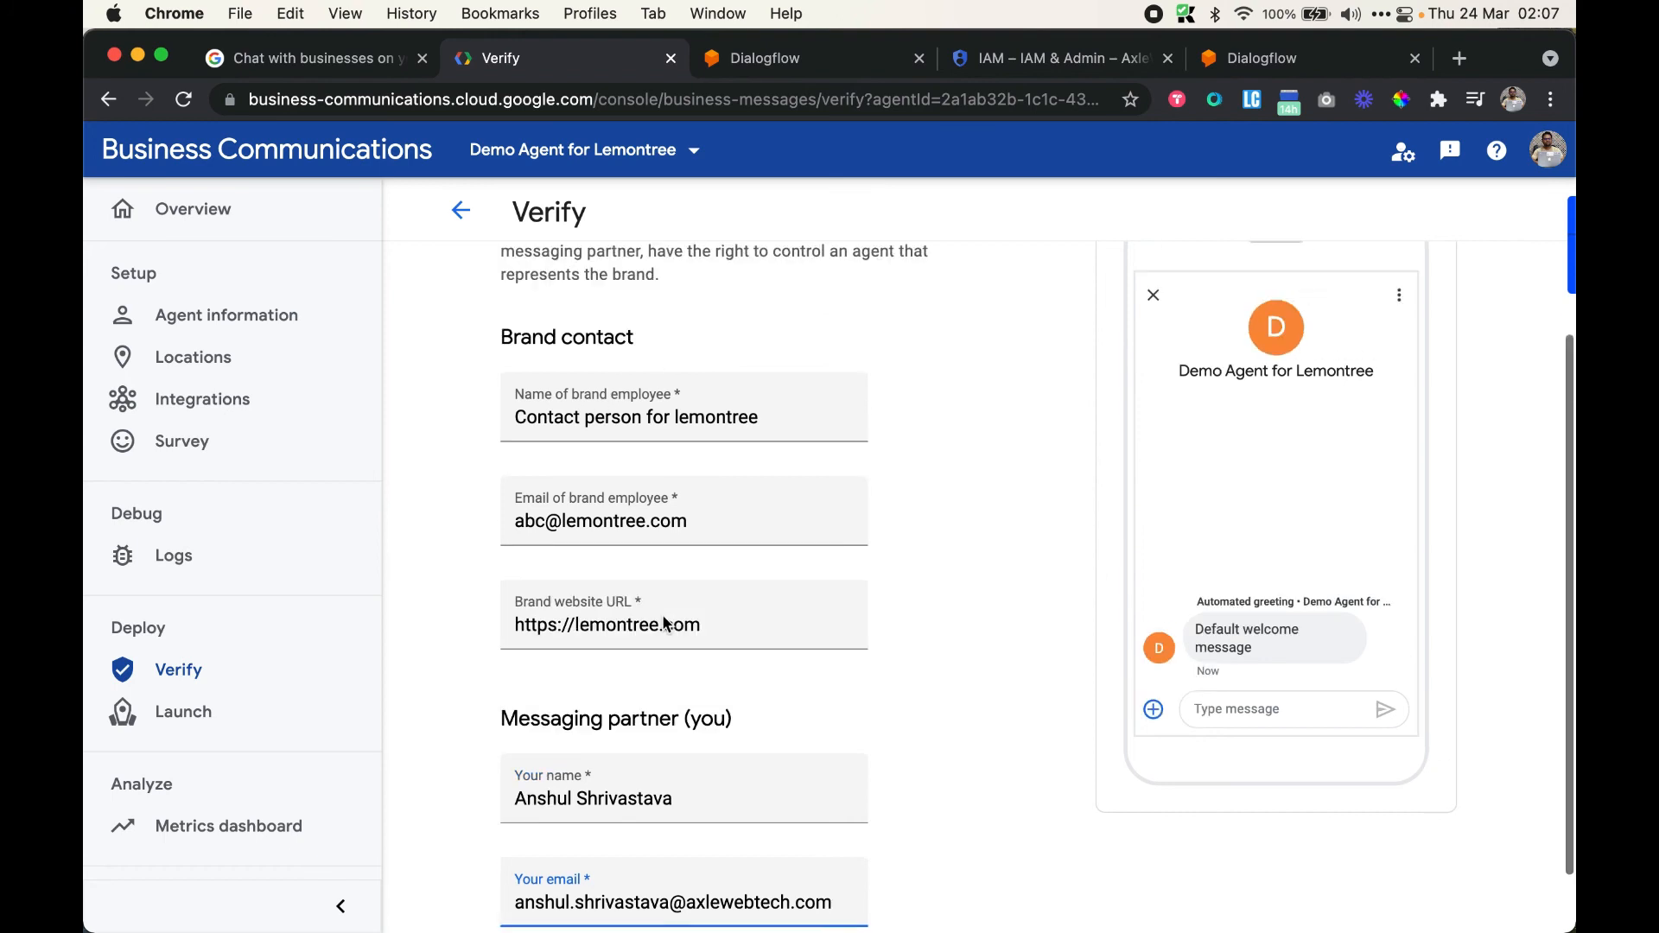
pyautogui.scroll(-3, 664, 620)
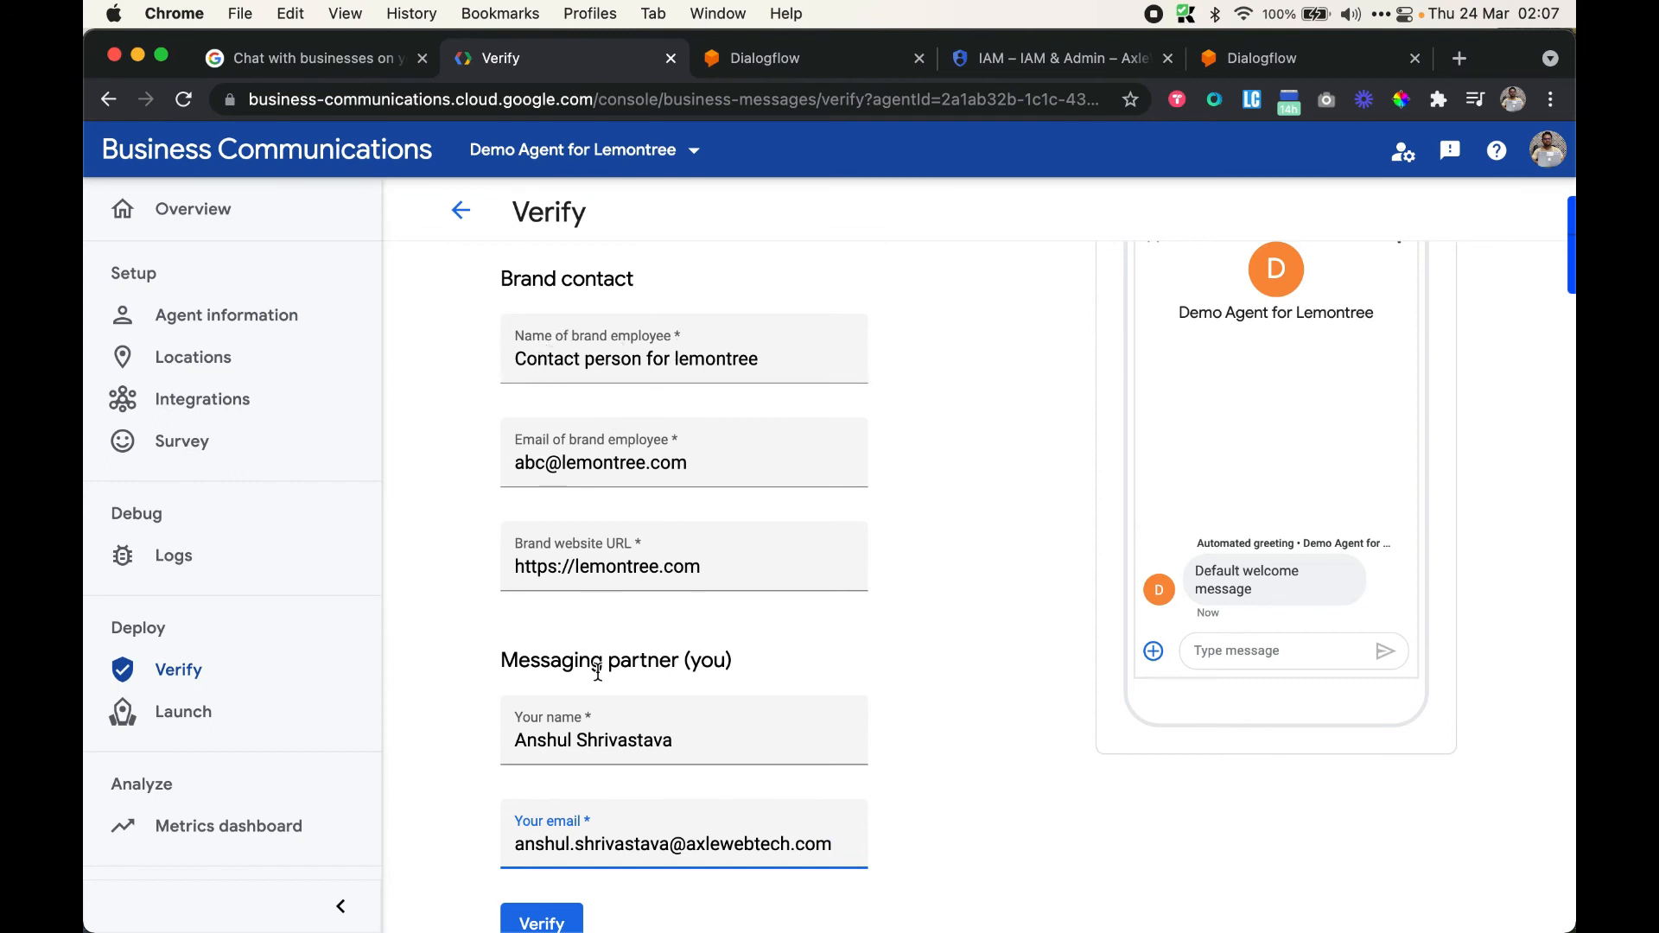
pyautogui.moveTo(531, 731); pyautogui.dragTo(697, 760)
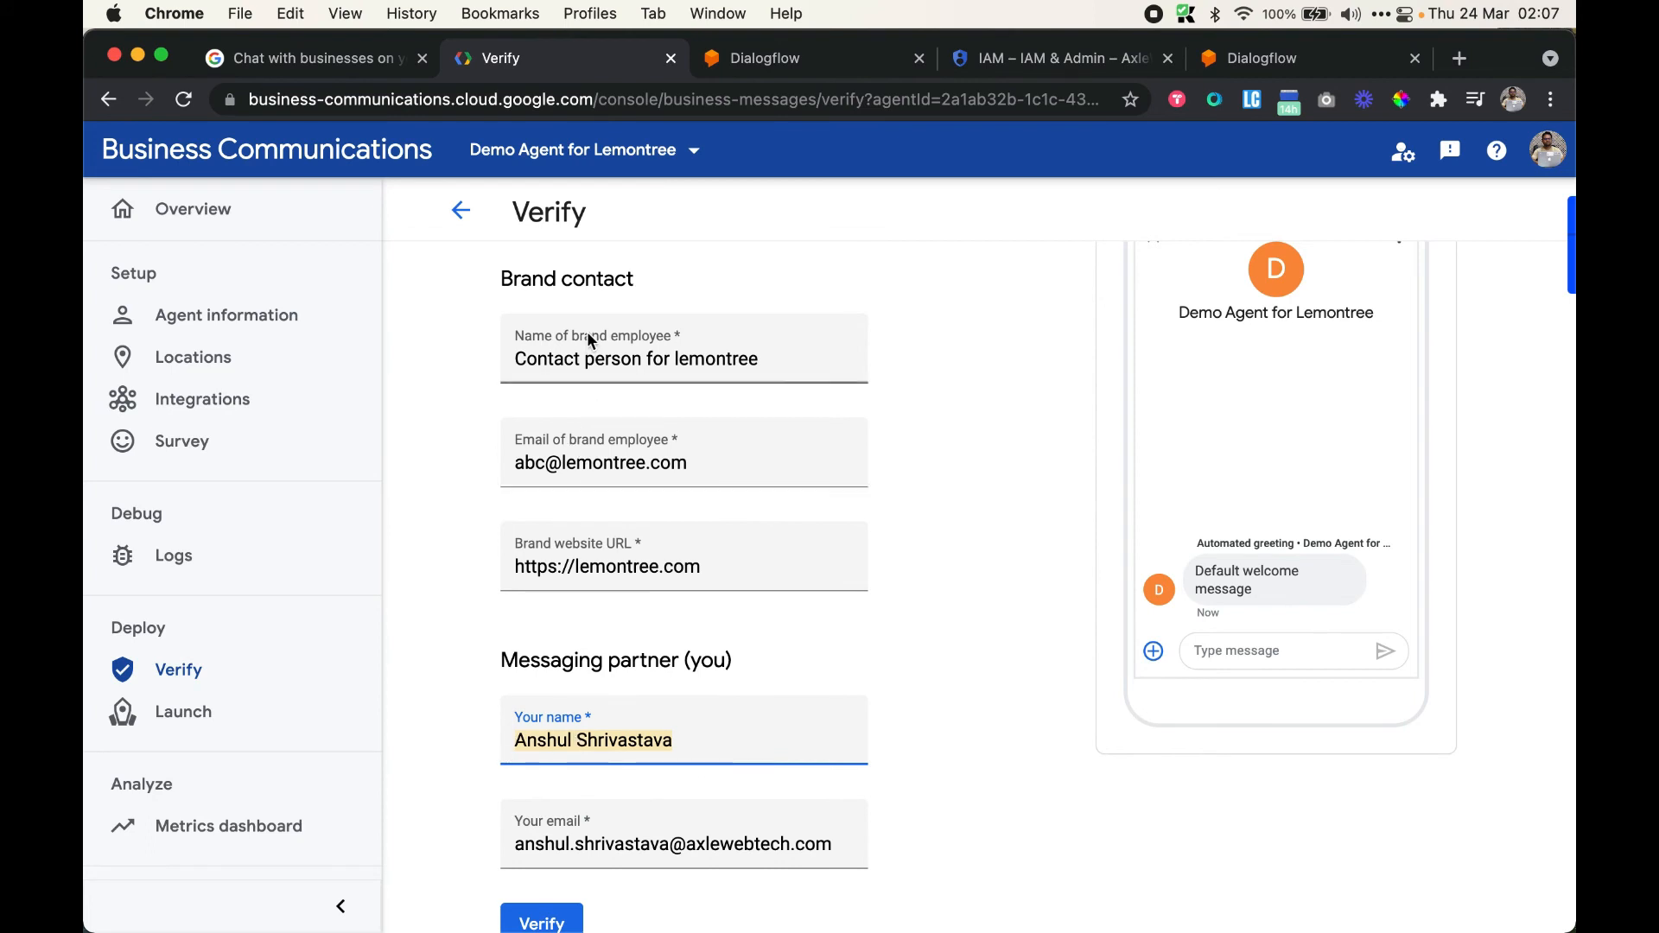
pyautogui.moveTo(517, 358); pyautogui.dragTo(772, 379)
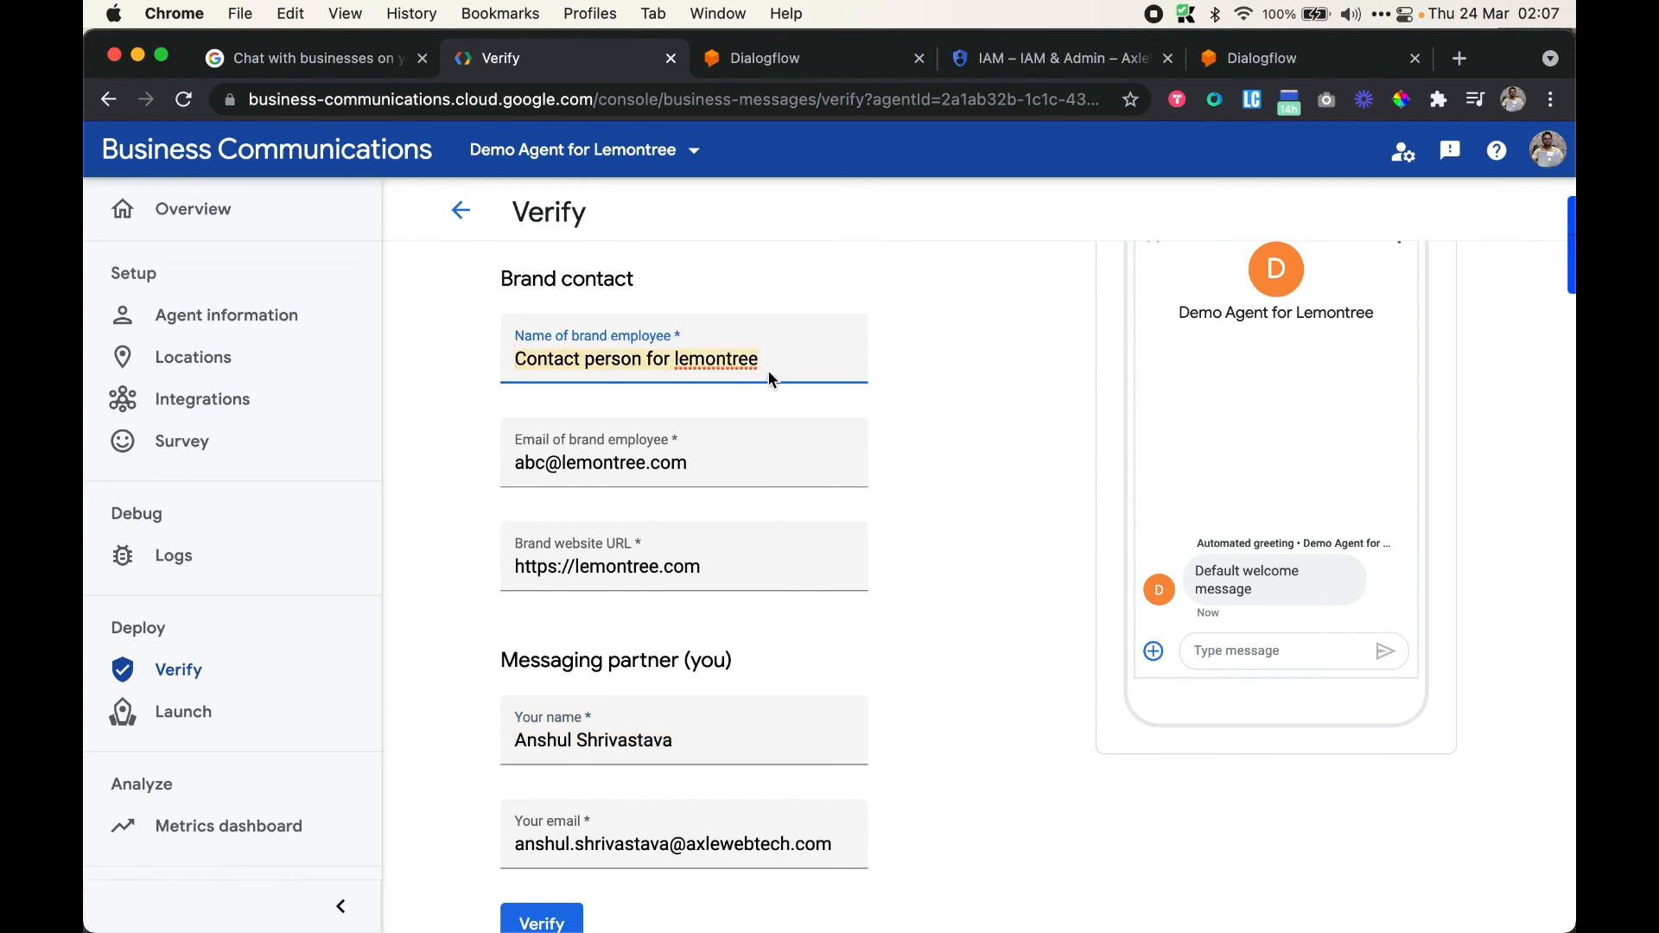
pyautogui.scroll(2, 912, 491)
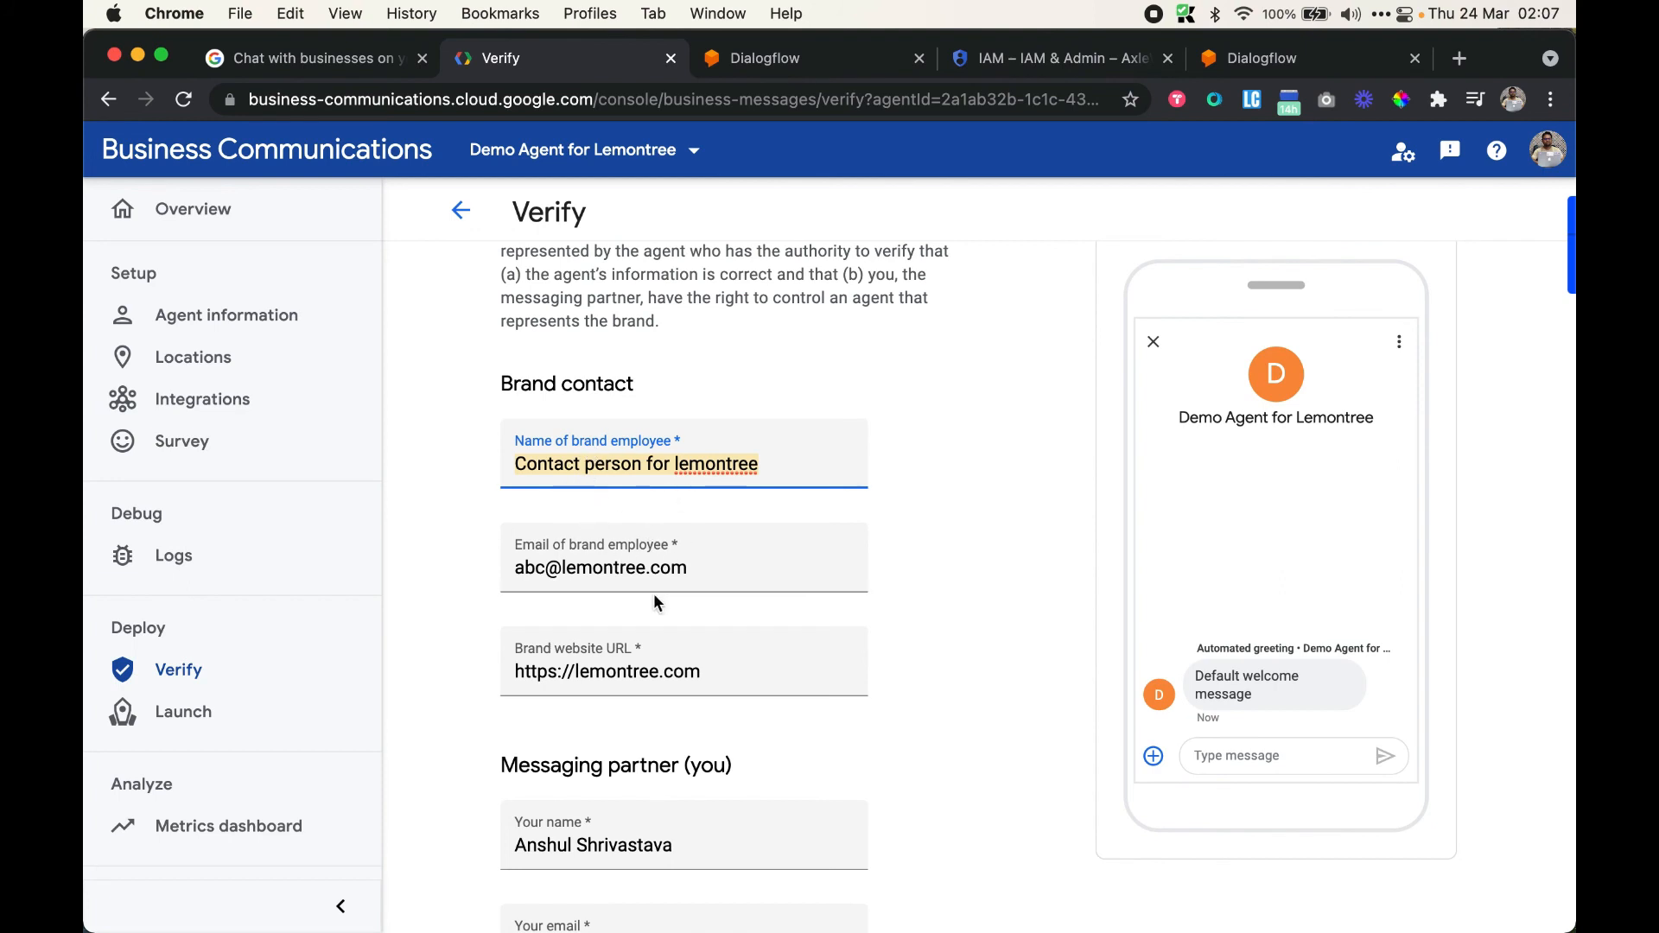
pyautogui.scroll(-2, 654, 596)
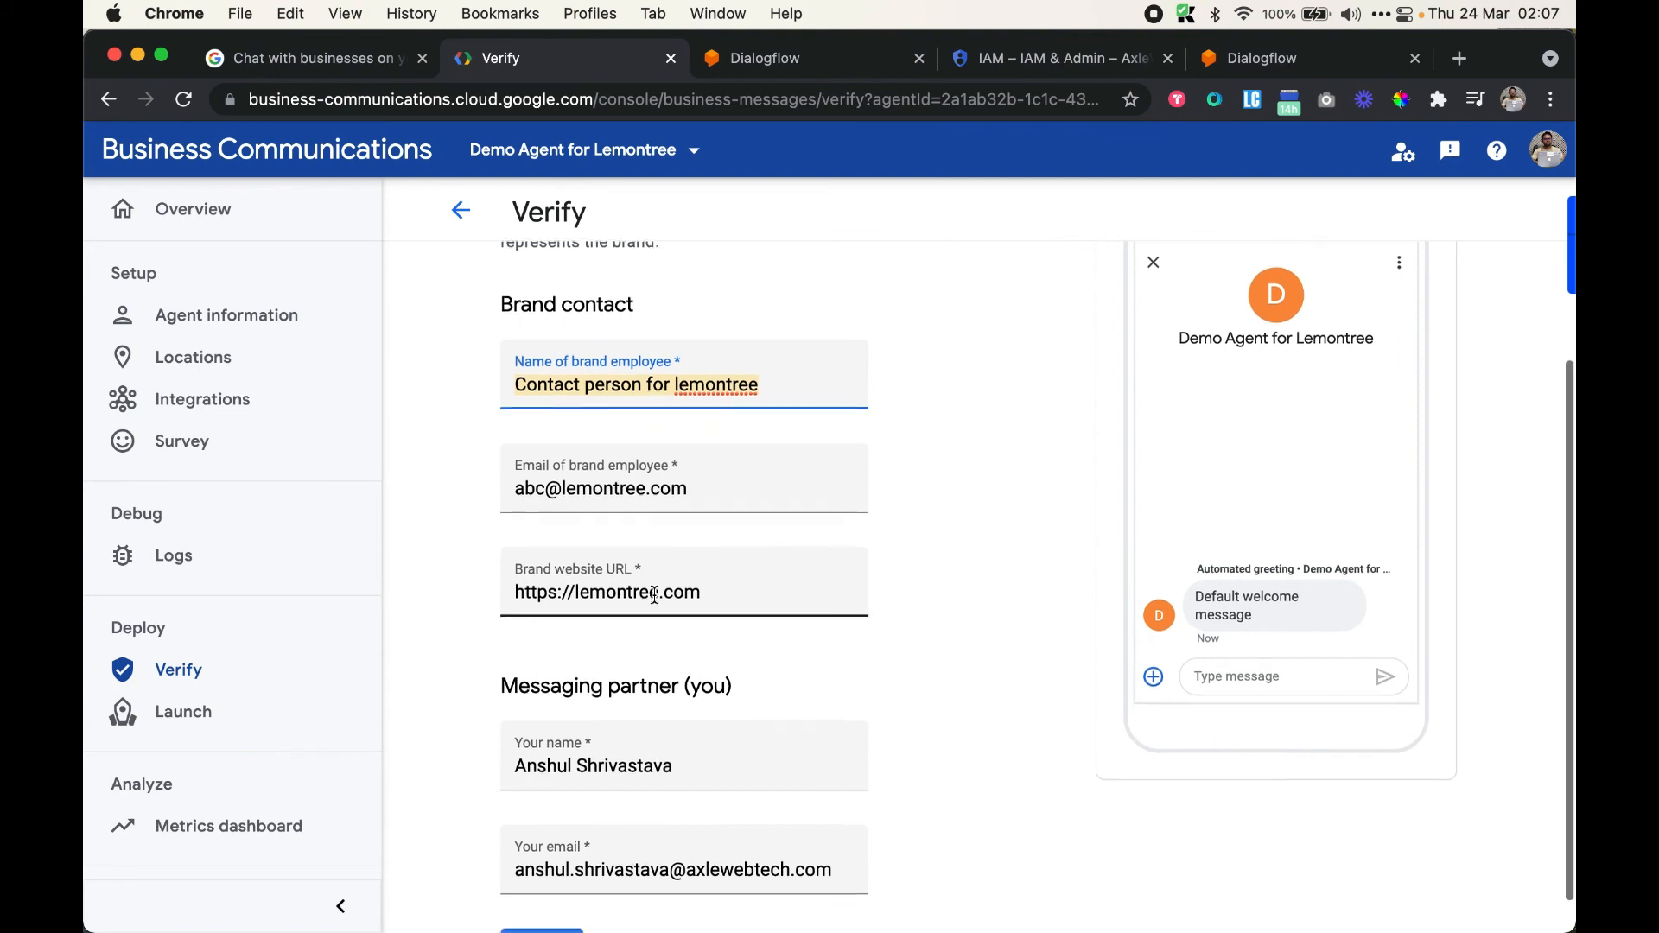
pyautogui.scroll(-1, 654, 596)
pyautogui.scroll(3, 654, 596)
pyautogui.scroll(-4, 511, 763)
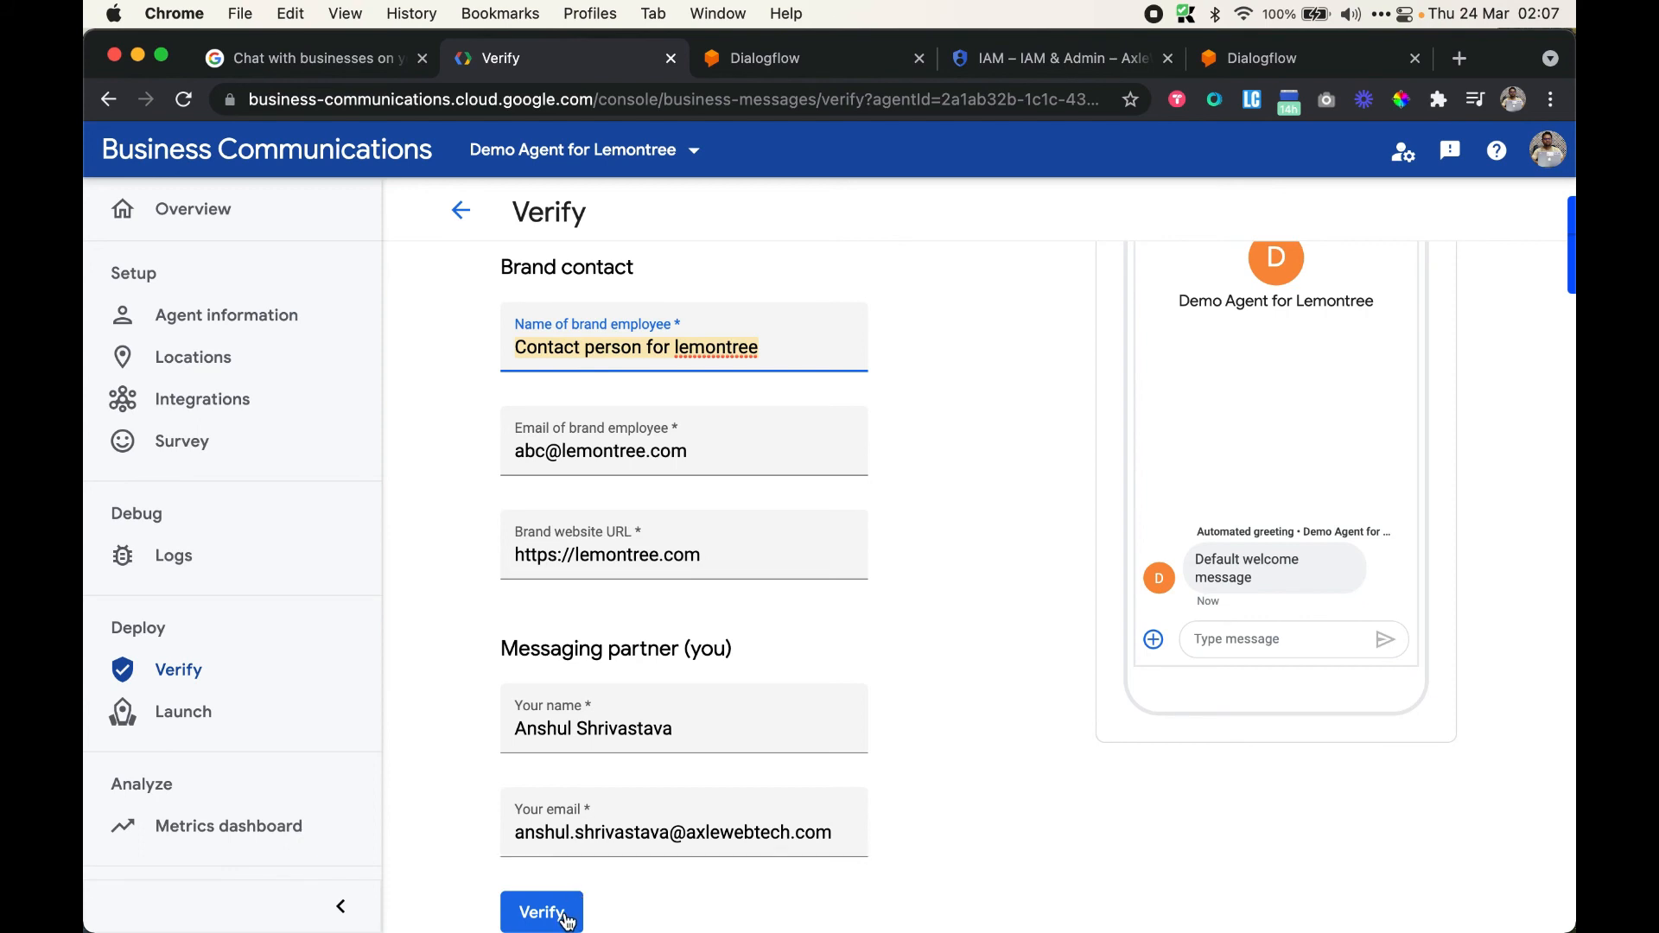
# Replace the brand employee e-mail with your own address and submit the verification form
pyautogui.click(714, 453)
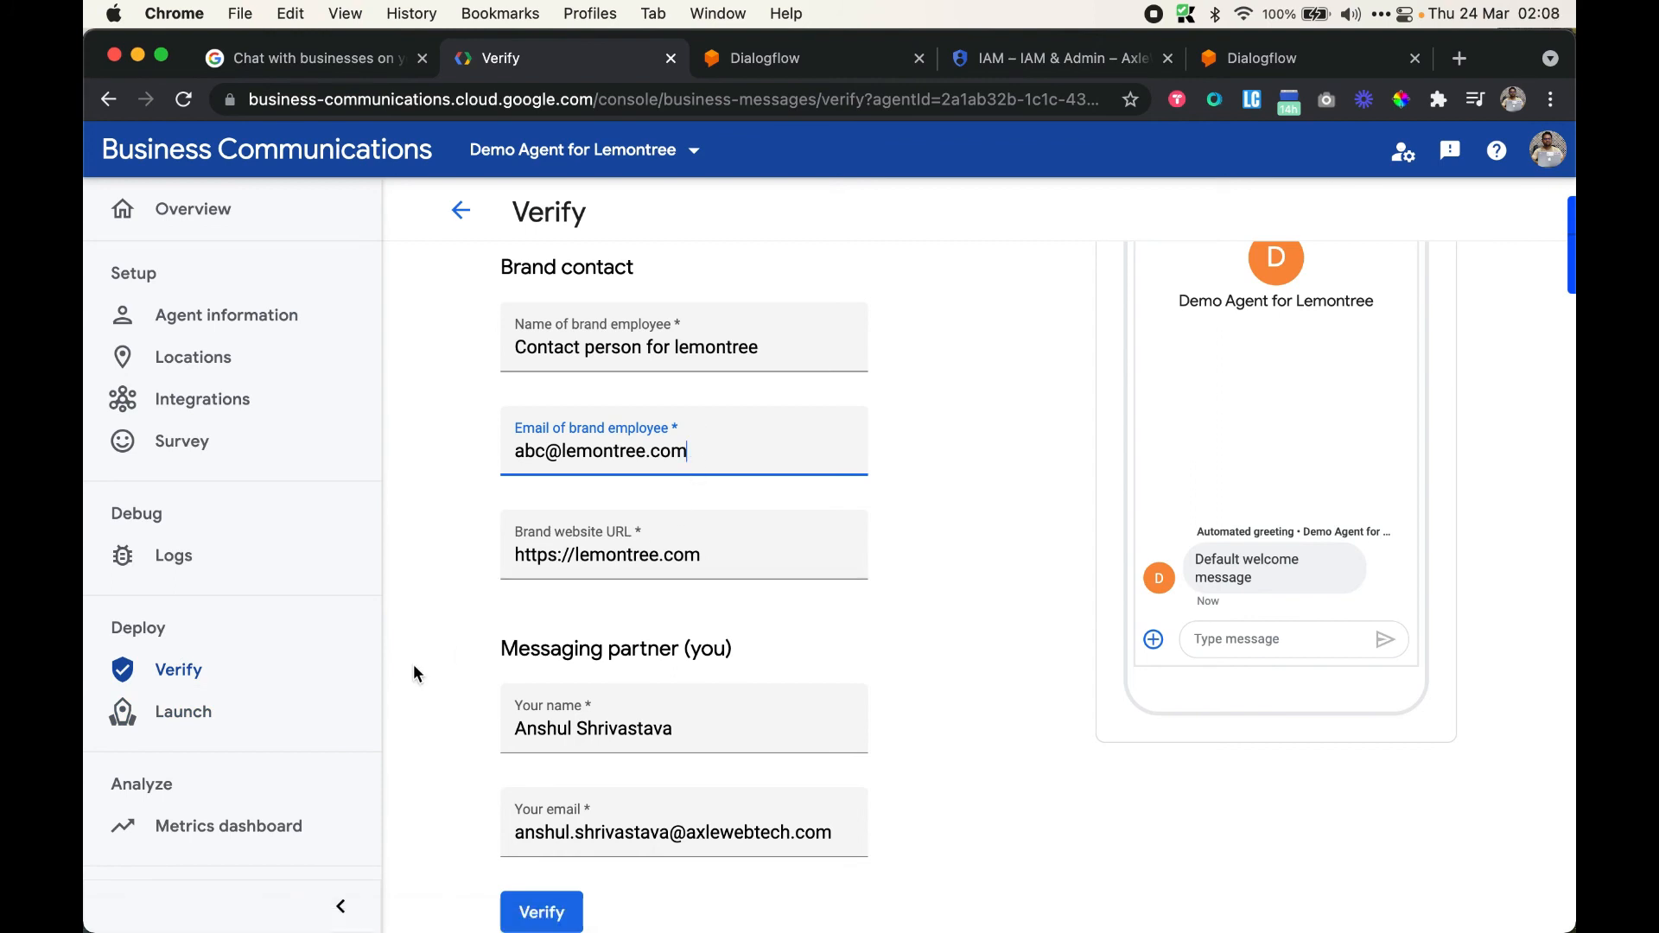
pyautogui.scroll(-2, 625, 614)
pyautogui.click(708, 828)
pyautogui.press('super+a')
pyautogui.press('super+c')
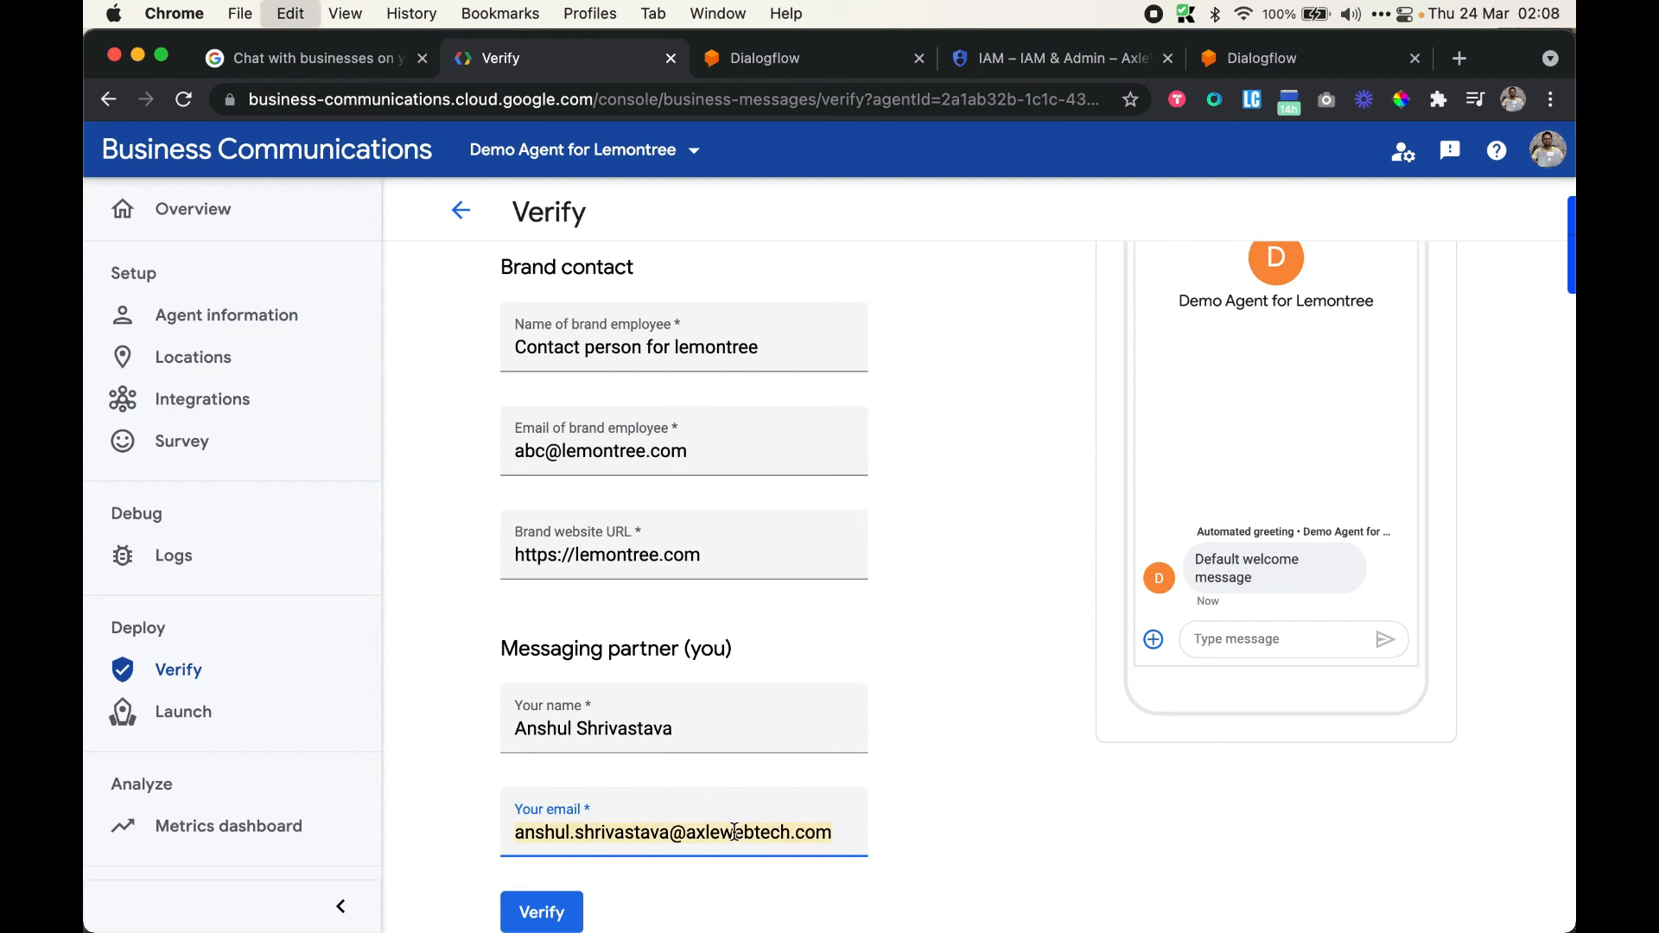
pyautogui.click(640, 449)
pyautogui.press('super+a')
pyautogui.press('super+v')
pyautogui.click(907, 551)
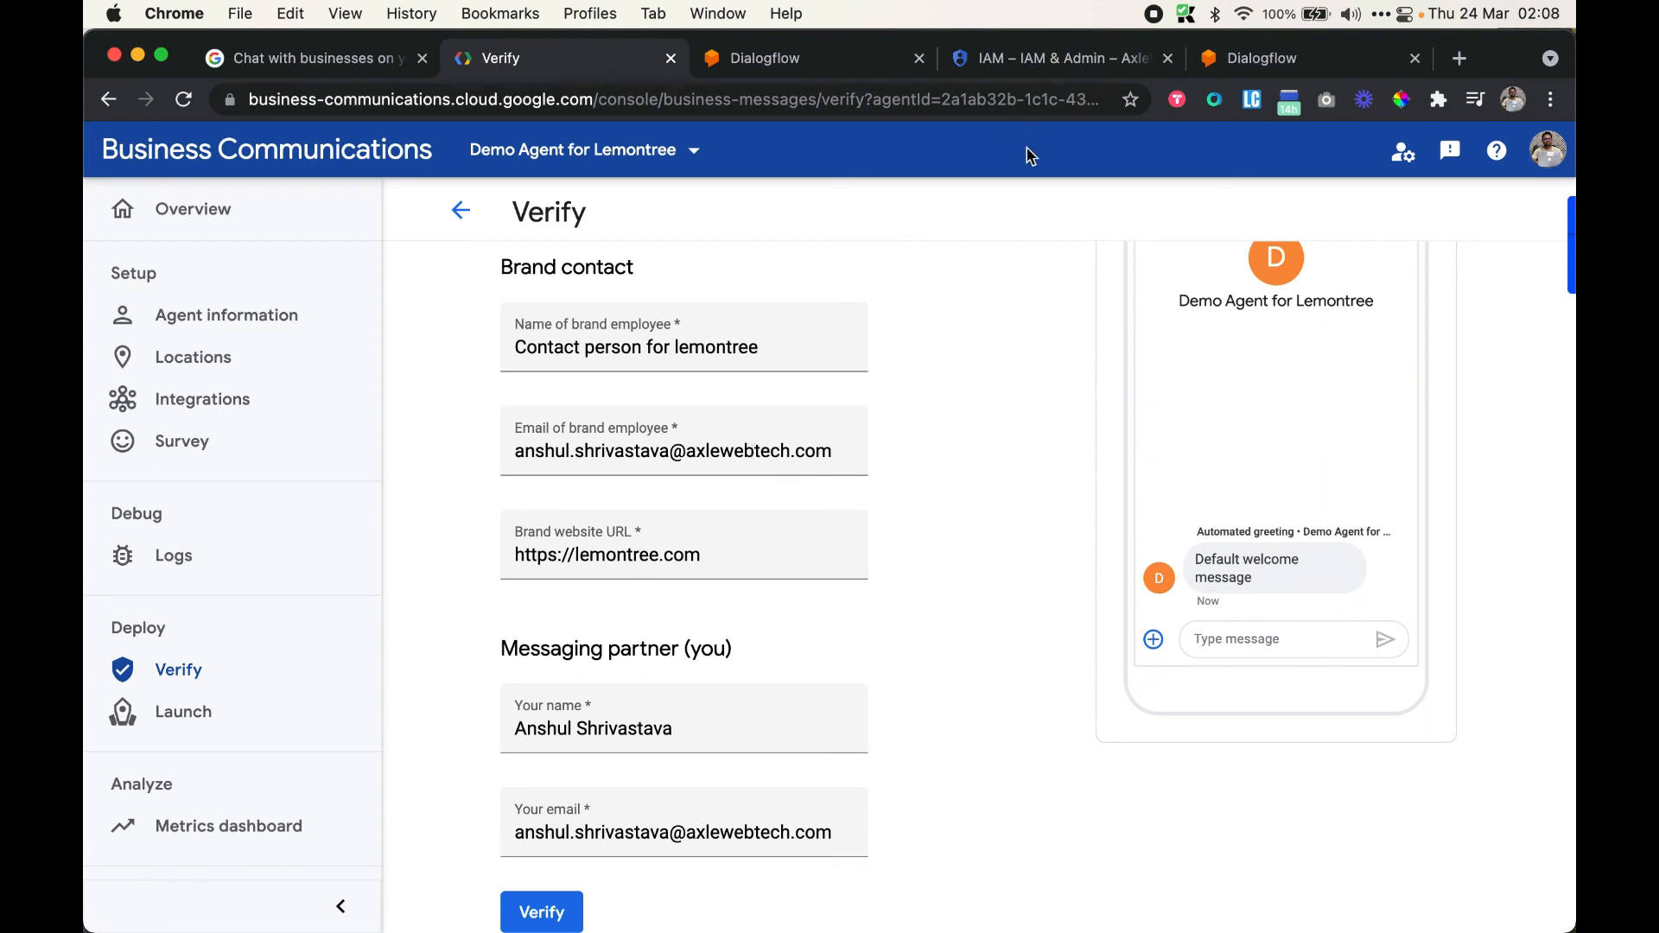
pyautogui.scroll(-1, 937, 577)
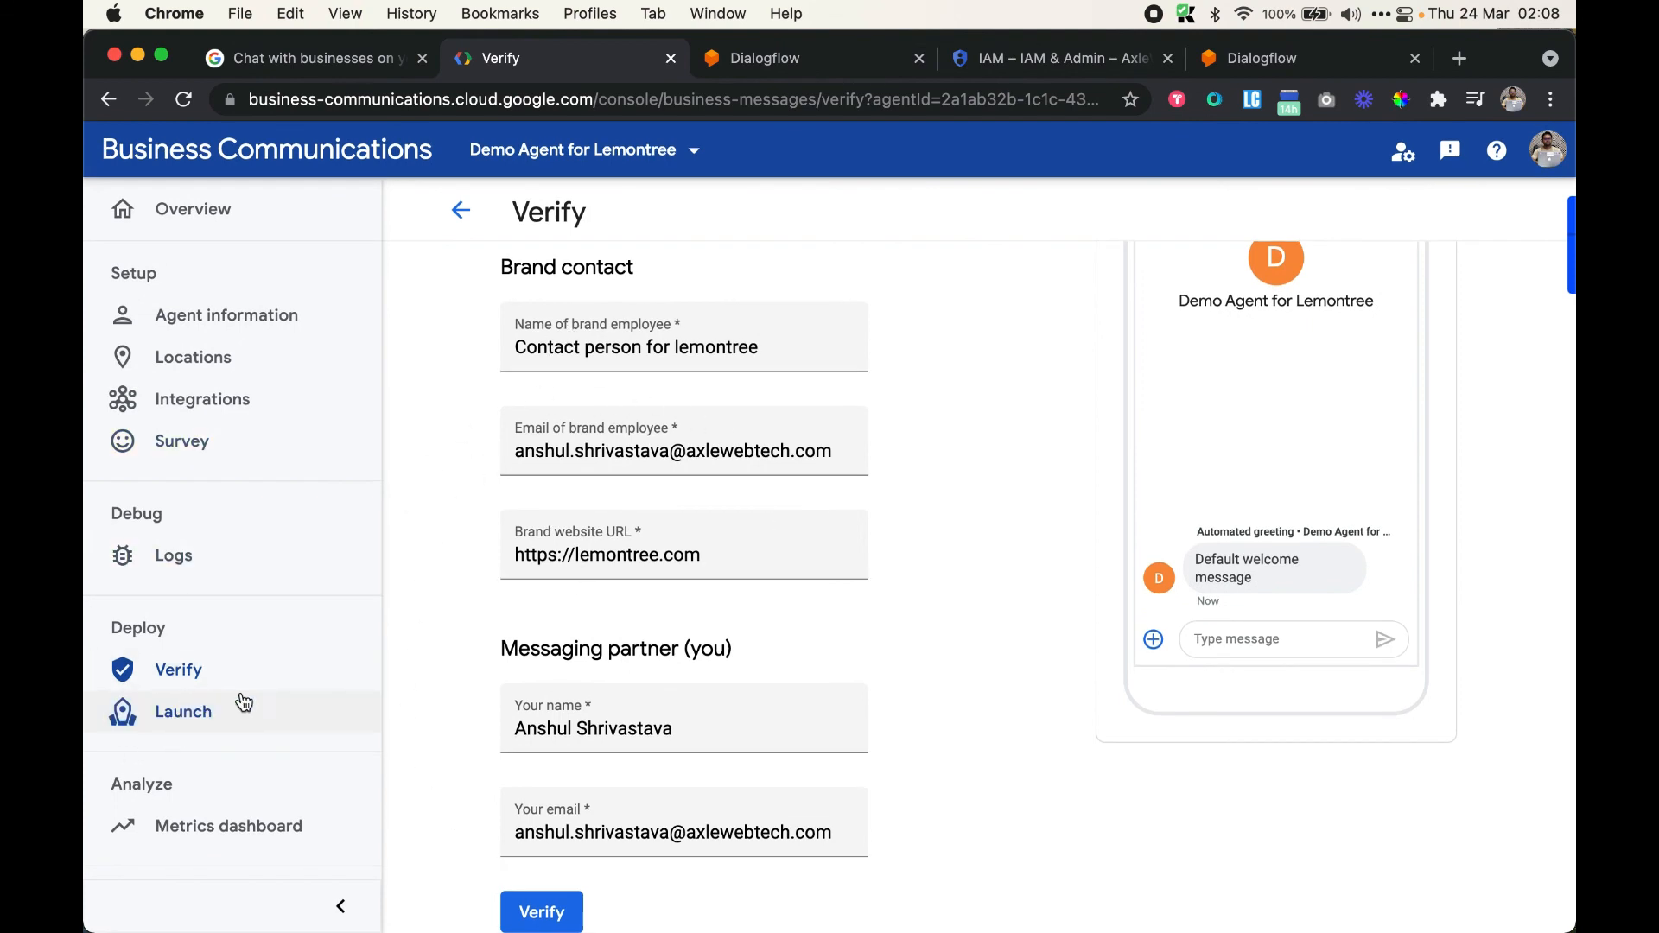
pyautogui.click(541, 914)
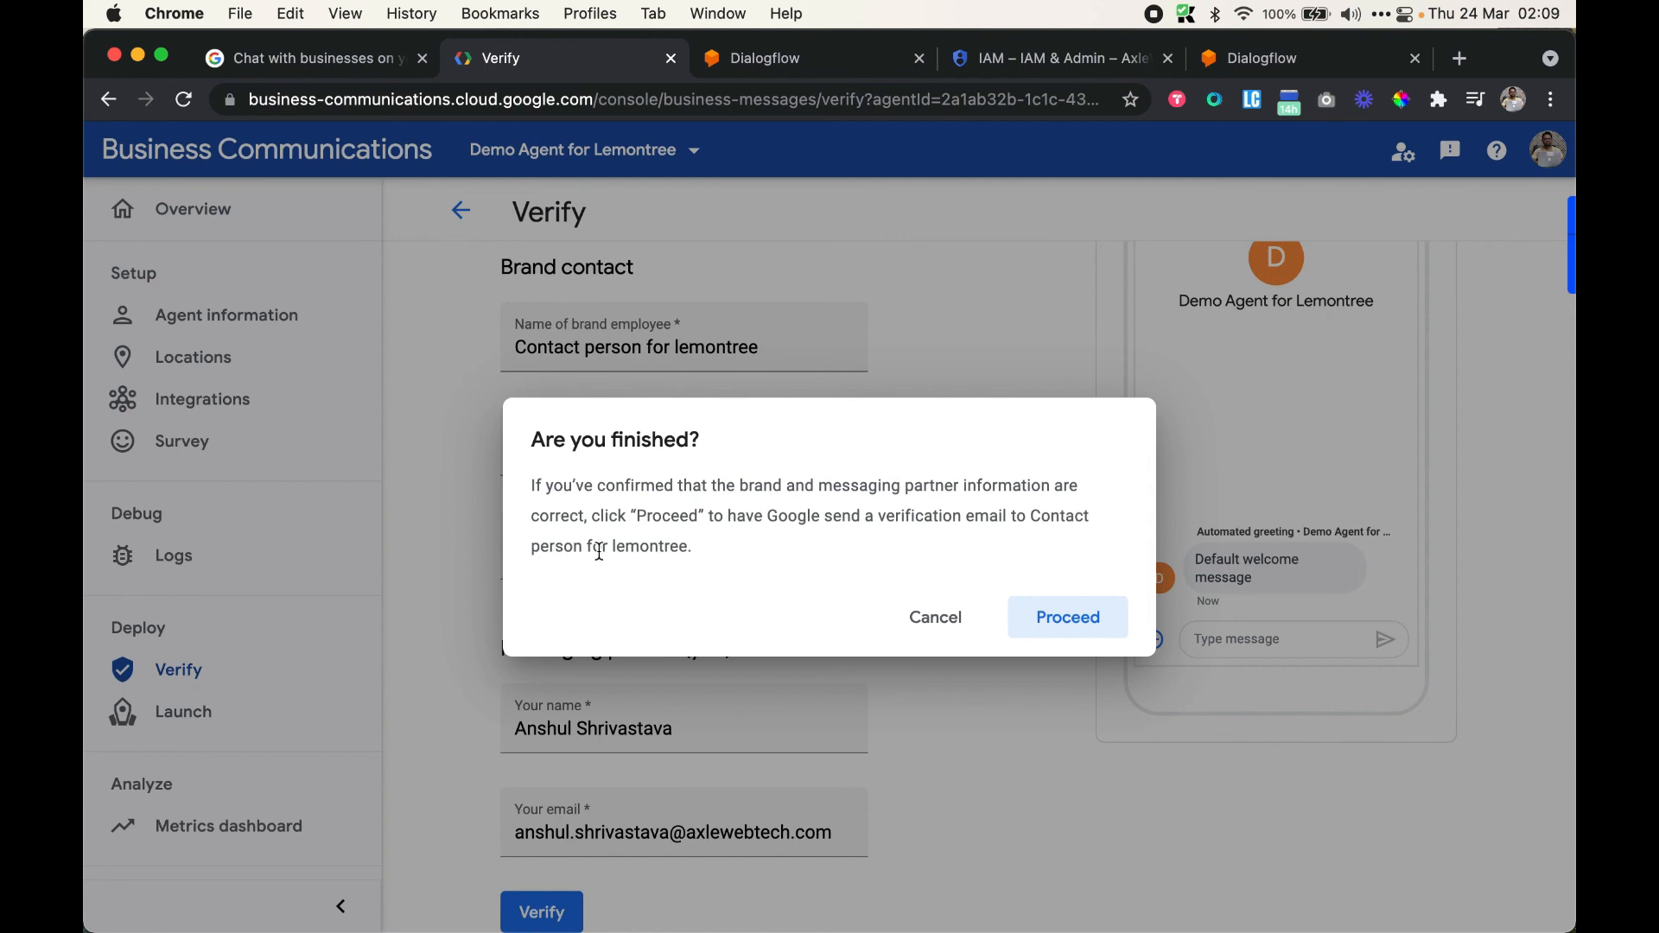
# Proceed in the 'Are you finished?' dialog and check the Verify page result
pyautogui.click(1054, 617)
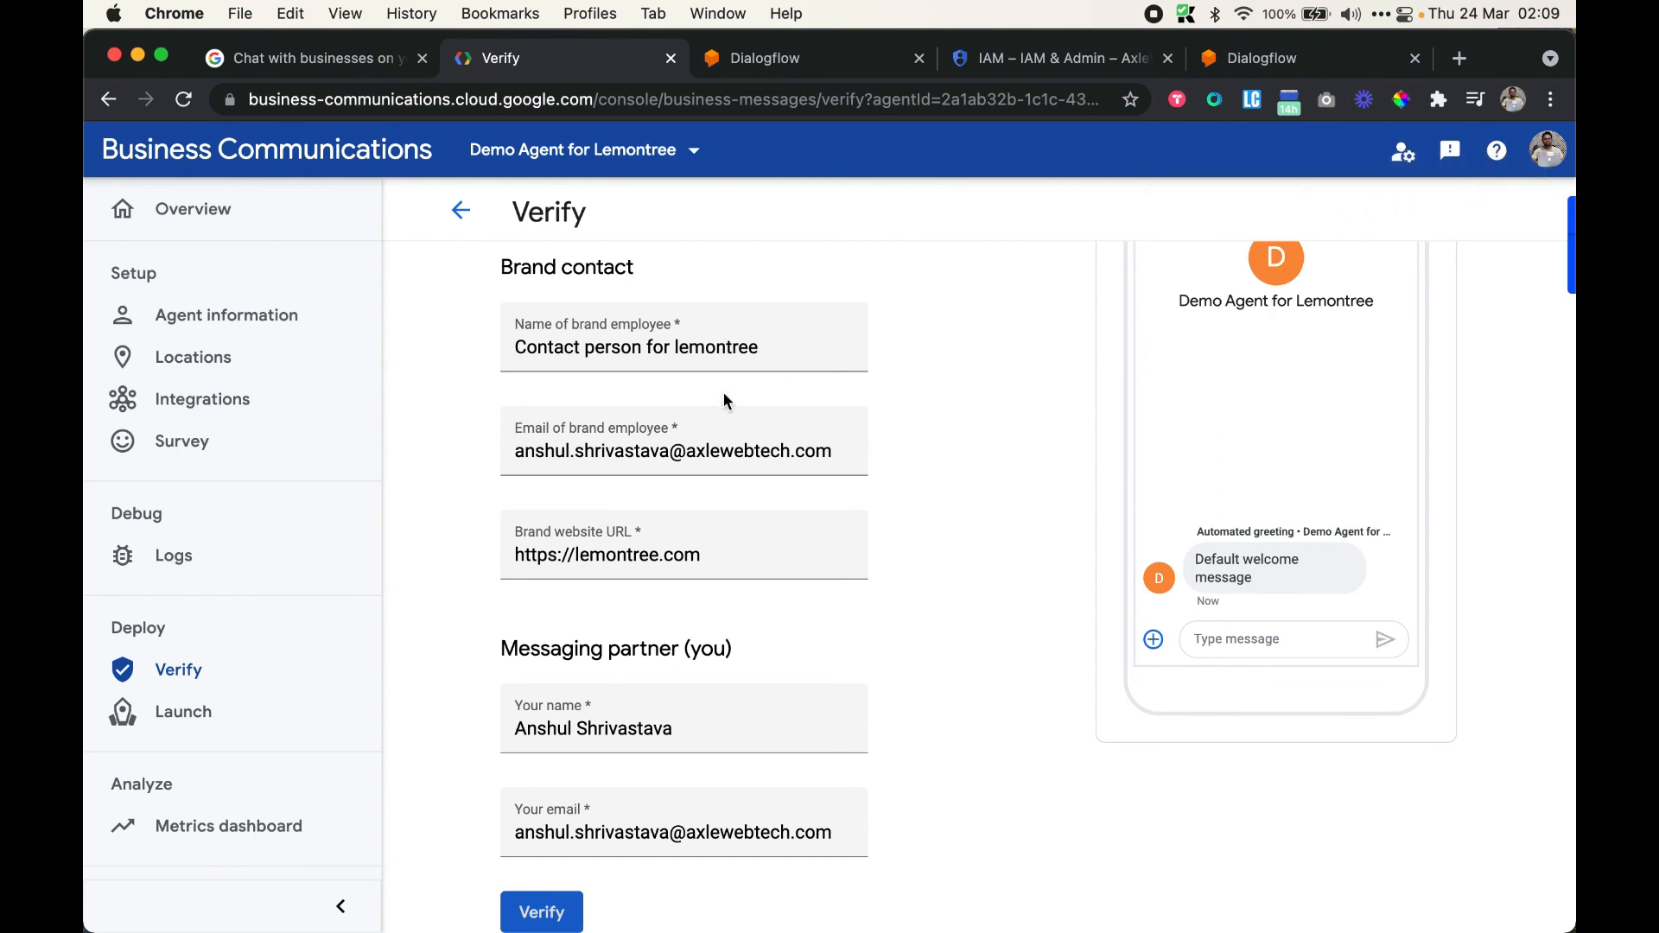
pyautogui.scroll(3, 811, 731)
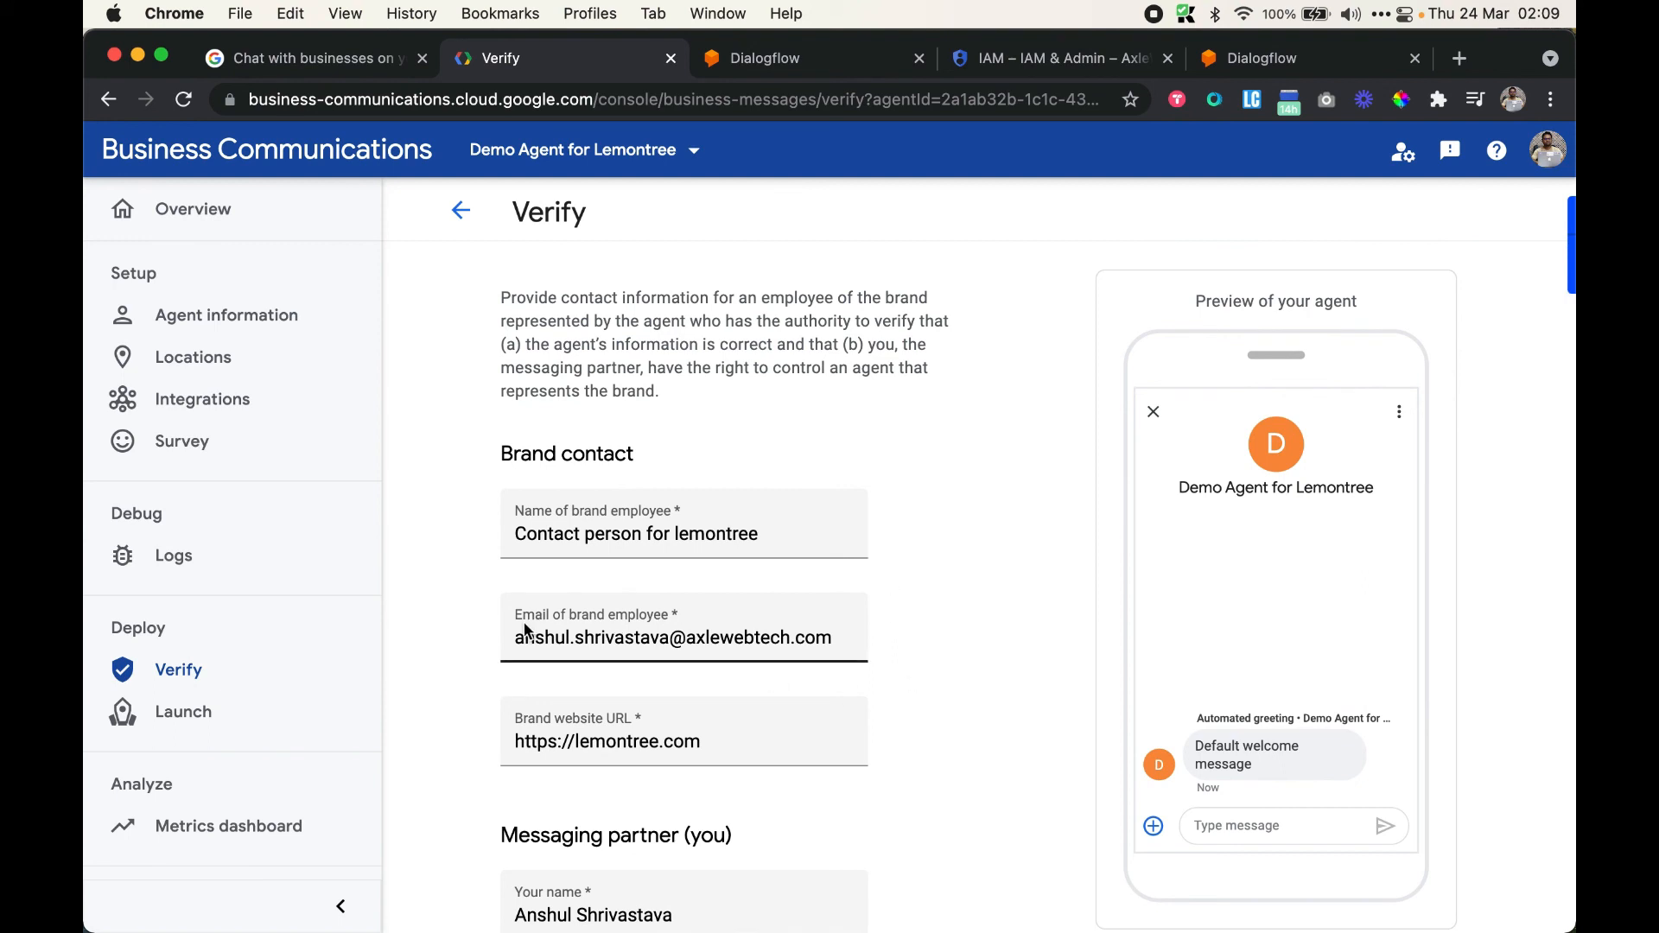
pyautogui.scroll(-3, 973, 639)
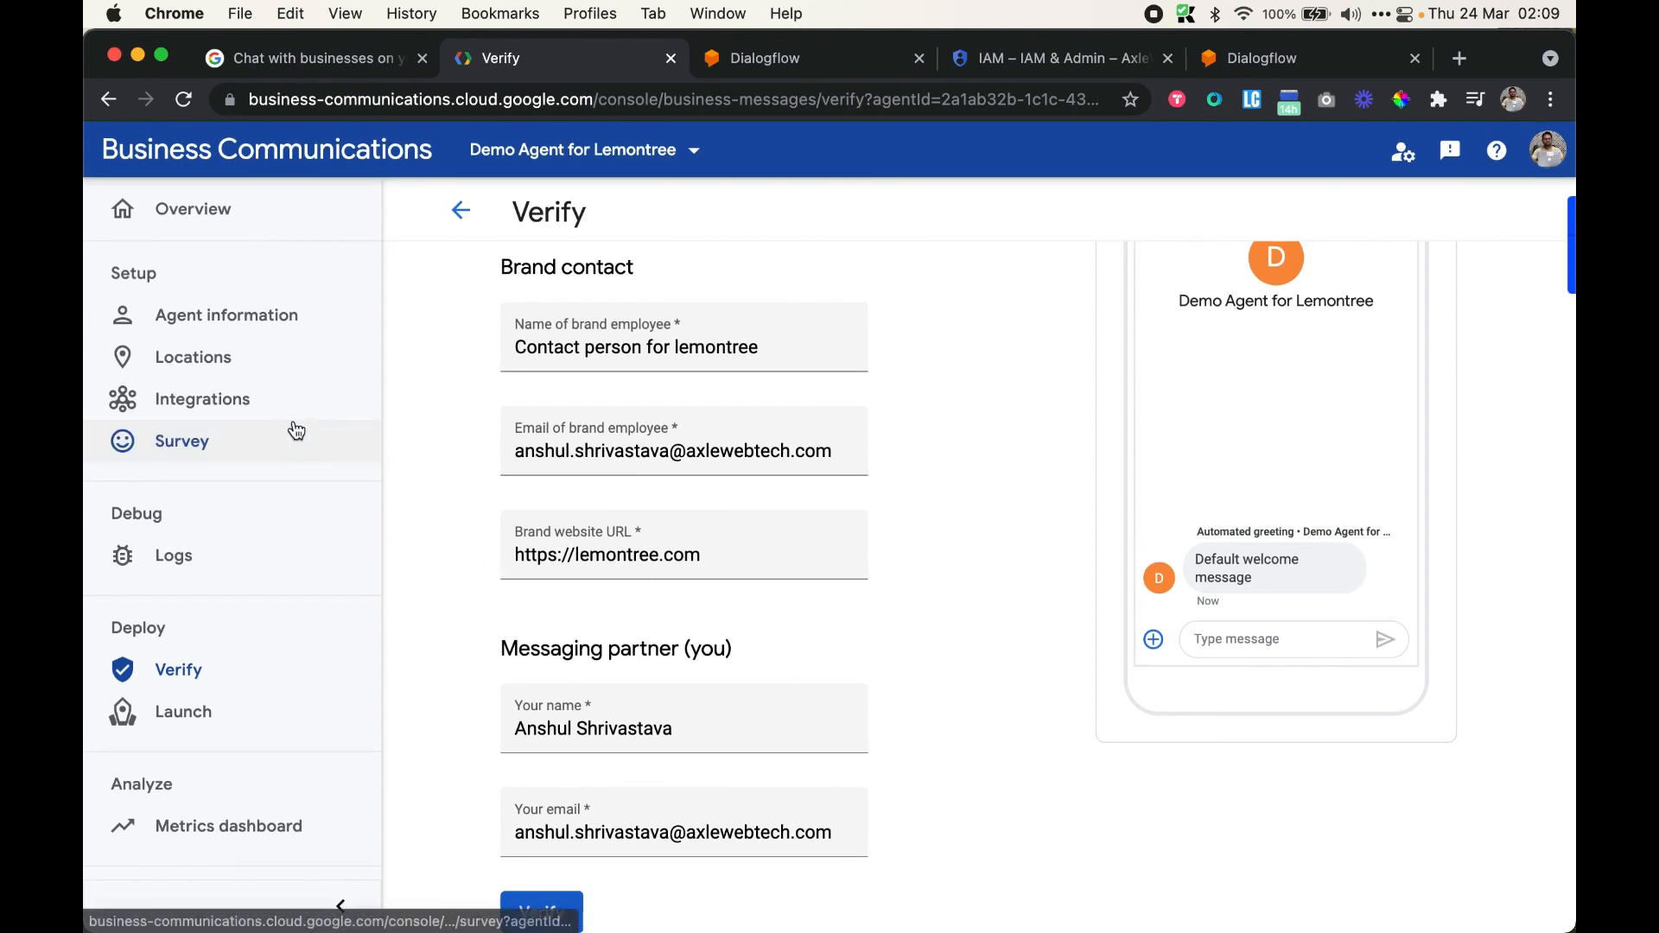
# Return to the agents list, open the AWT Agent, and check its verification status
pyautogui.click(223, 213)
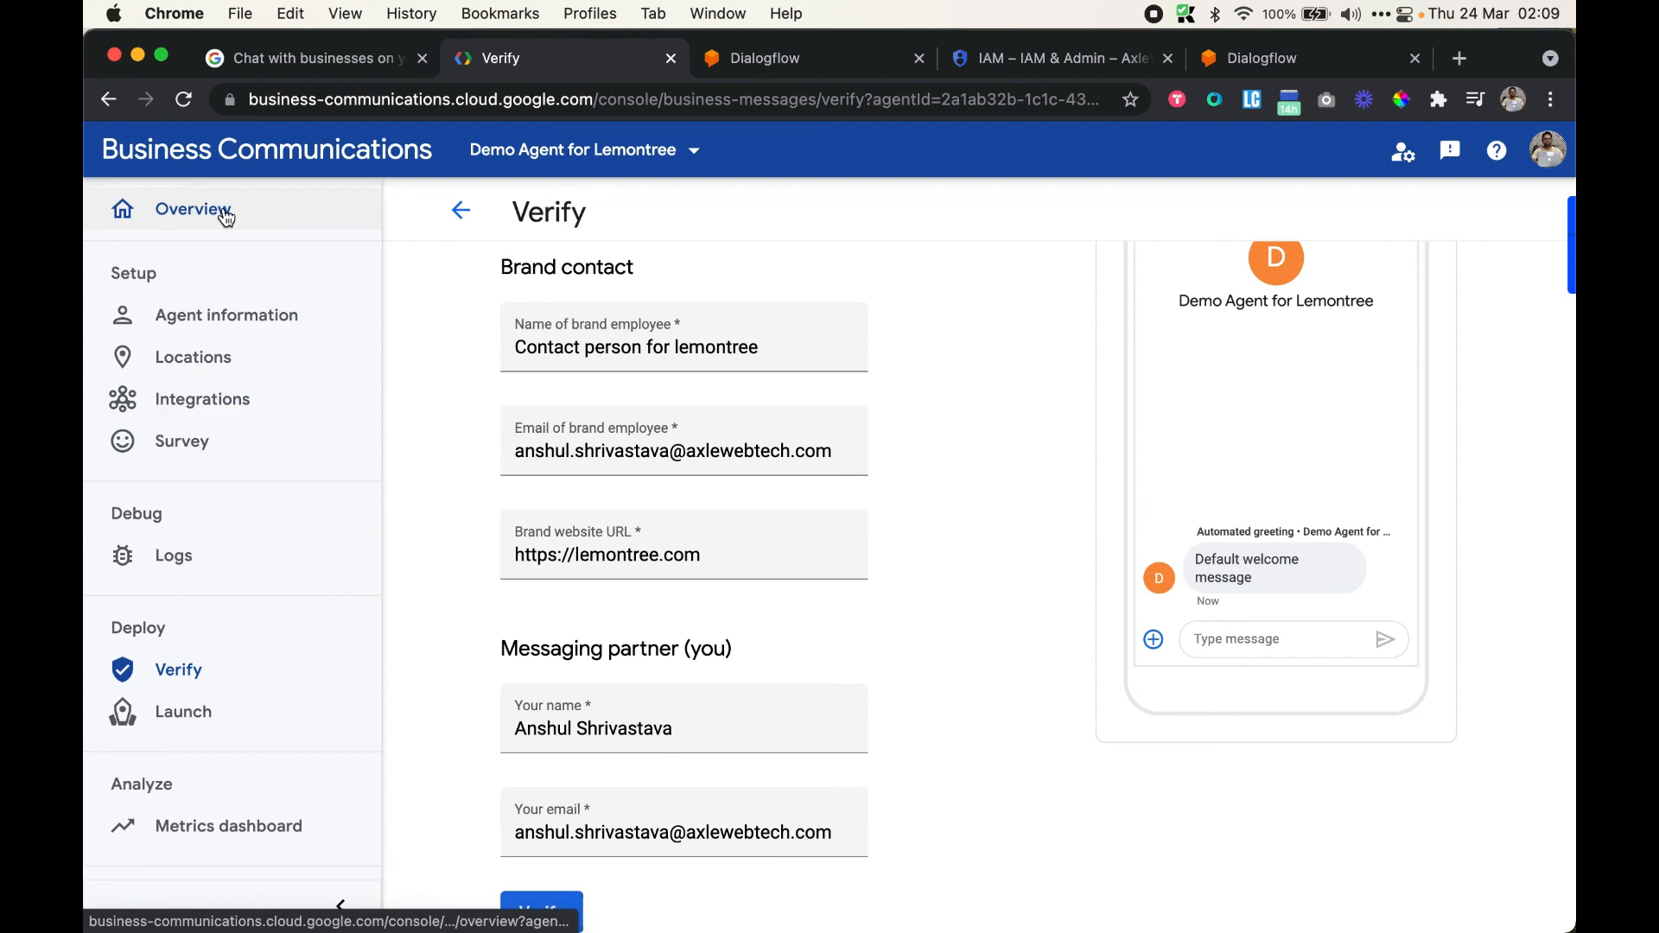
pyautogui.click(311, 152)
pyautogui.scroll(-8, 558, 564)
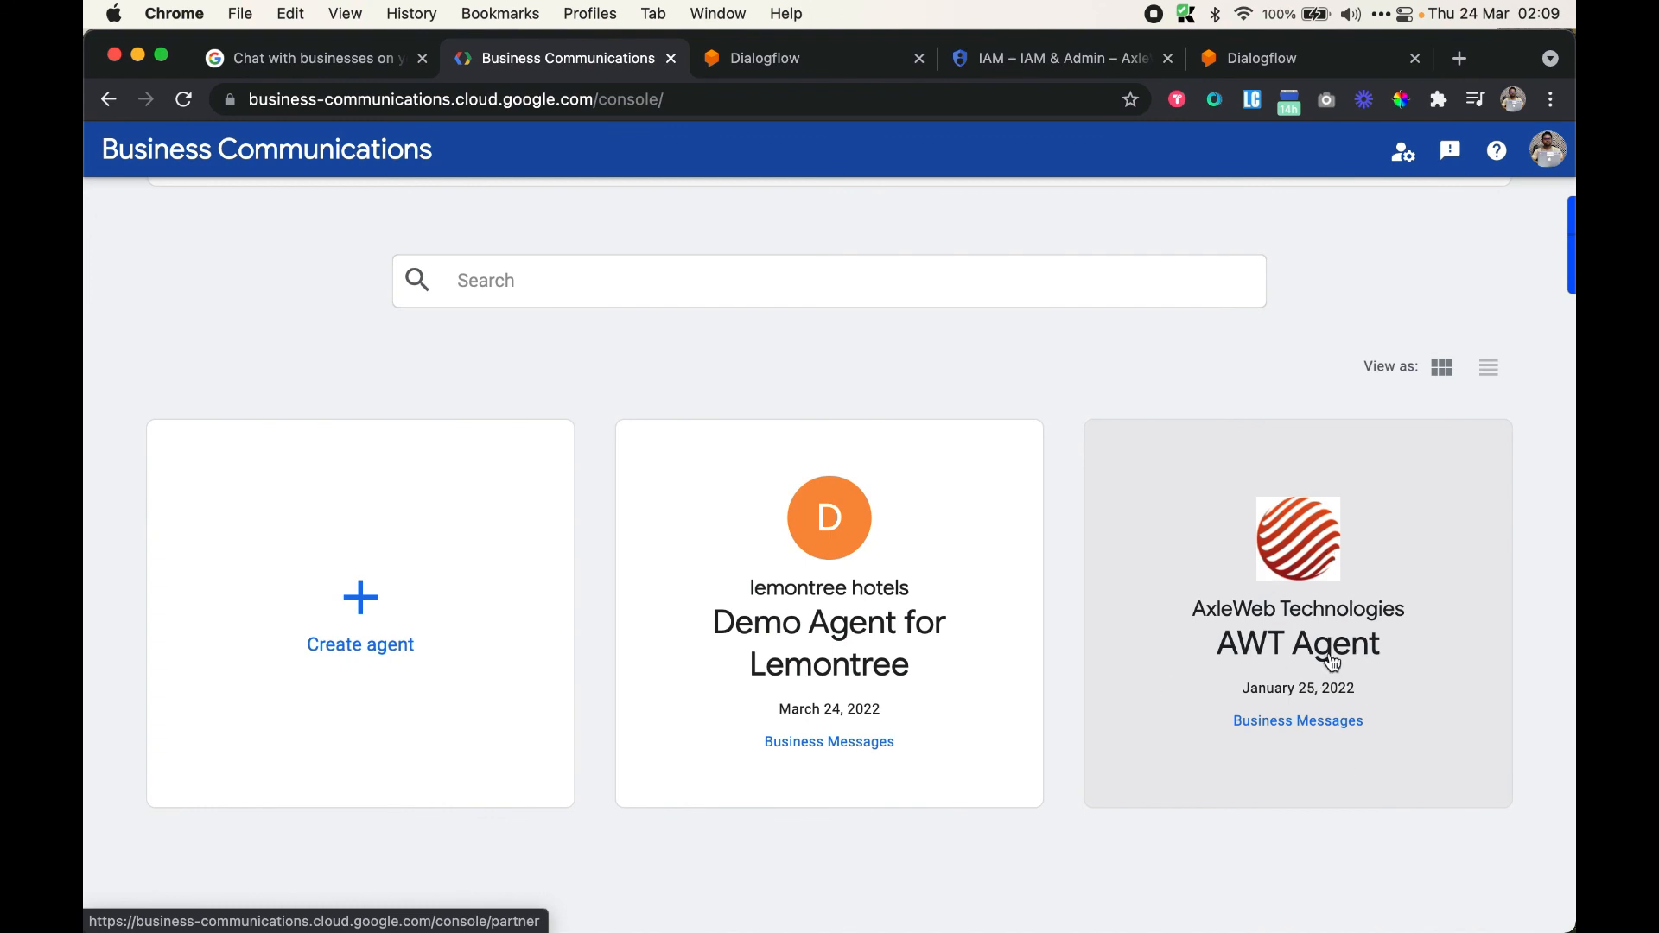
pyautogui.click(1340, 624)
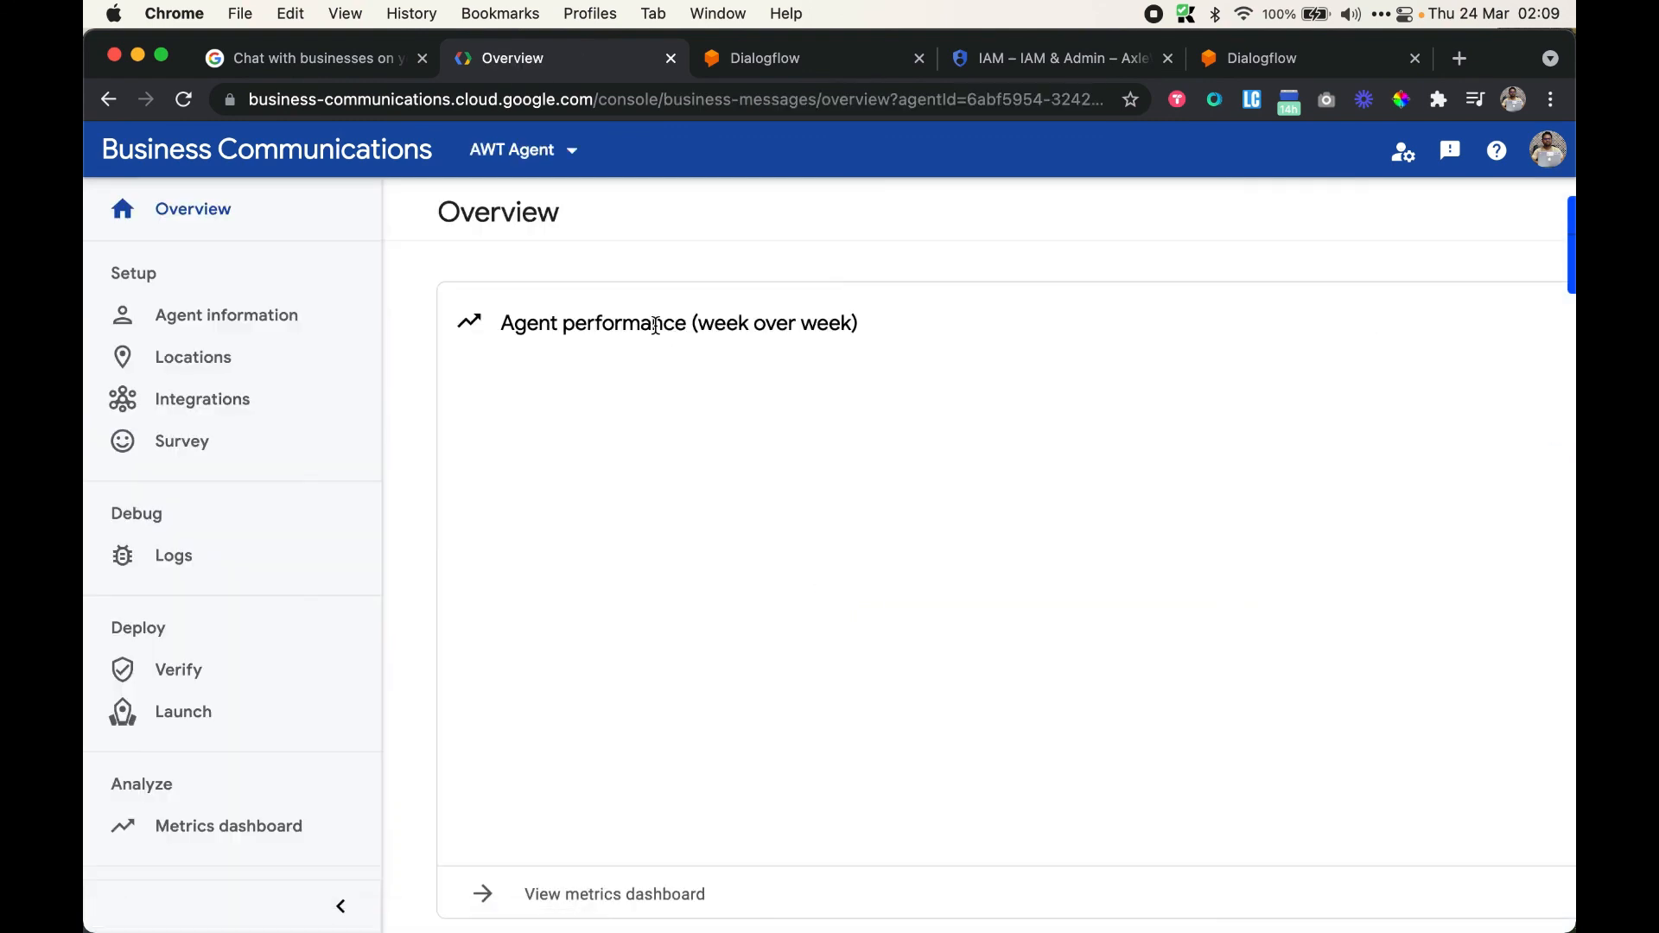
pyautogui.click(179, 672)
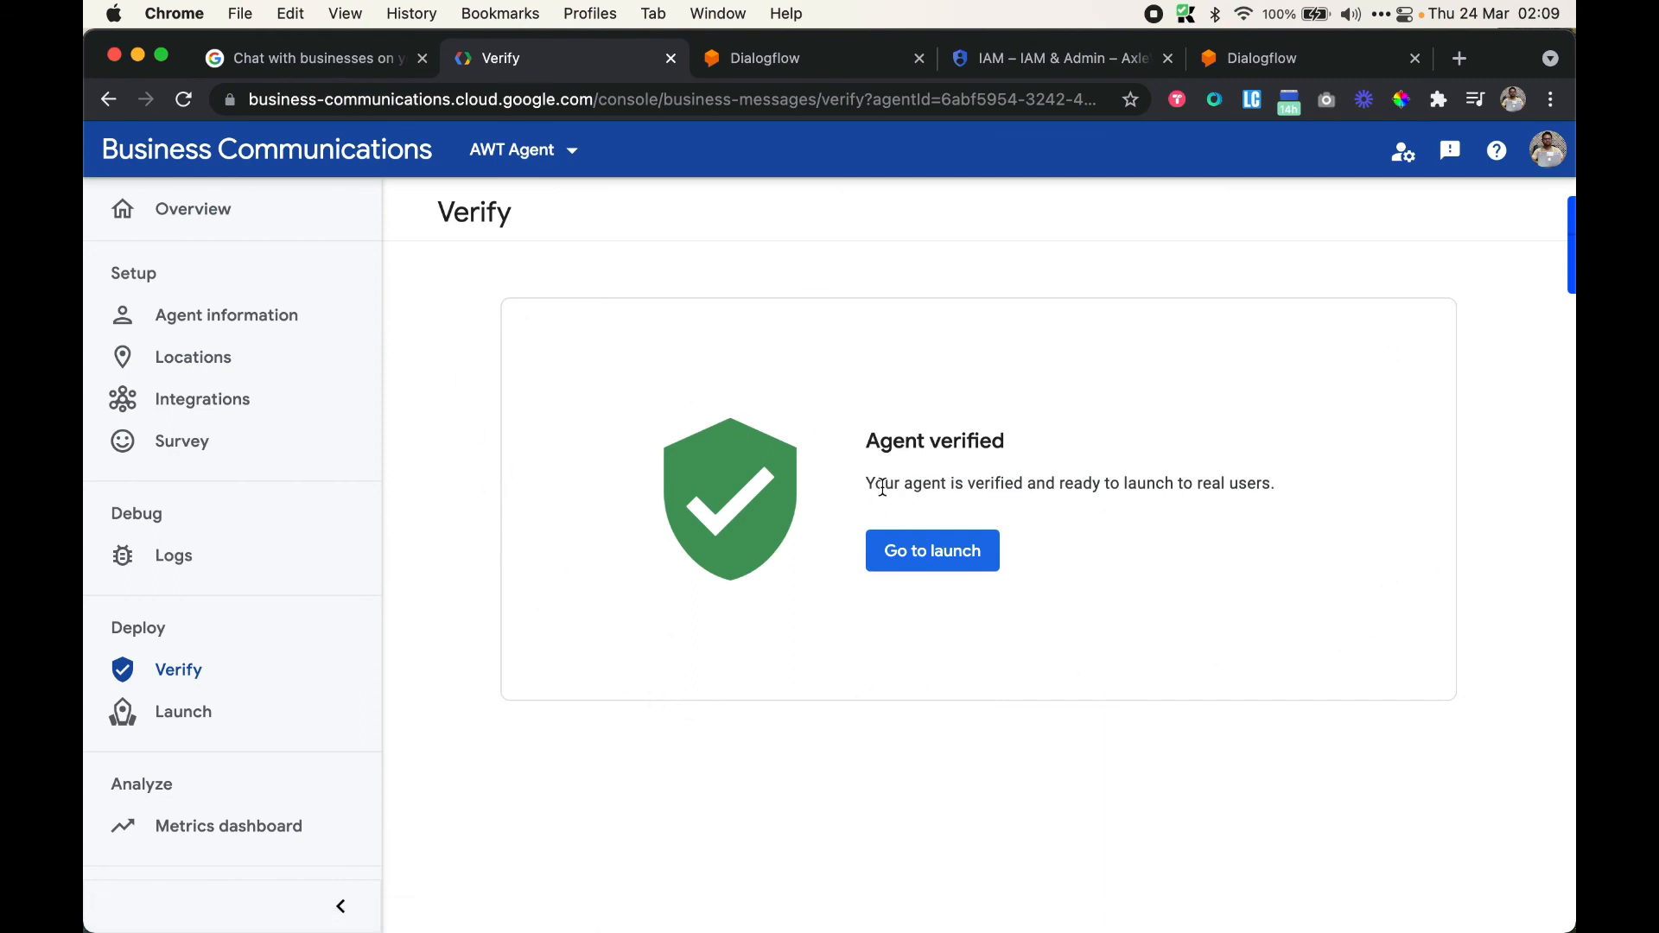
# Highlight the 'Agent verified' message on the AWT Agent's verification page
pyautogui.moveTo(874, 483); pyautogui.dragTo(942, 483)
pyautogui.click(1287, 486)
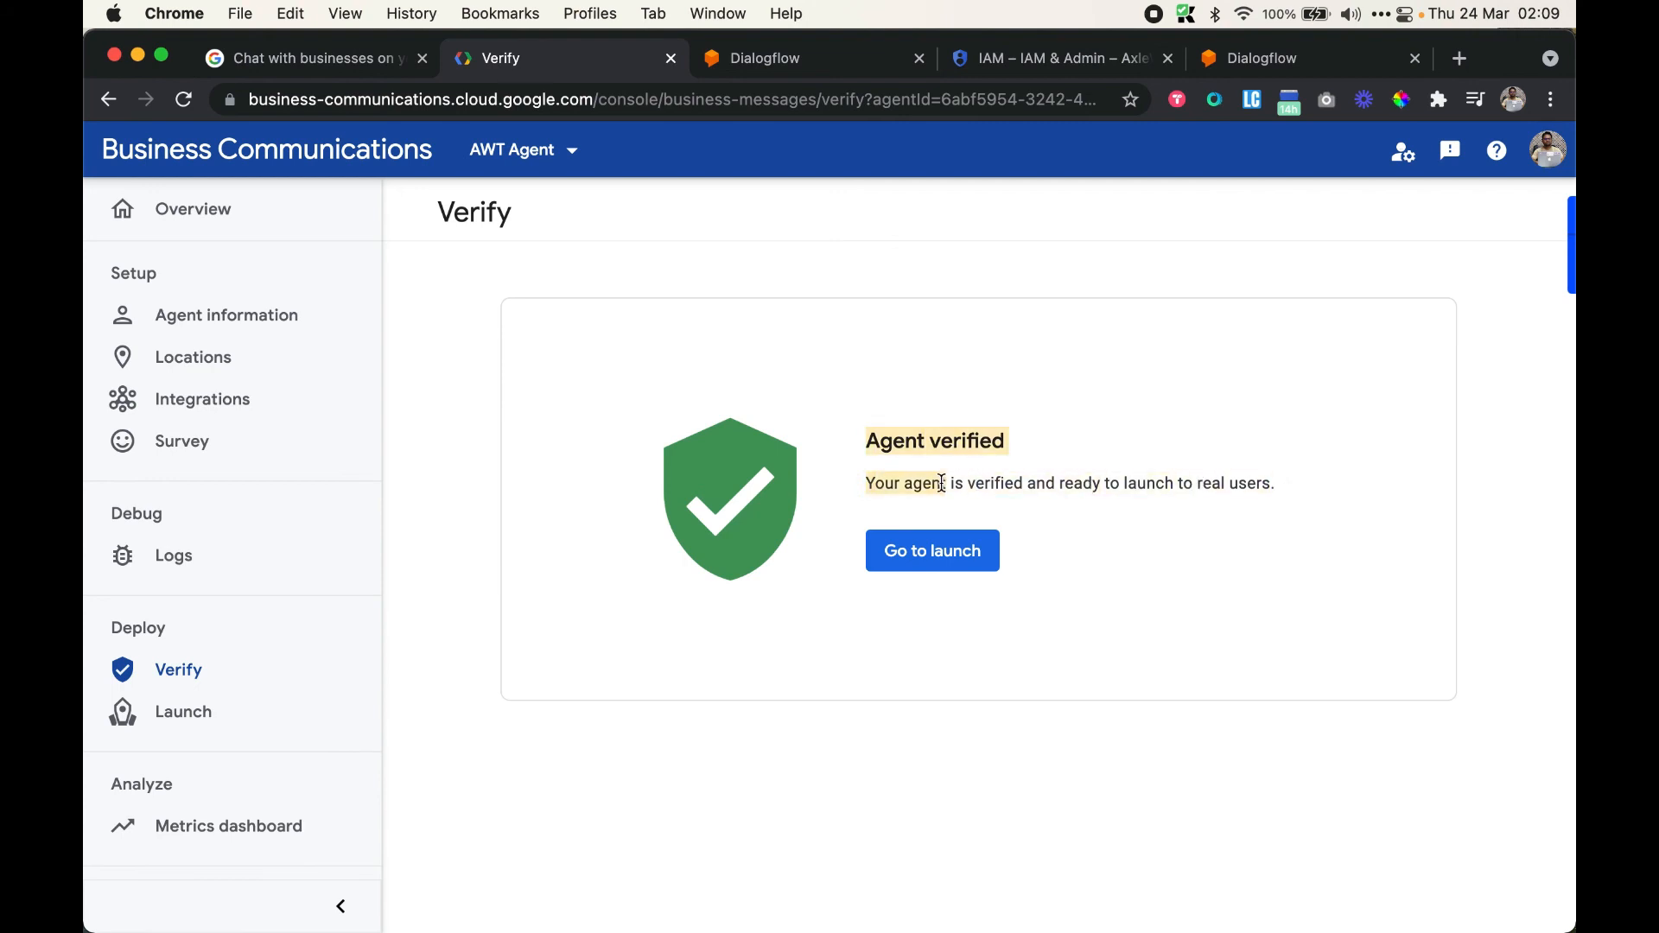
pyautogui.click(1167, 470)
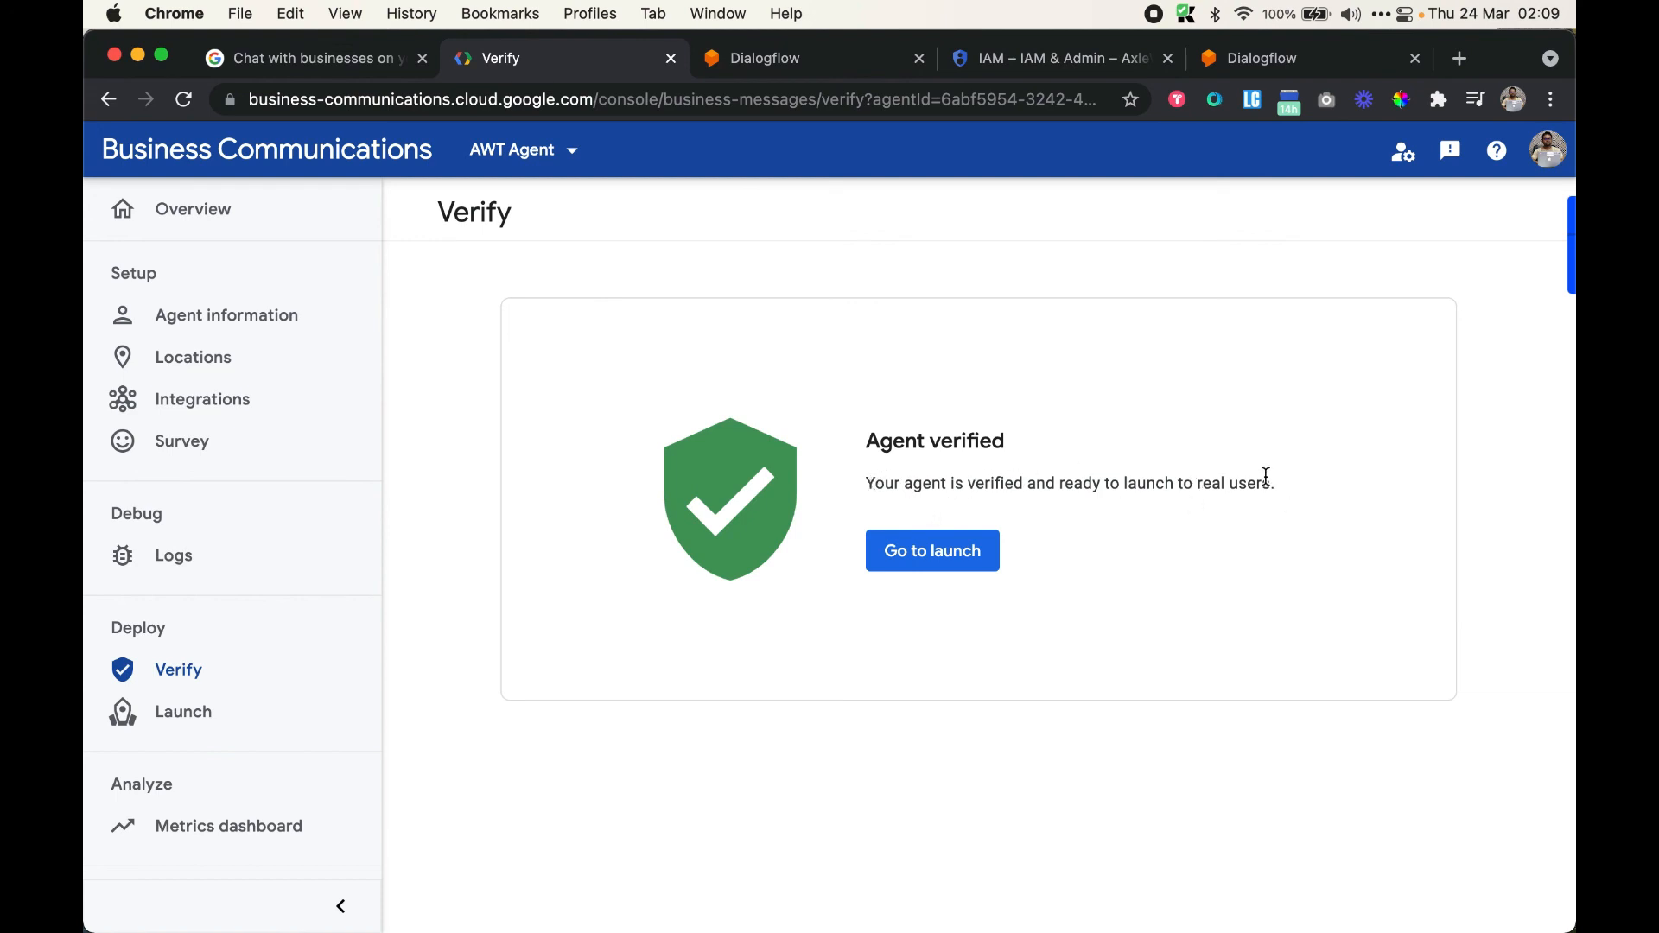
pyautogui.moveTo(1289, 488); pyautogui.dragTo(901, 478)
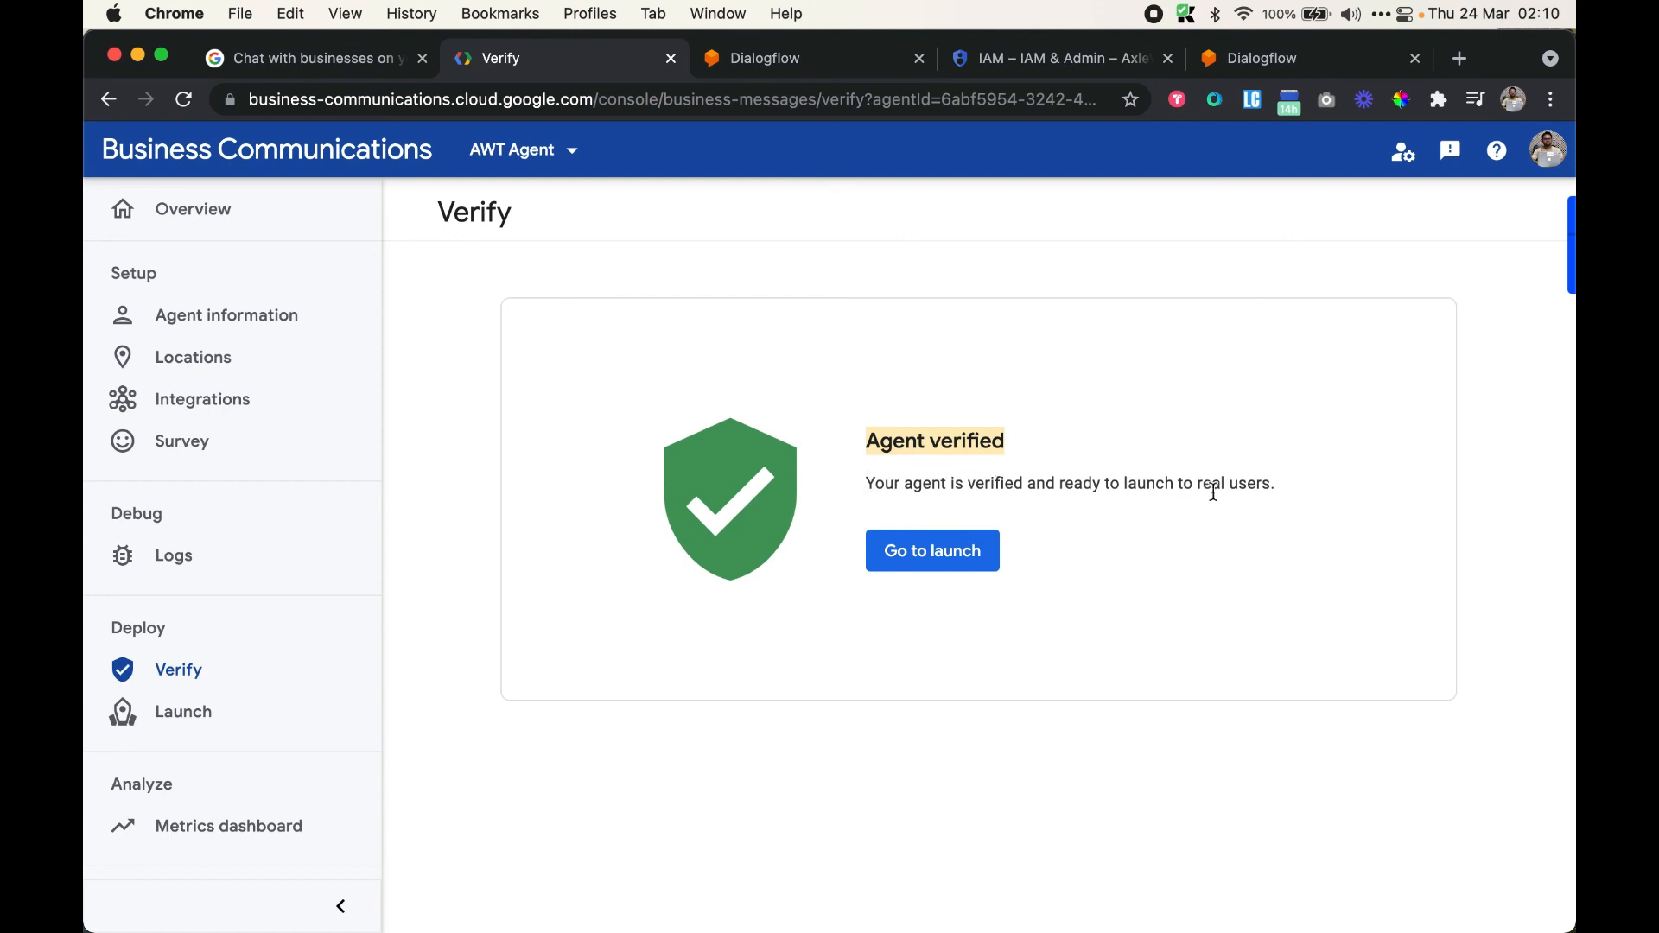
pyautogui.moveTo(1261, 493); pyautogui.dragTo(859, 449)
# Go to the AWT Agent's launch options and select India among the non-local regions
pyautogui.click(932, 551)
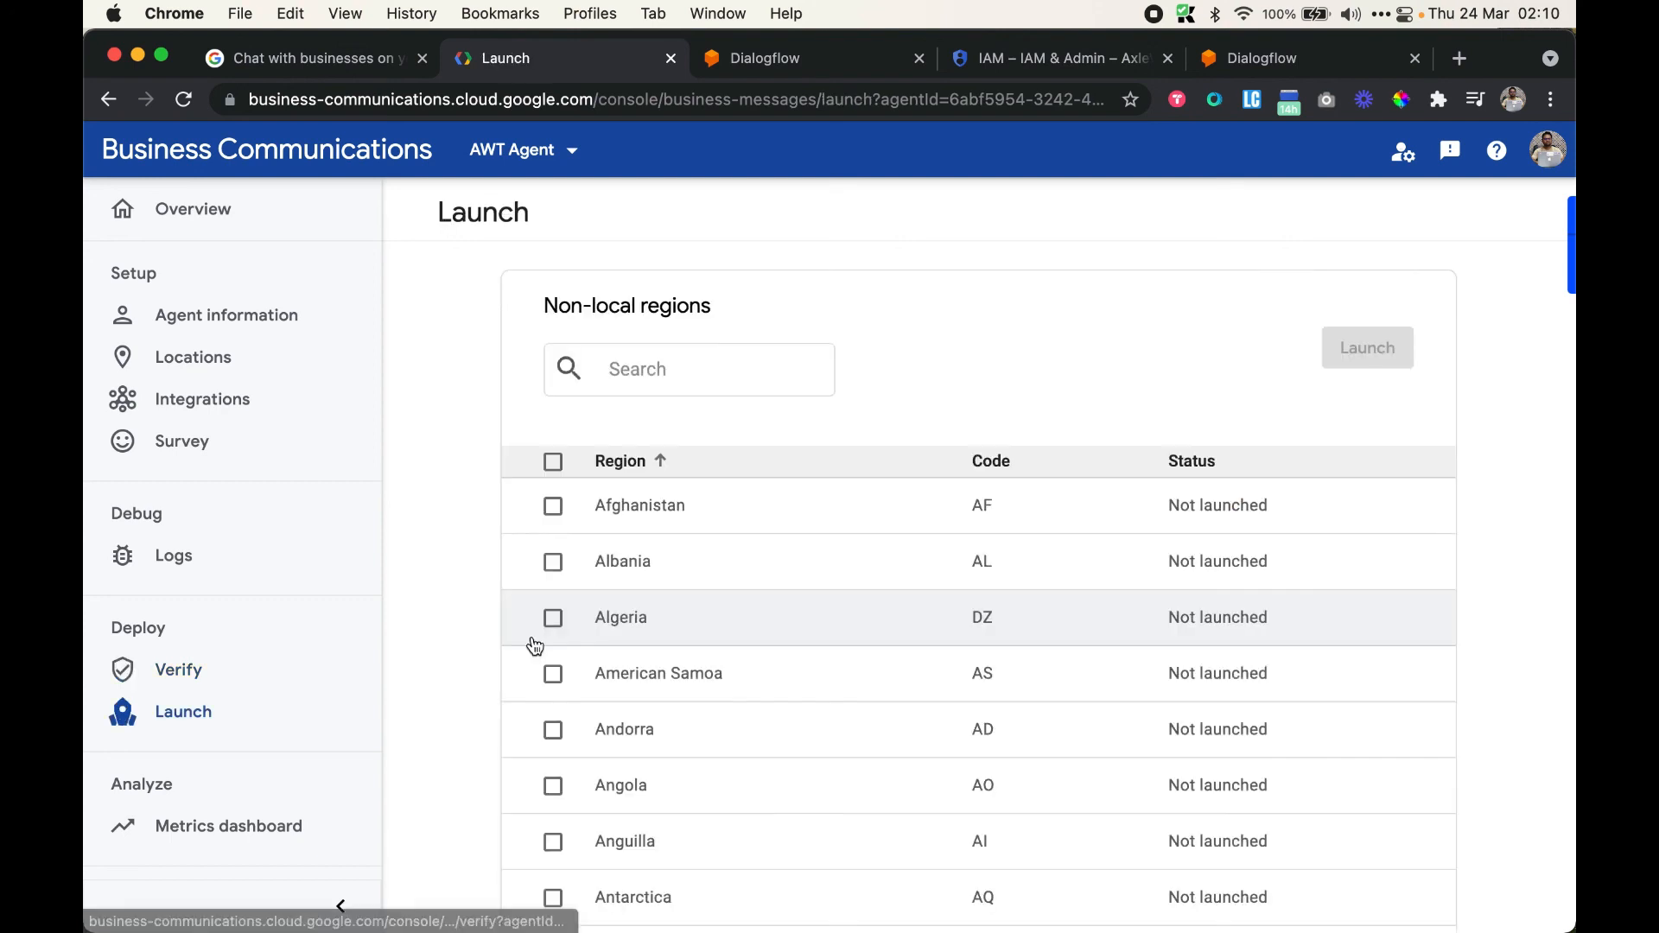
pyautogui.scroll(-5, 747, 528)
pyautogui.scroll(5, 747, 528)
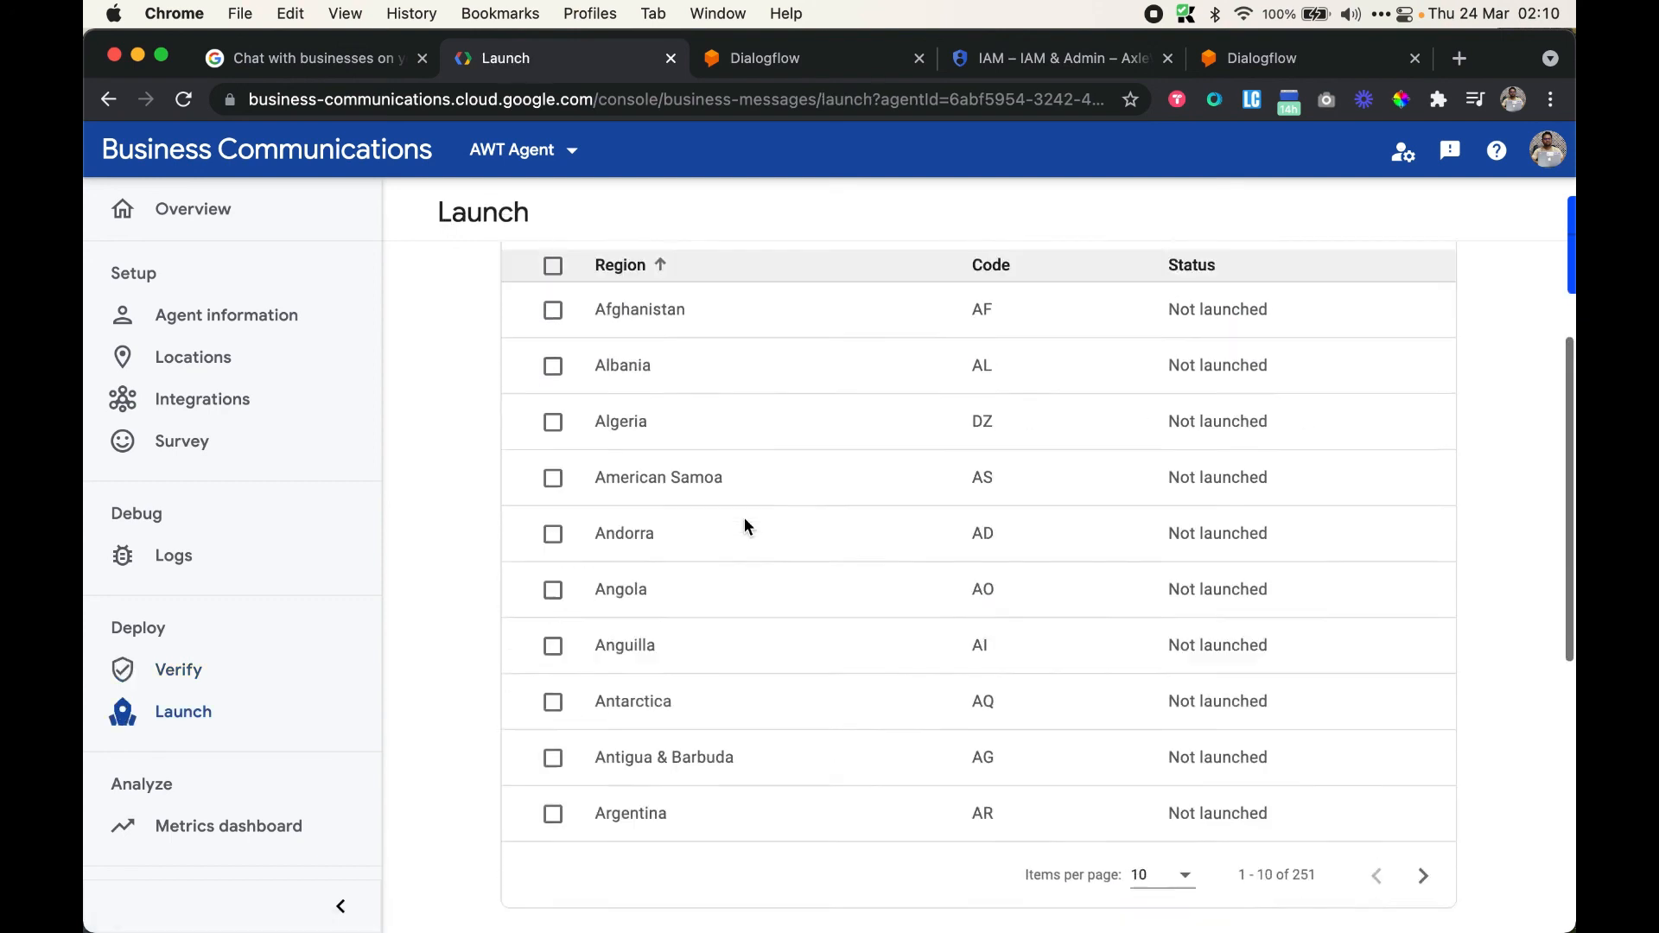
pyautogui.click(669, 367)
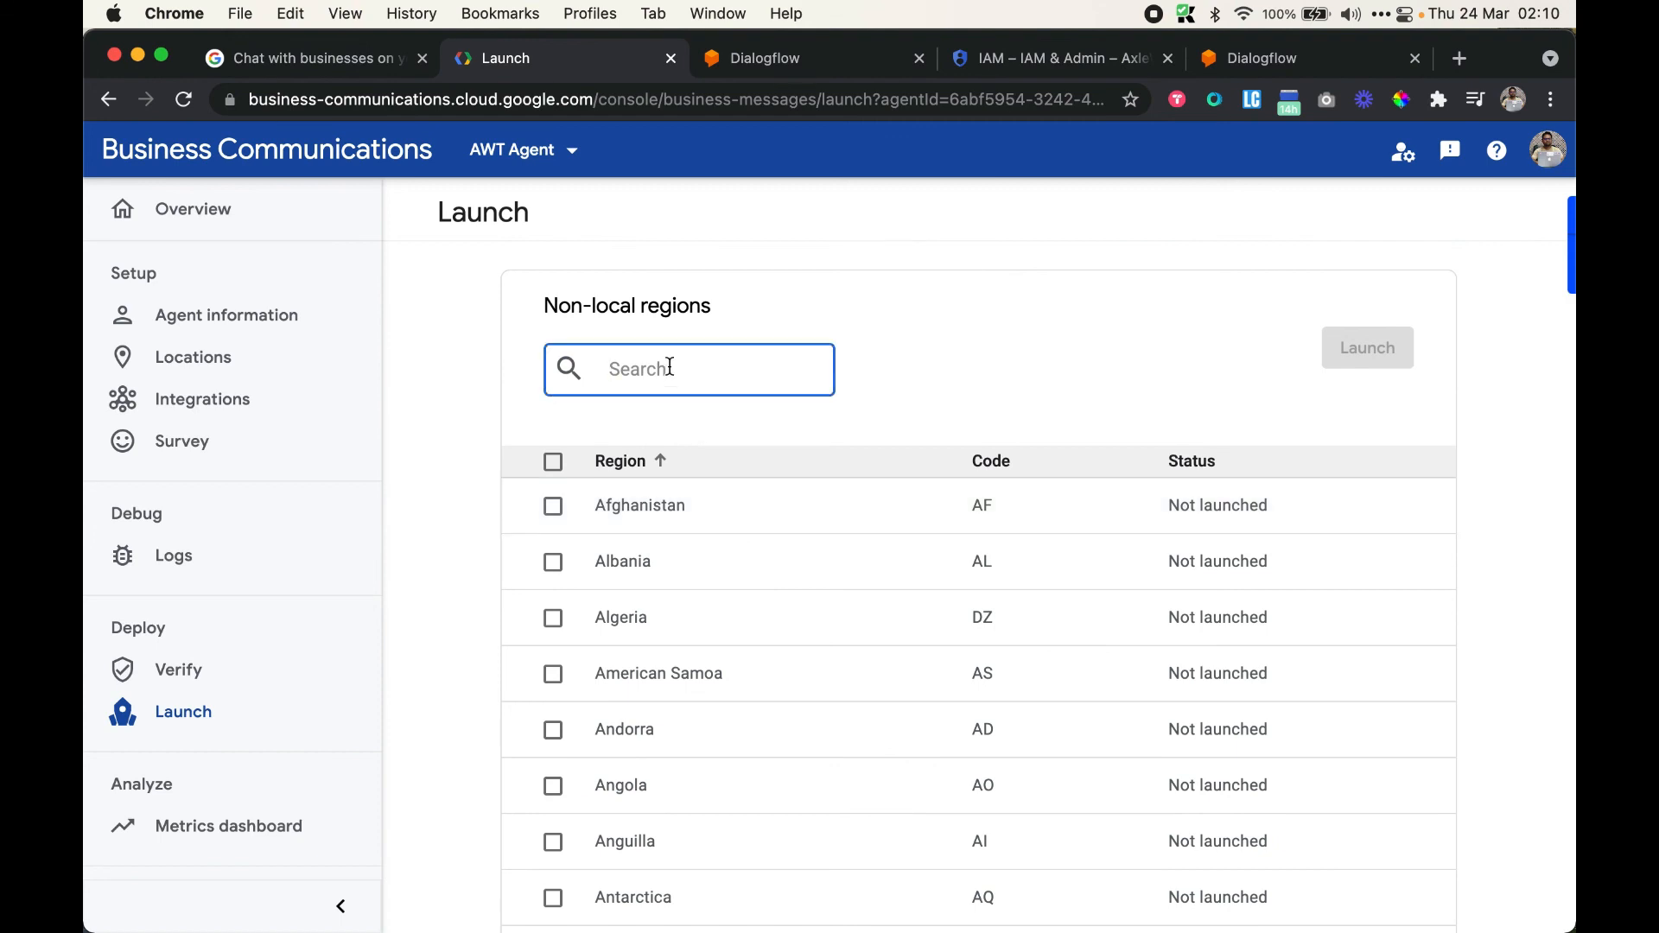
pyautogui.write('india')
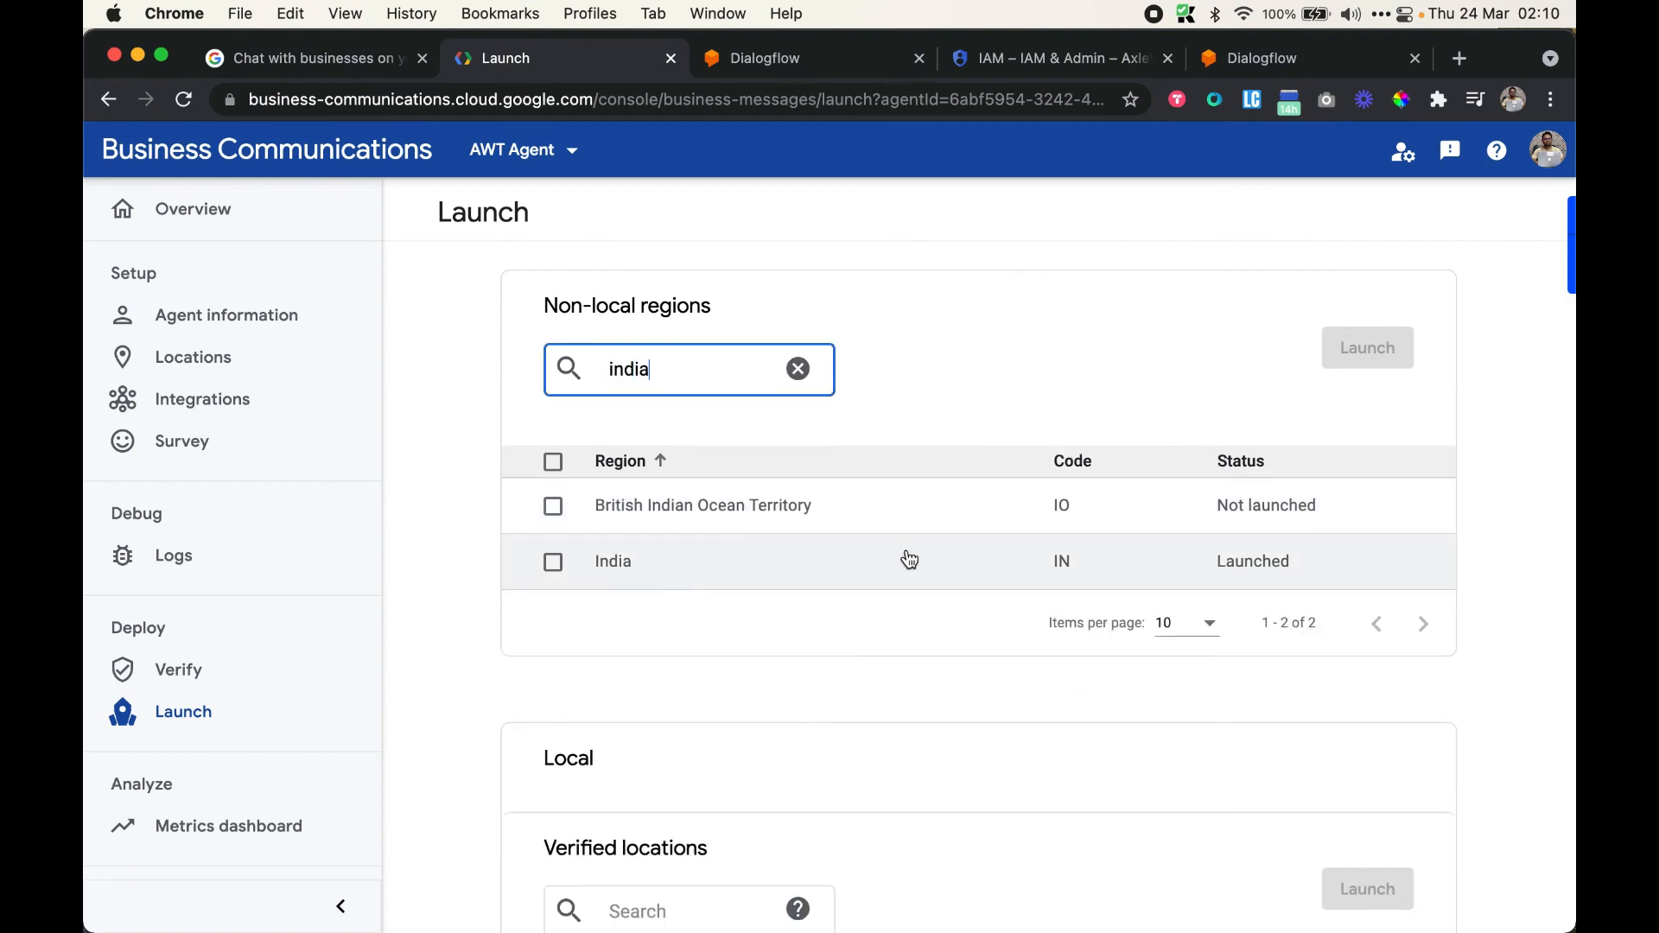
pyautogui.click(553, 564)
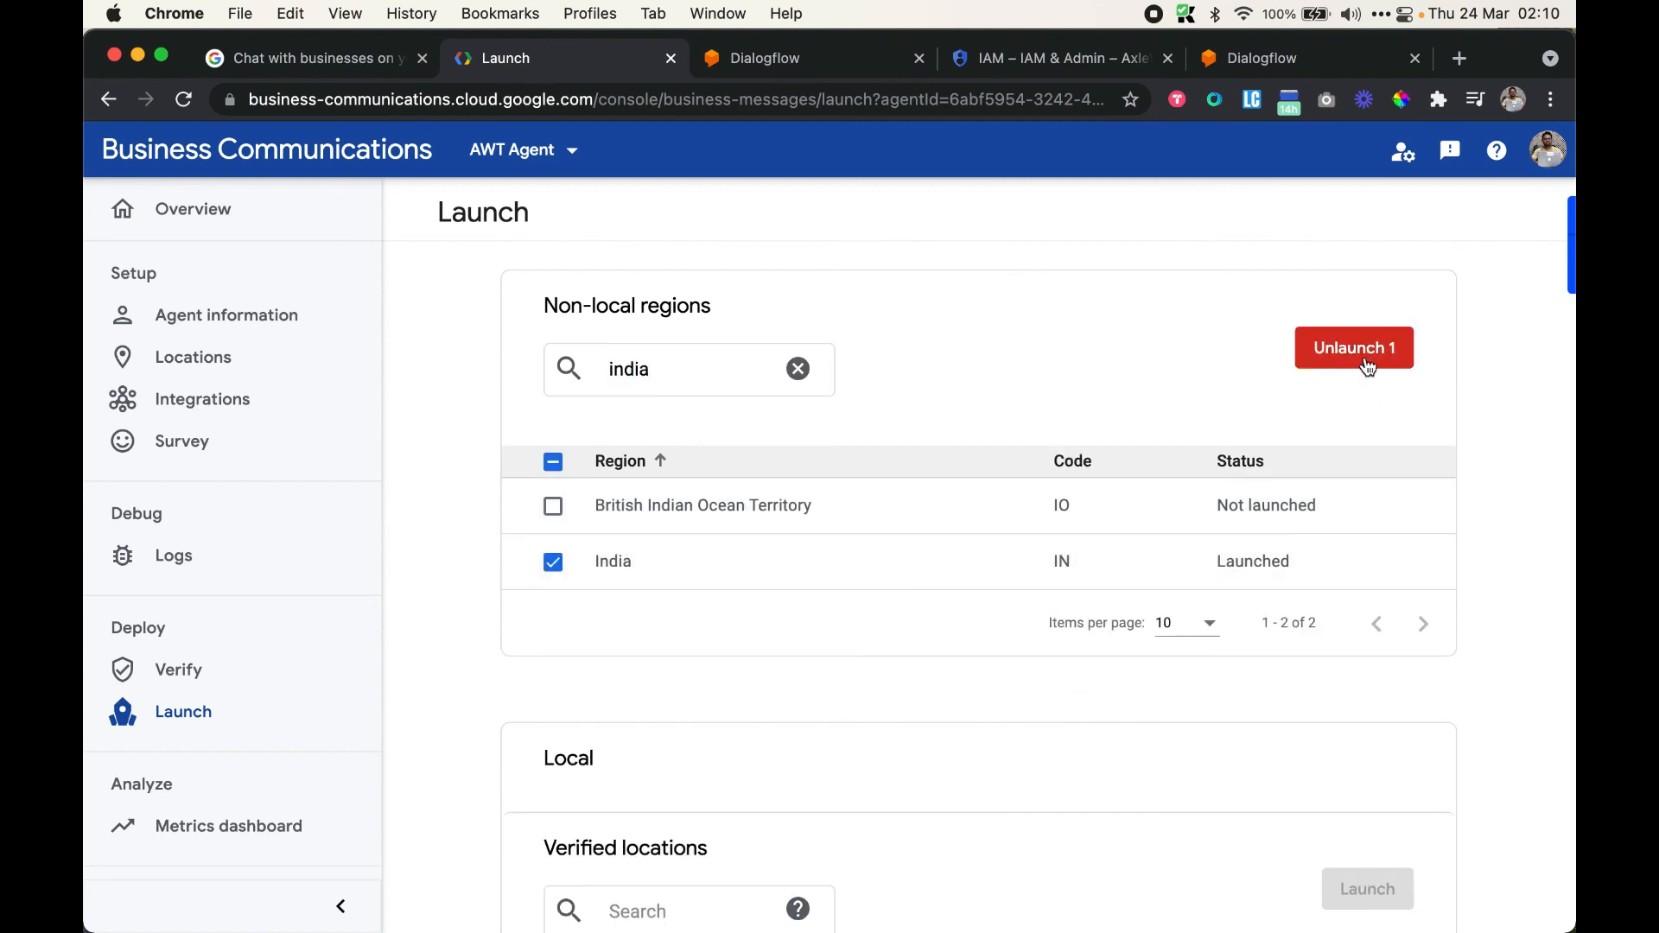
# View the agent's verified local location and open its details
pyautogui.scroll(-3, 945, 326)
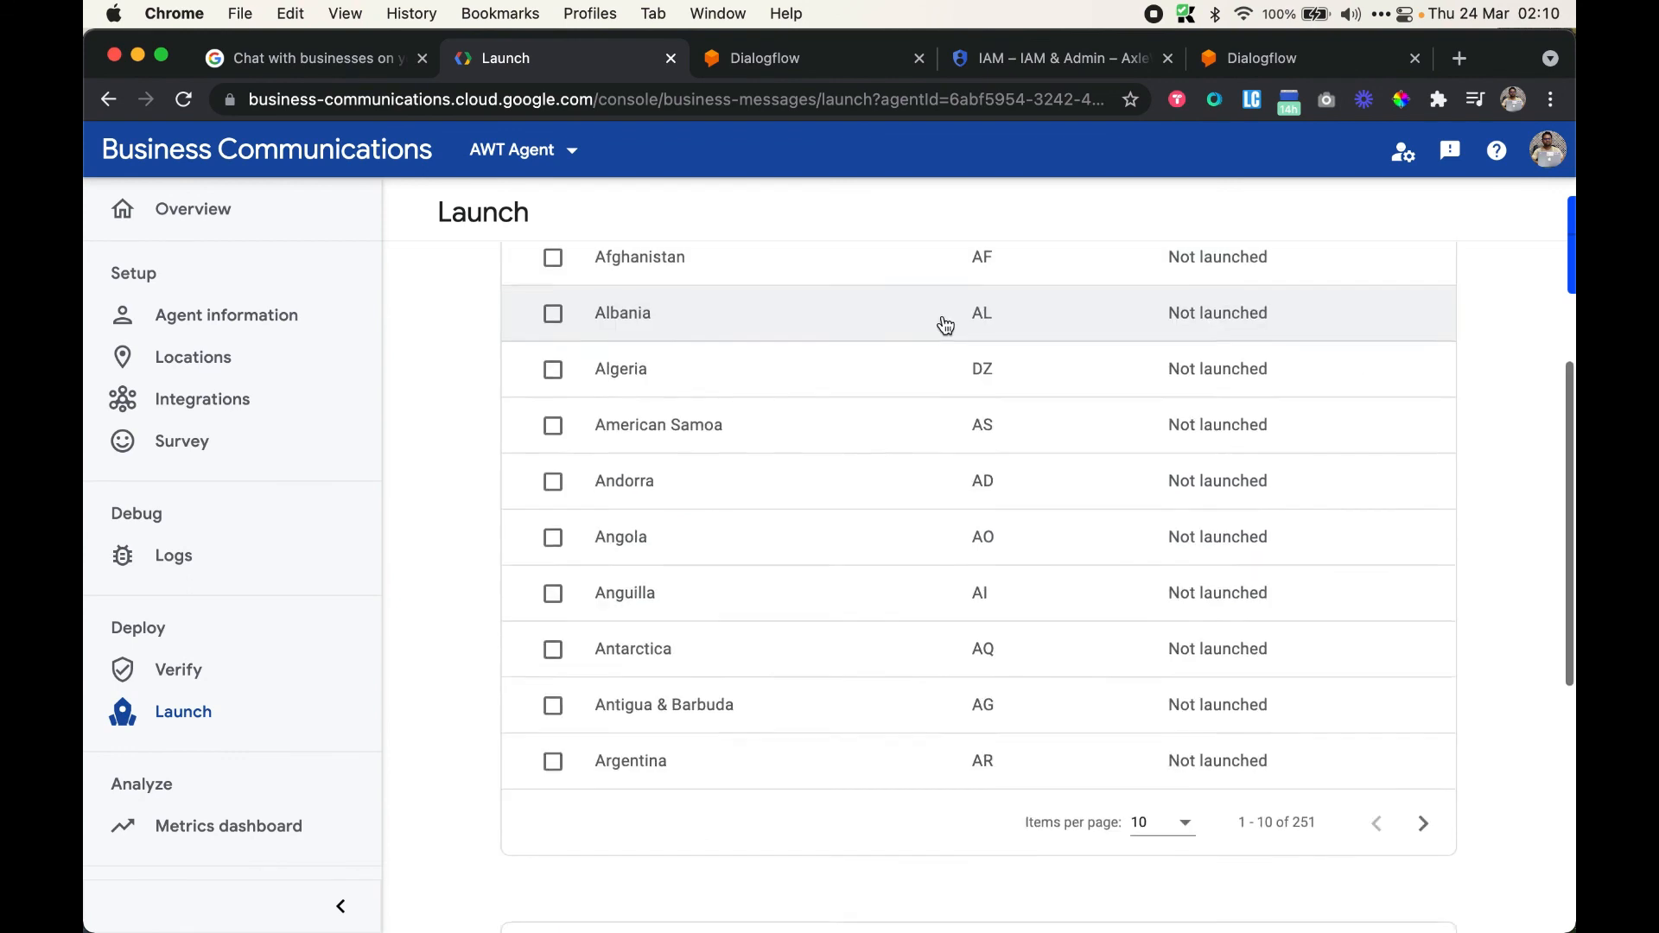
pyautogui.scroll(-5, 945, 325)
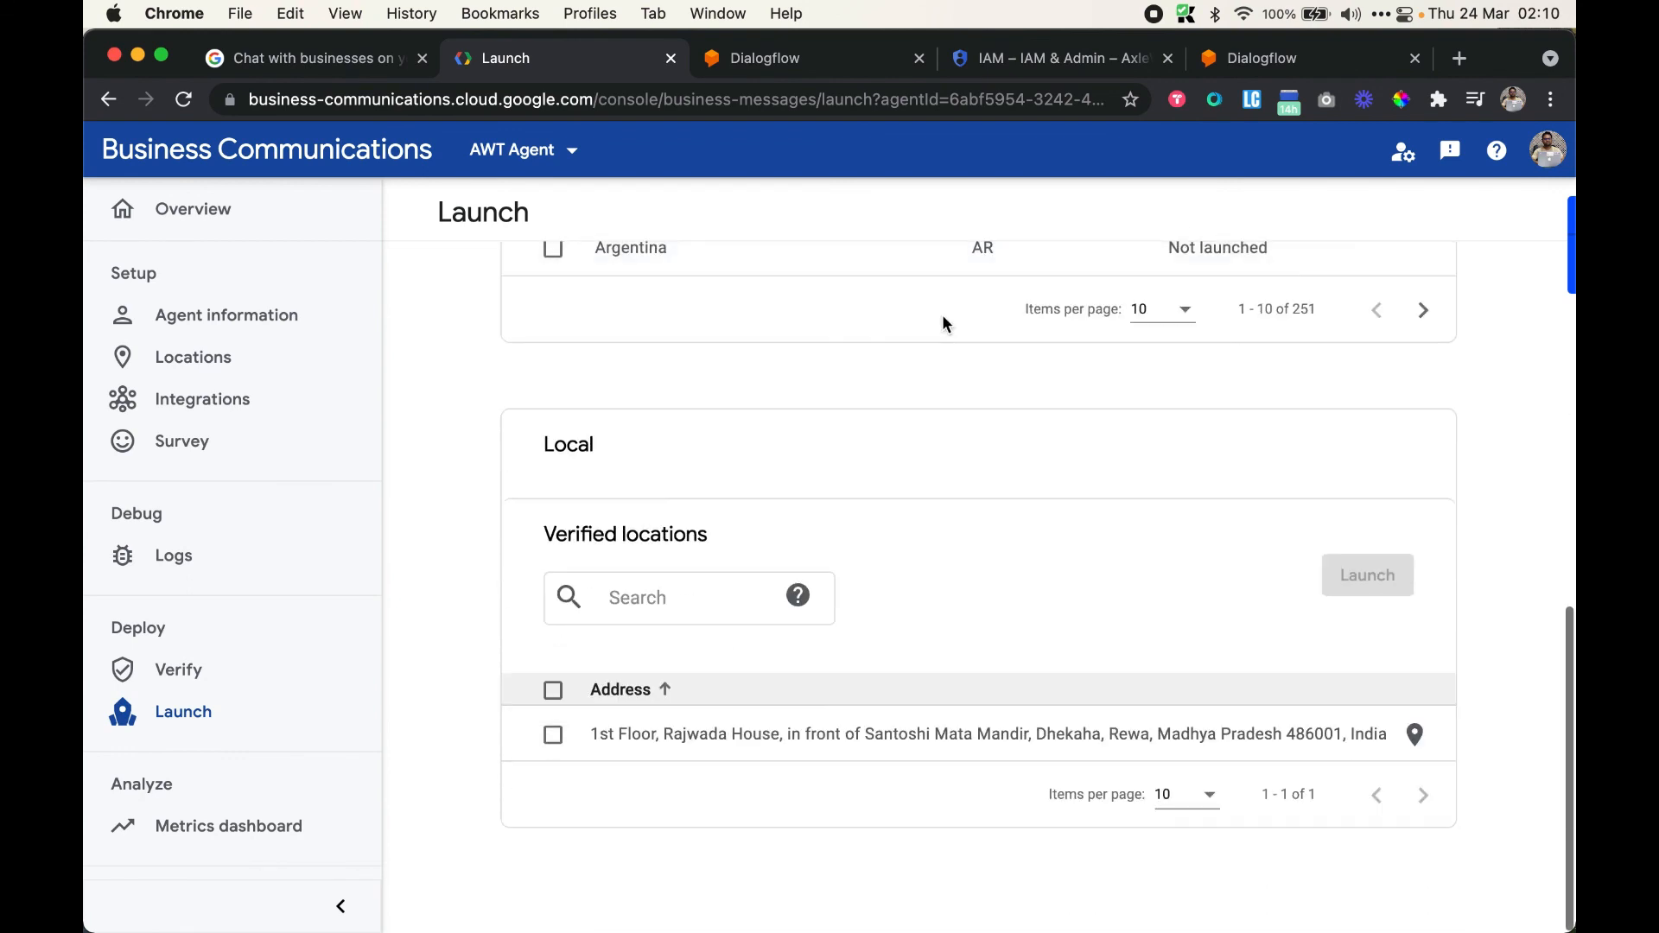
pyautogui.click(635, 594)
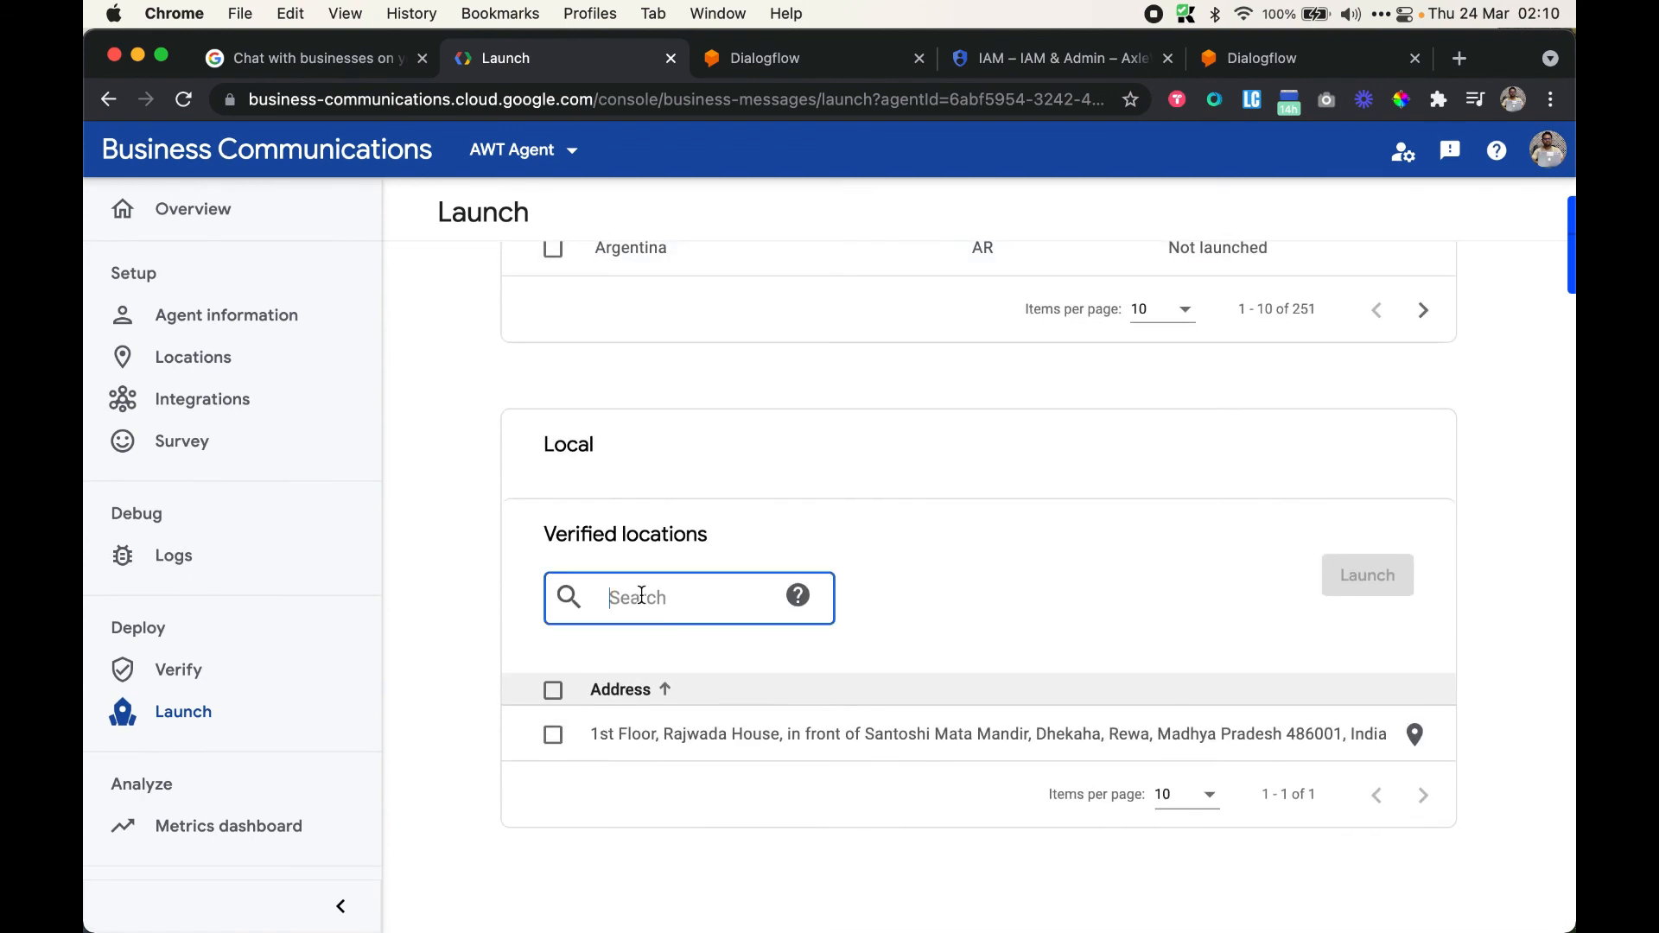
pyautogui.click(968, 752)
# Add a location, choosing AxleWeb Technologies Pvt Ltd in Rewa, then return to Launch
pyautogui.click(471, 389)
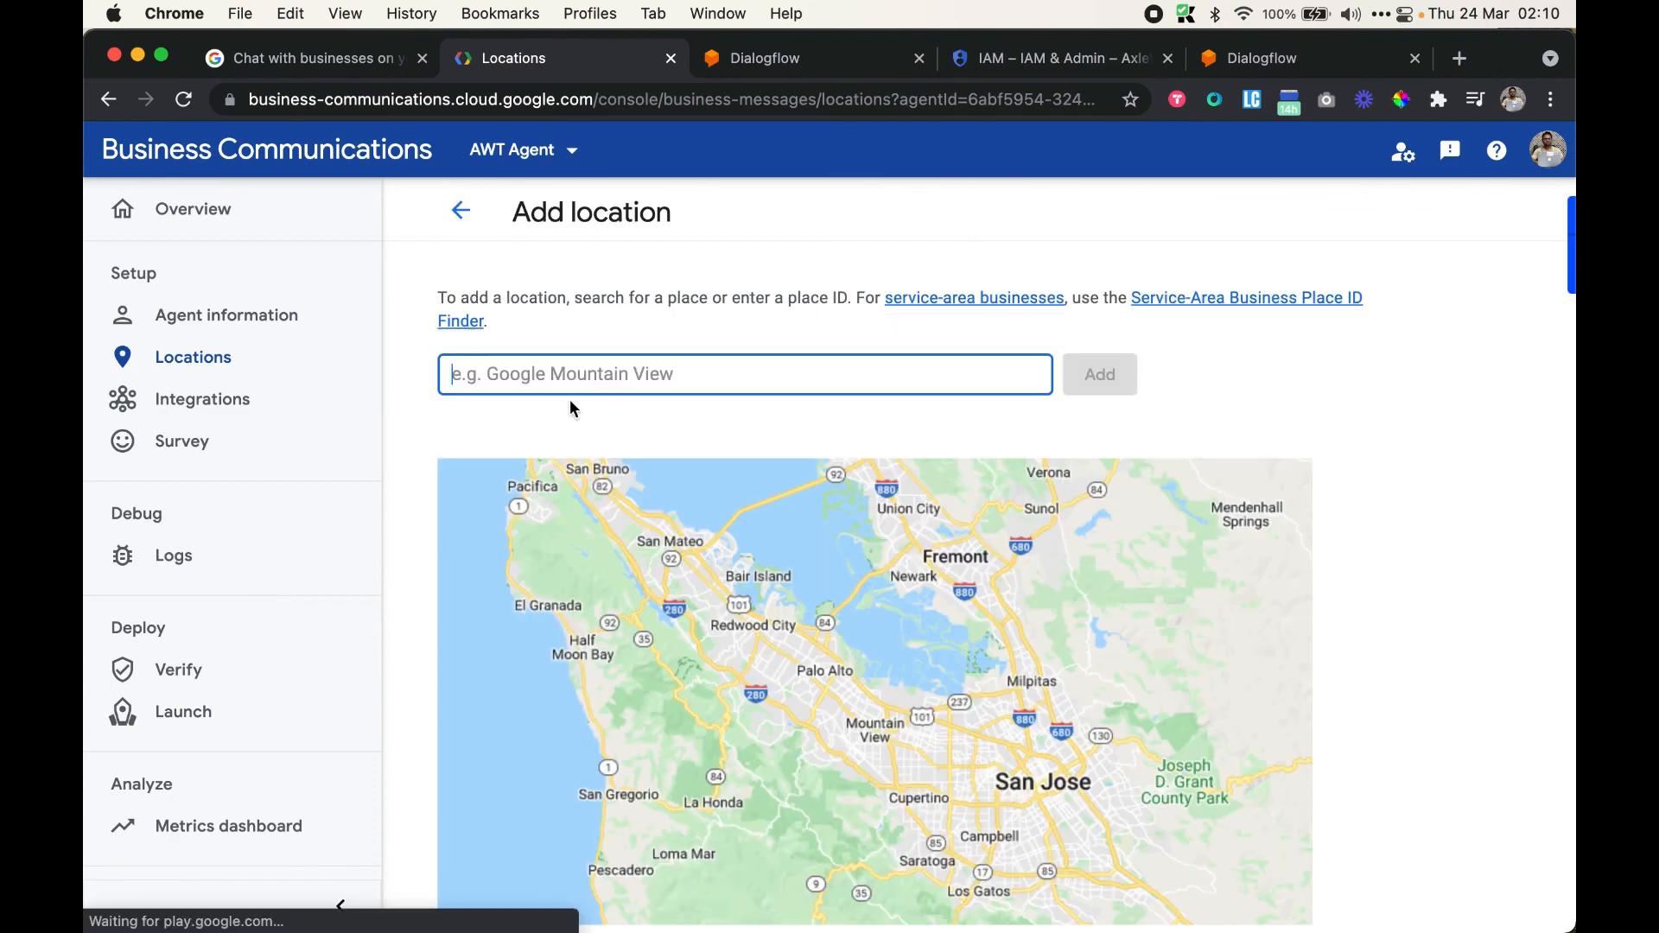
pyautogui.write('axlewe b')
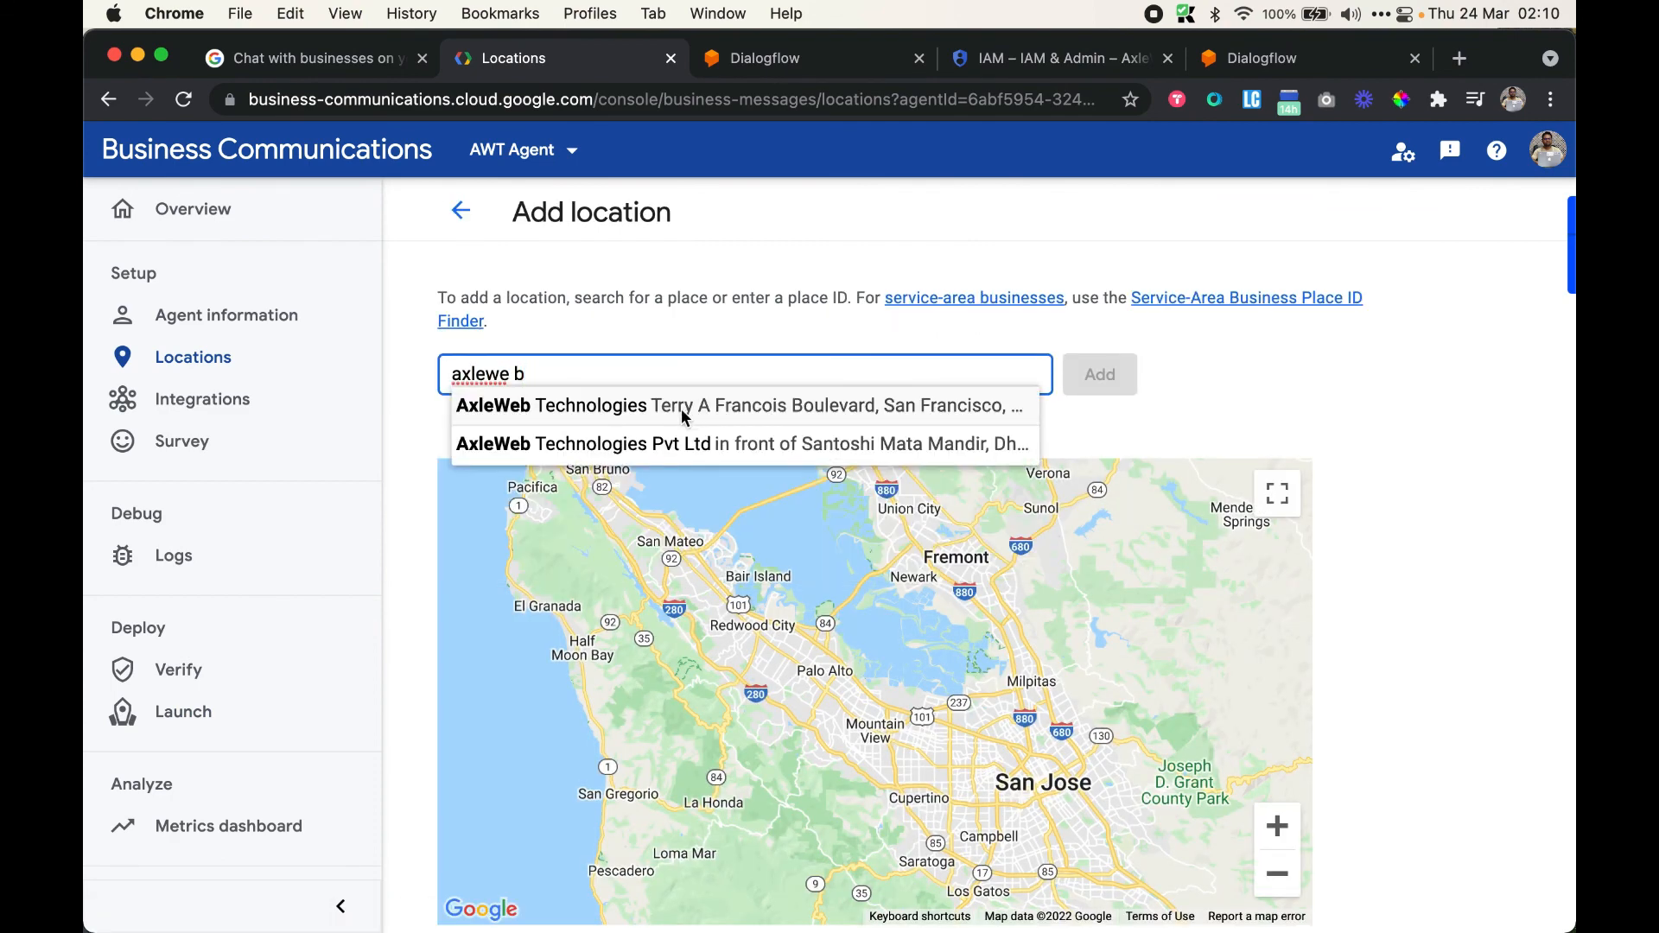
pyautogui.click(690, 448)
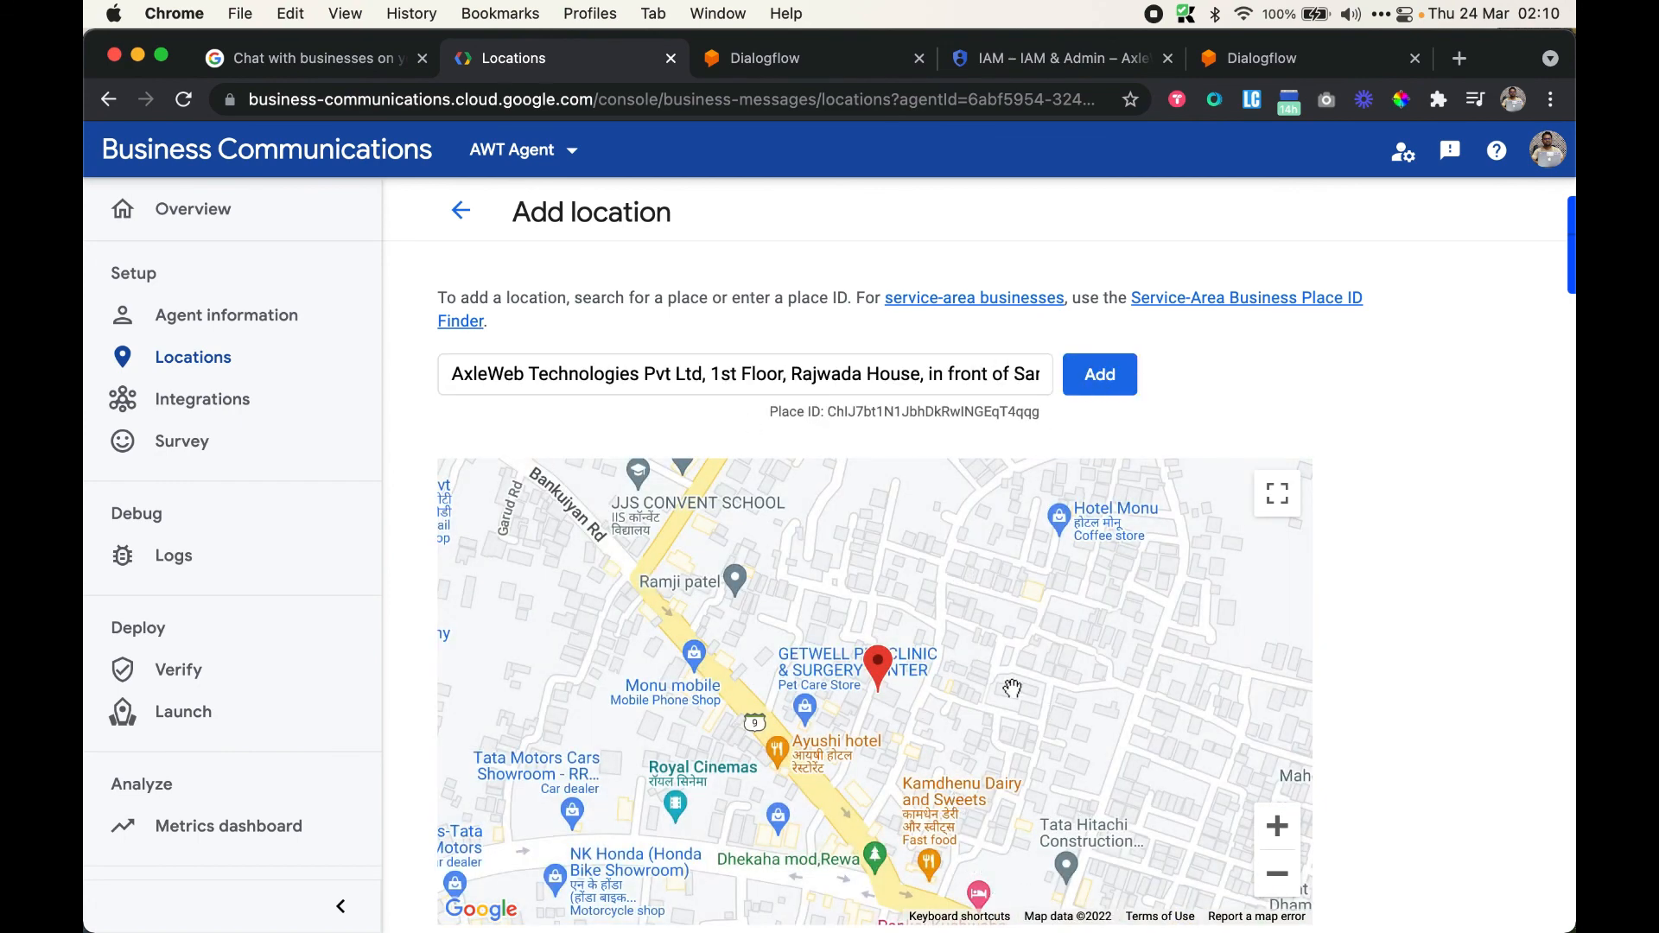
pyautogui.scroll(-2, 1012, 688)
pyautogui.scroll(2, 1012, 688)
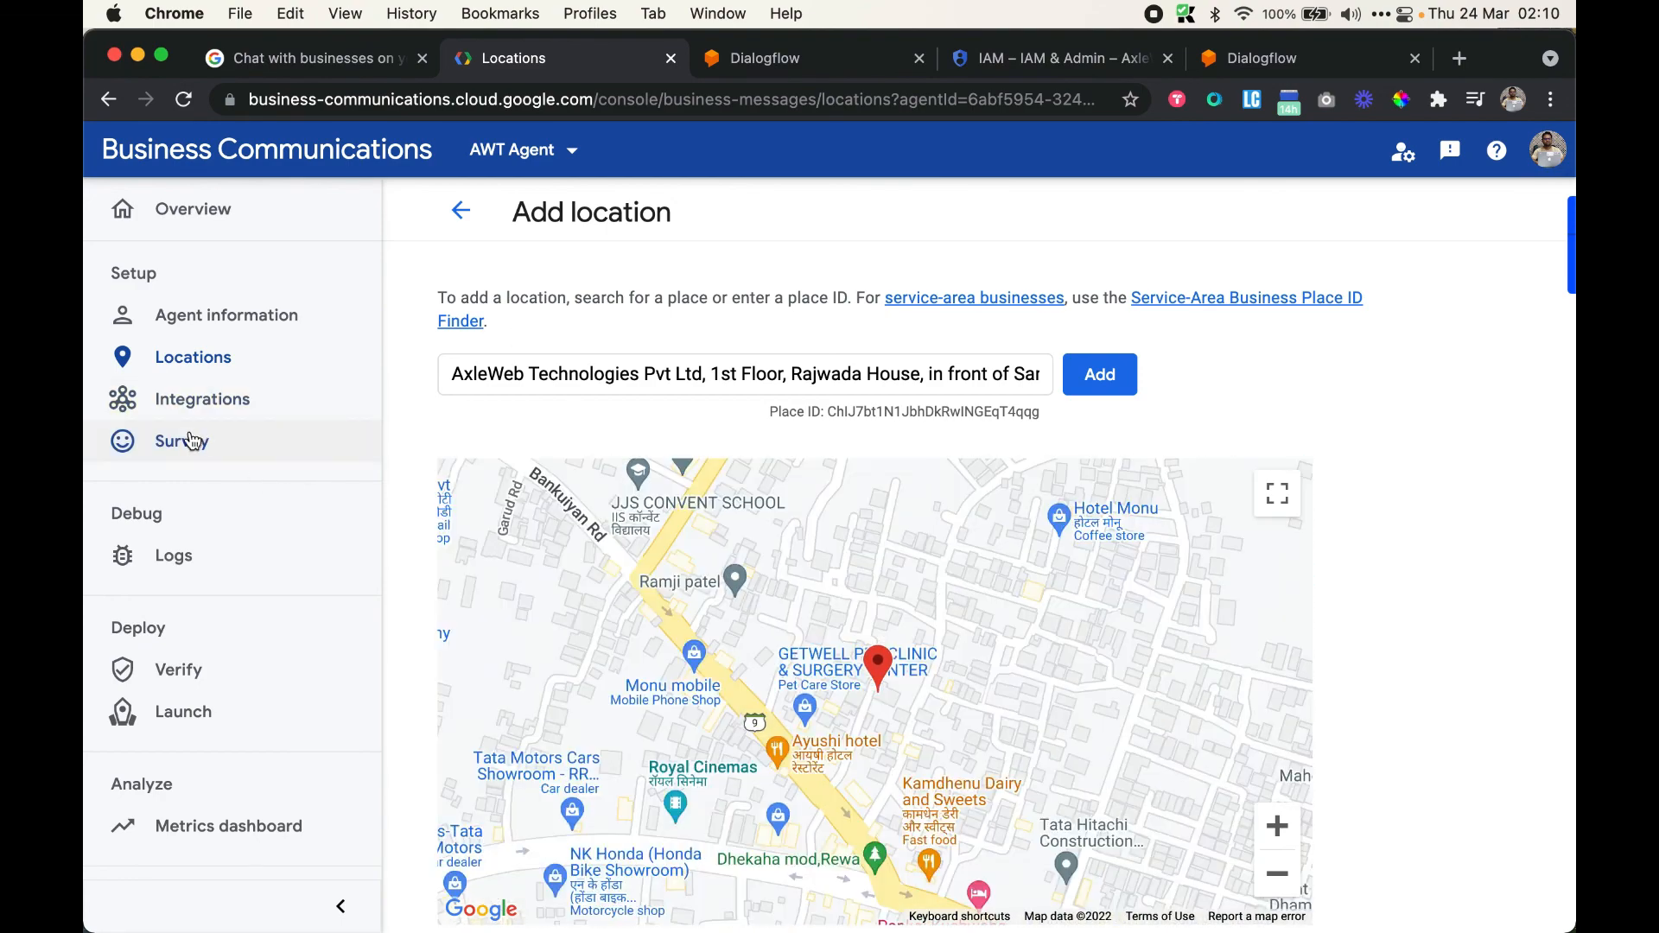
pyautogui.click(188, 707)
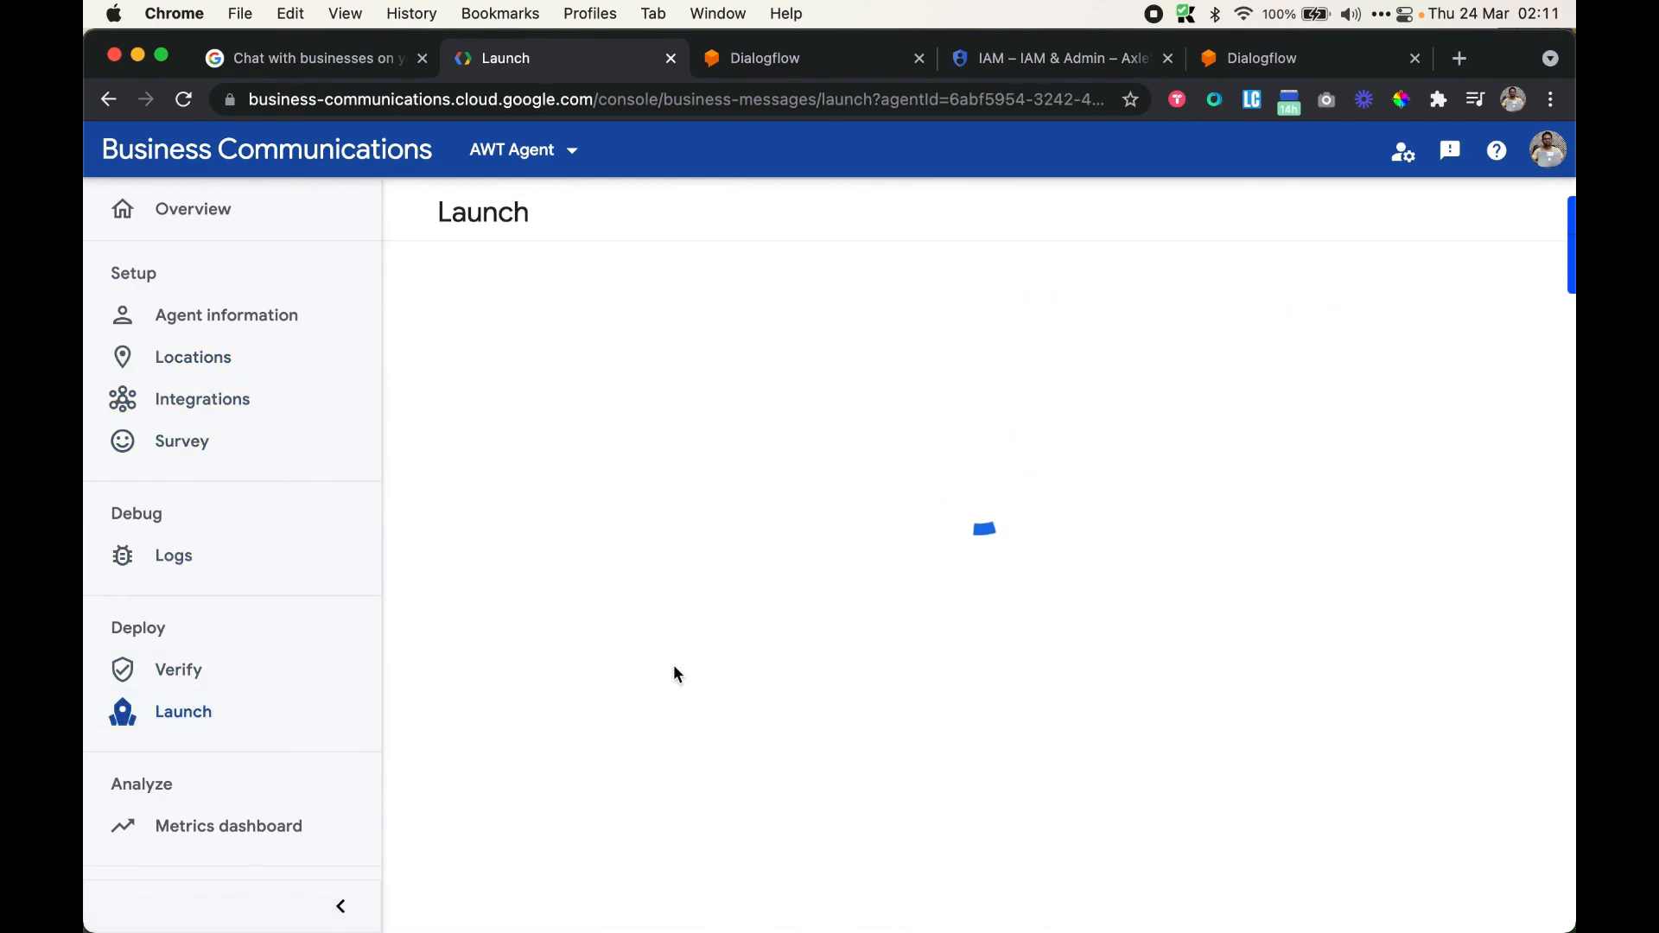
pyautogui.scroll(-7, 703, 597)
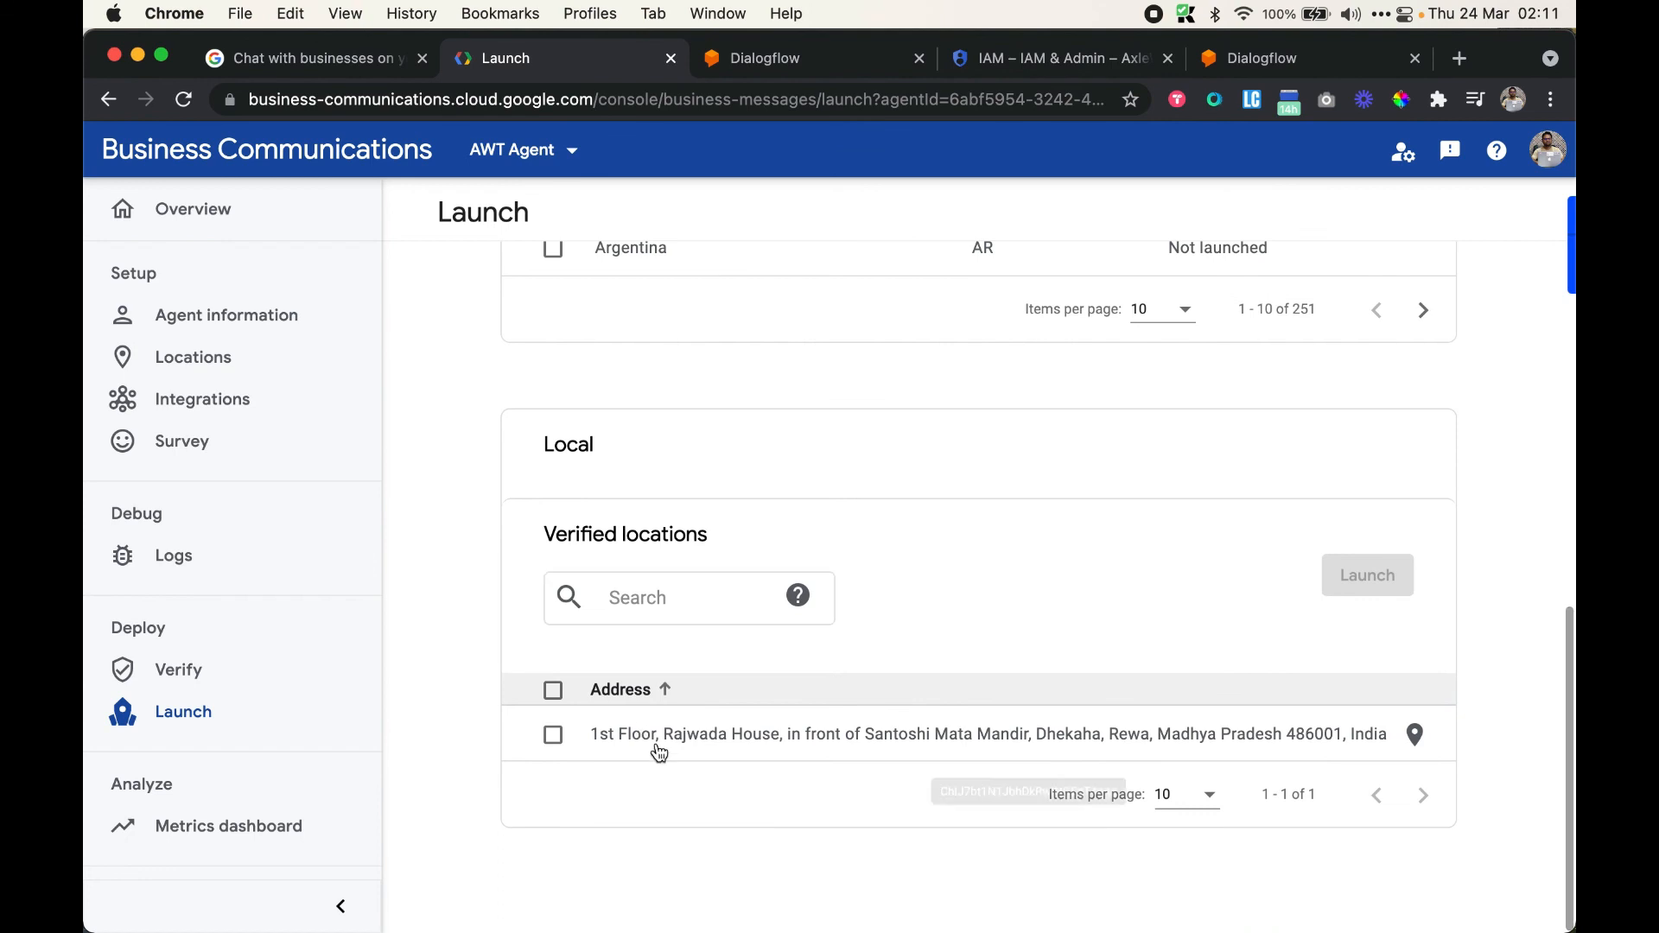